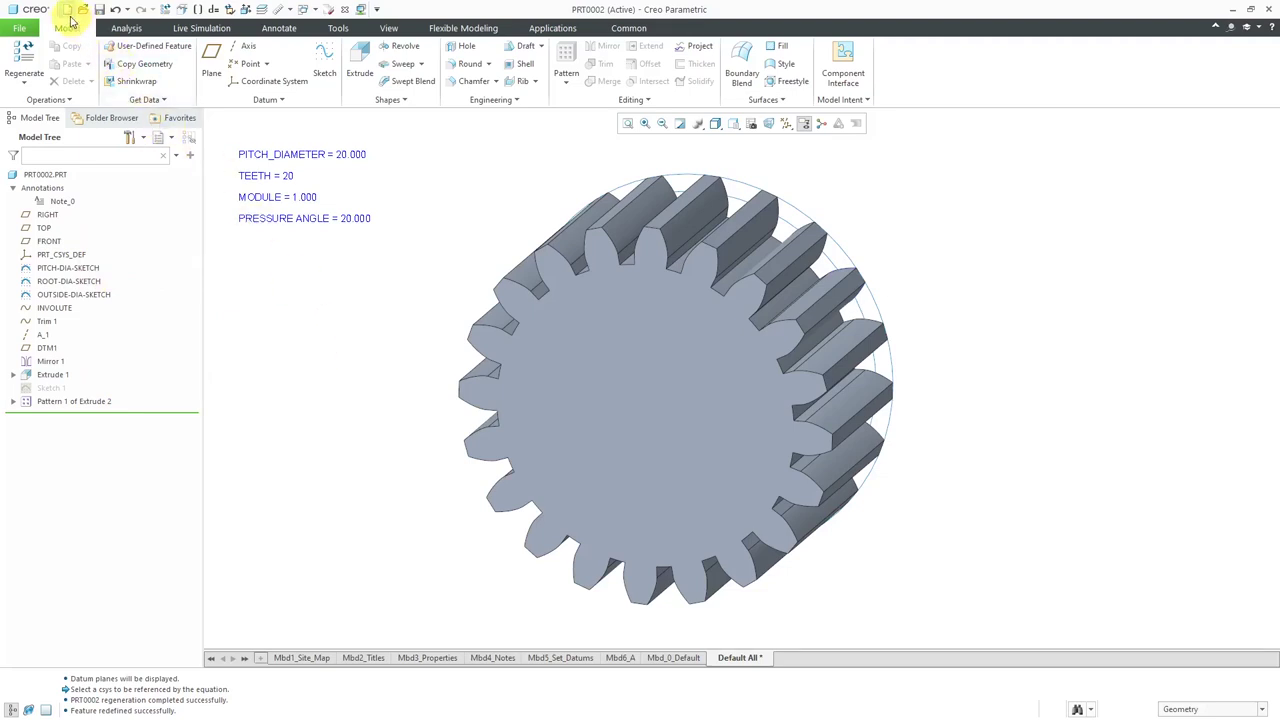
Create a new solid part named SPUR-GEAR and maximize the program window.
left_click(66, 9)
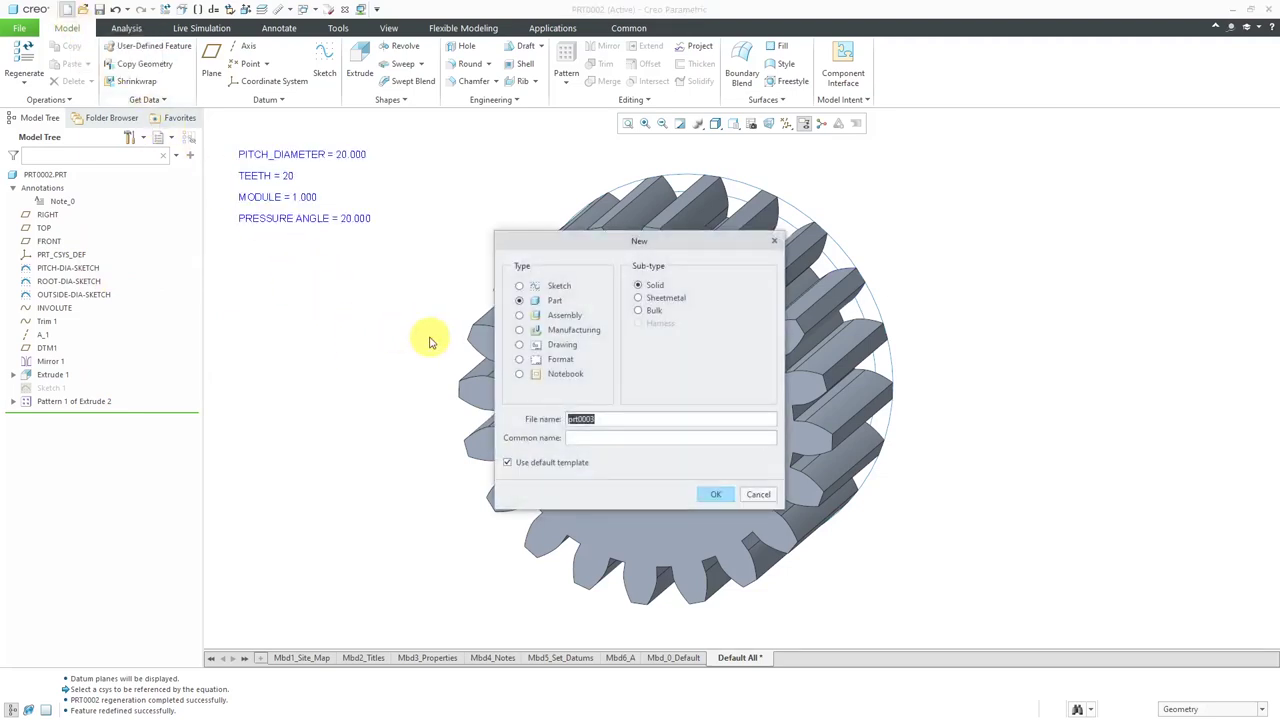
type("SPUR-GEAR")
left_click(720, 493)
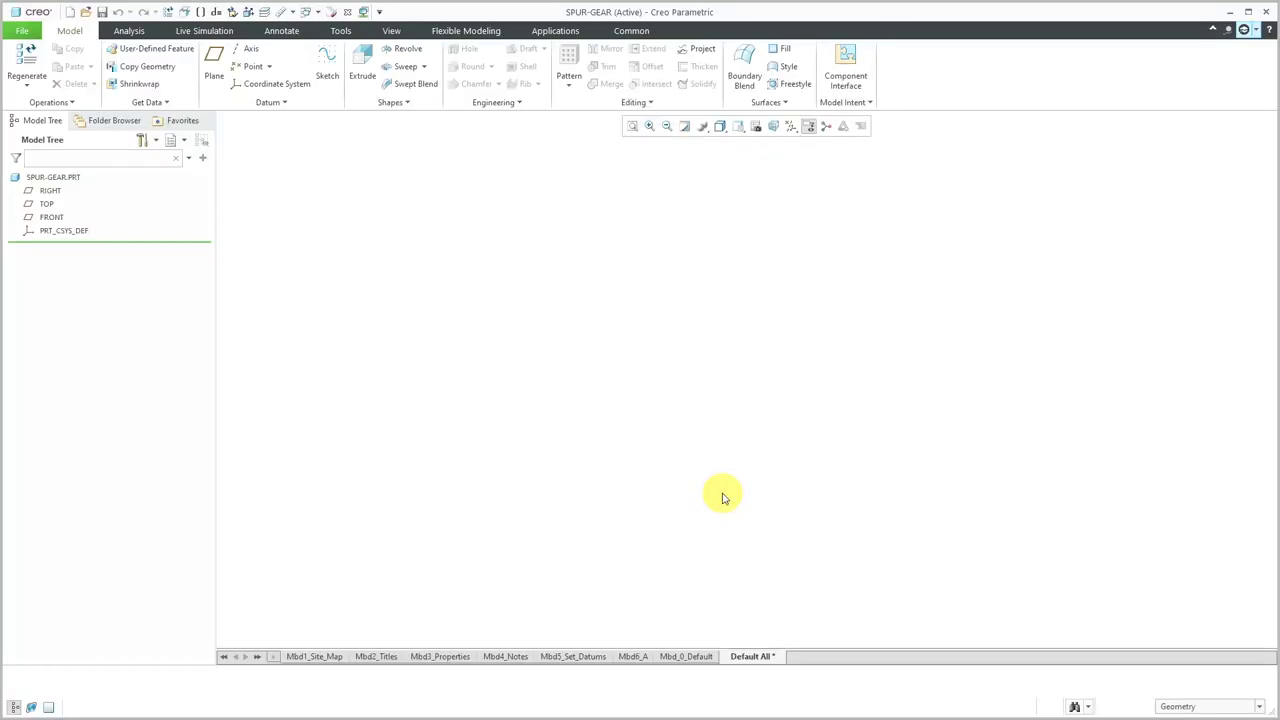
left_click(1248, 11)
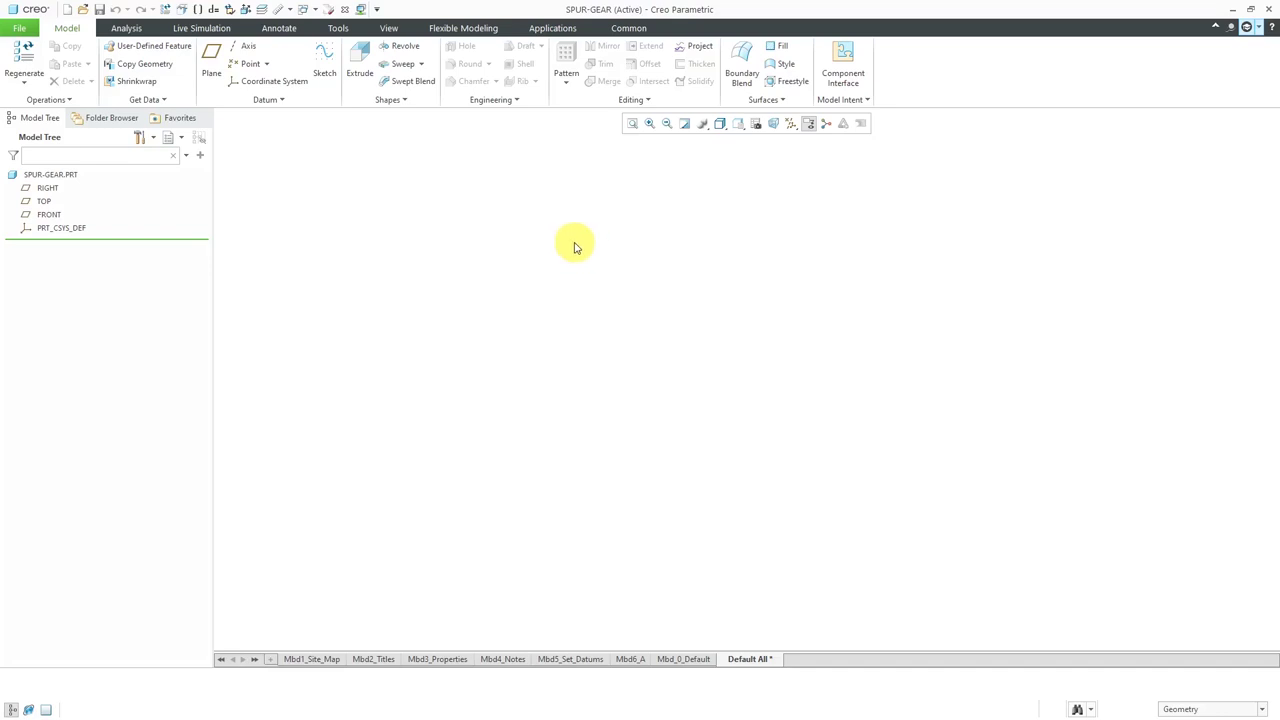
In the Parameters dialog, add a PITCH_DIAMETER parameter with value 20.
left_click(851, 101)
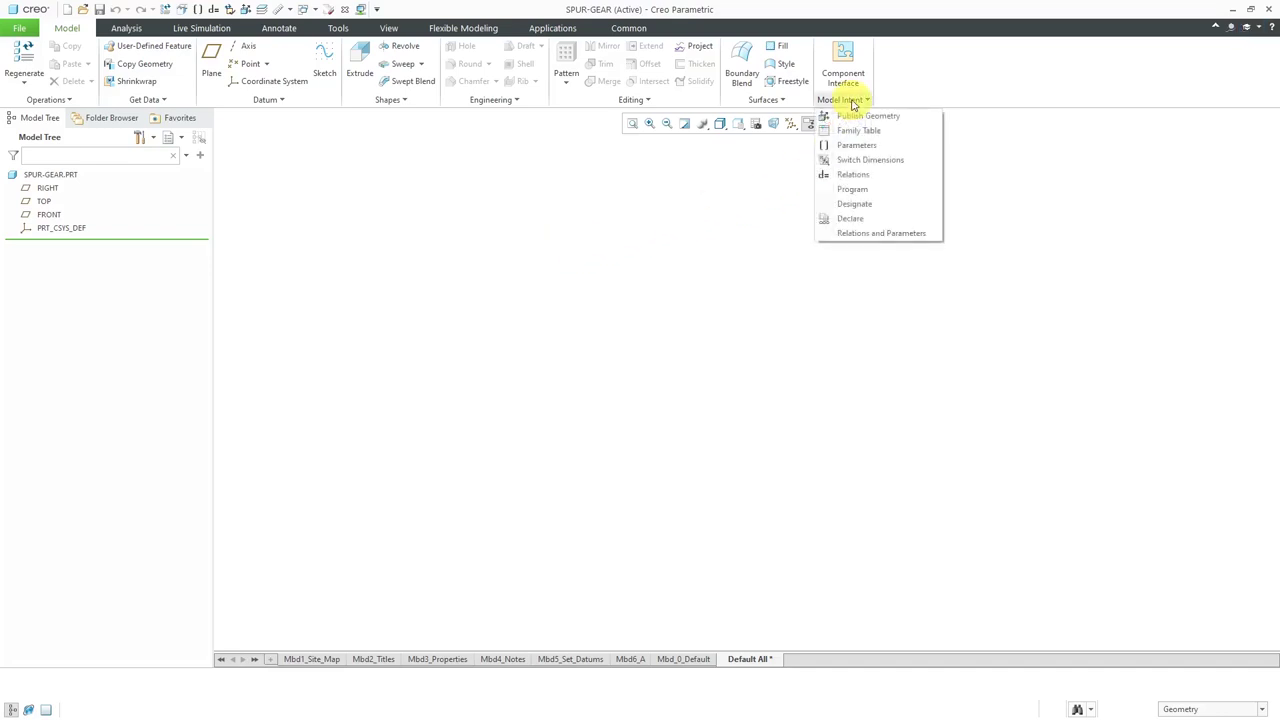
left_click(867, 148)
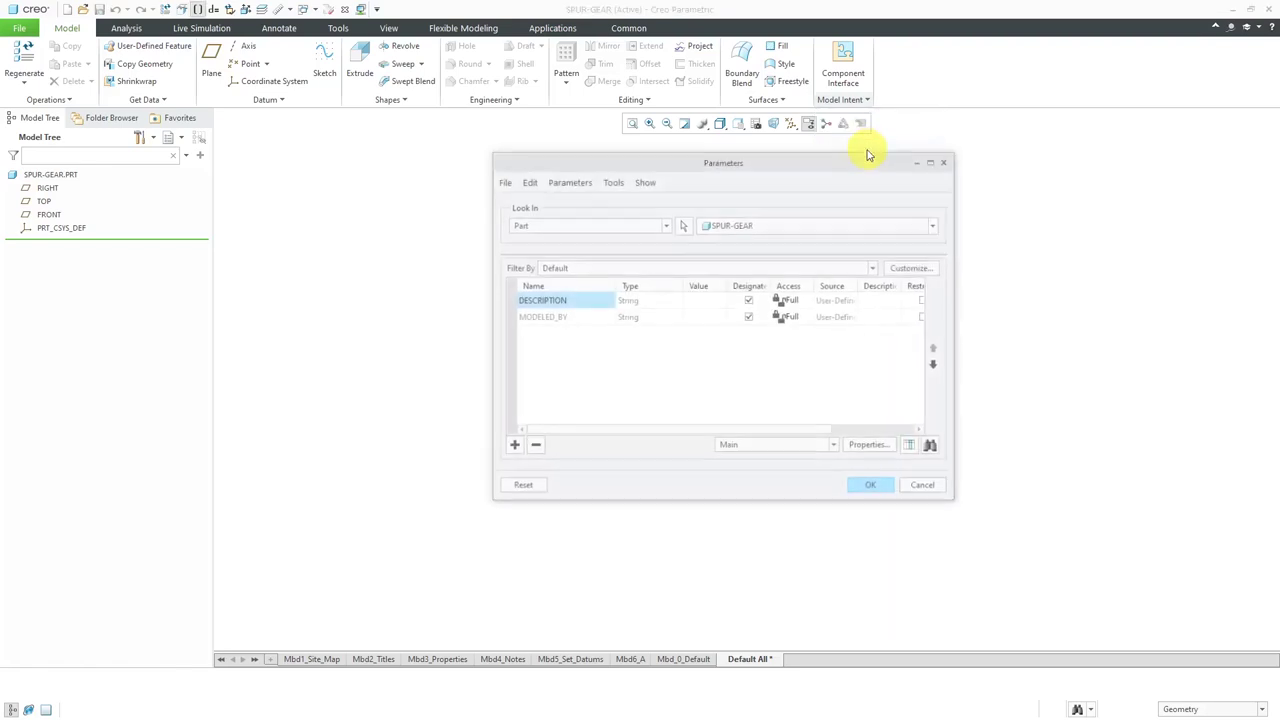
left_click(512, 447)
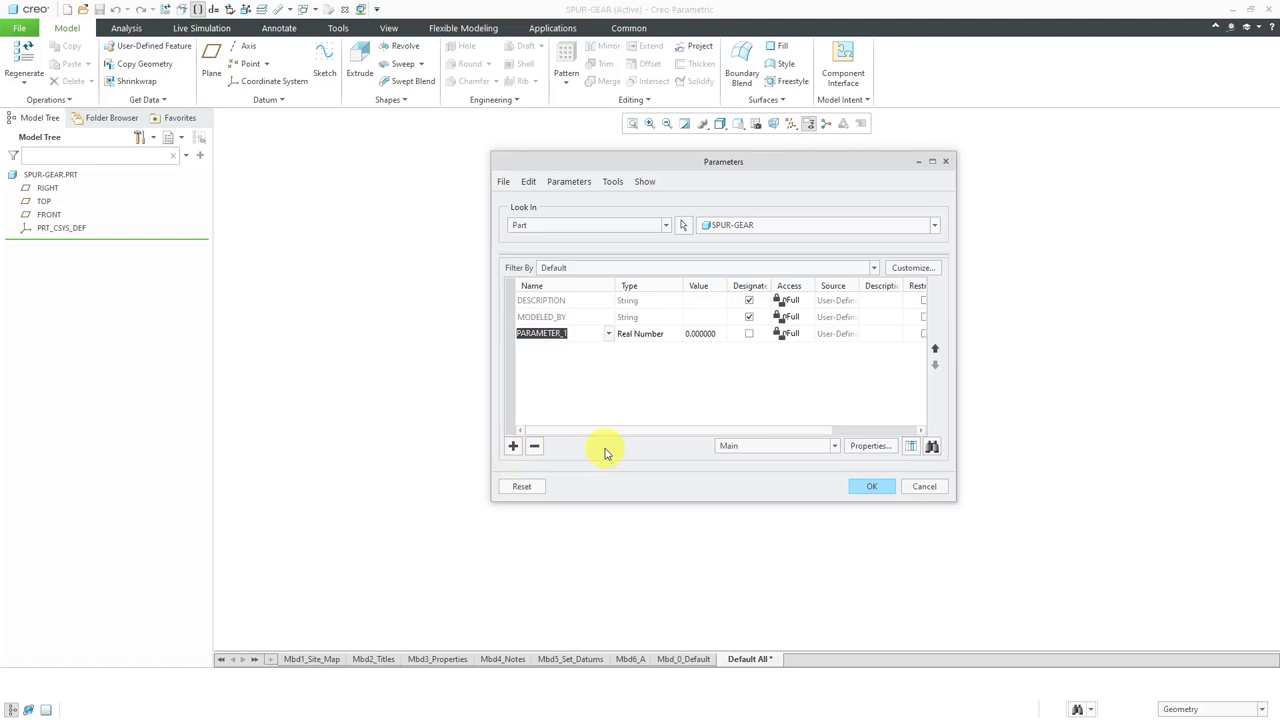
type("P")
left_click(700, 336)
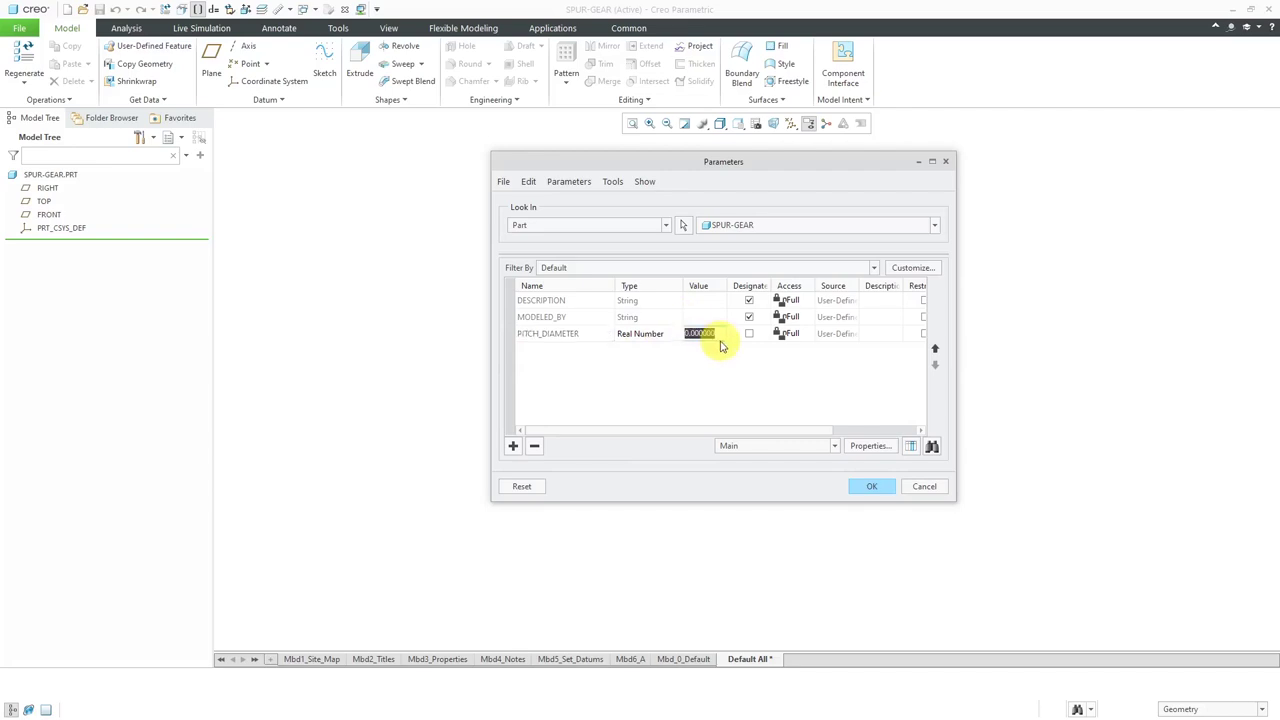
type("20")
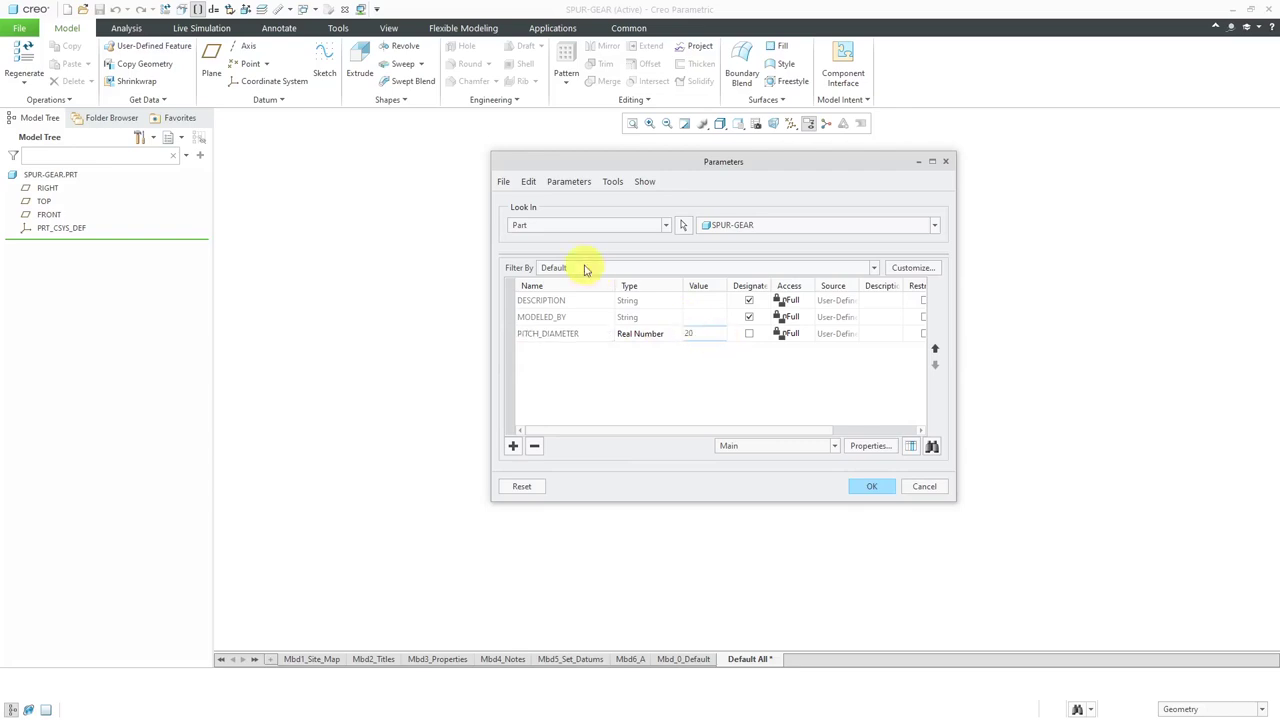
Add an Integer parameter TEETH with value 20.
left_click(514, 447)
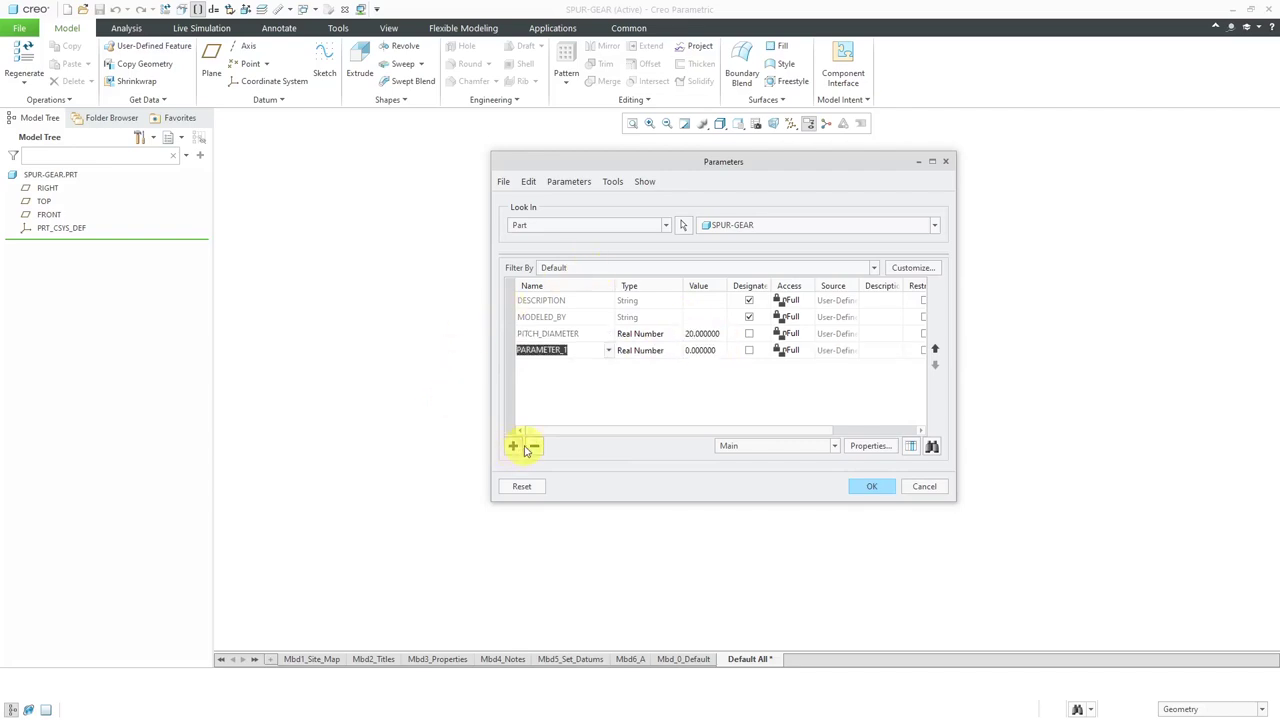
type("TEETH")
left_click(667, 348)
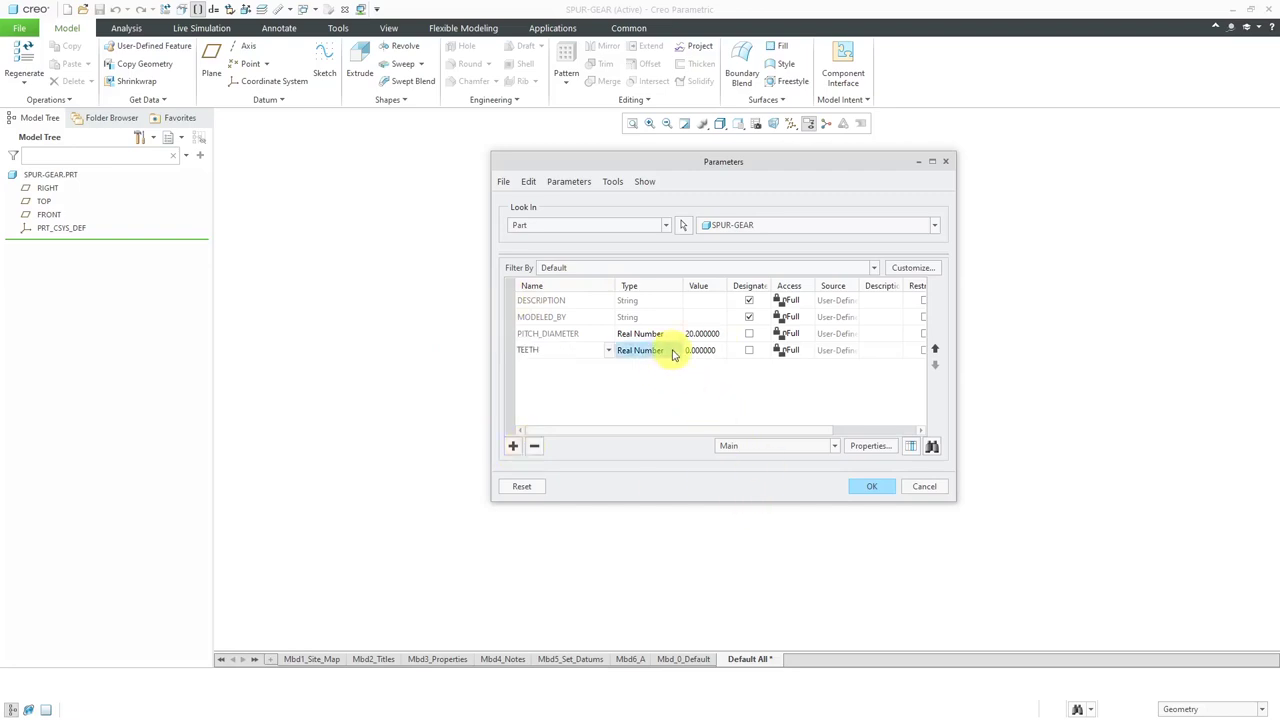
left_click(673, 351)
left_click(670, 362)
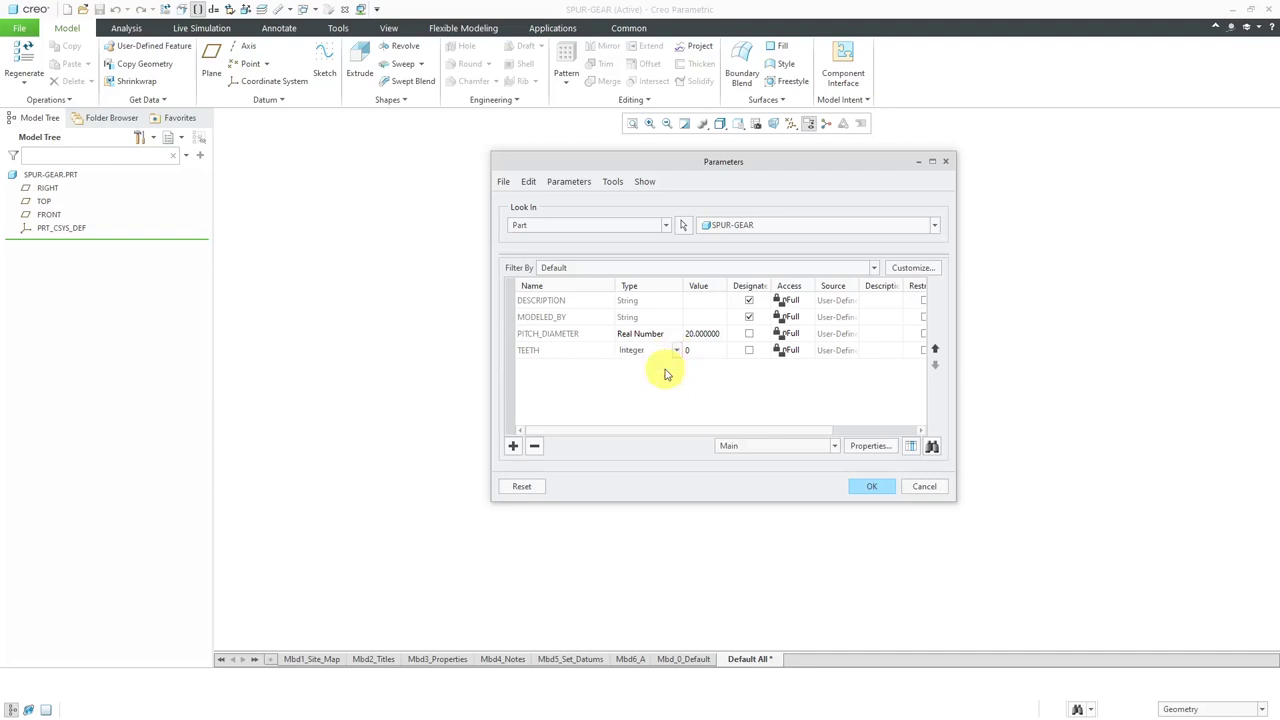
left_click(713, 349)
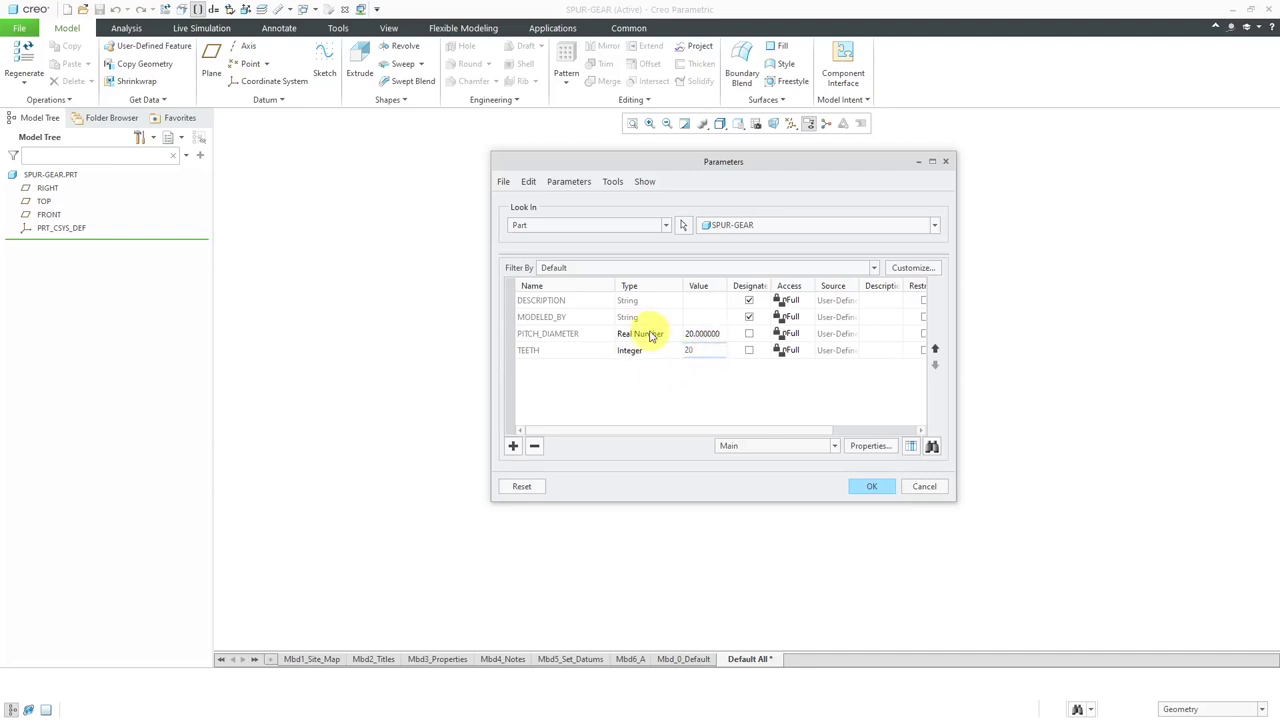
Add a PRESSURE_ANGLE parameter of 20 and apply the parameters.
left_click(513, 447)
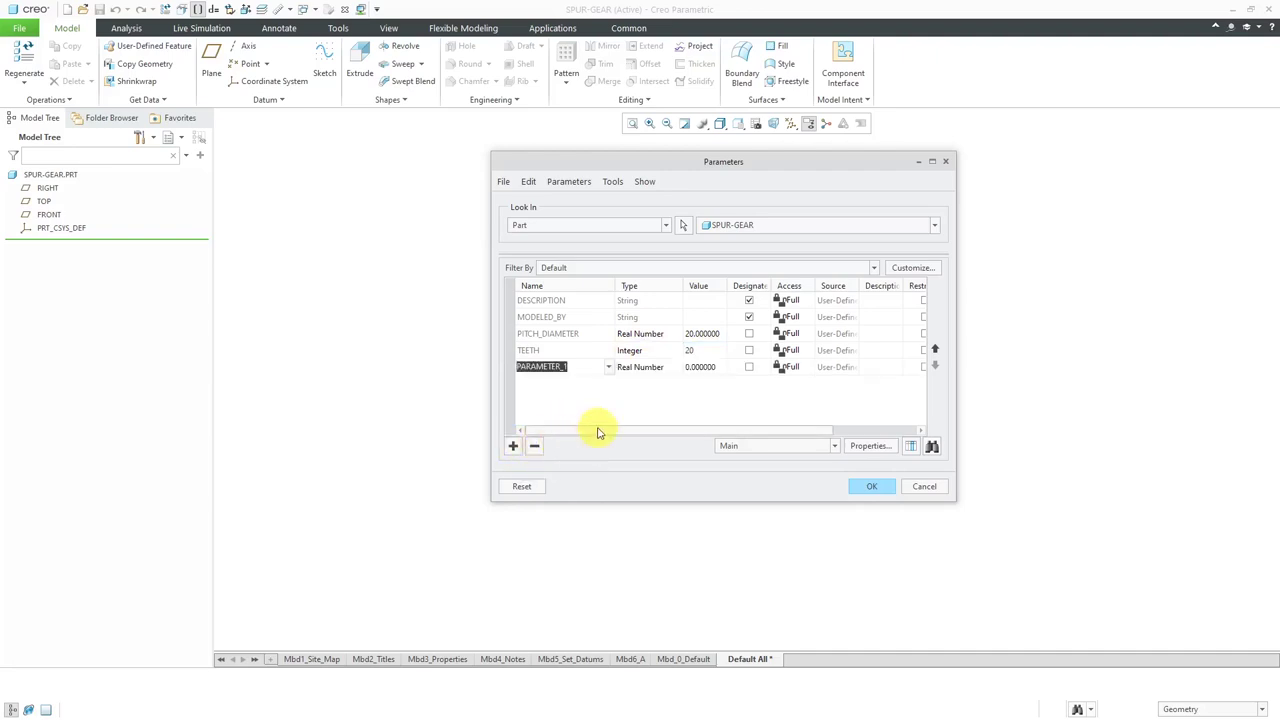
type("PRESSURE_ANGLE")
left_click(711, 366)
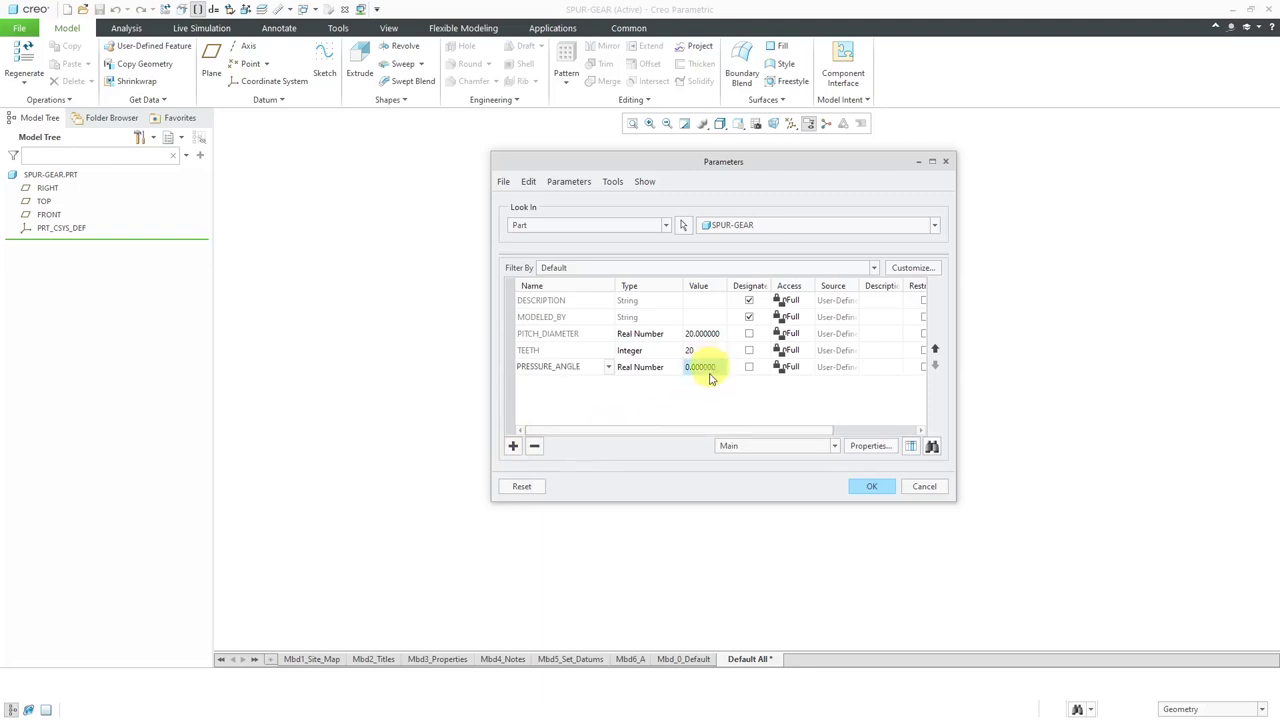
type("20")
key("Return")
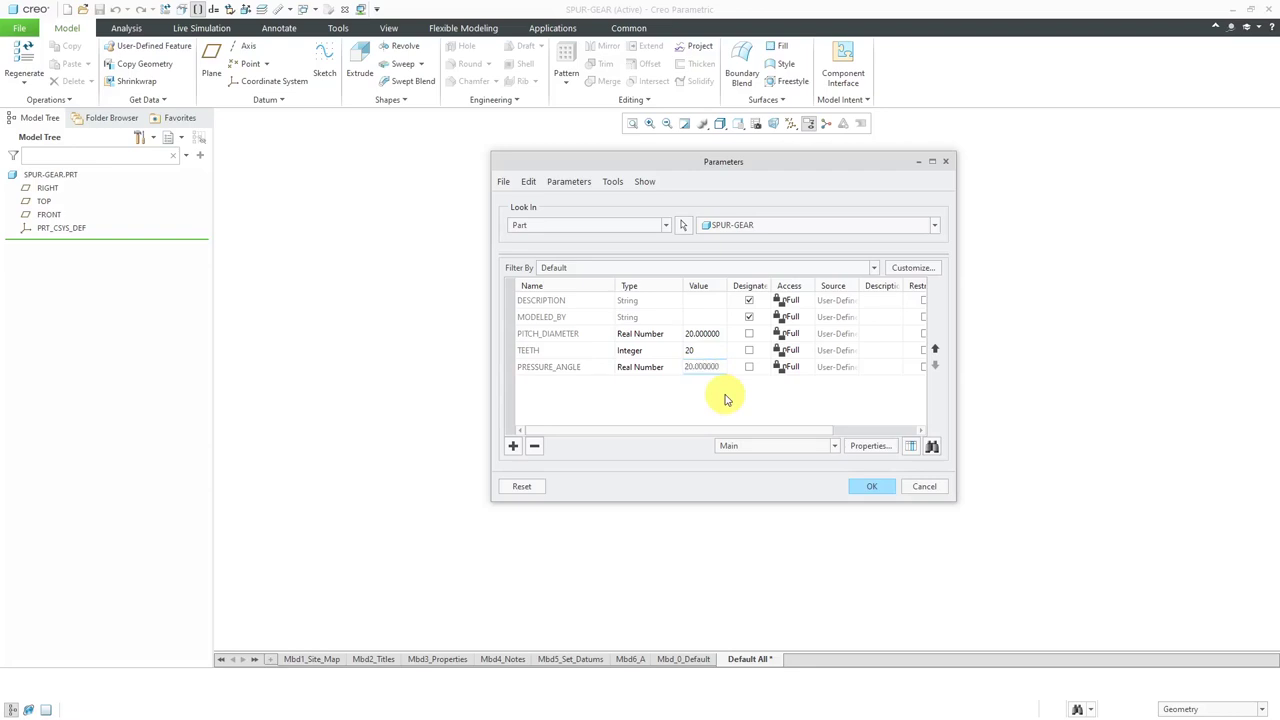
left_click(871, 488)
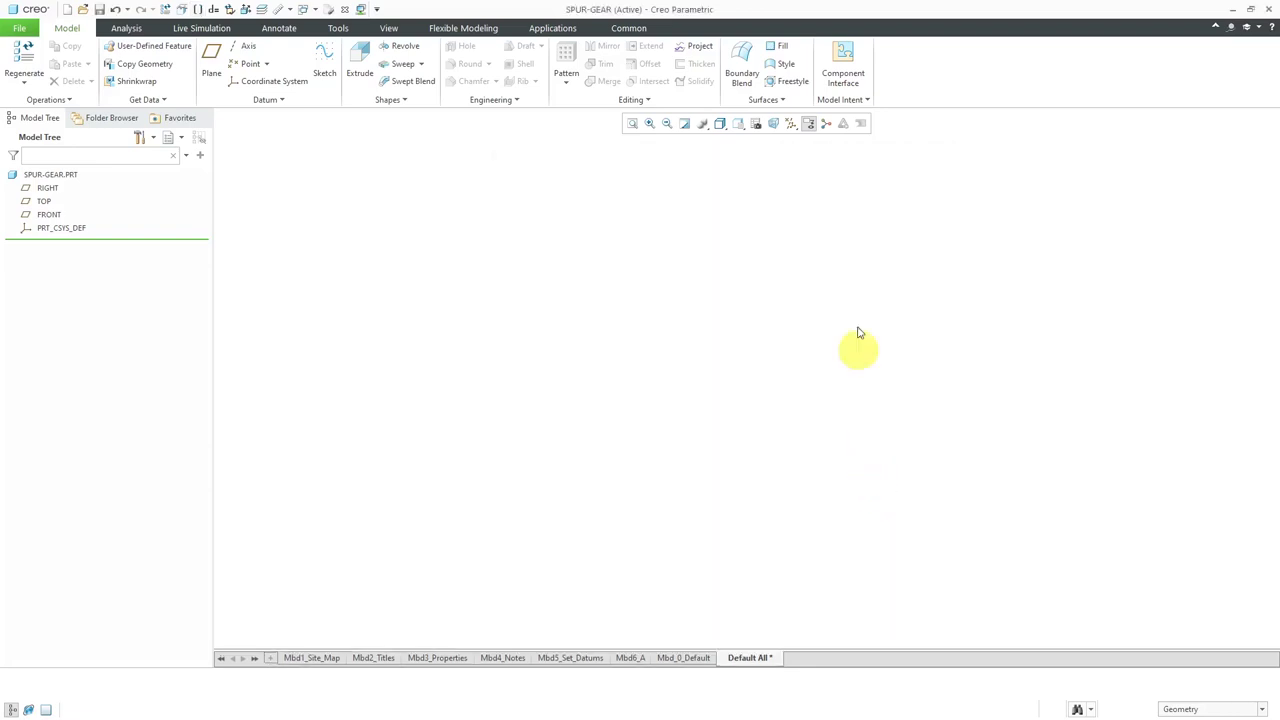
In Relations, enter a /* MODULE comment and start MODULE = PITCH_DIAMETER.
left_click(843, 100)
left_click(862, 175)
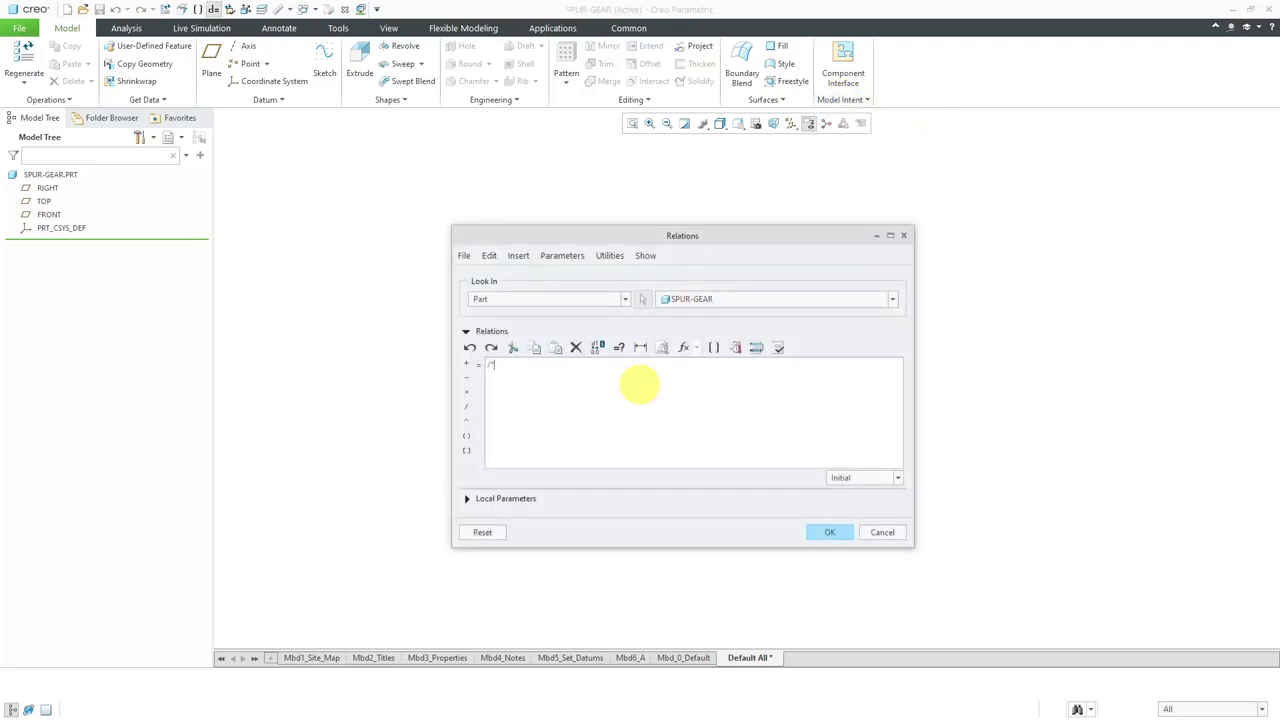
type("/*")
type(" MODULE  ")
type("MODULE =")
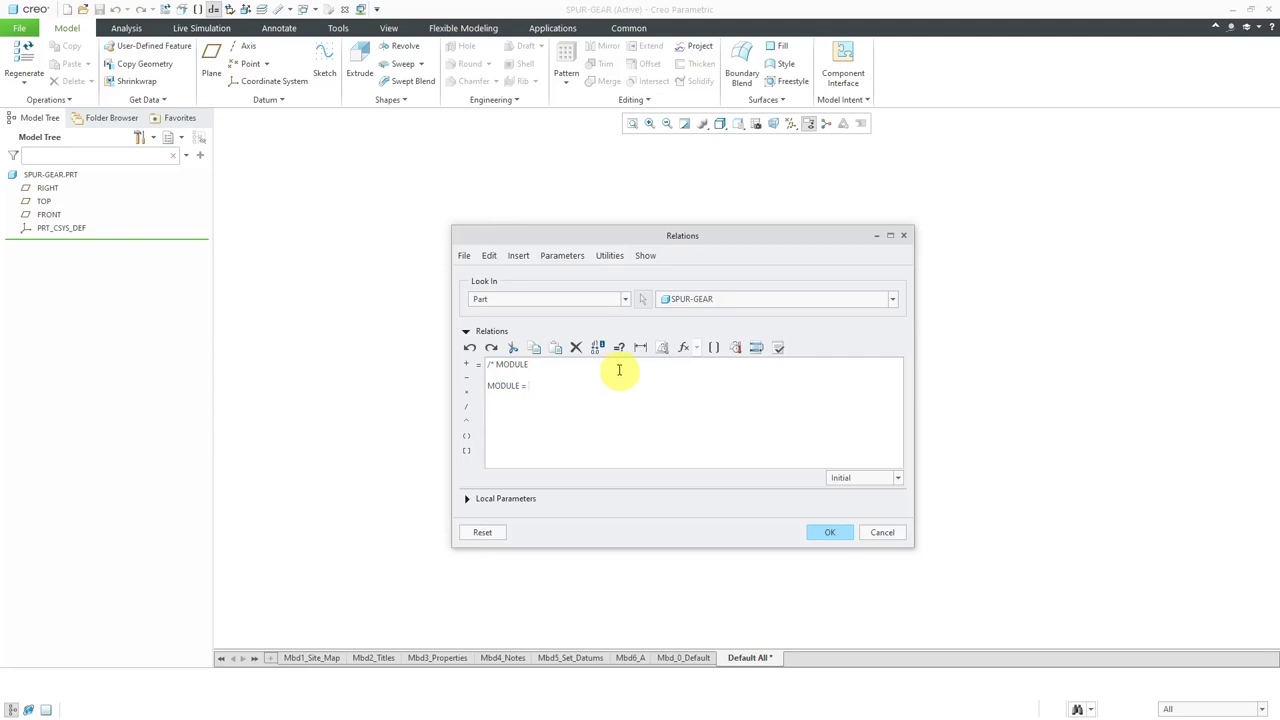
left_click(711, 347)
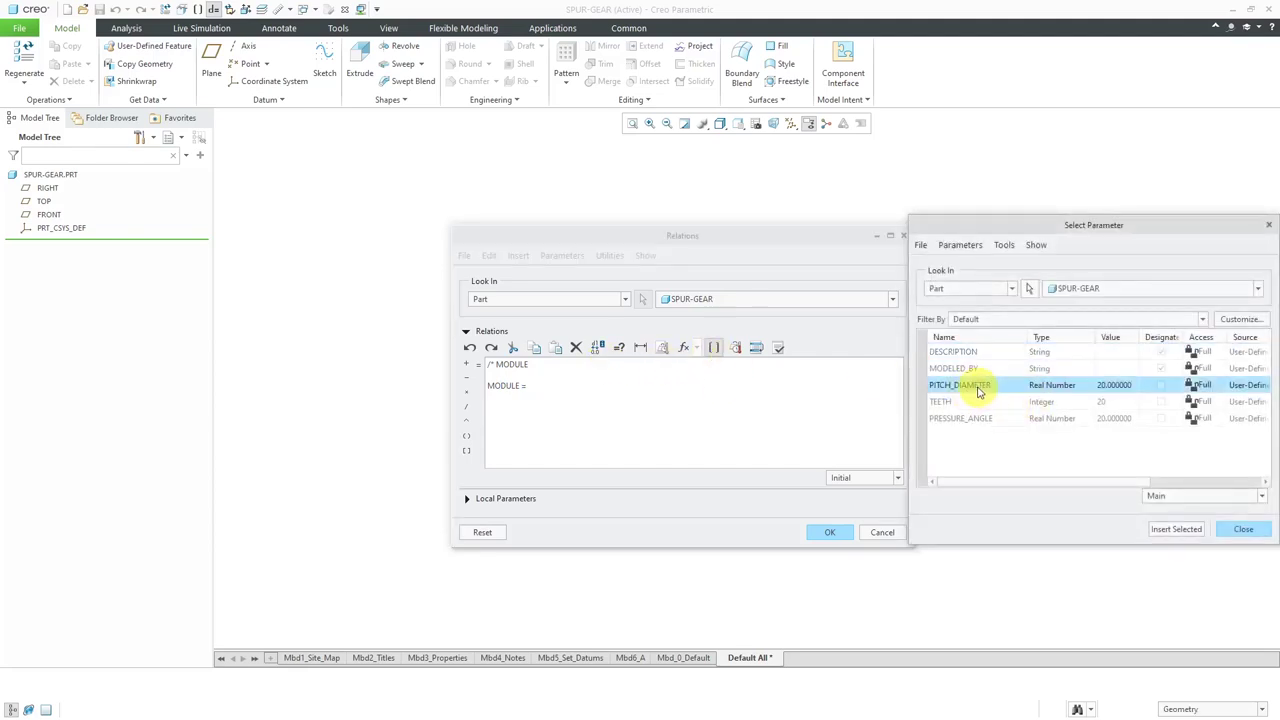
left_click(984, 390)
left_click(1176, 529)
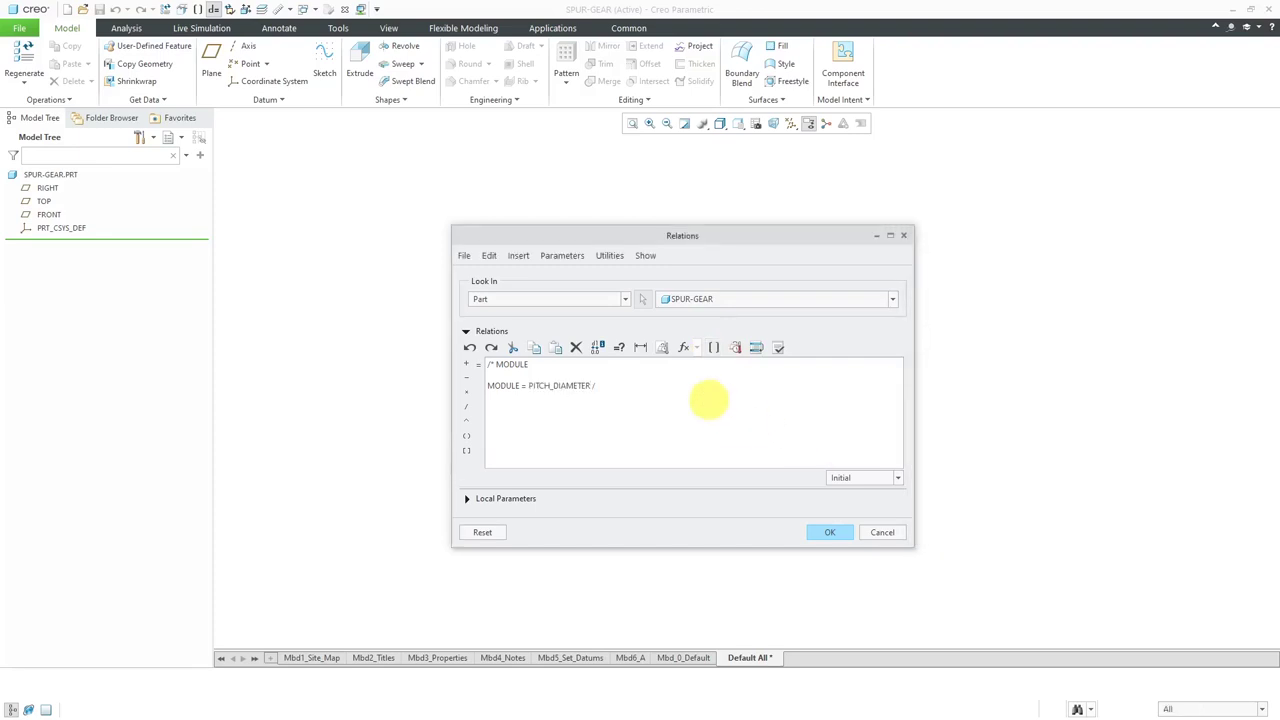
Complete the relation as MODULE = PITCH_DIAMETER / TEETH, show local parameters and verify it.
left_click(713, 347)
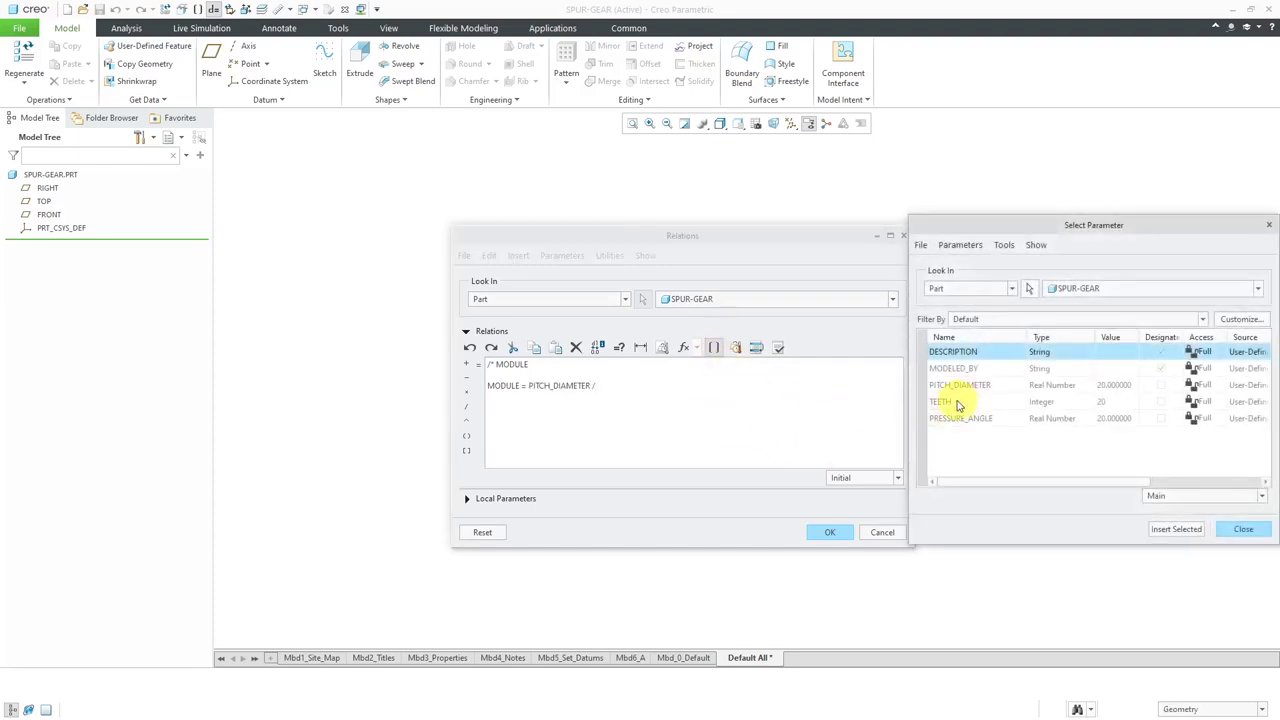
left_click(957, 402)
left_click(1178, 530)
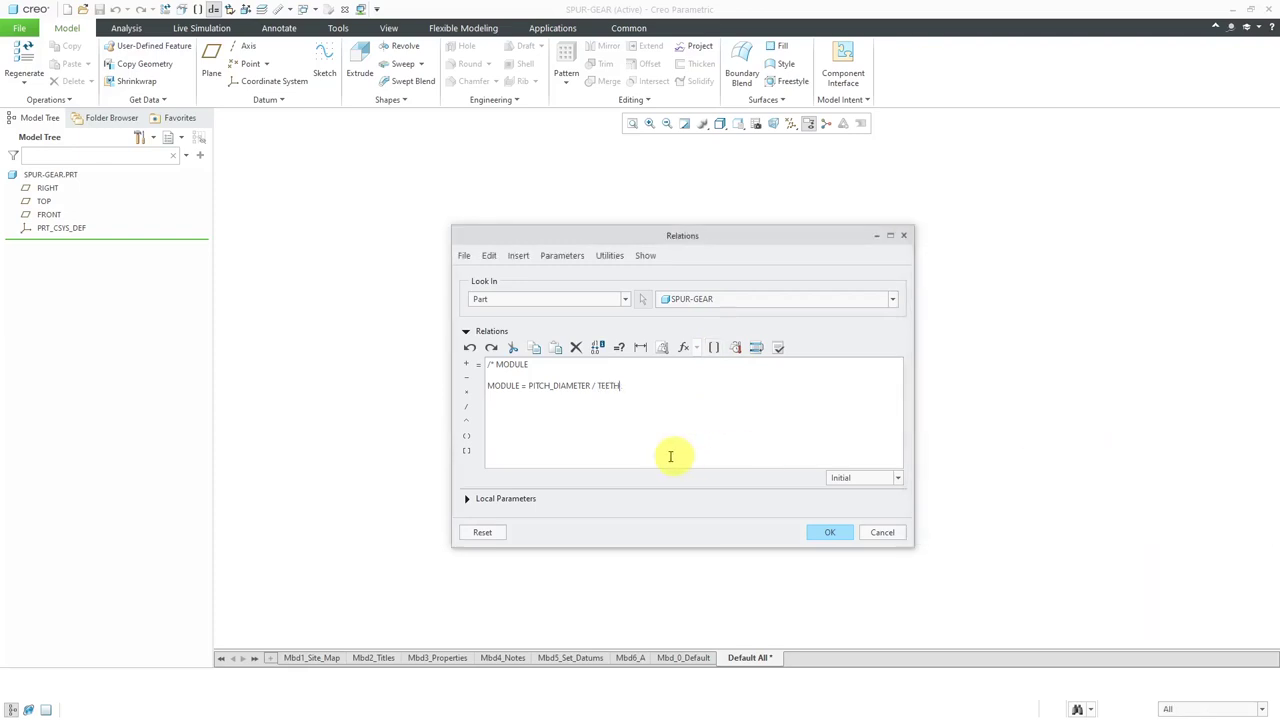
left_click(466, 501)
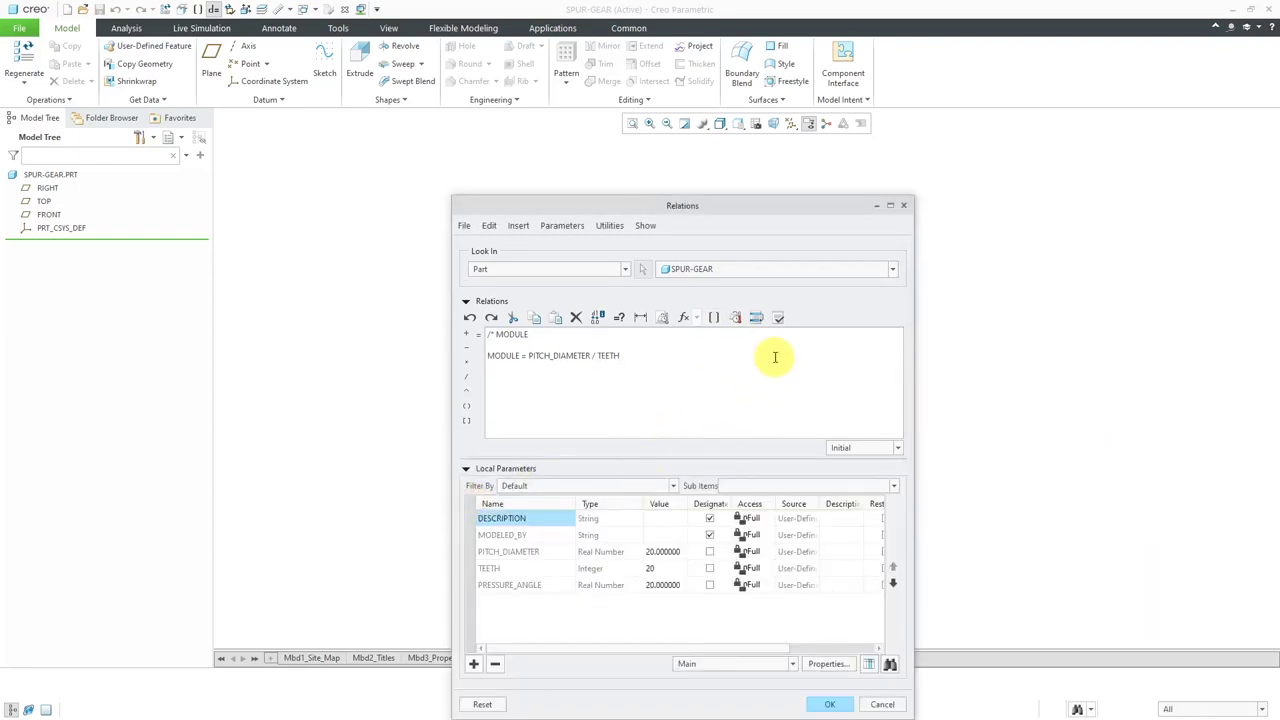
left_click(780, 320)
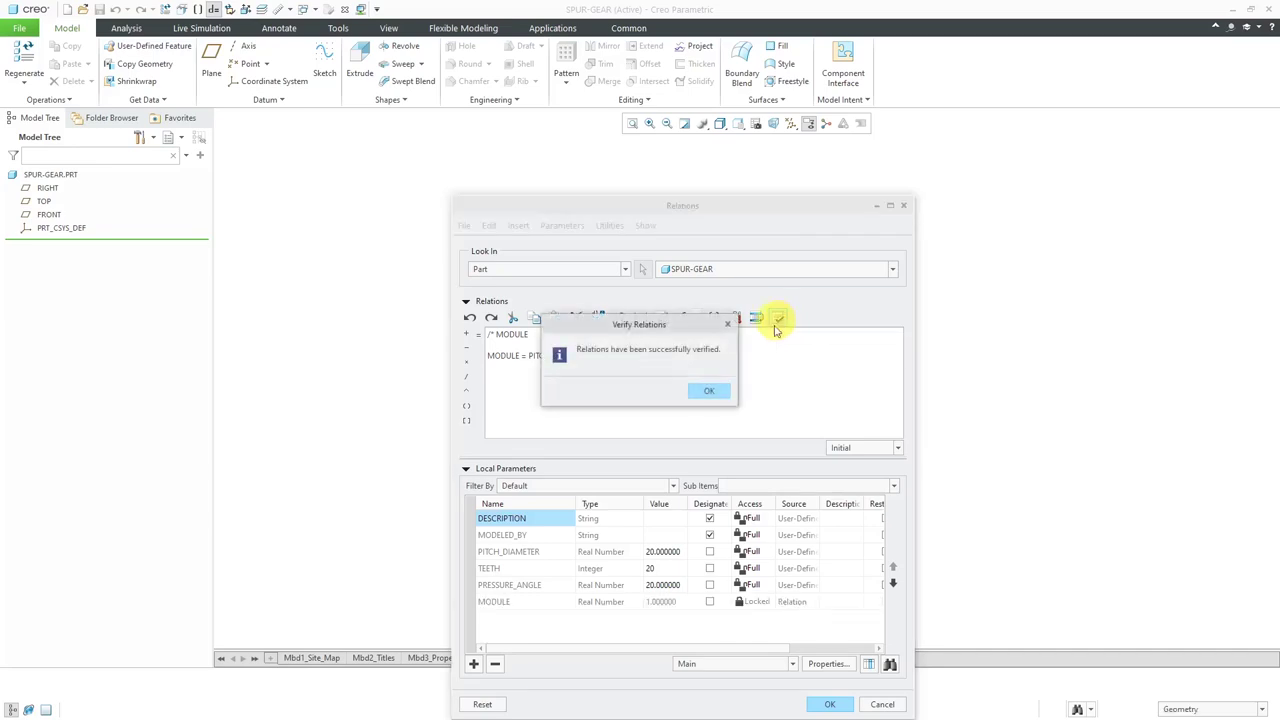
left_click(703, 392)
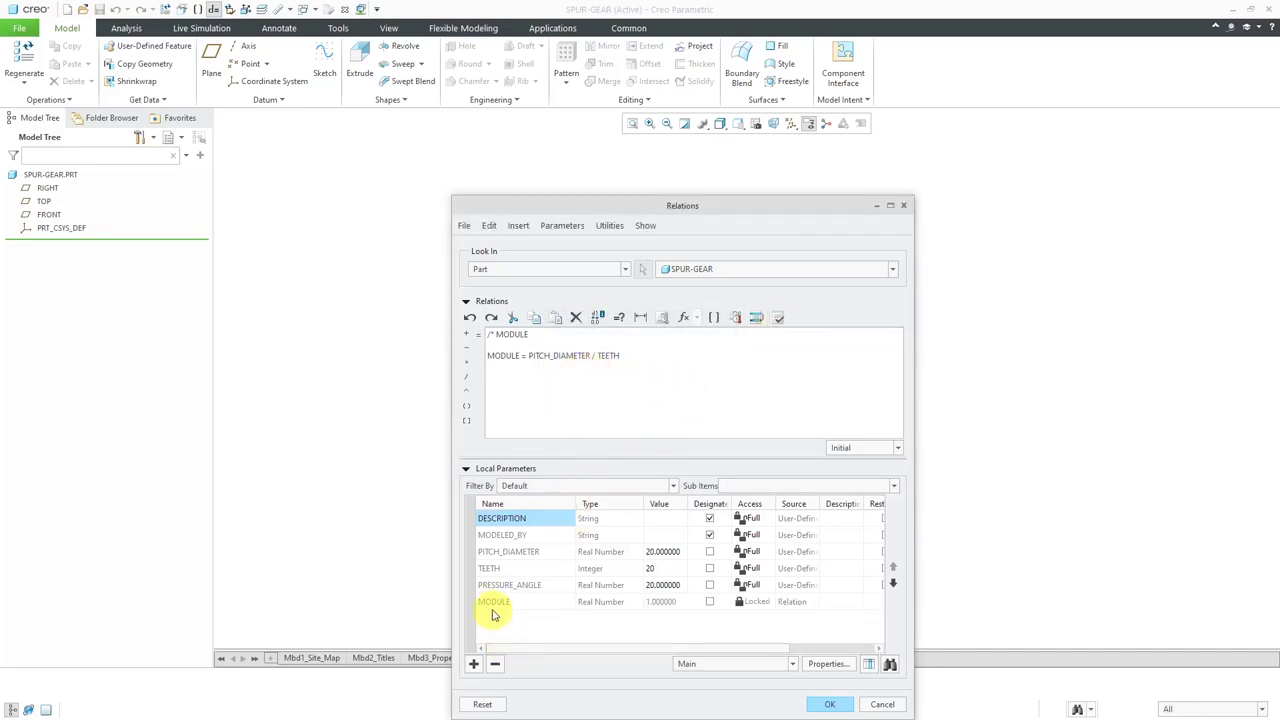
left_click_drag(703, 213, 718, 138)
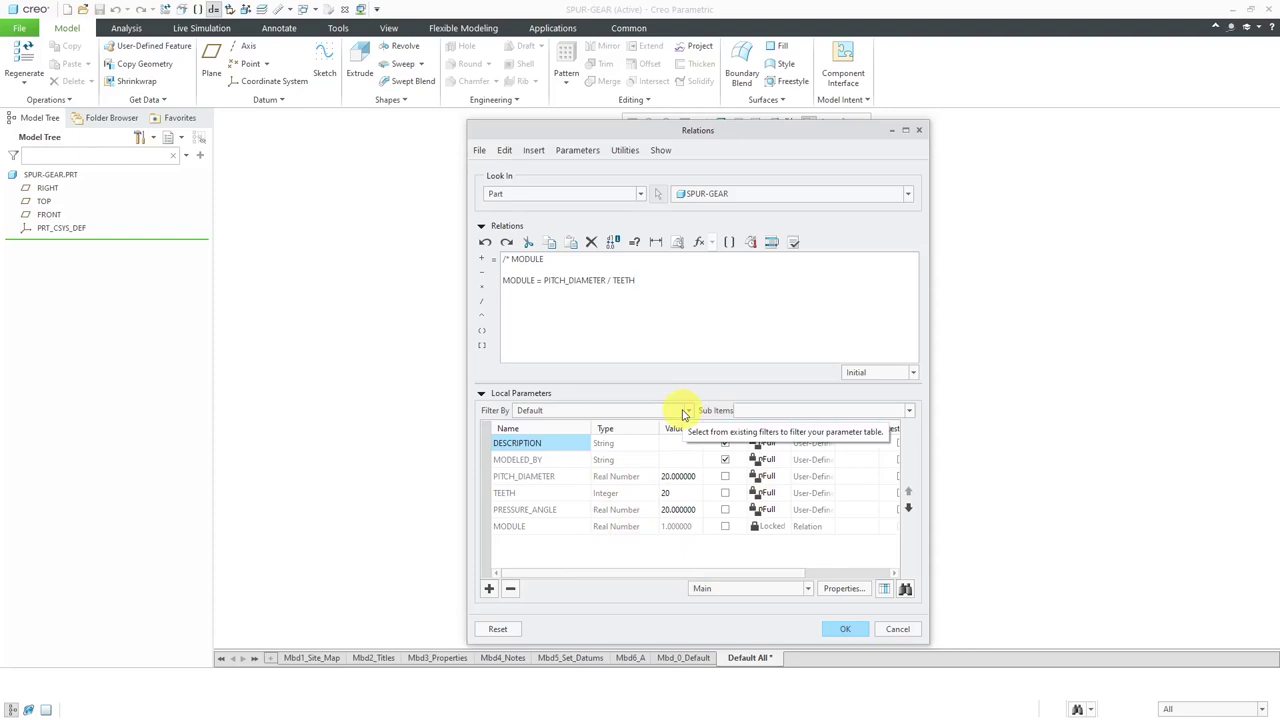
Accept the relations and turn on datum plane display.
left_click(843, 629)
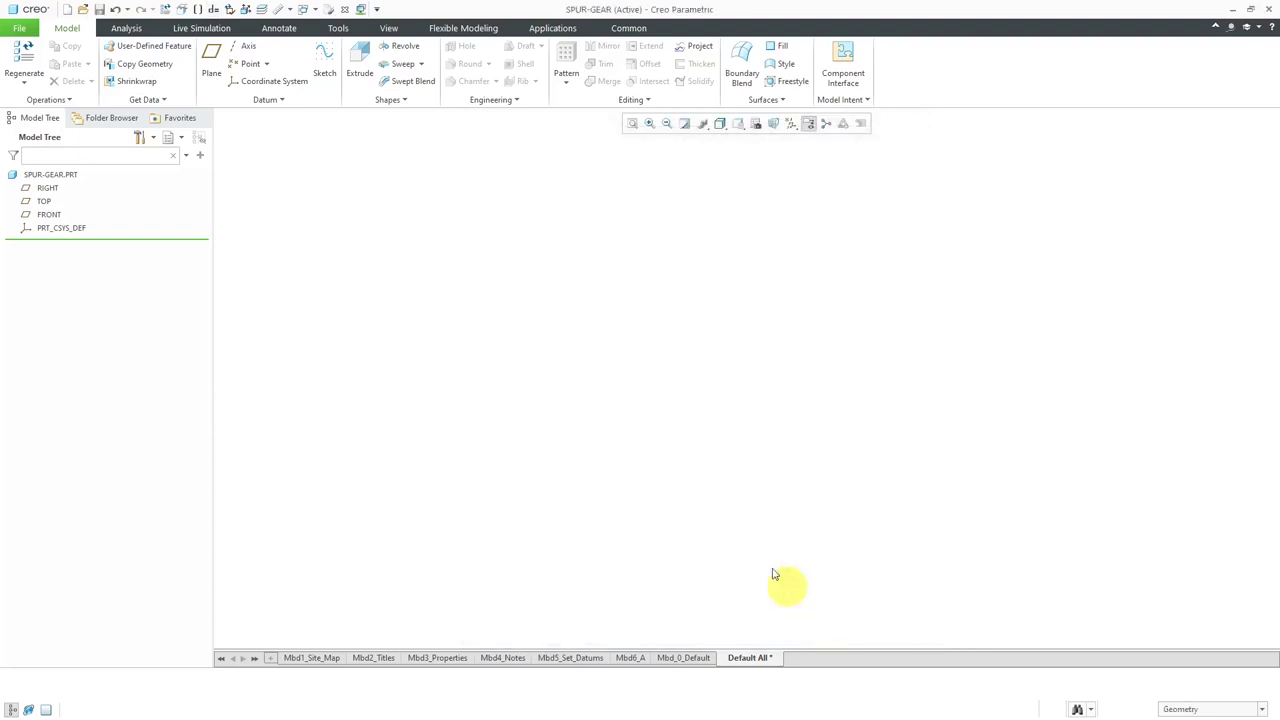
left_click(791, 122)
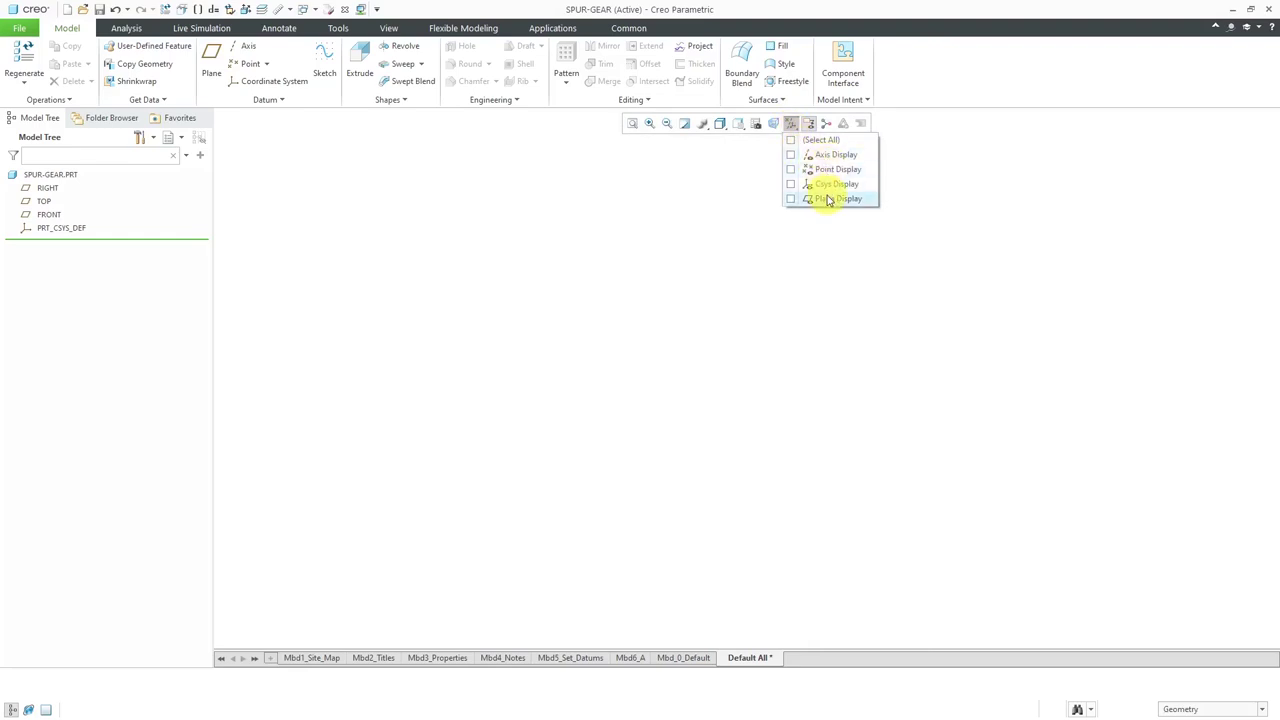
left_click(826, 198)
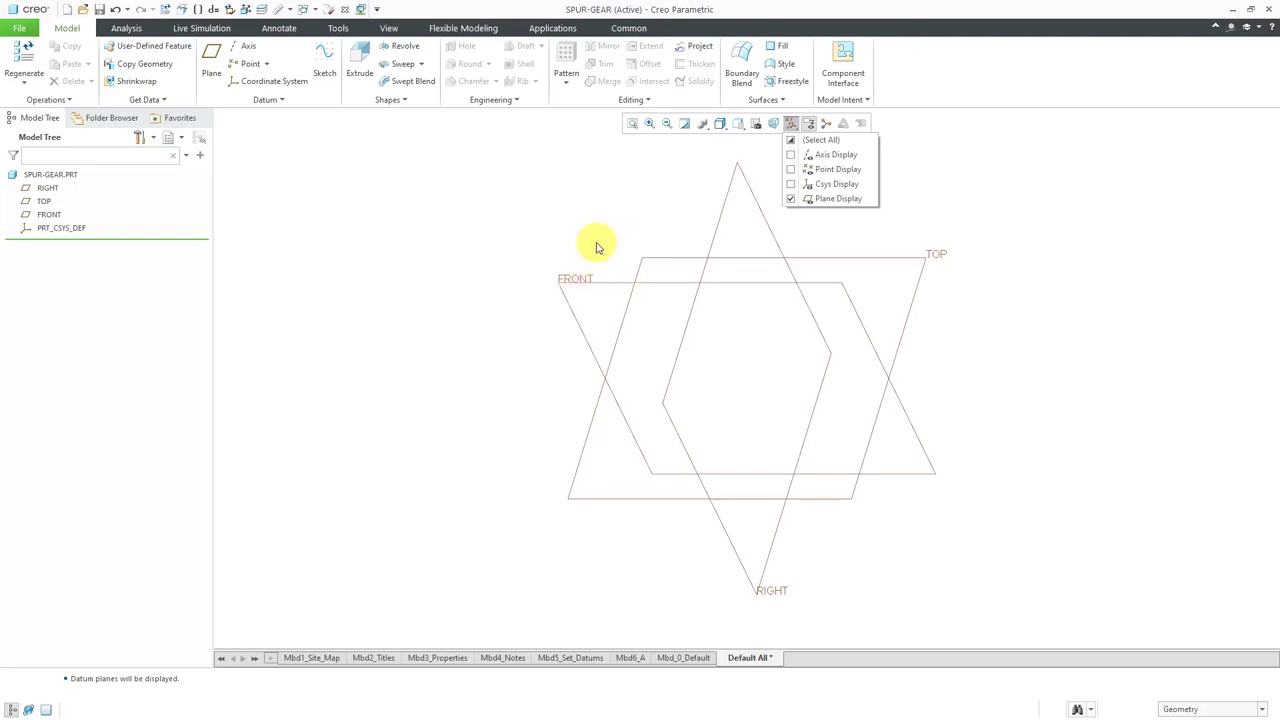
left_click(595, 246)
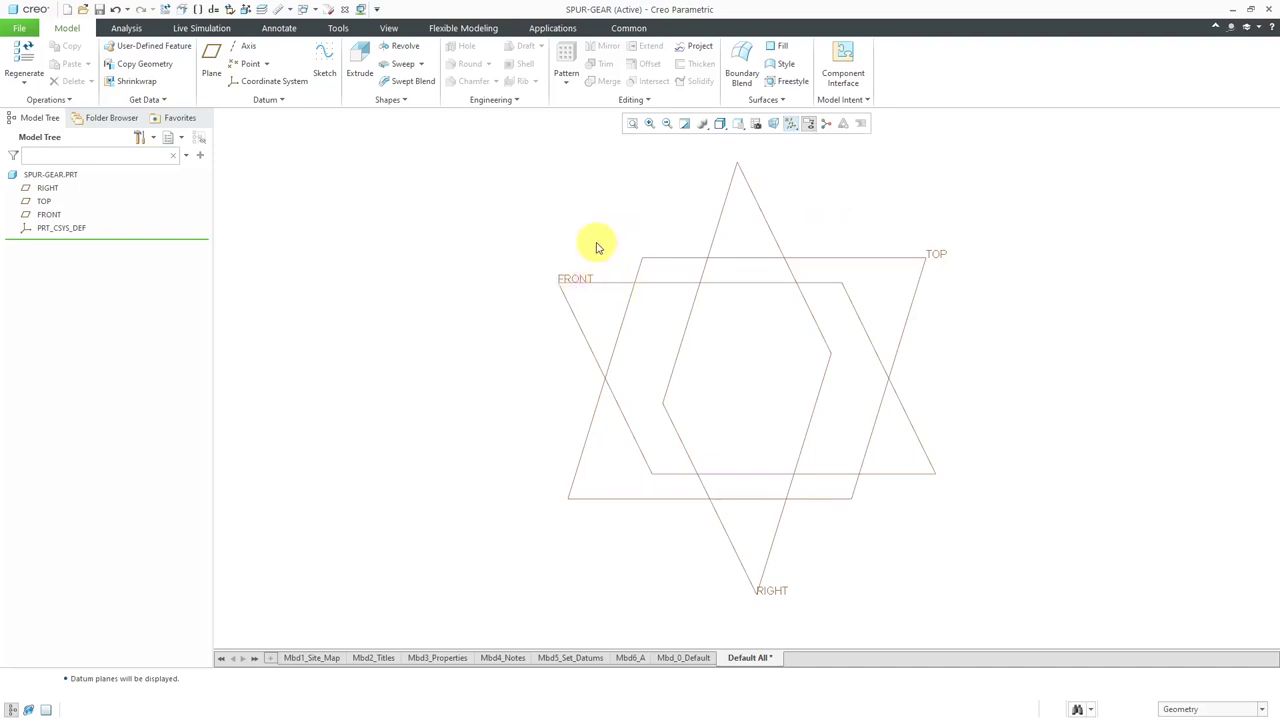
Open and close the selection filter list, dismissing its default-filter message.
left_click(1218, 708)
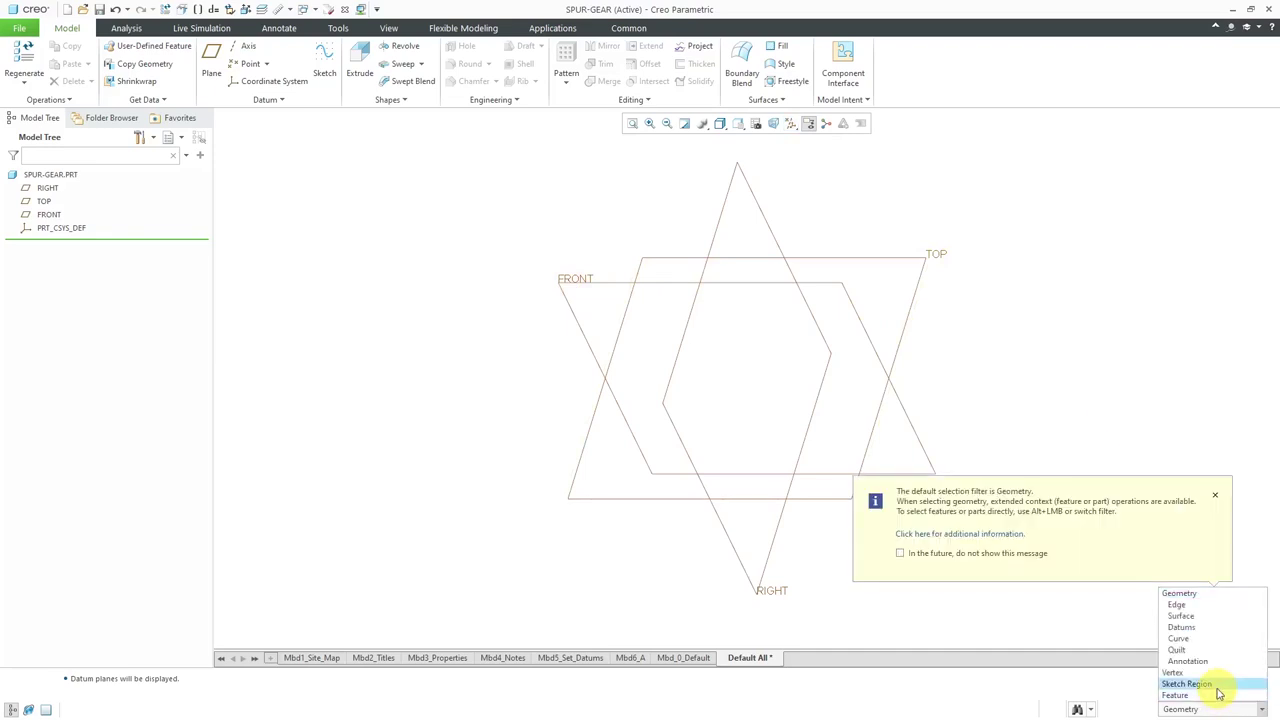
left_click(1180, 593)
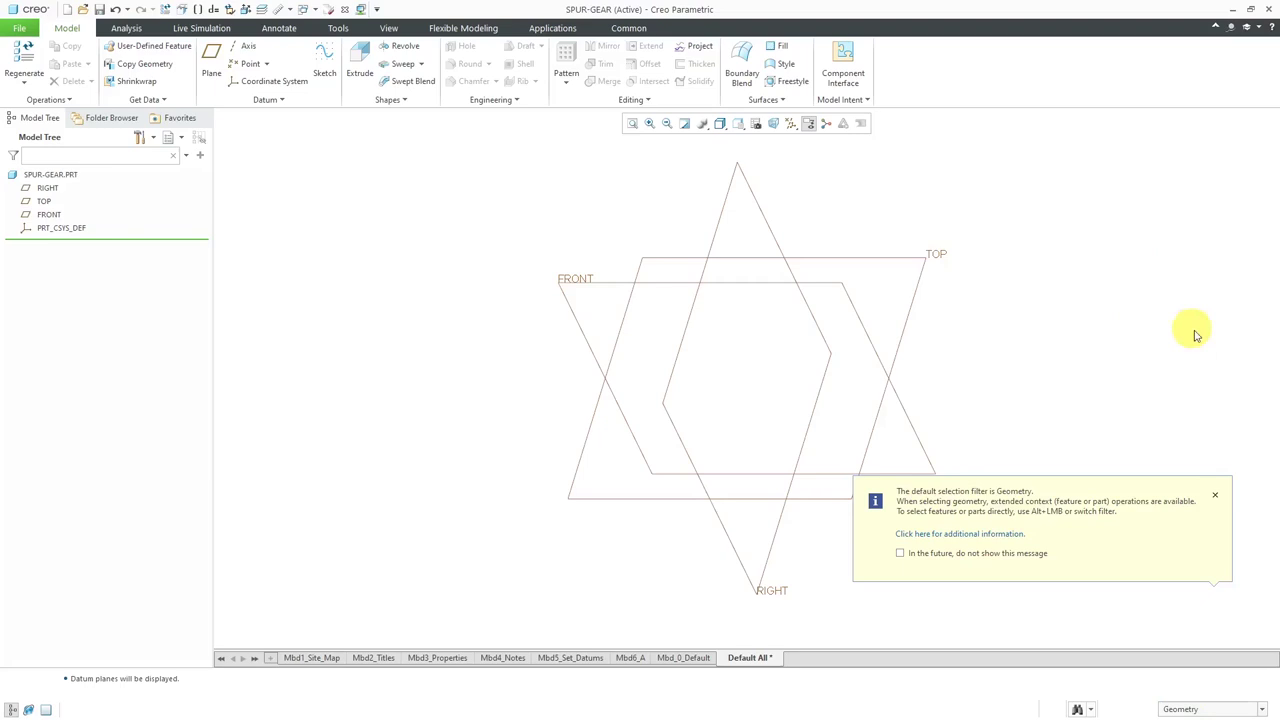
left_click(1215, 495)
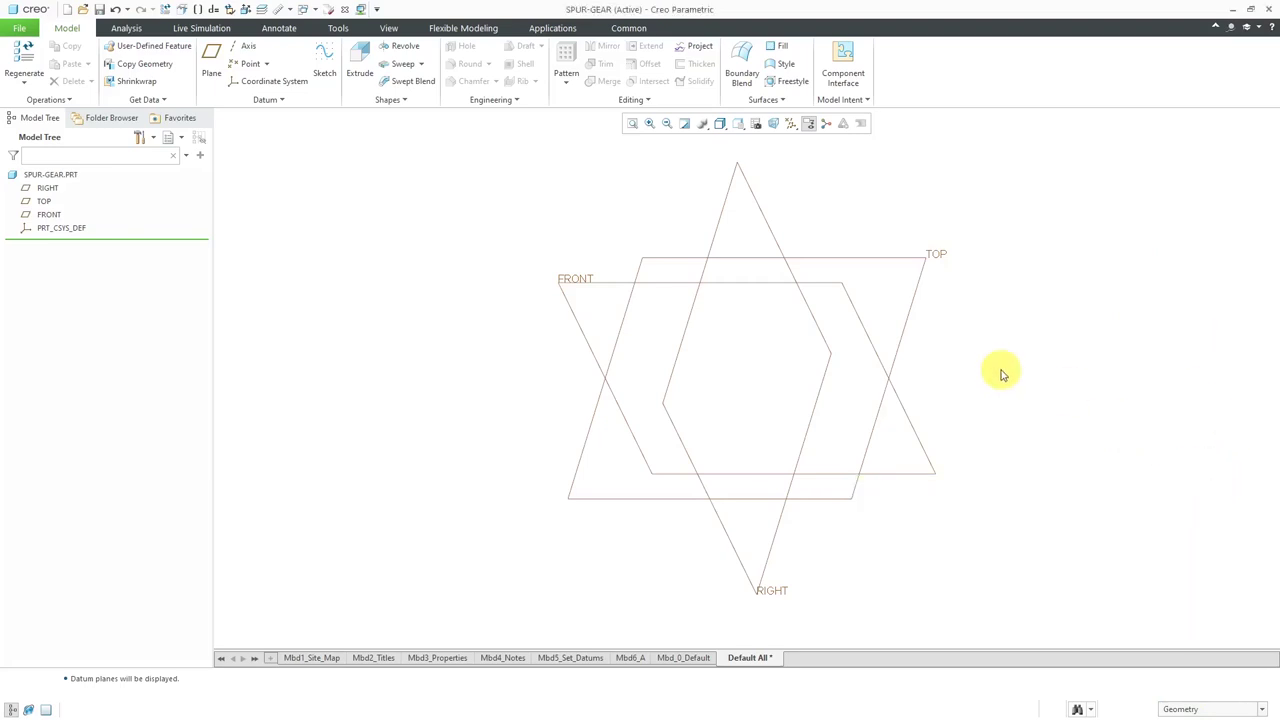
On the FRONT plane, sketch a circle of diameter 226.45 centred at the datum intersection.
left_click(575, 288)
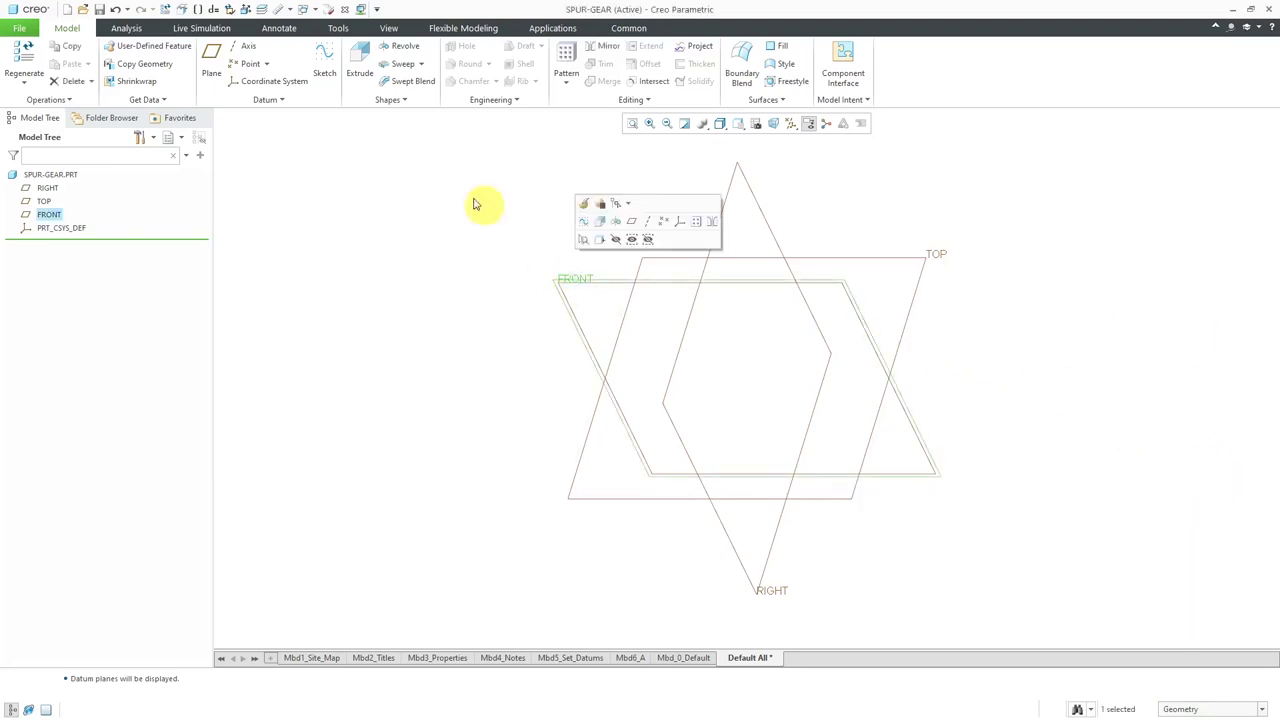
left_click(587, 230)
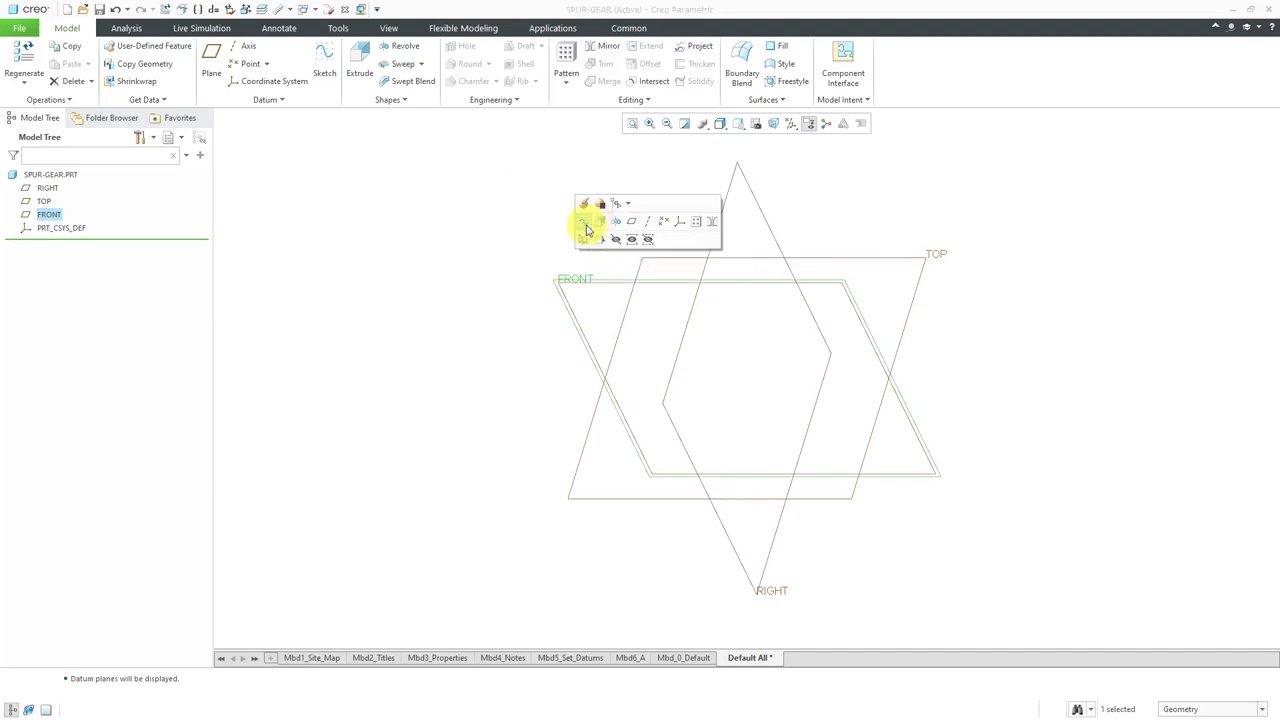
left_click(775, 124)
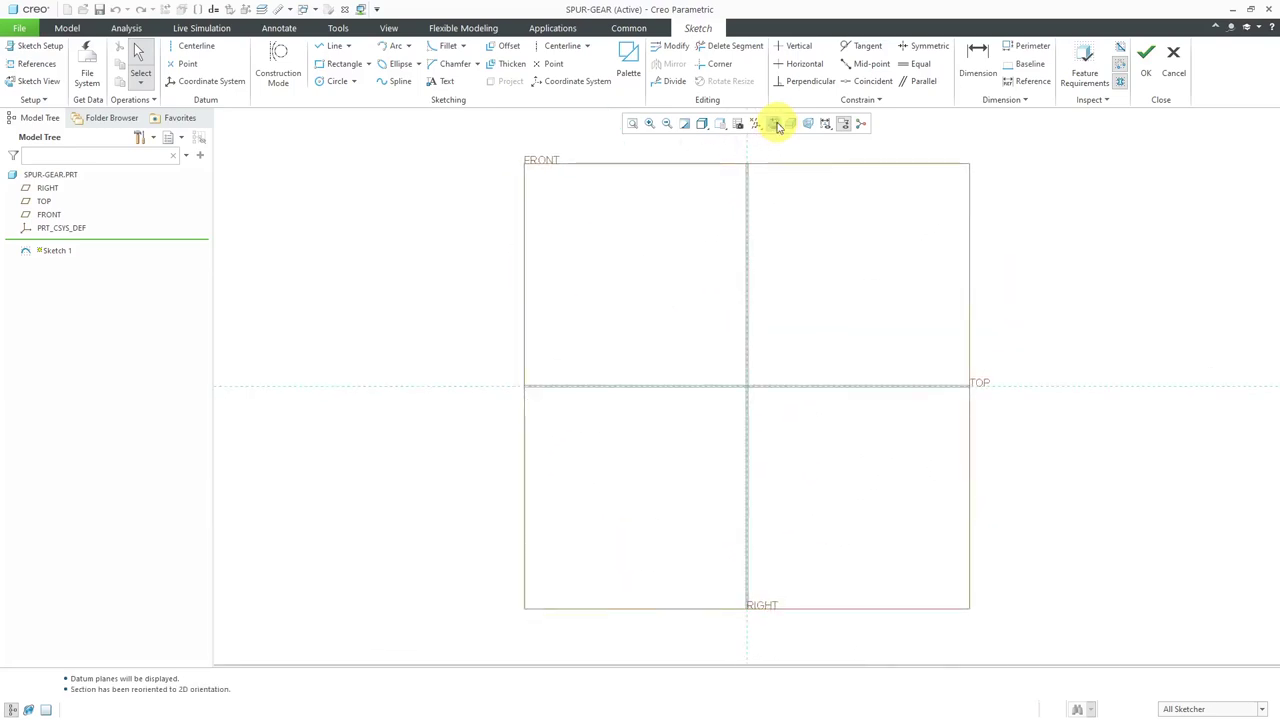
left_click(337, 81)
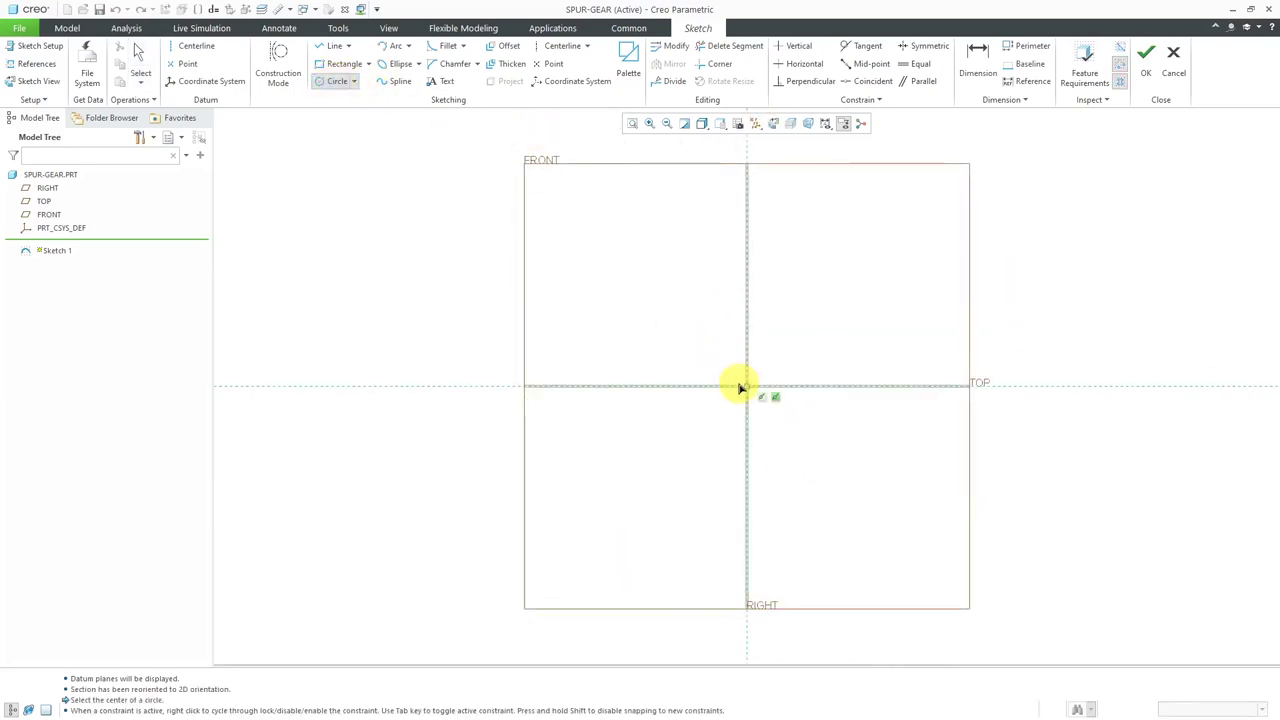
left_click(741, 386)
left_click(832, 436)
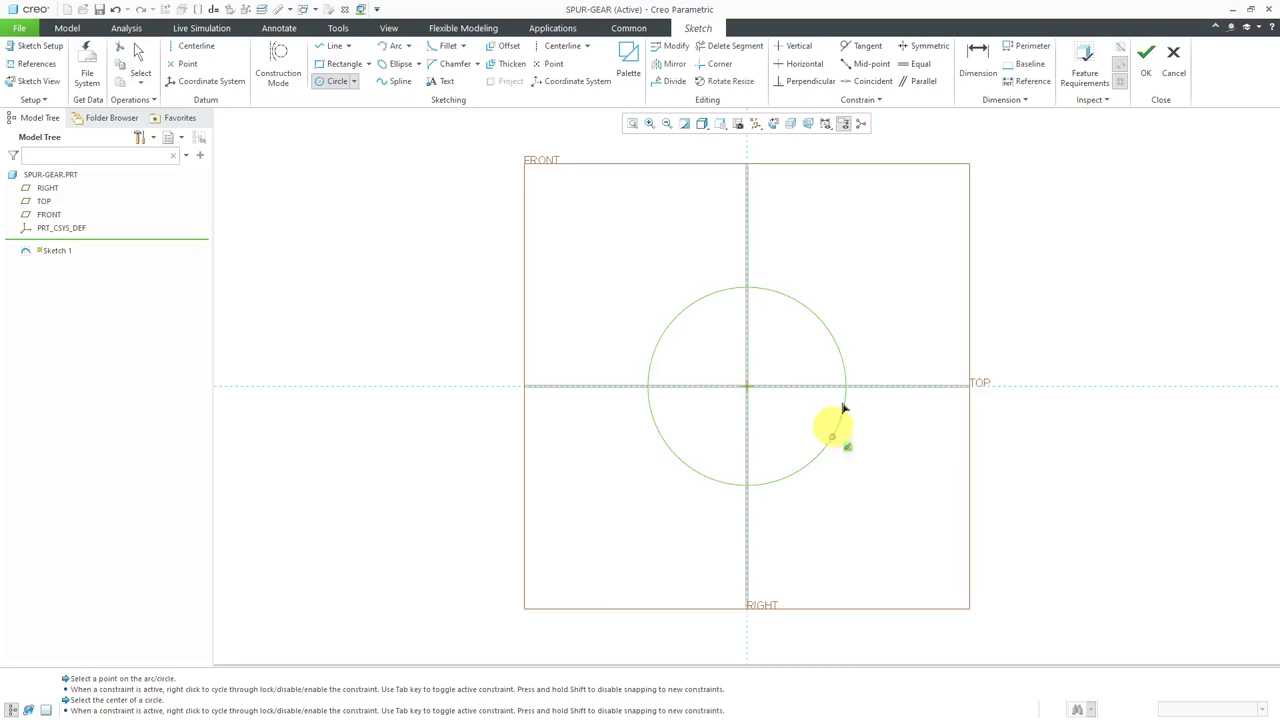
middle_click(857, 263)
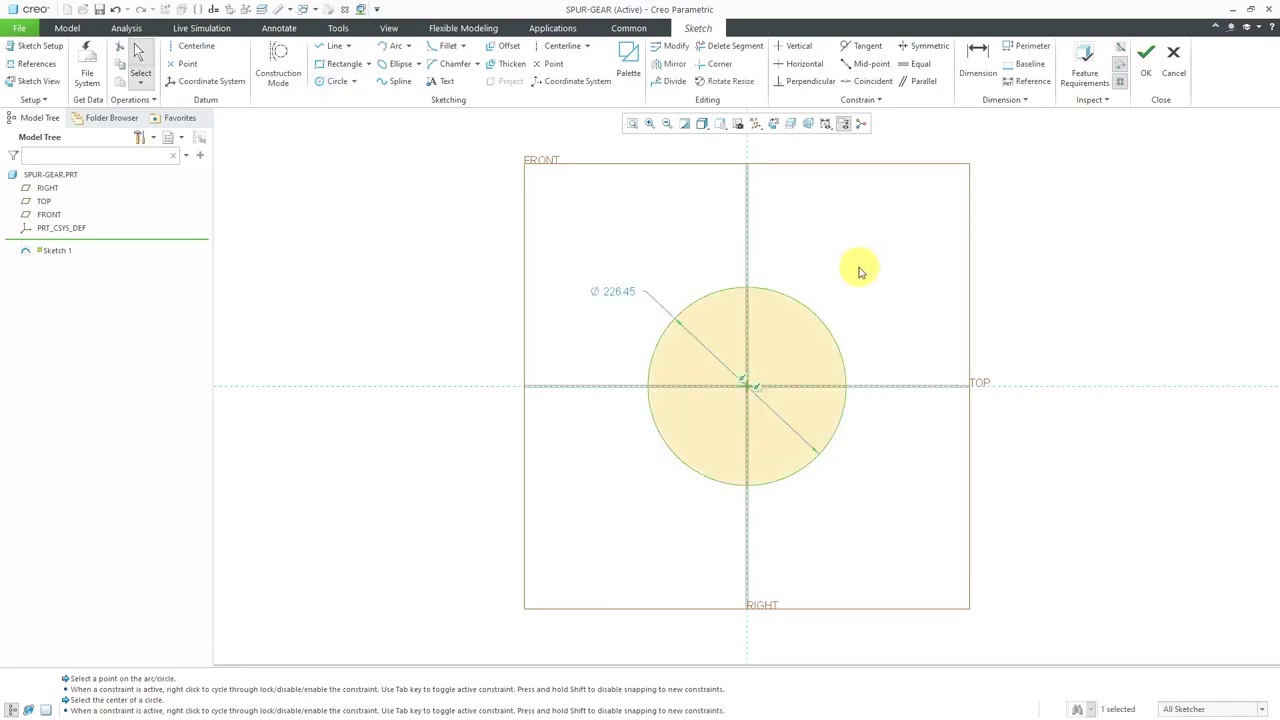
left_click(1150, 76)
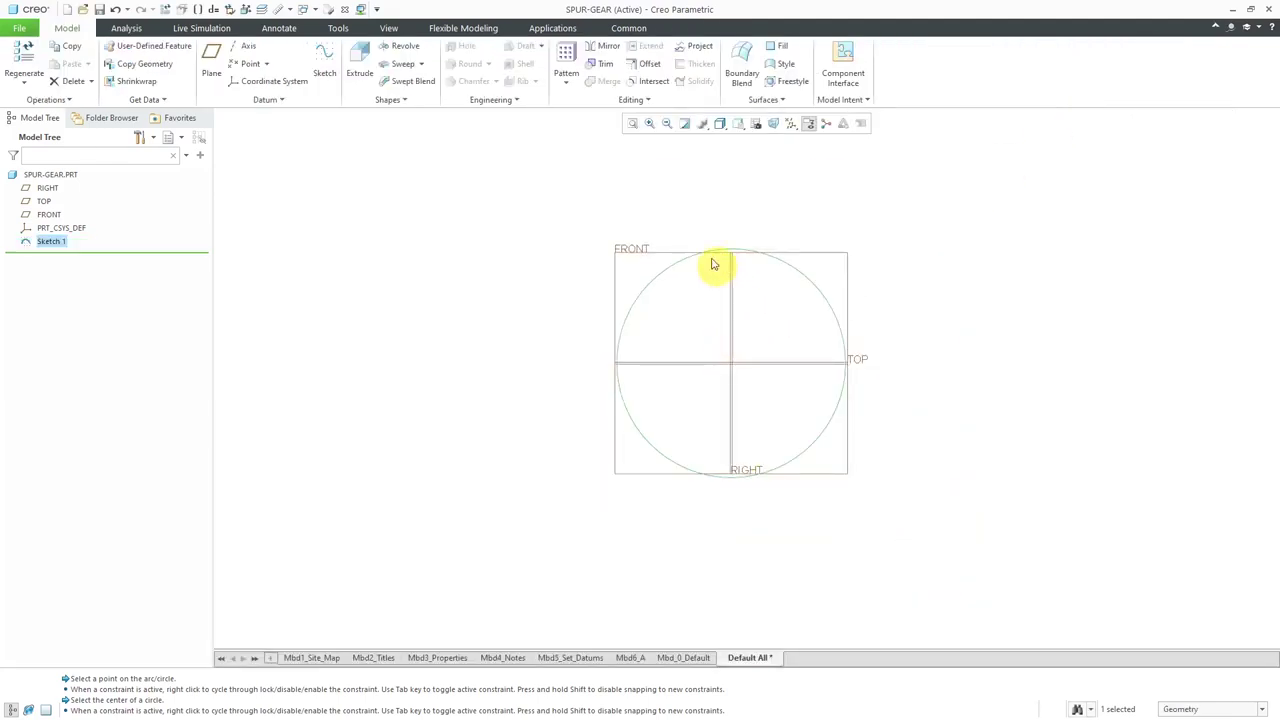
In Relations, add a CIRCLE DIAMETERS comment and insert the circle's d0 dimension.
left_click(860, 102)
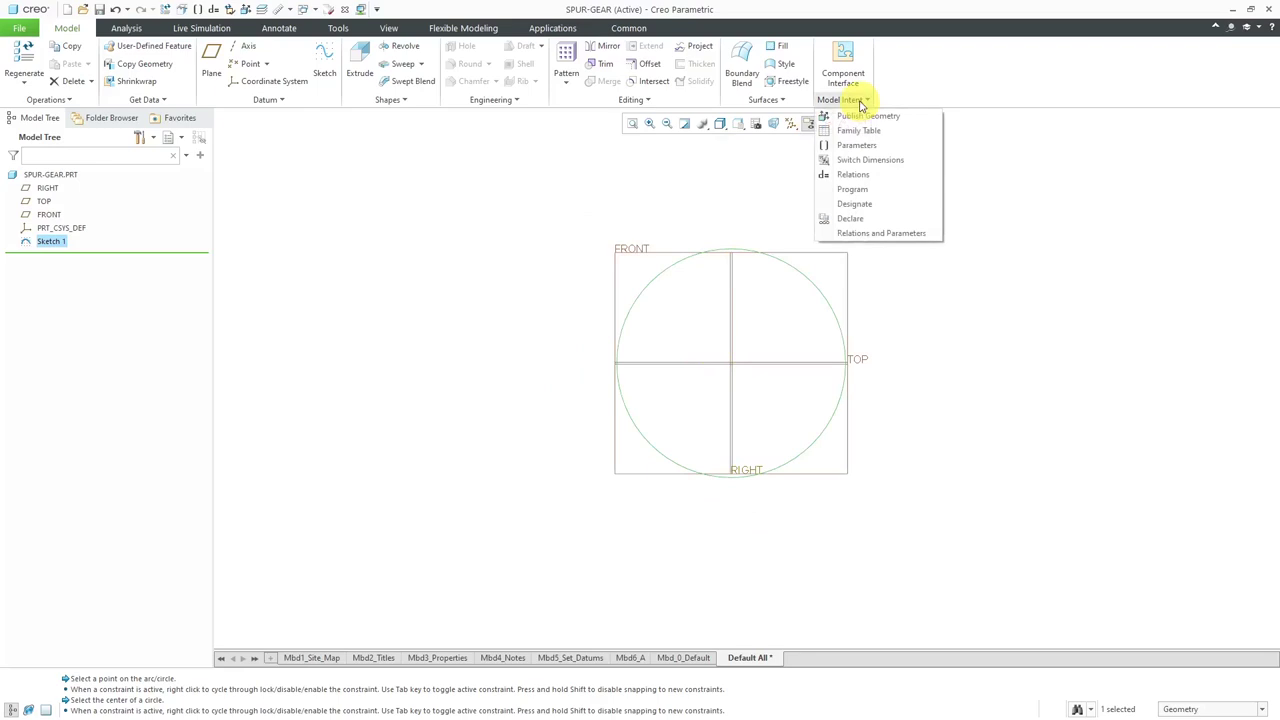
left_click(866, 180)
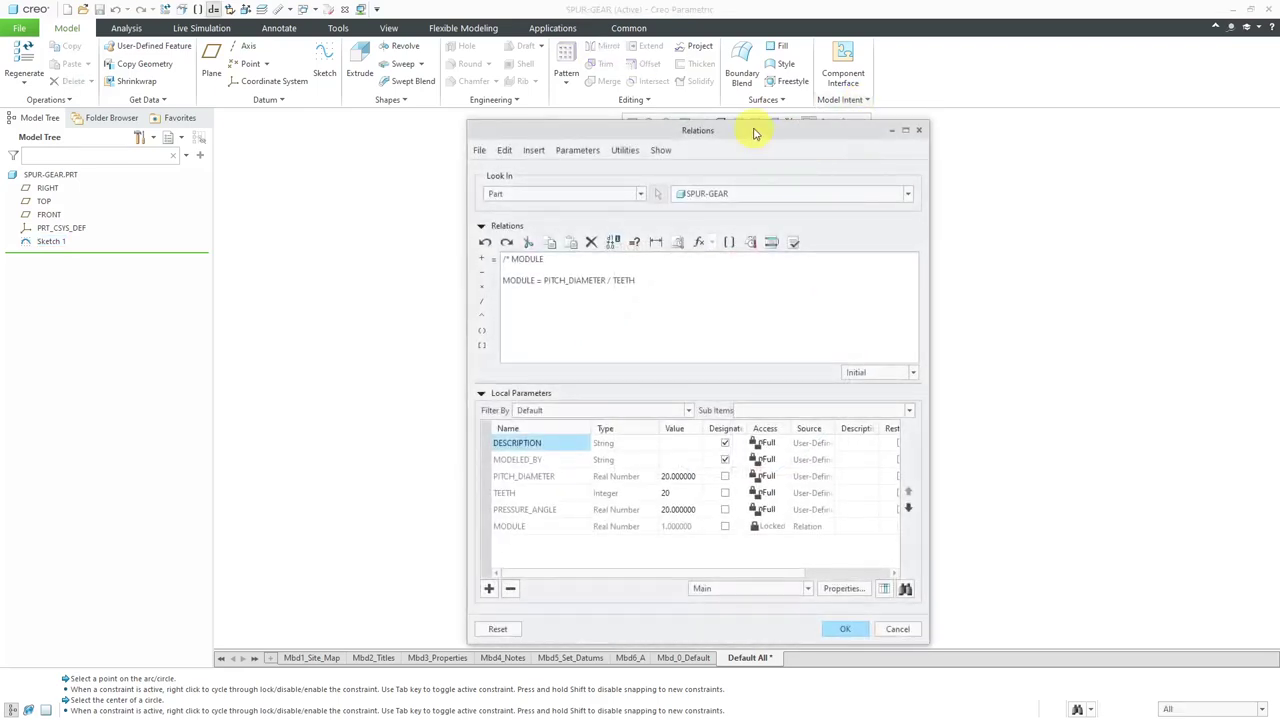
left_click_drag(757, 135, 349, 129)
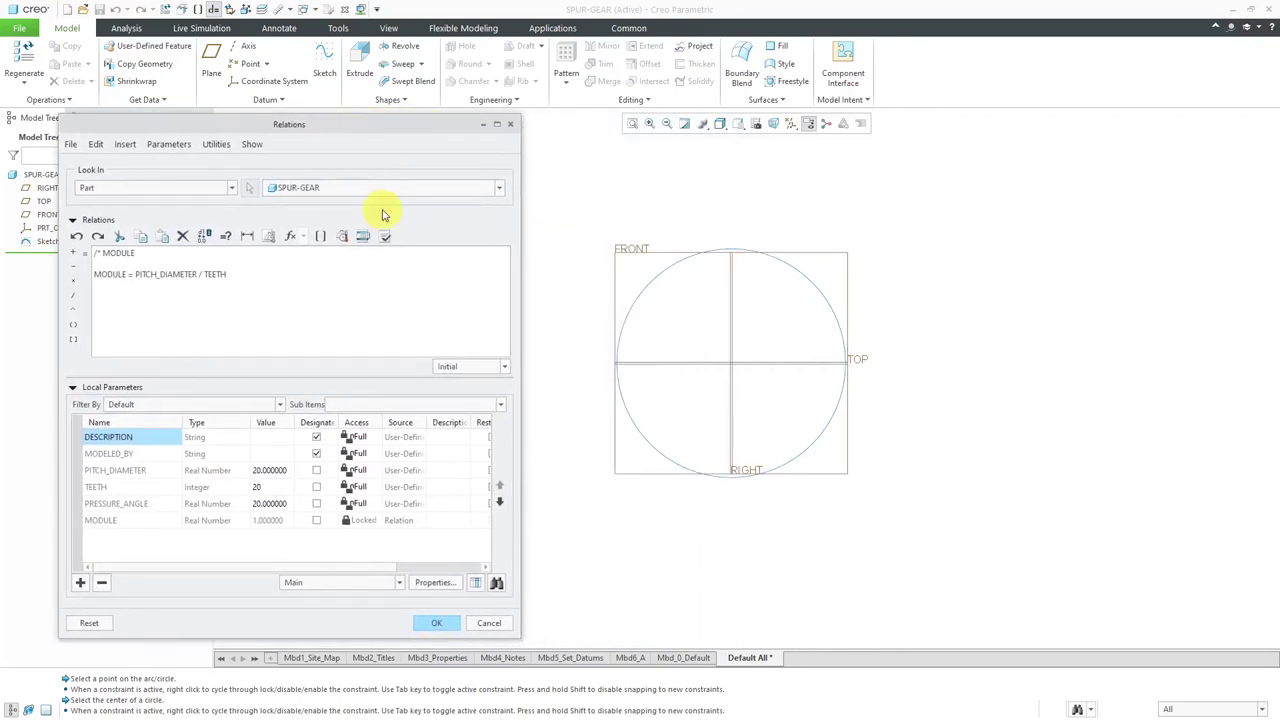
left_click(632, 308)
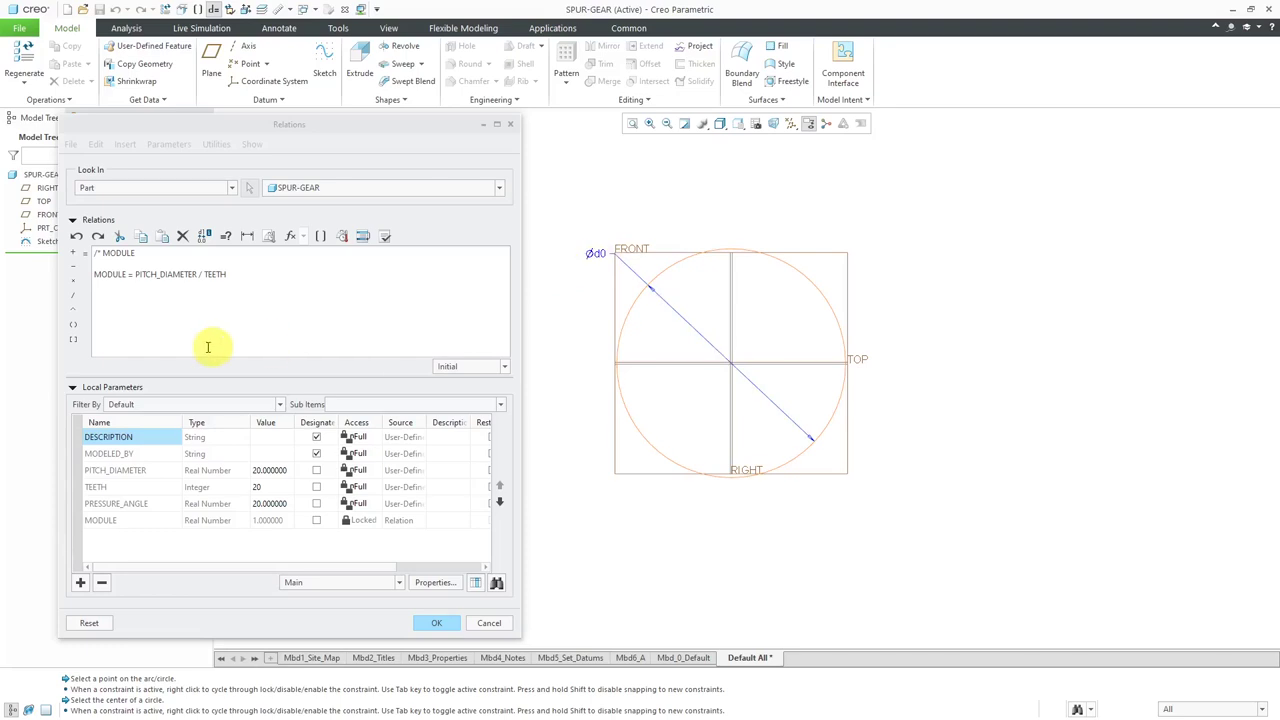
left_click(209, 310)
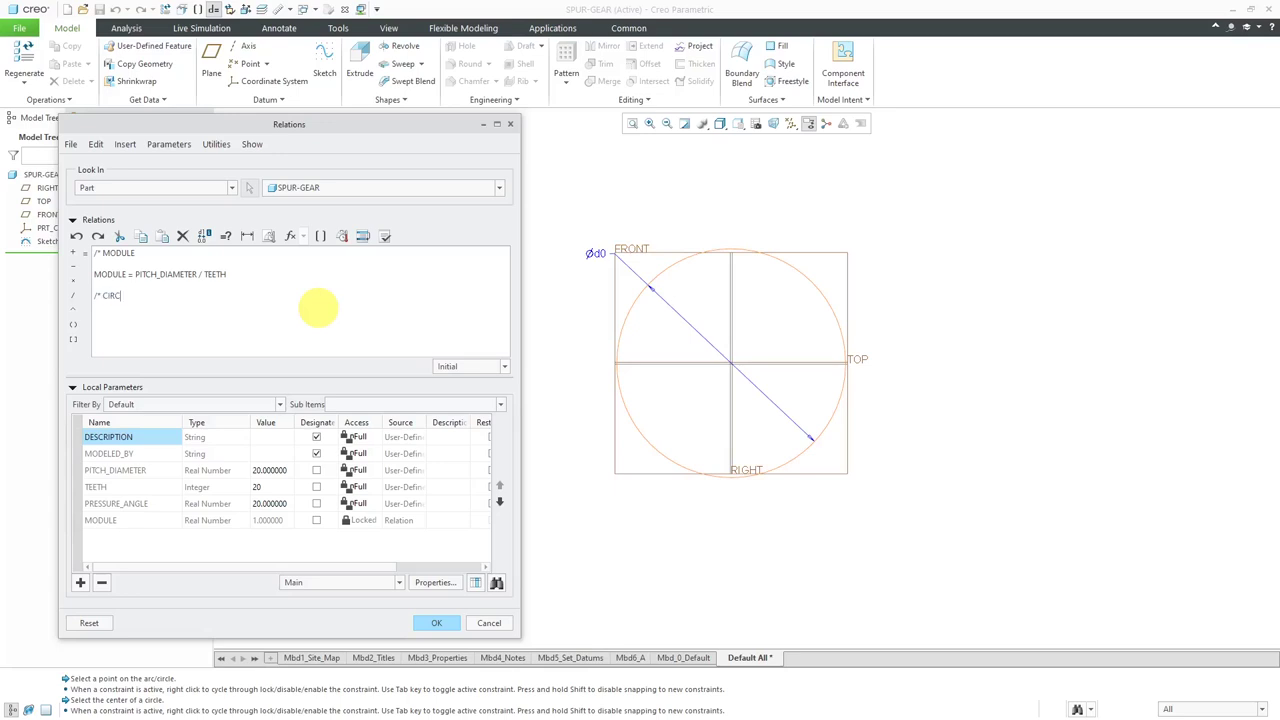
type("IAMETERS")
left_click(596, 253)
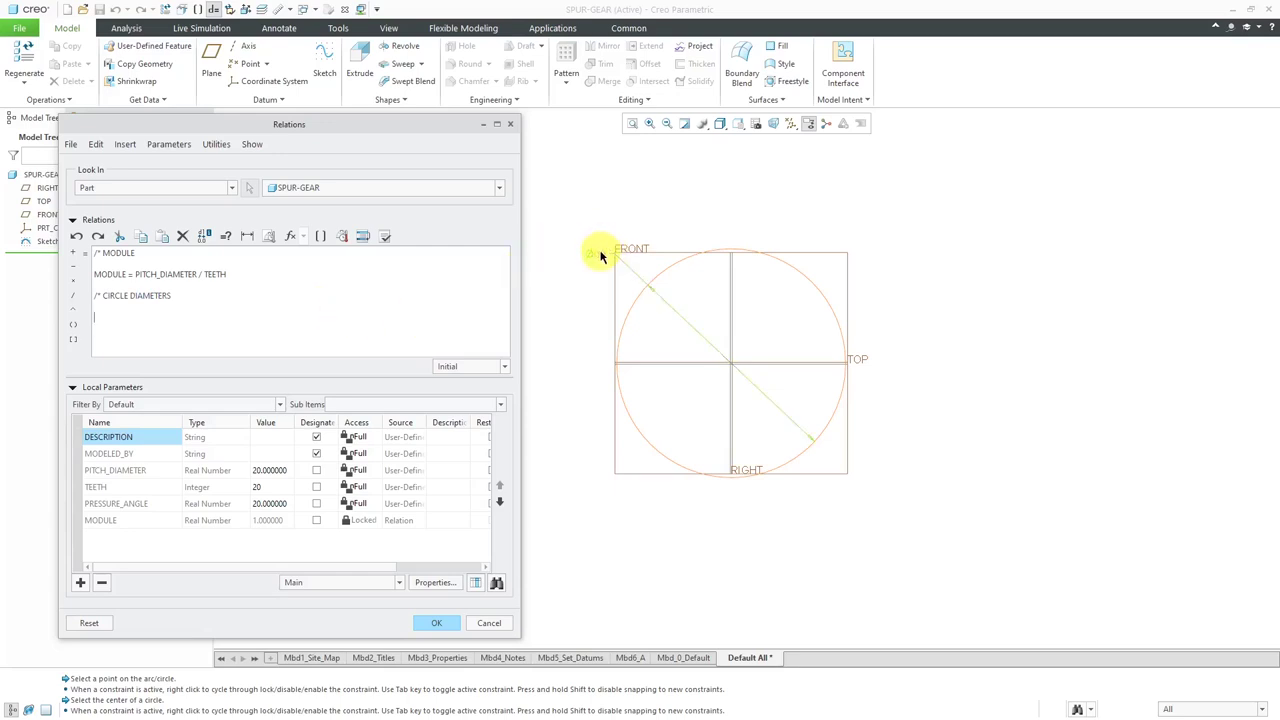
left_click(222, 321)
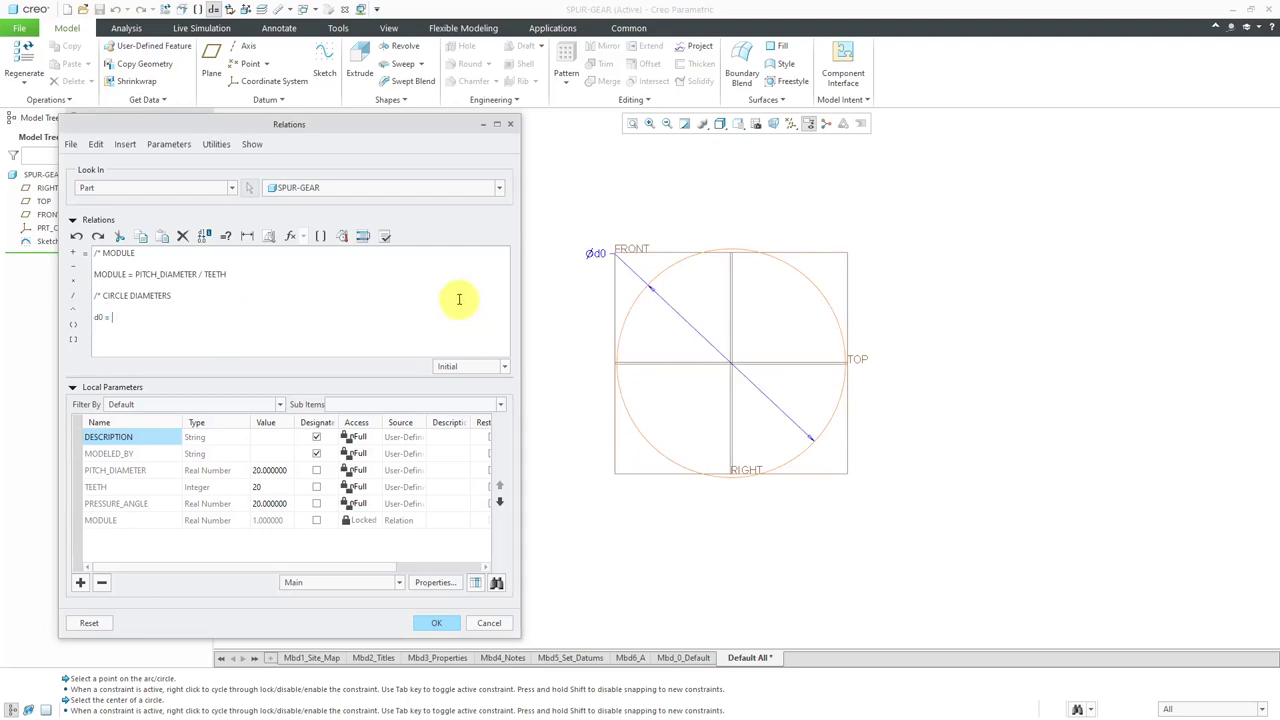
Complete d0 = PITCH_DIAMETER, verify the relations and close the editor.
left_click(320, 236)
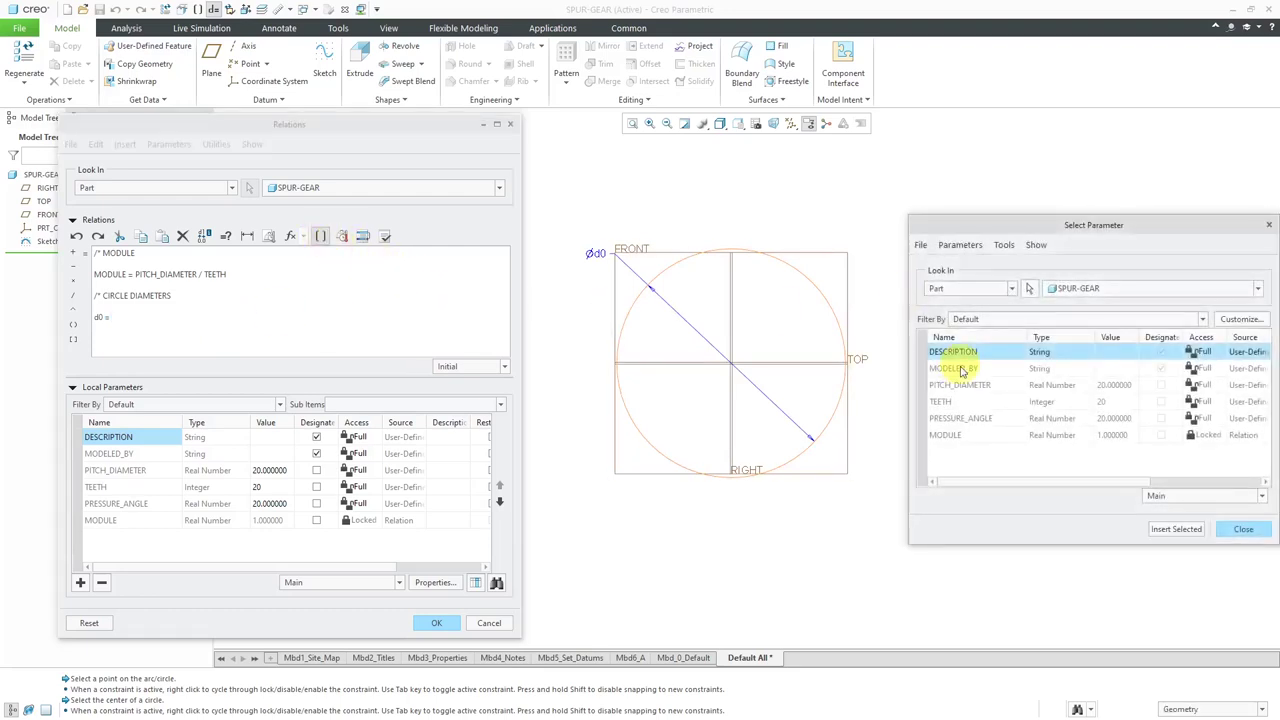
left_click(965, 385)
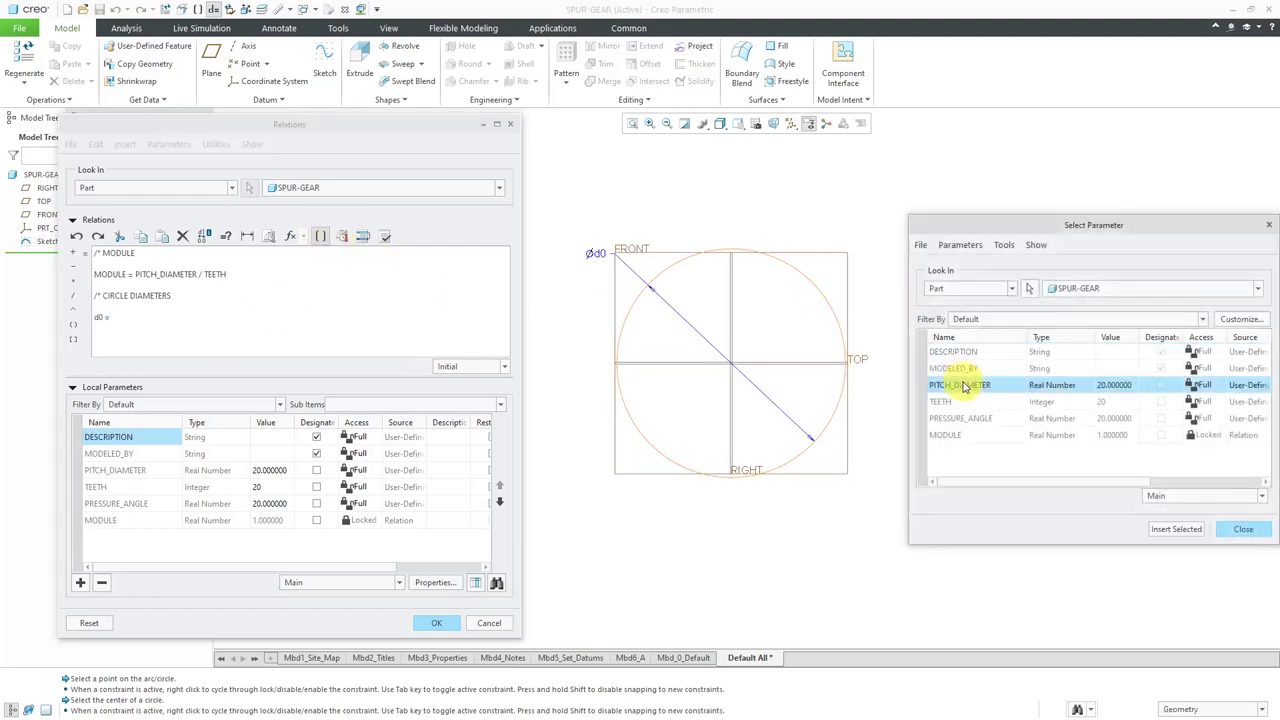
left_click(1178, 530)
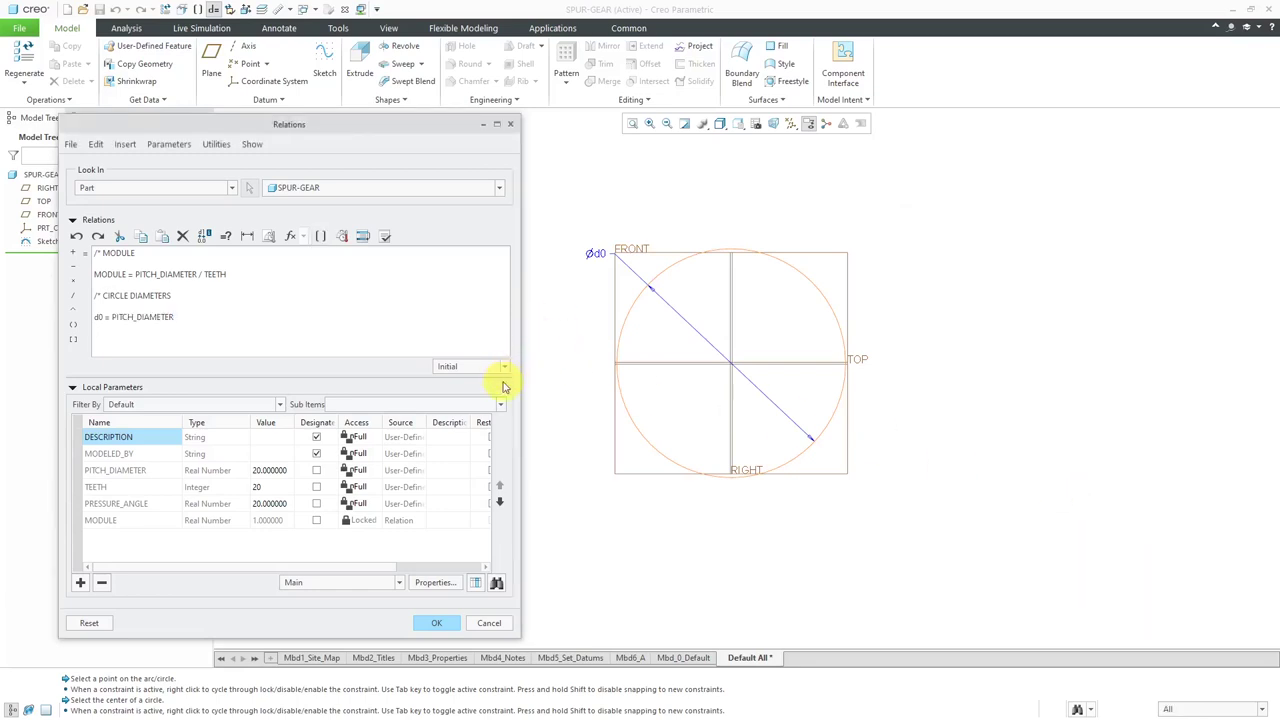
left_click(388, 240)
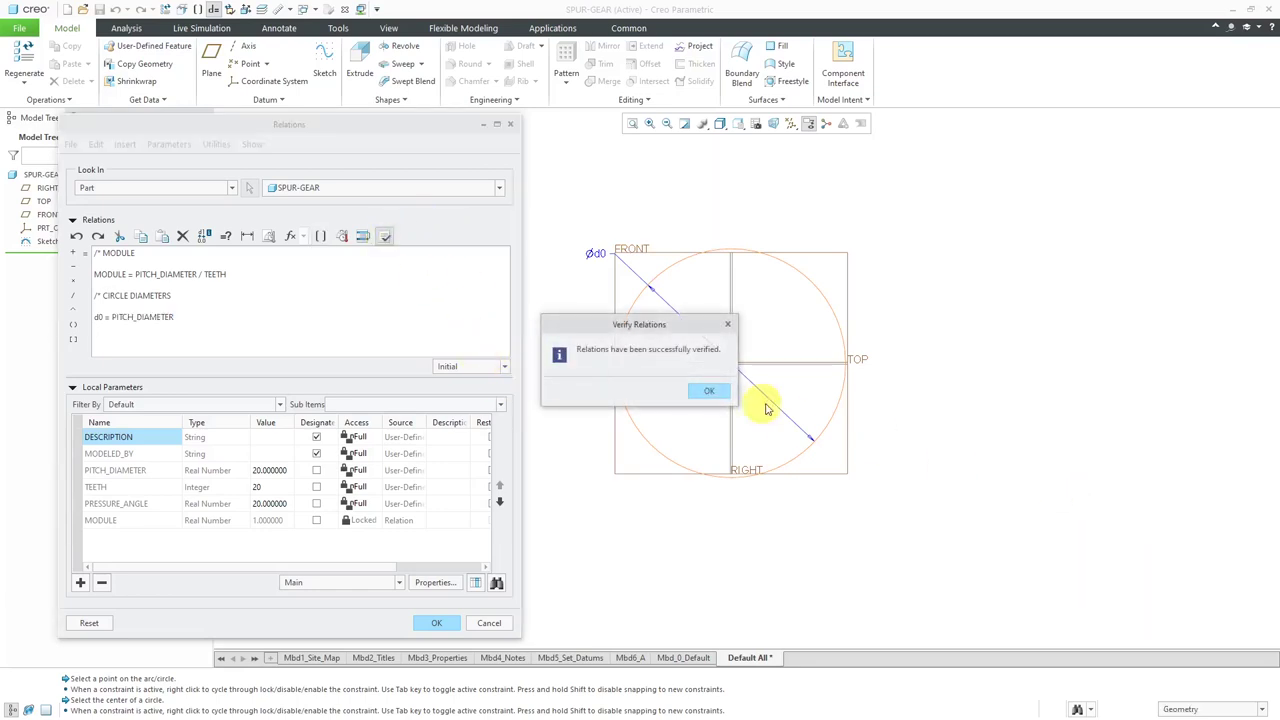
left_click(716, 393)
left_click(443, 623)
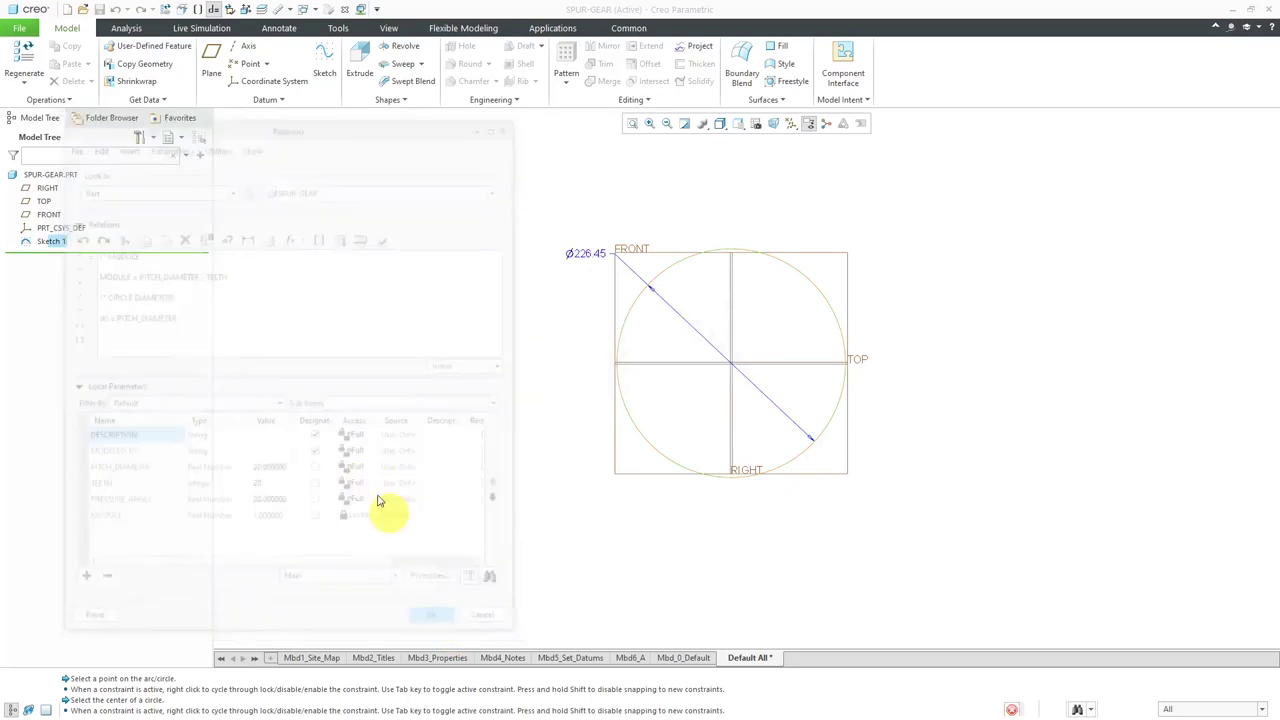
Regenerate the model and inspect Sketch 1's enlarged circle dimension.
left_click(30, 60)
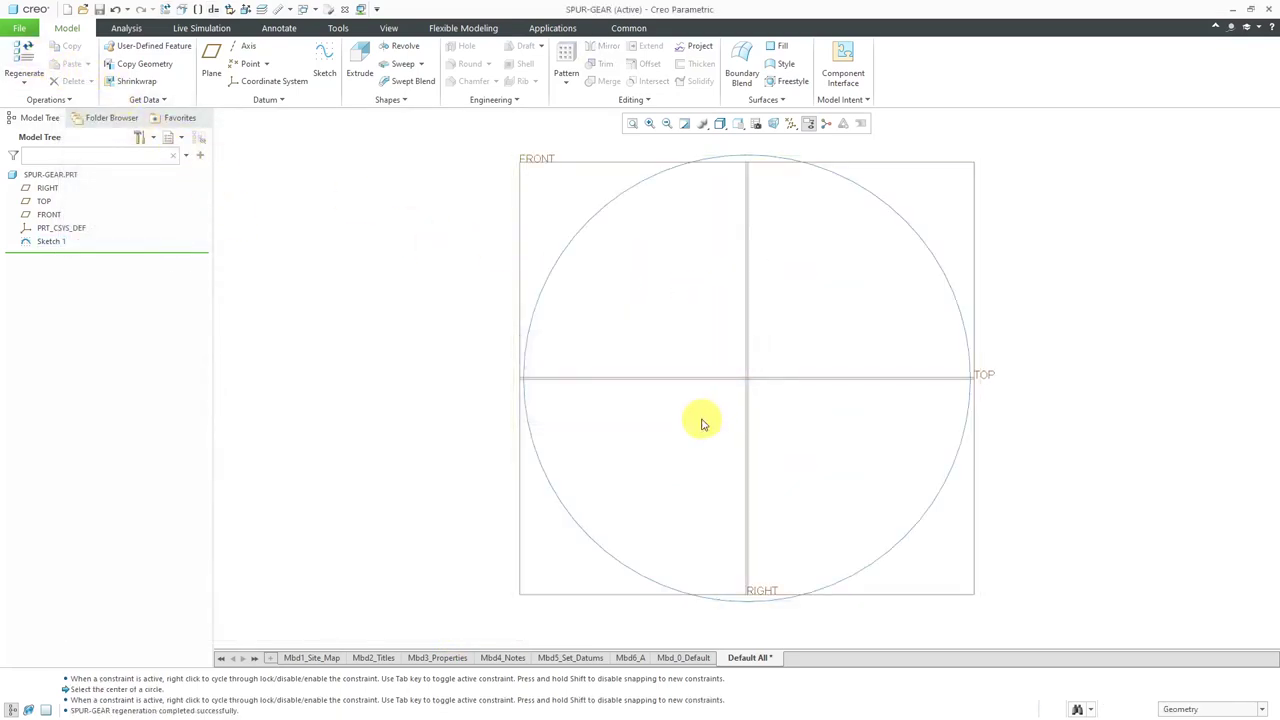
scroll(700, 423, "down", 2)
middle_click_drag(766, 374, 743, 389)
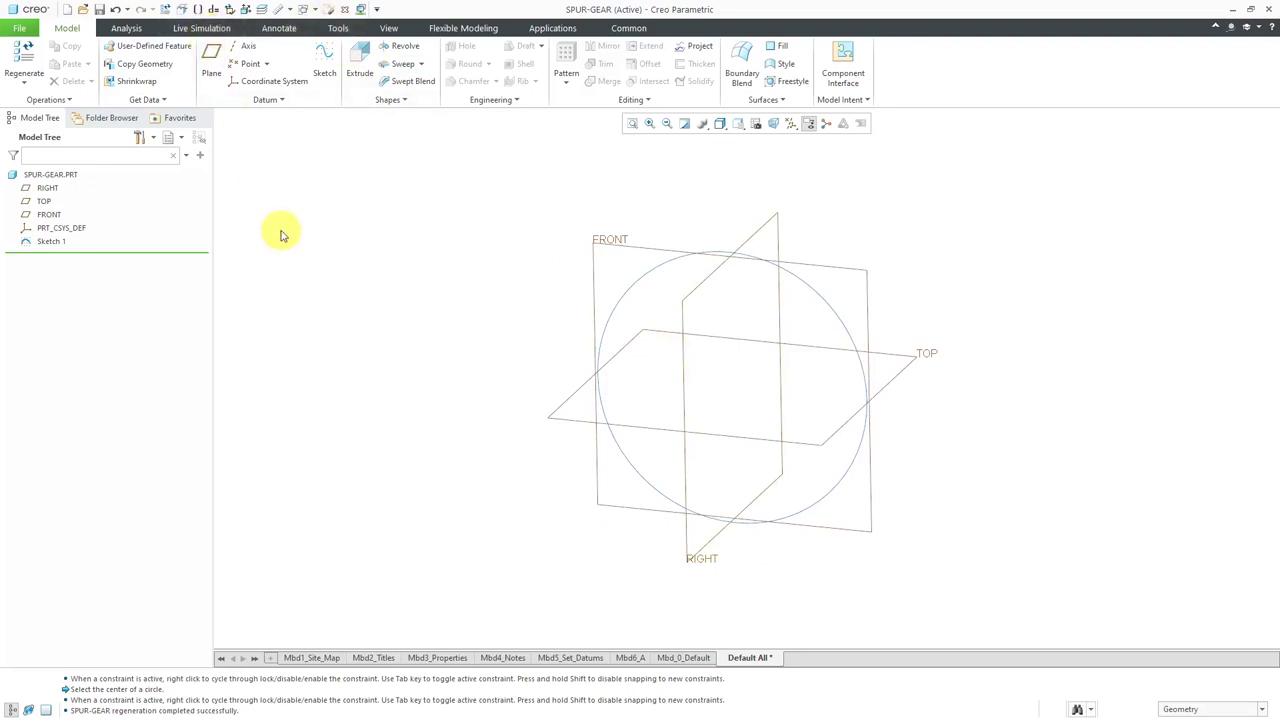
left_click(48, 241)
left_click(61, 164)
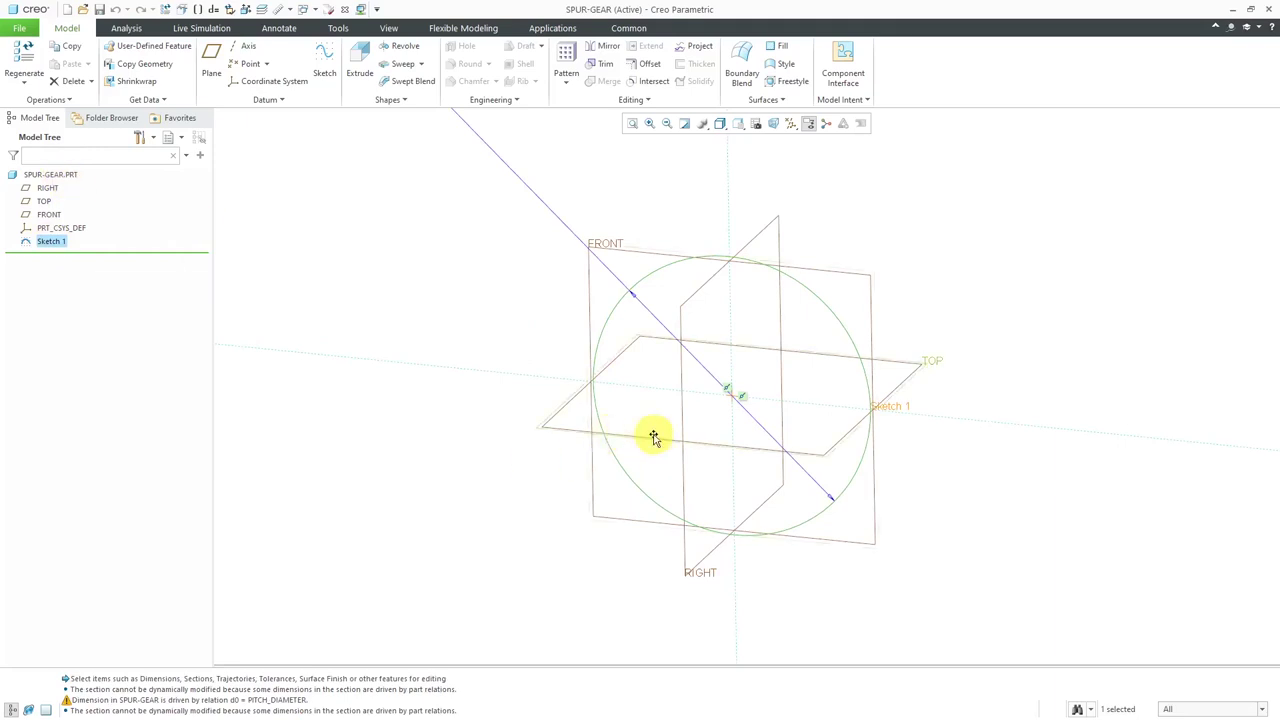
scroll(653, 437, "down", 3)
scroll(608, 380, "up", 1)
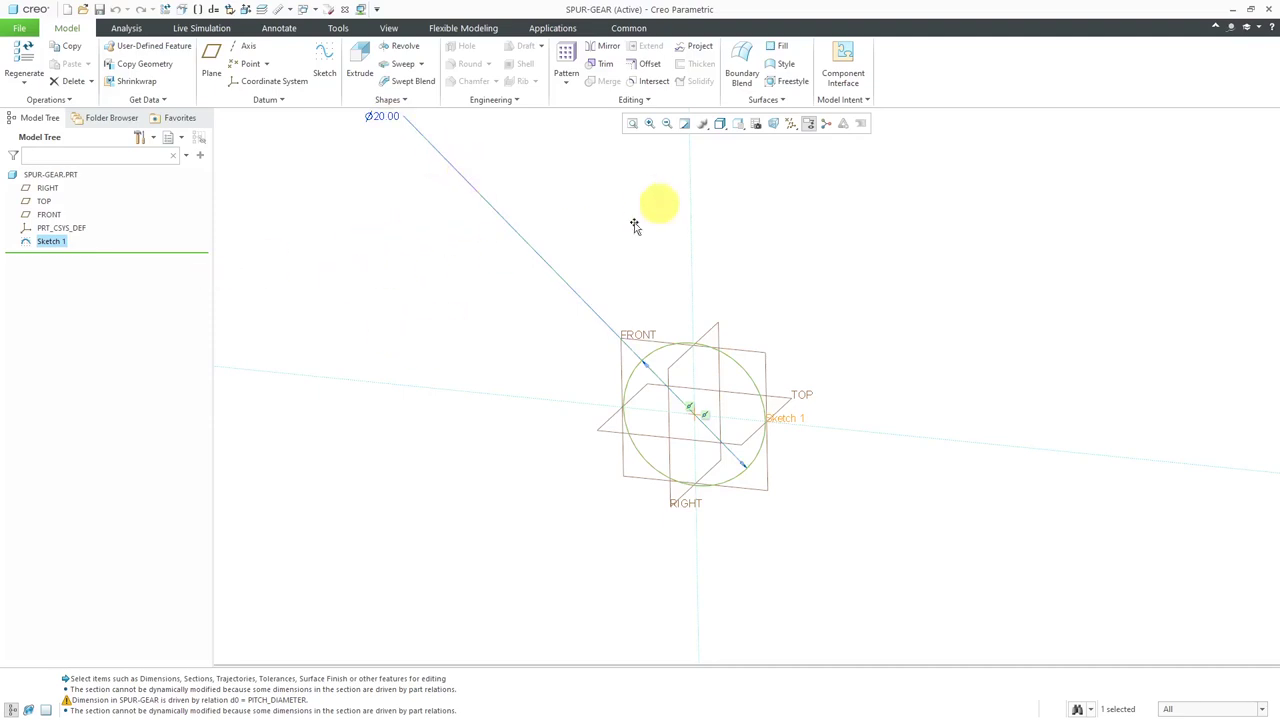
Rename Sketch 1 to PITCH-DIA-SKETCH in the model tree.
left_click(300, 316)
left_click(55, 244)
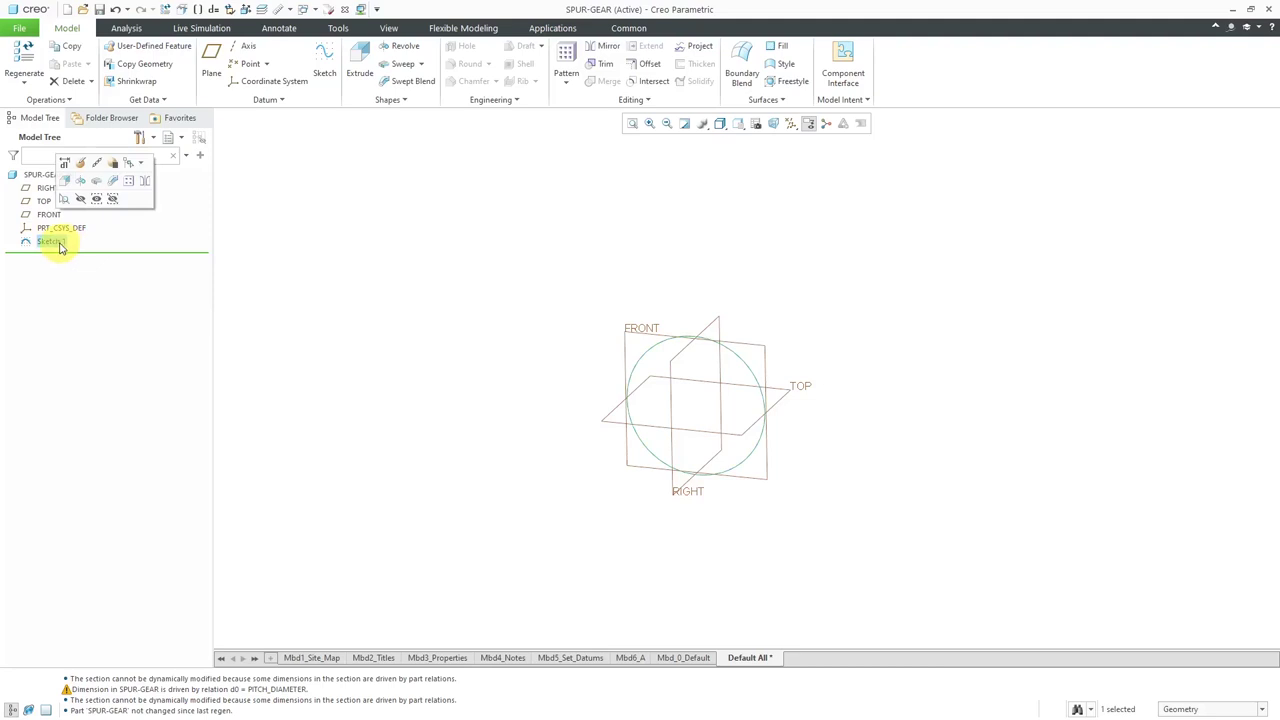
left_click(58, 244)
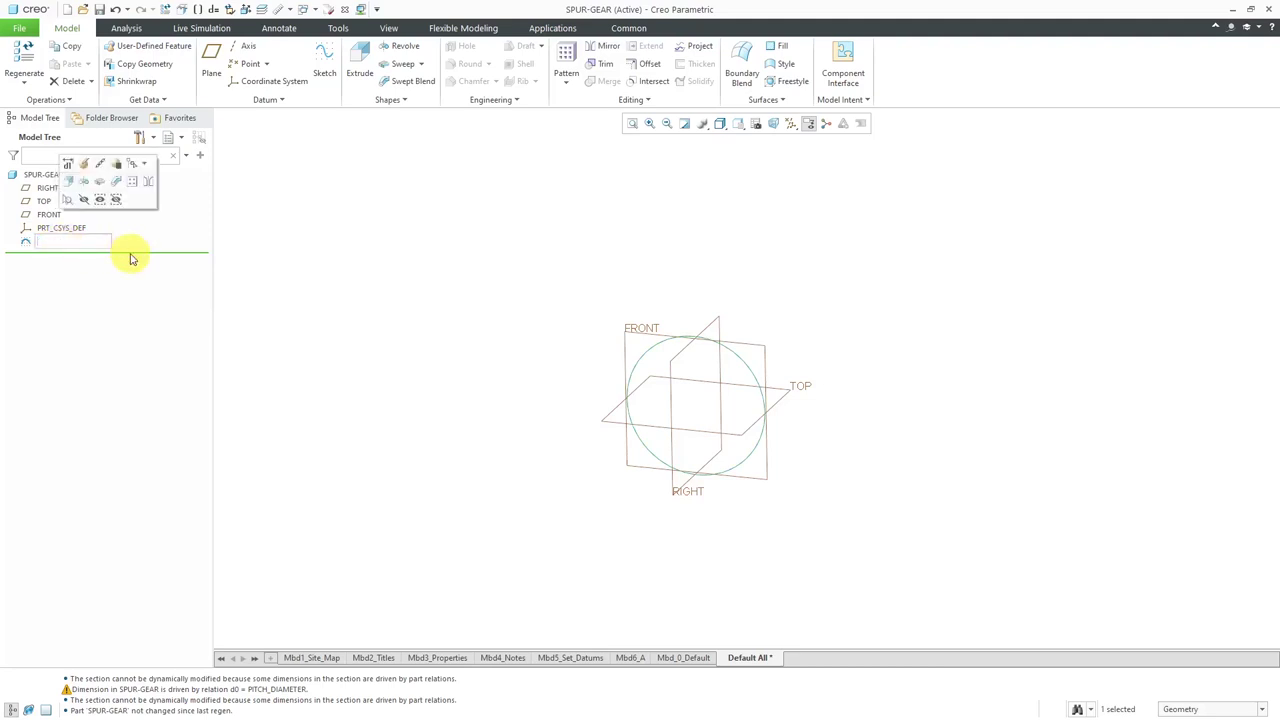
type("PITCH-DIA-SKETCH")
key("Return")
left_click(414, 236)
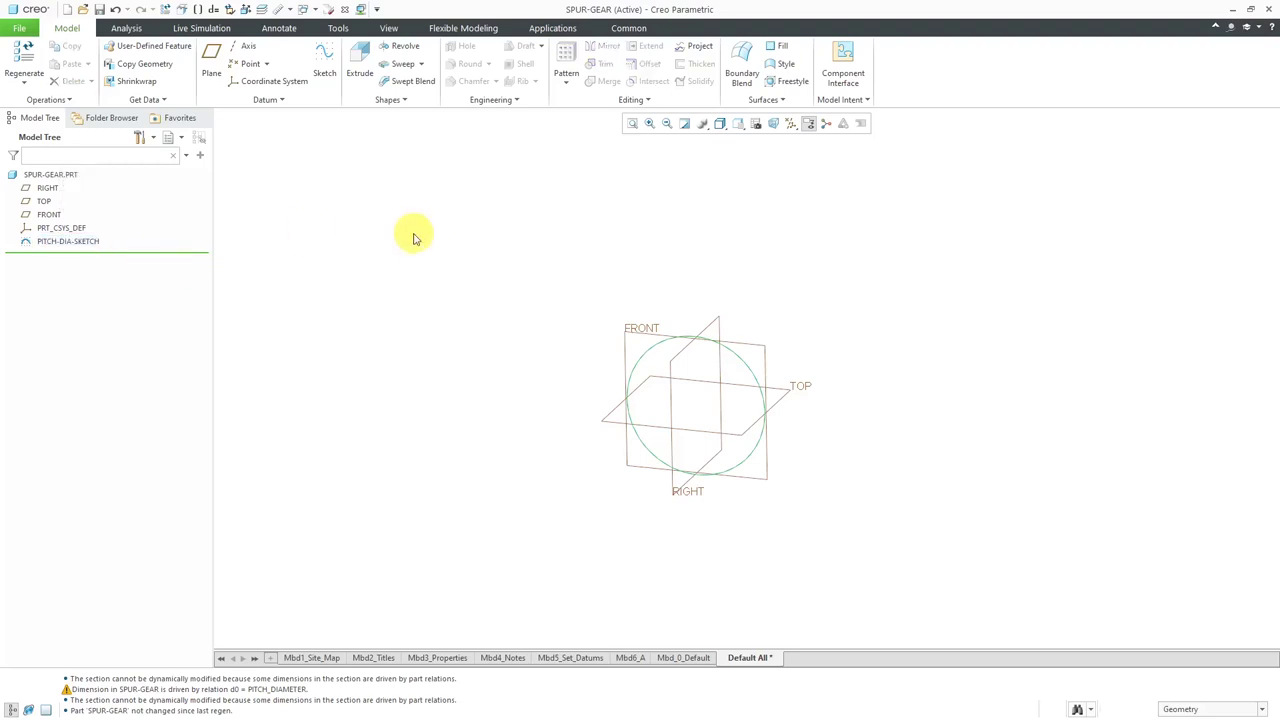
scroll(650, 422, "down", 3)
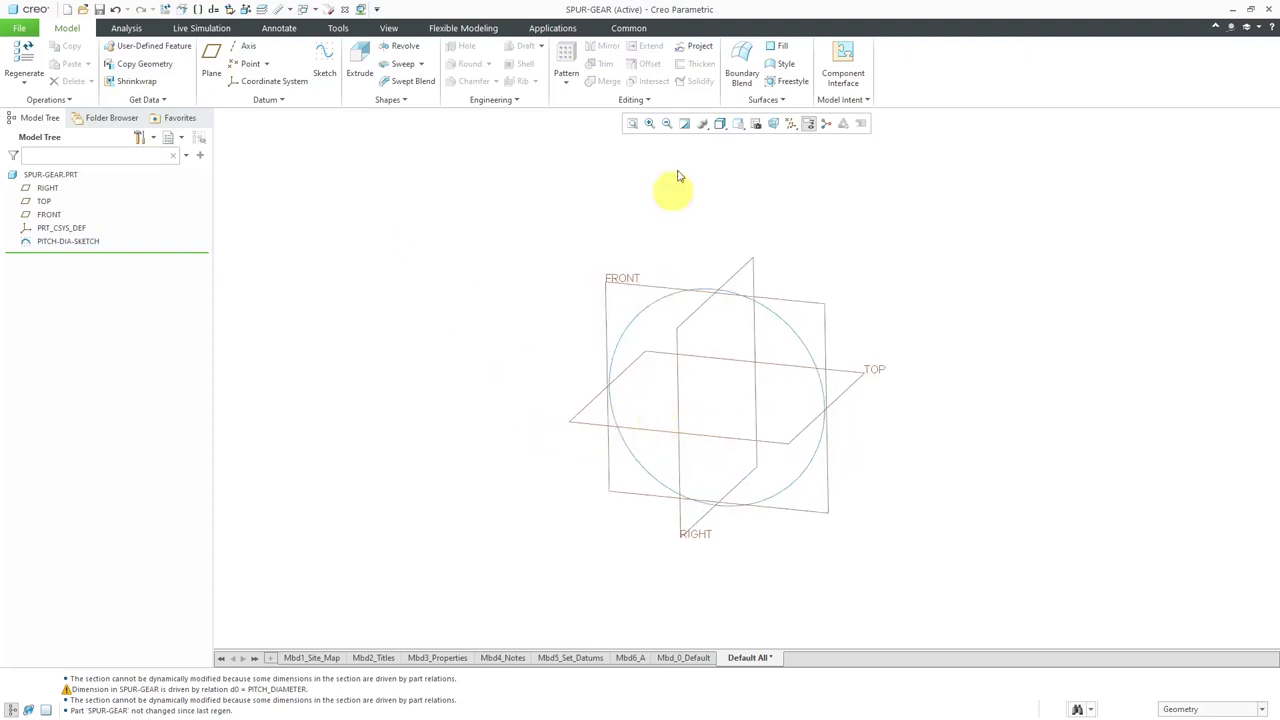
On the previous sketch plane, sketch a smaller circle at the origin inside the pitch circle.
left_click(324, 60)
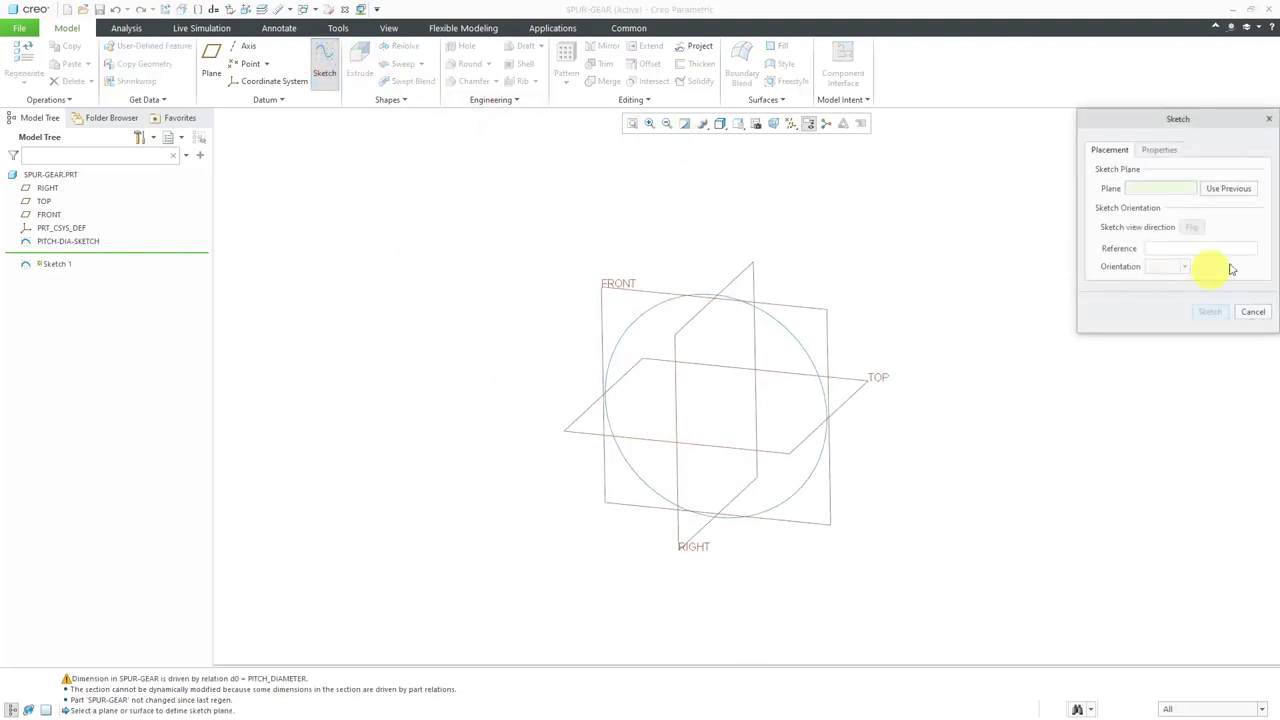
left_click(1237, 190)
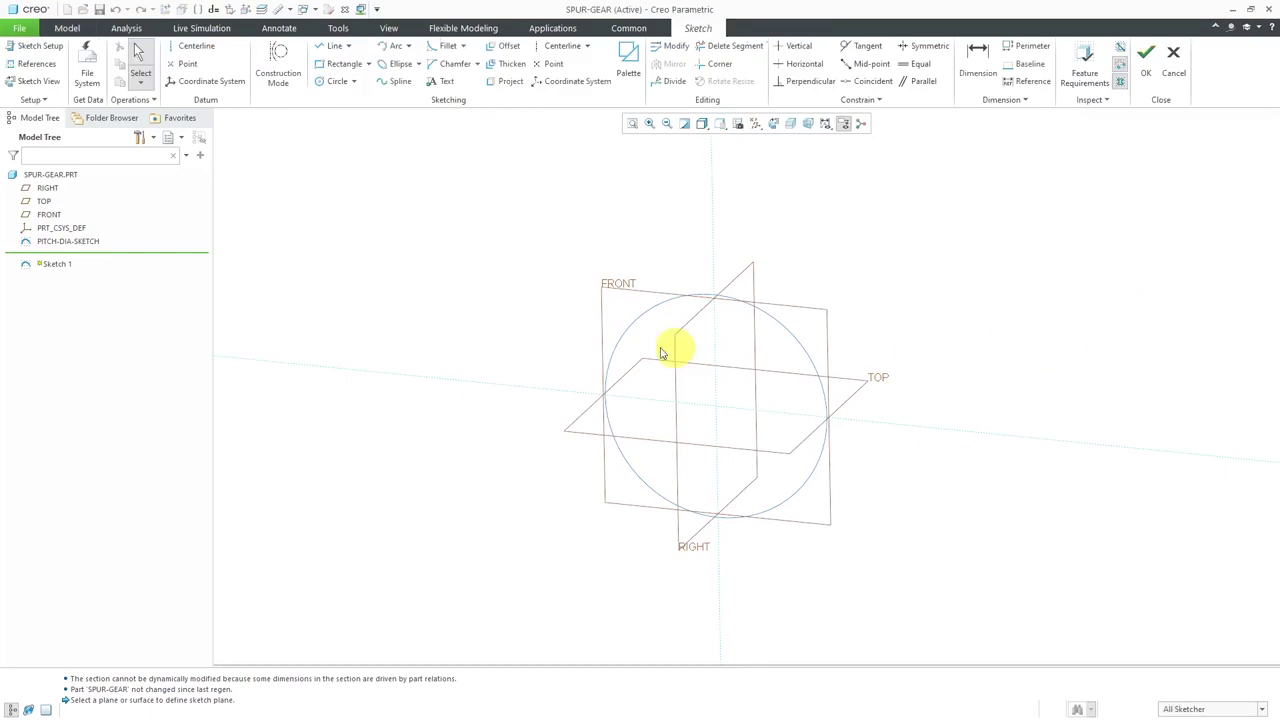
left_click(330, 81)
left_click(714, 407)
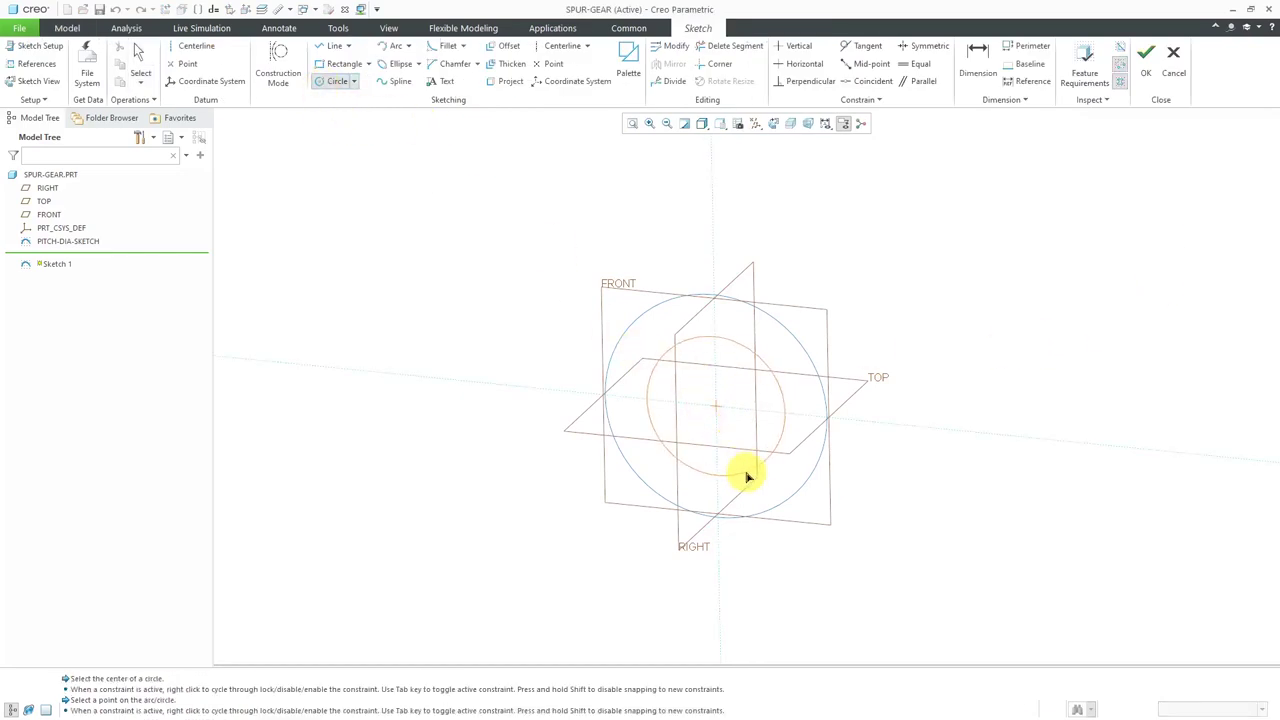
left_click(799, 473)
middle_click(890, 262)
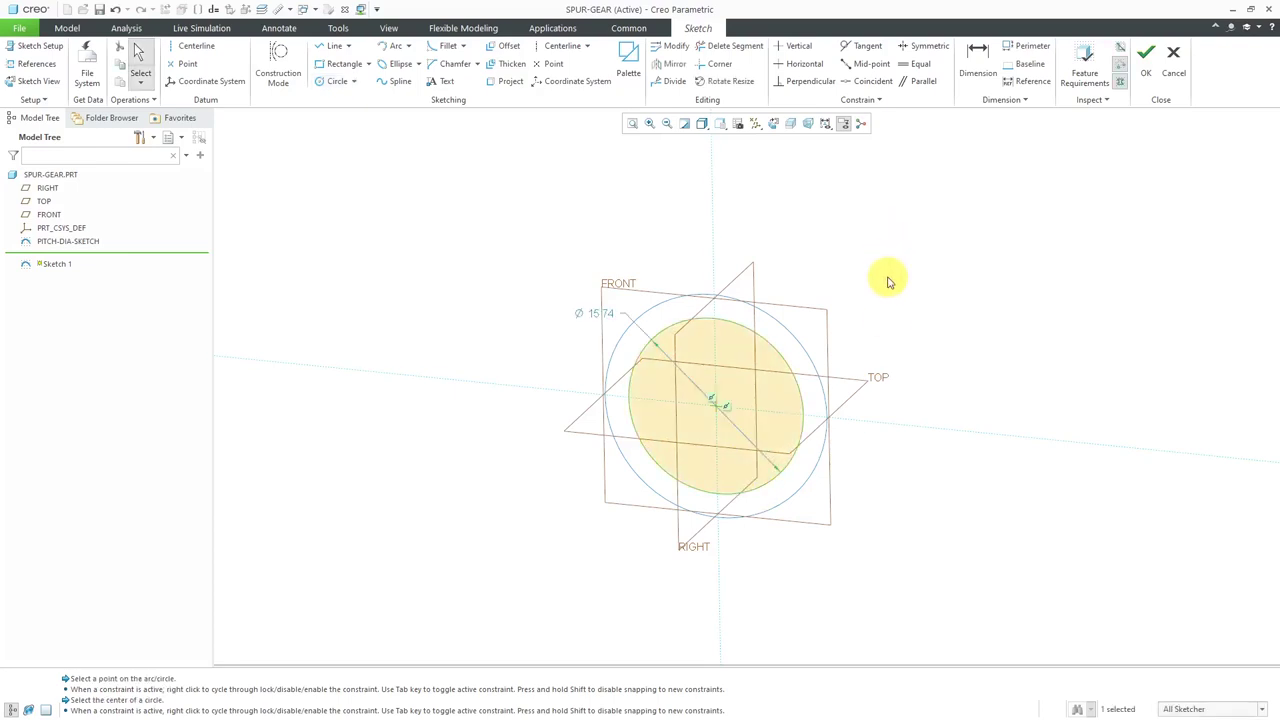
left_click(1145, 60)
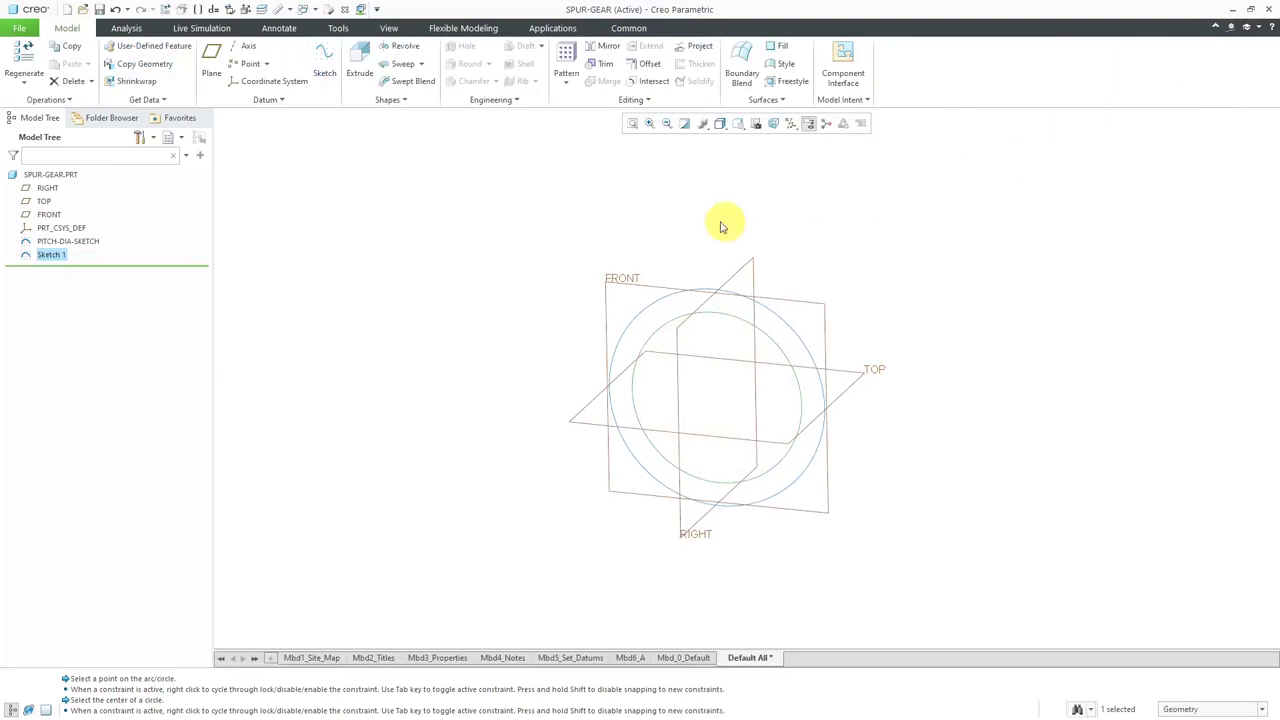
Rename the new sketch to ROOT-DIA-SKETCH.
left_click(53, 257)
left_click(53, 257)
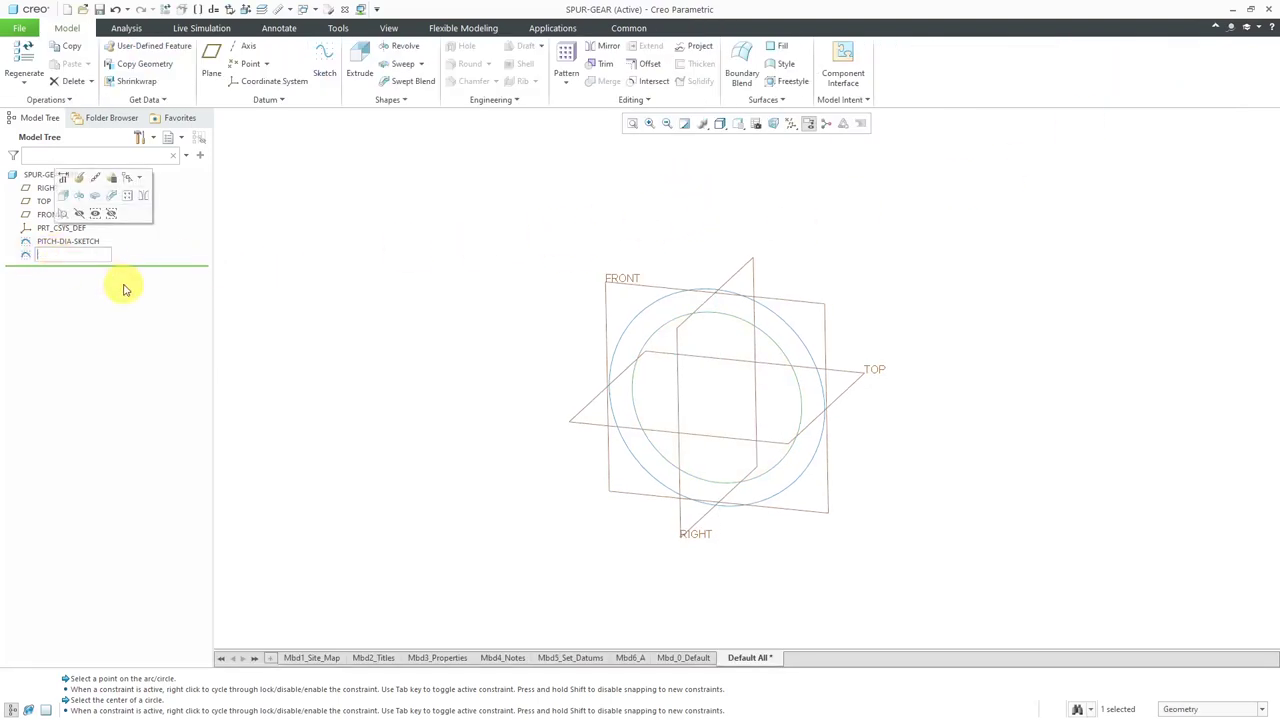
type("ROOT-DIA-SKETCH")
key("Return")
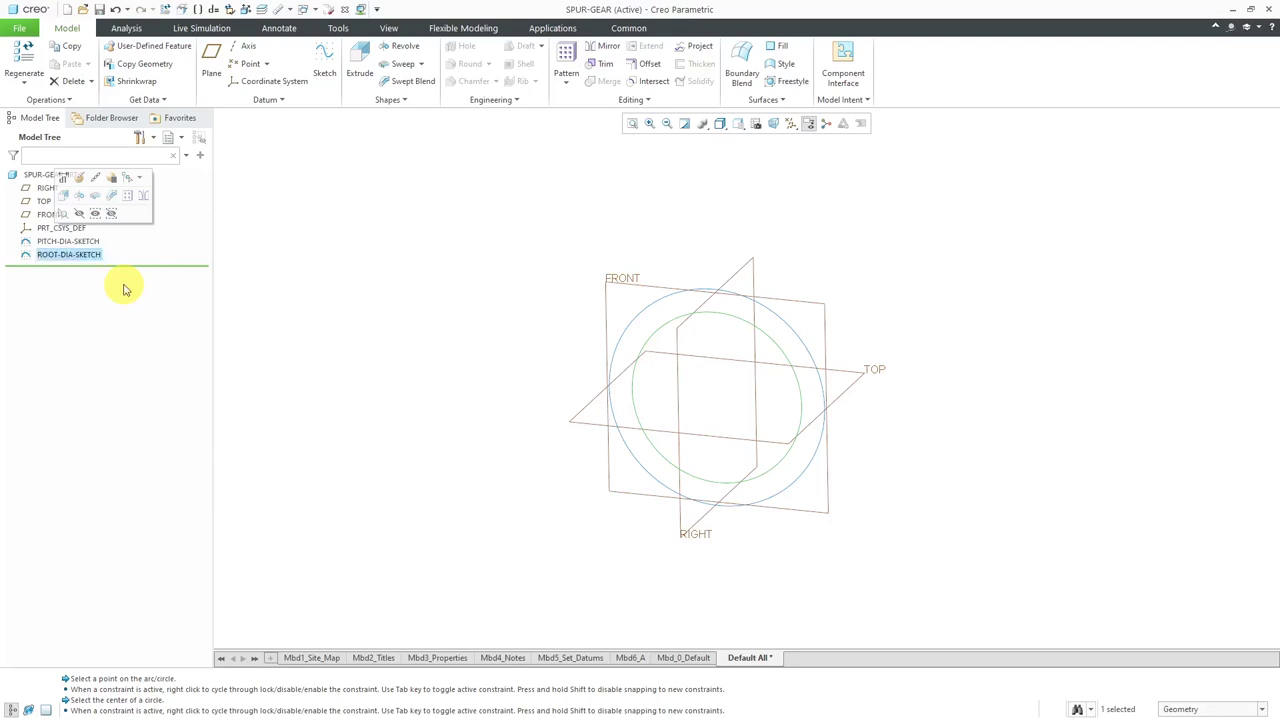
left_click(505, 214)
Add the relation d1 = PITCH_DIAMETER - 2.5 * MODULE for the root circle diameter.
left_click(842, 100)
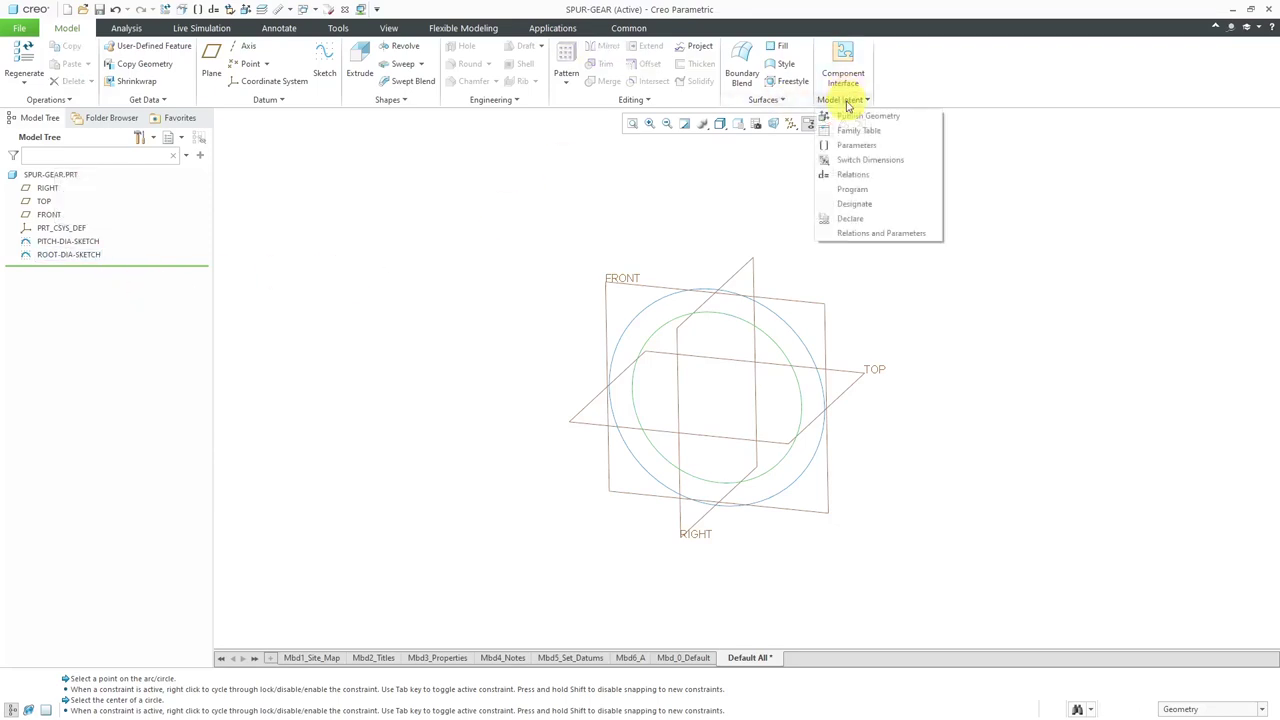
left_click(853, 175)
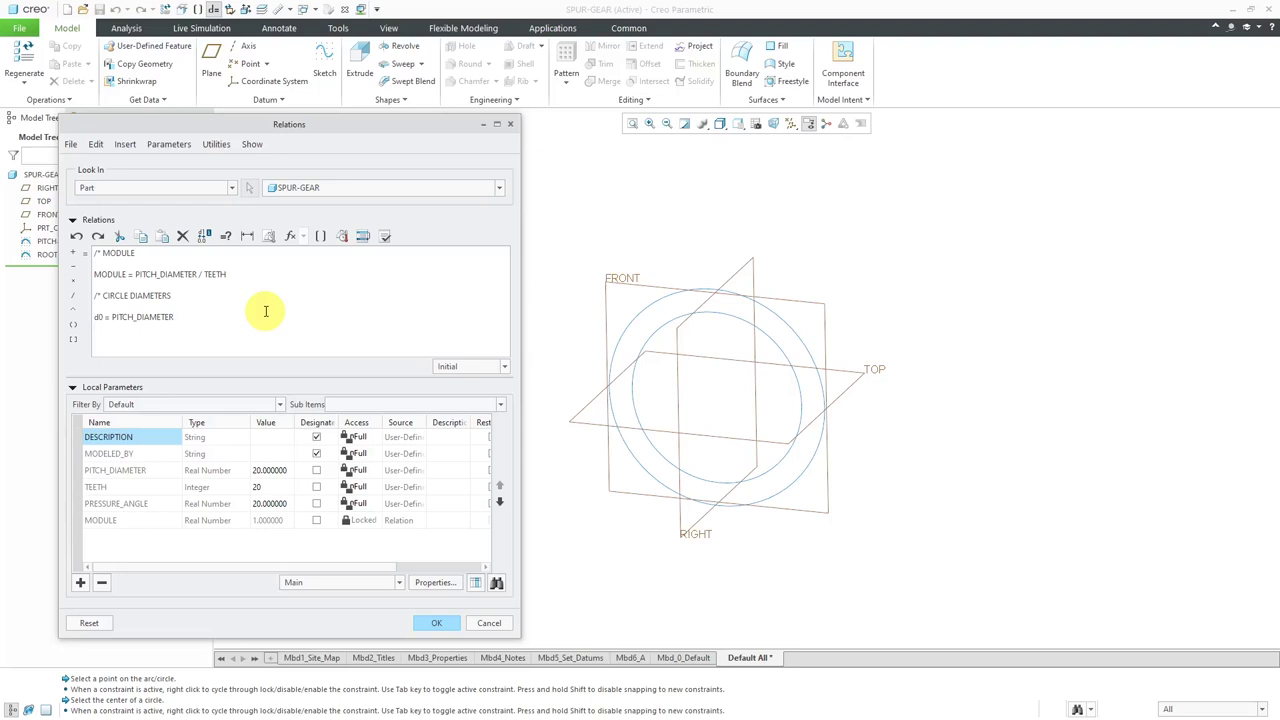
left_click(651, 334)
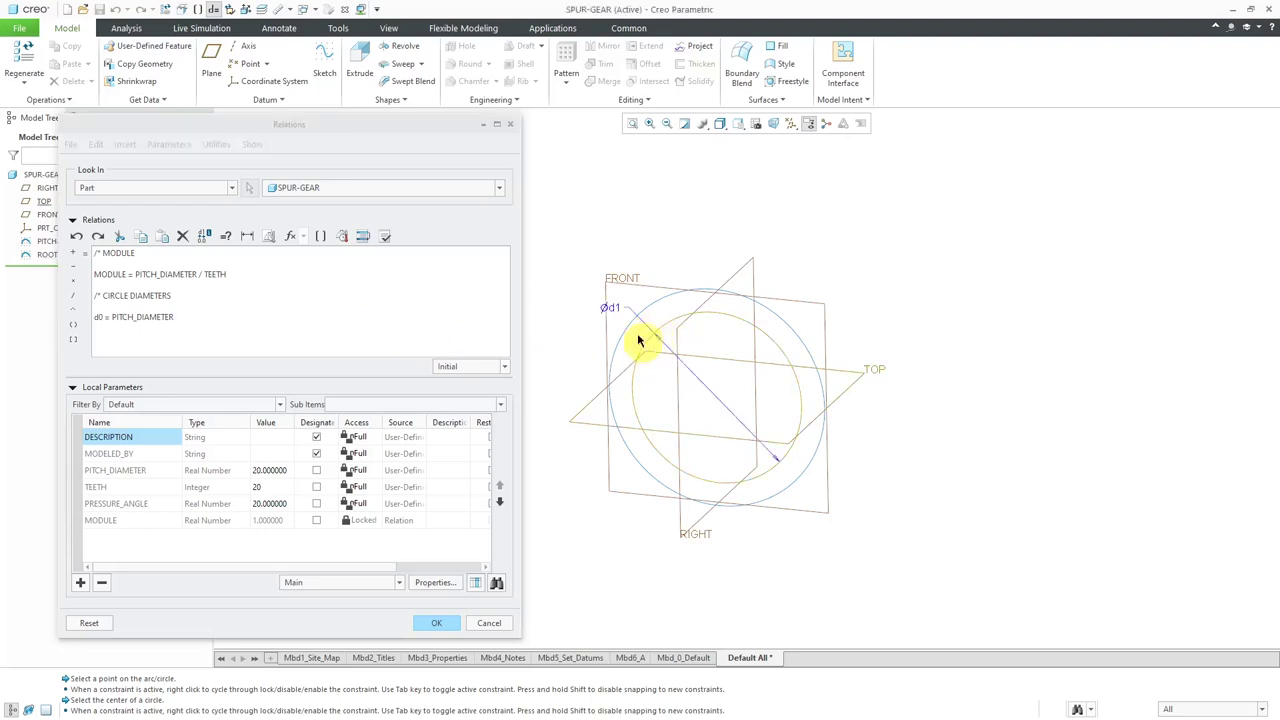
left_click(611, 308)
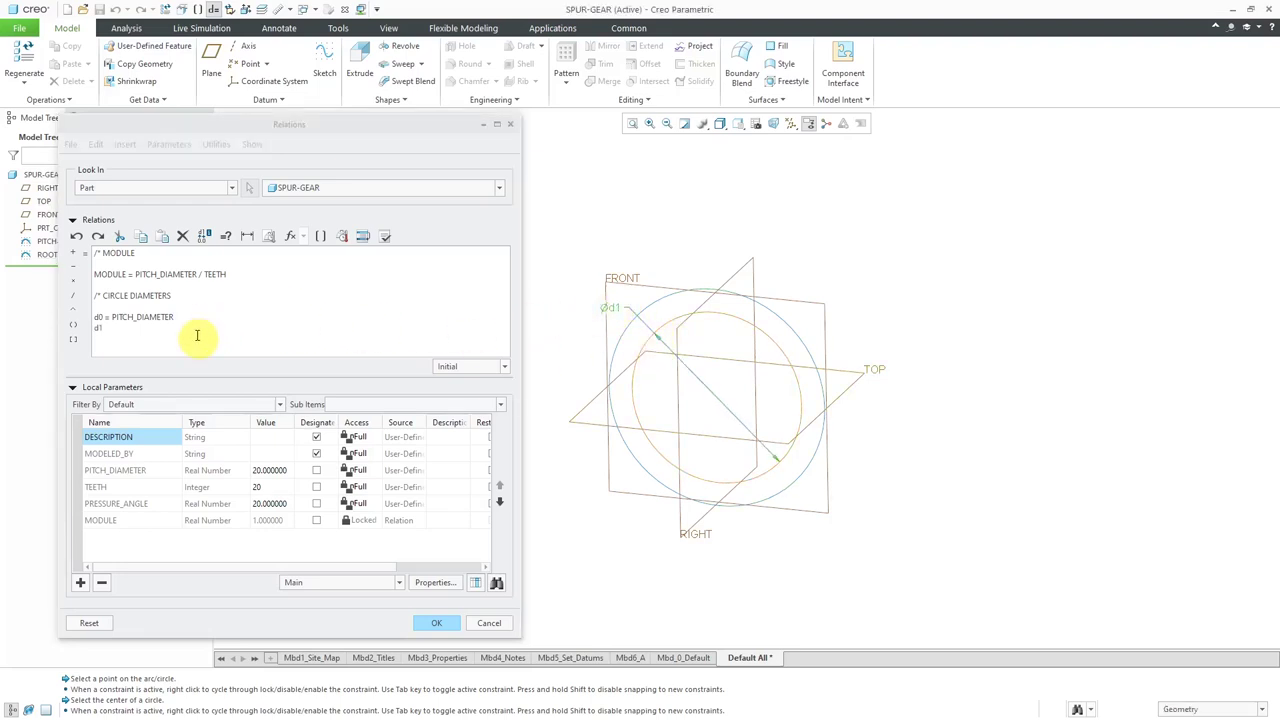
type("=")
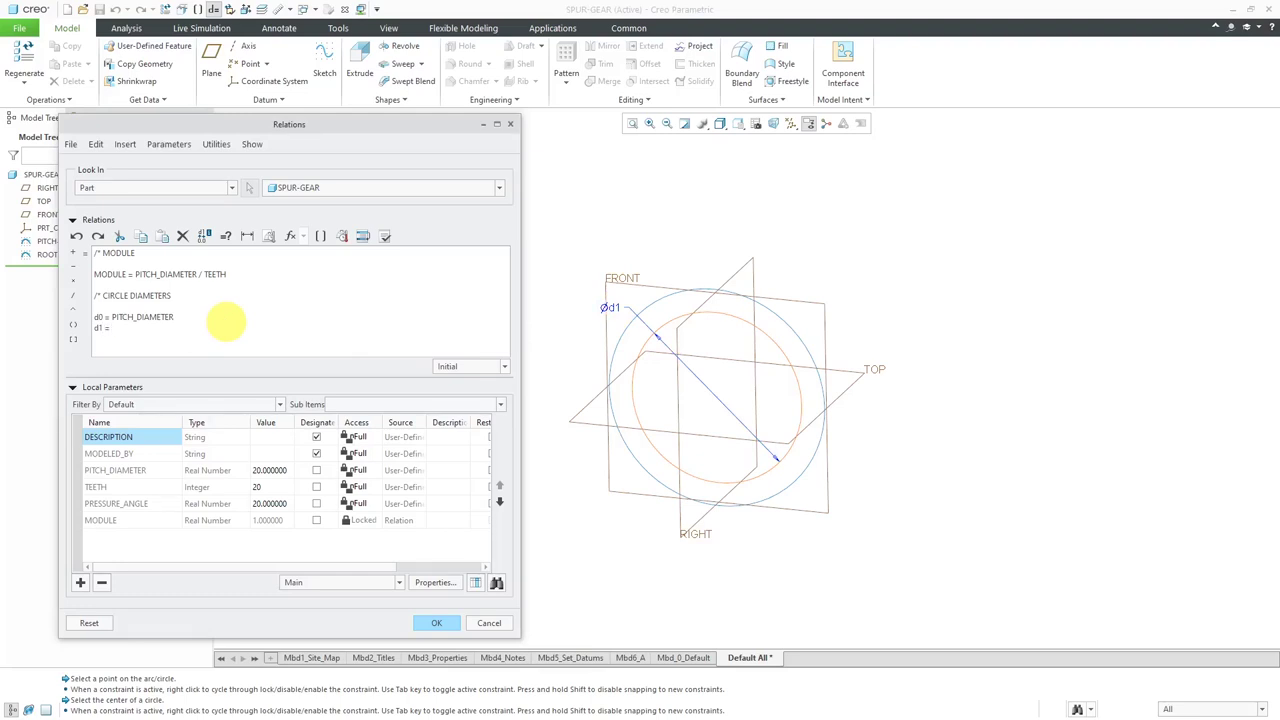
left_click(320, 236)
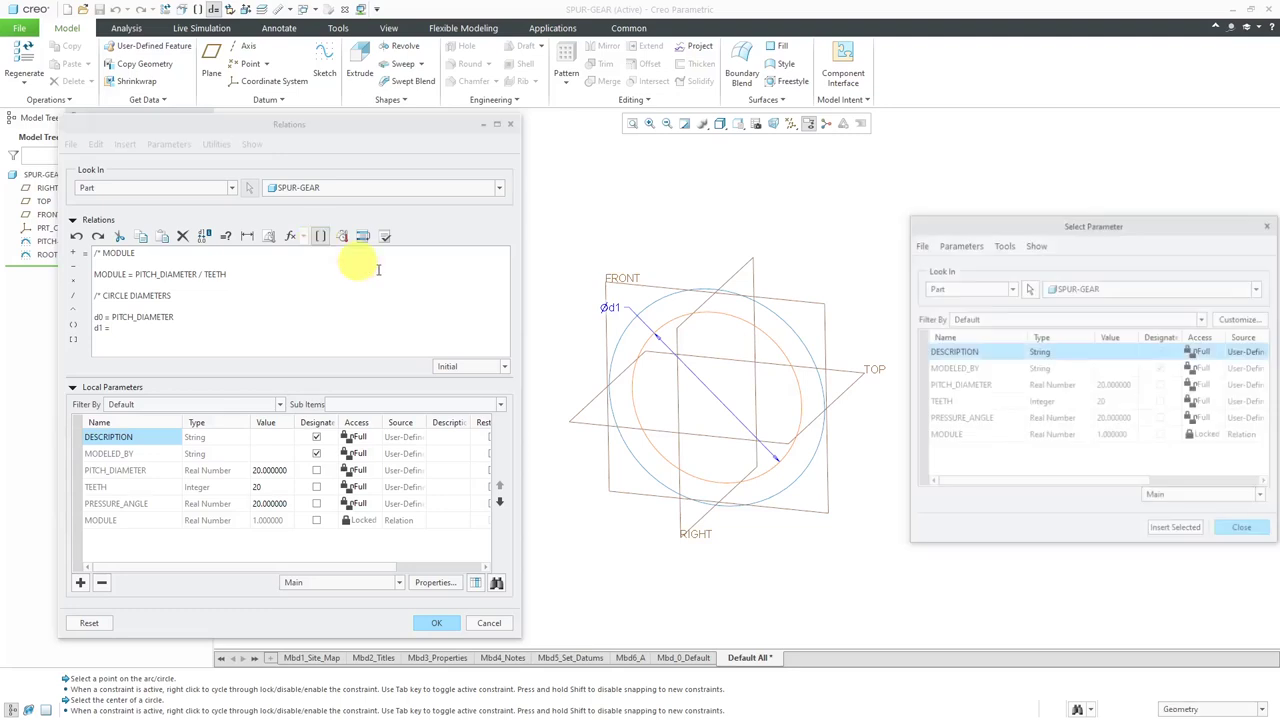
left_click(964, 385)
left_click(1176, 529)
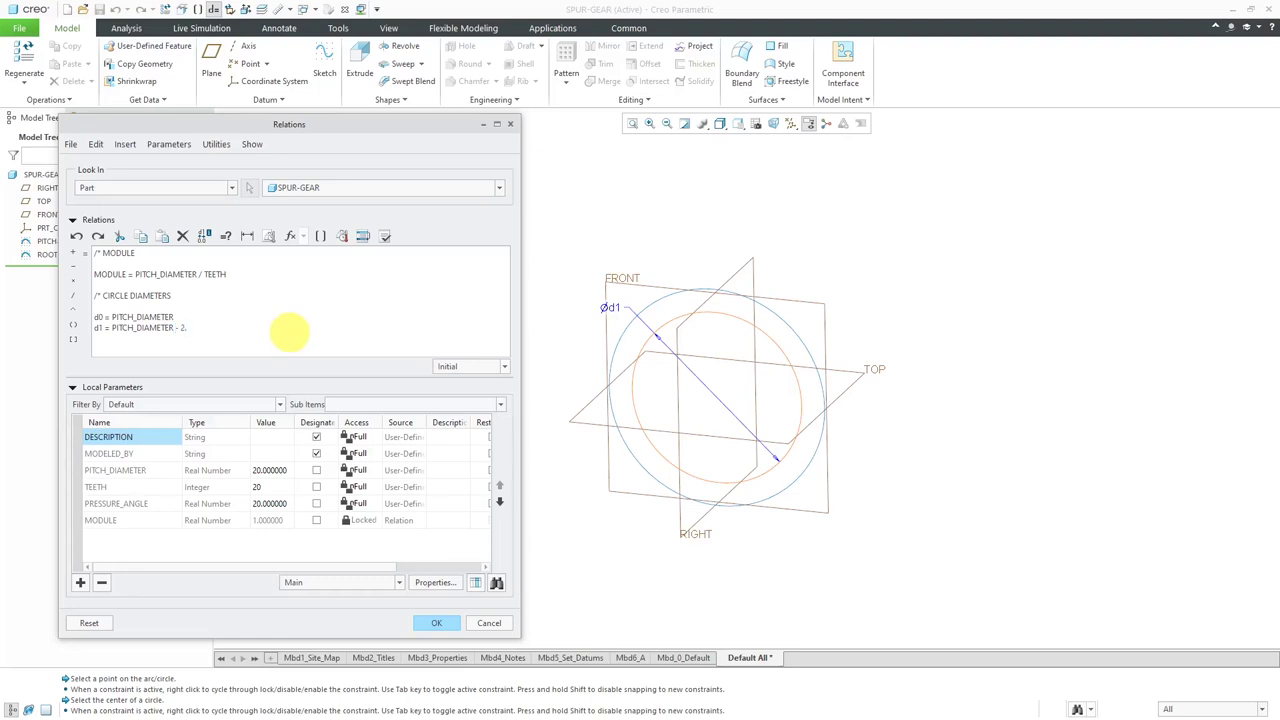
type("- 2.5 * MODULE")
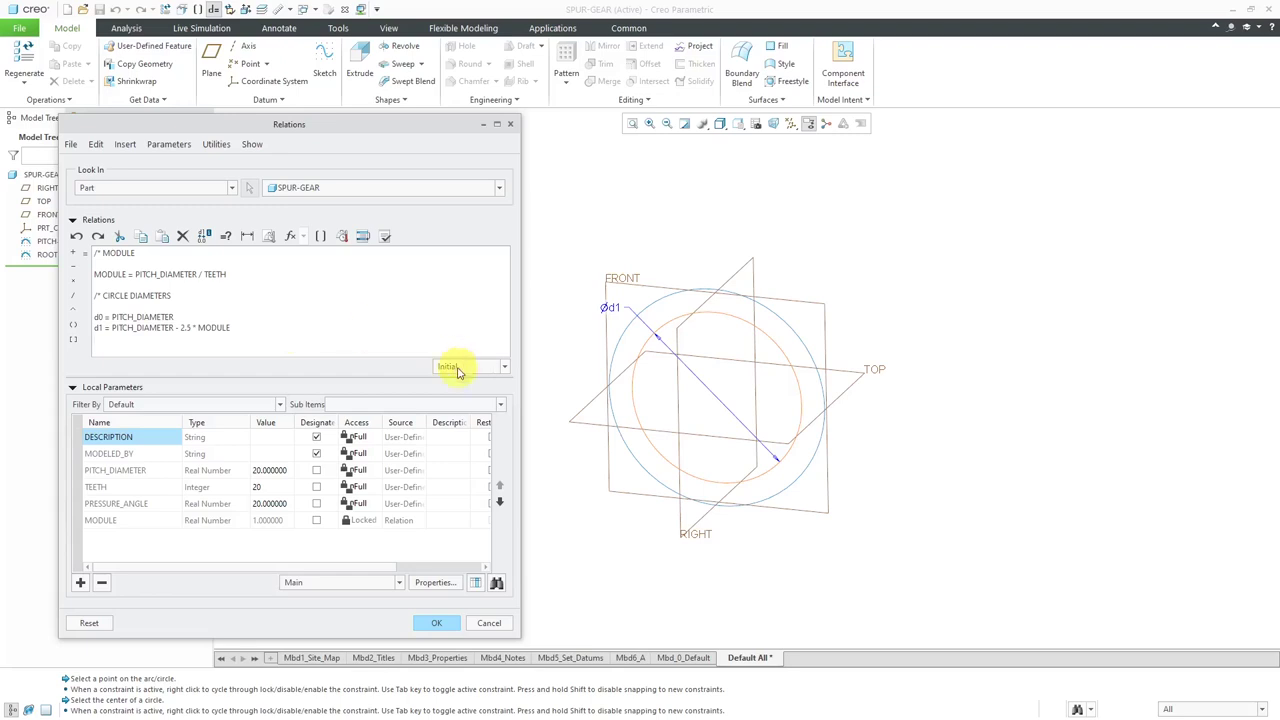
Apply the relations, regenerate, and confirm the root circle now reads Ø17.50.
left_click(436, 619)
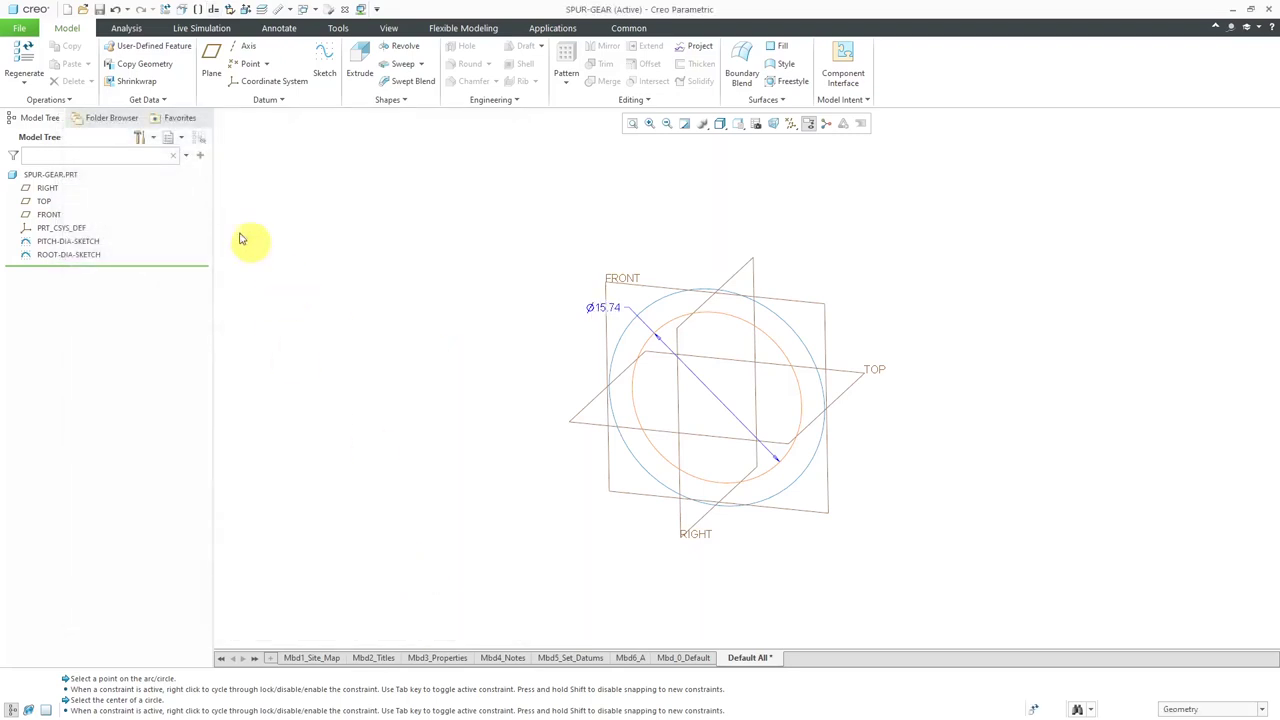
left_click(33, 60)
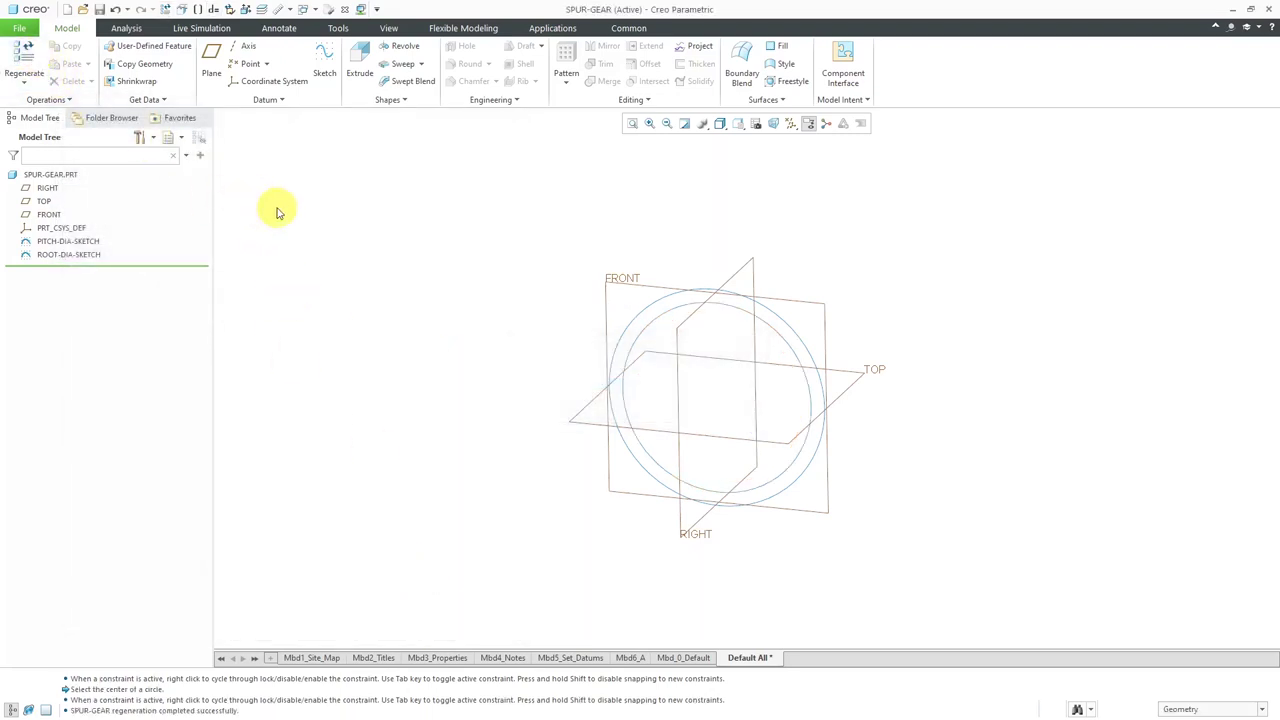
left_click(87, 256)
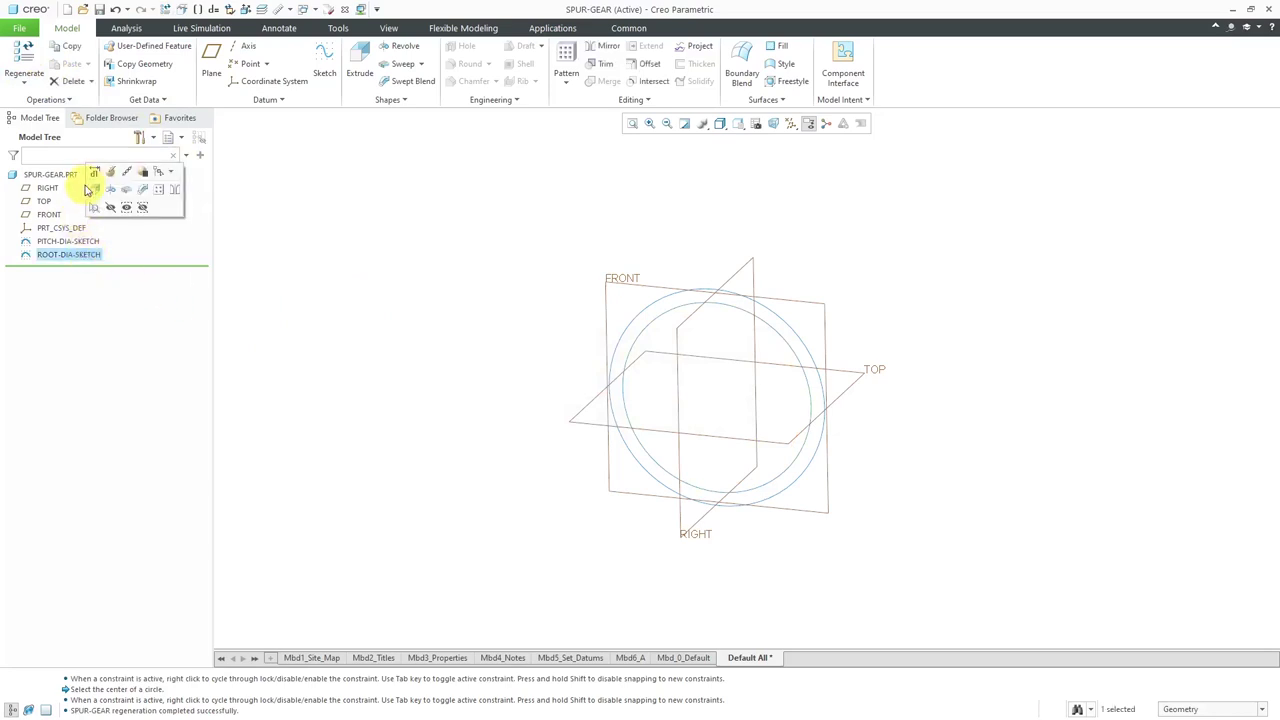
left_click(94, 177)
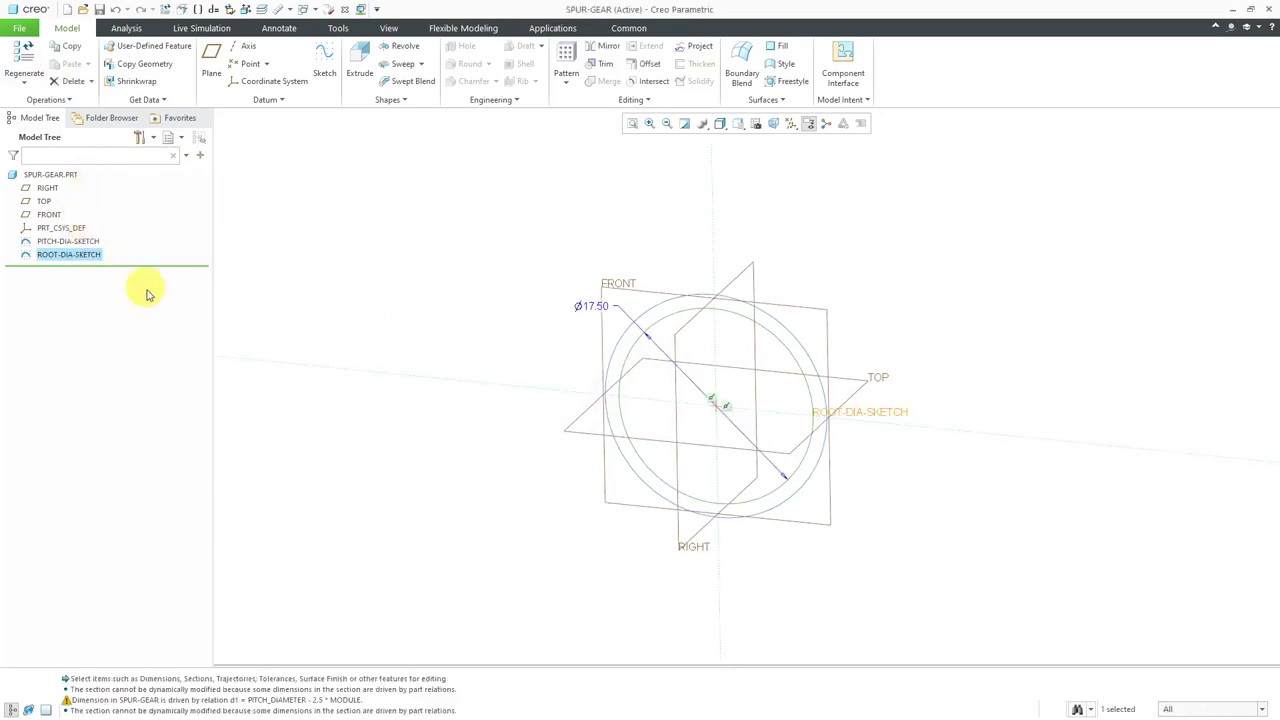
left_click(497, 320)
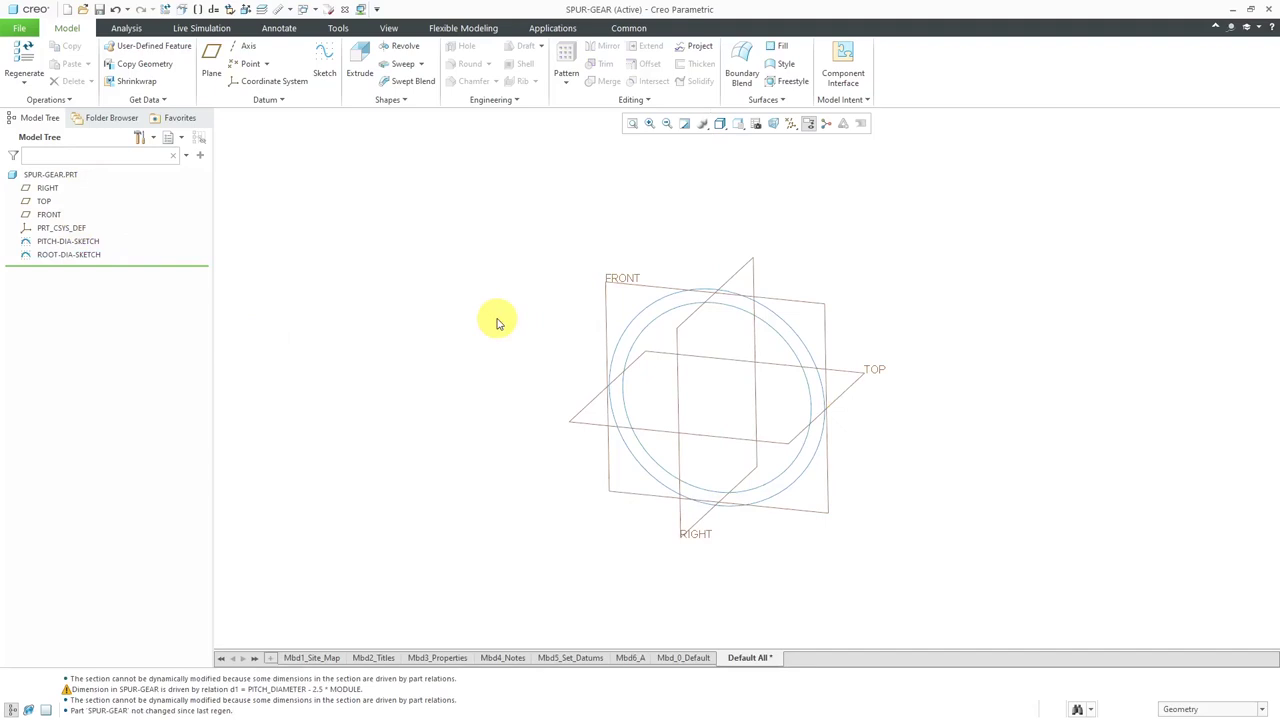
On the previous sketch plane, sketch an origin-centred circle of about Ø25.49 enclosing the pitch circle.
left_click(323, 64)
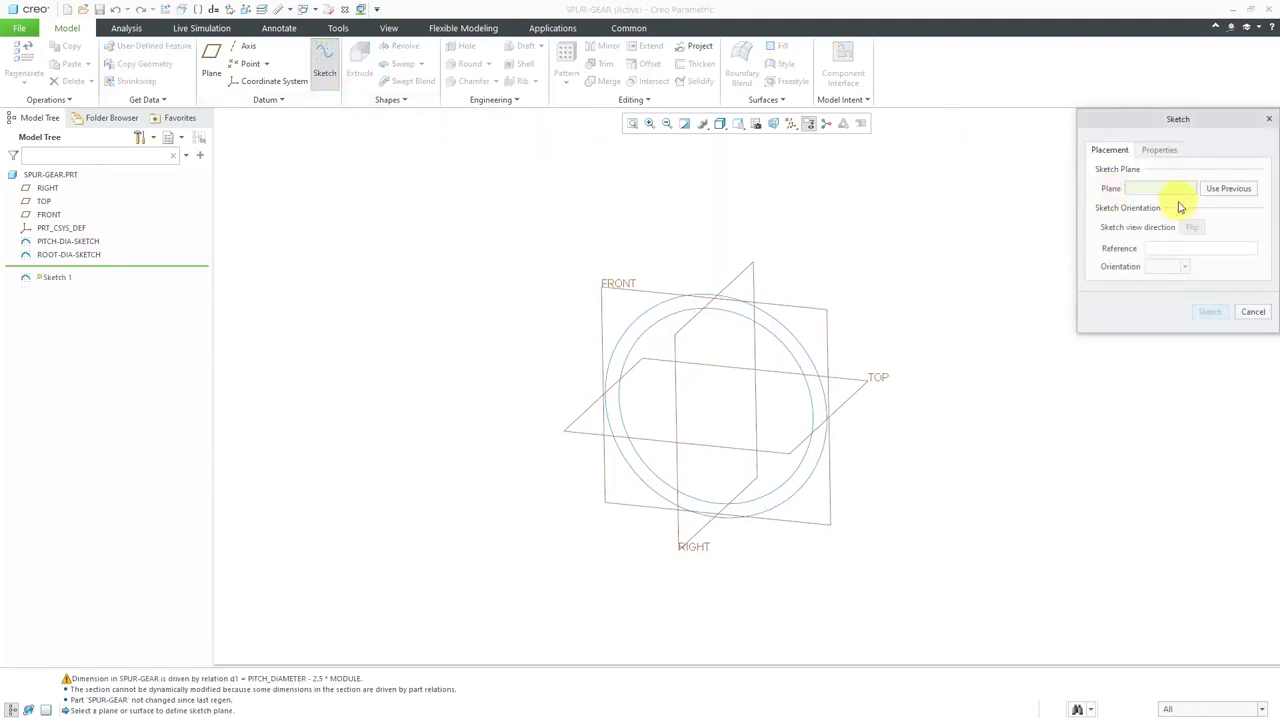
left_click(1226, 189)
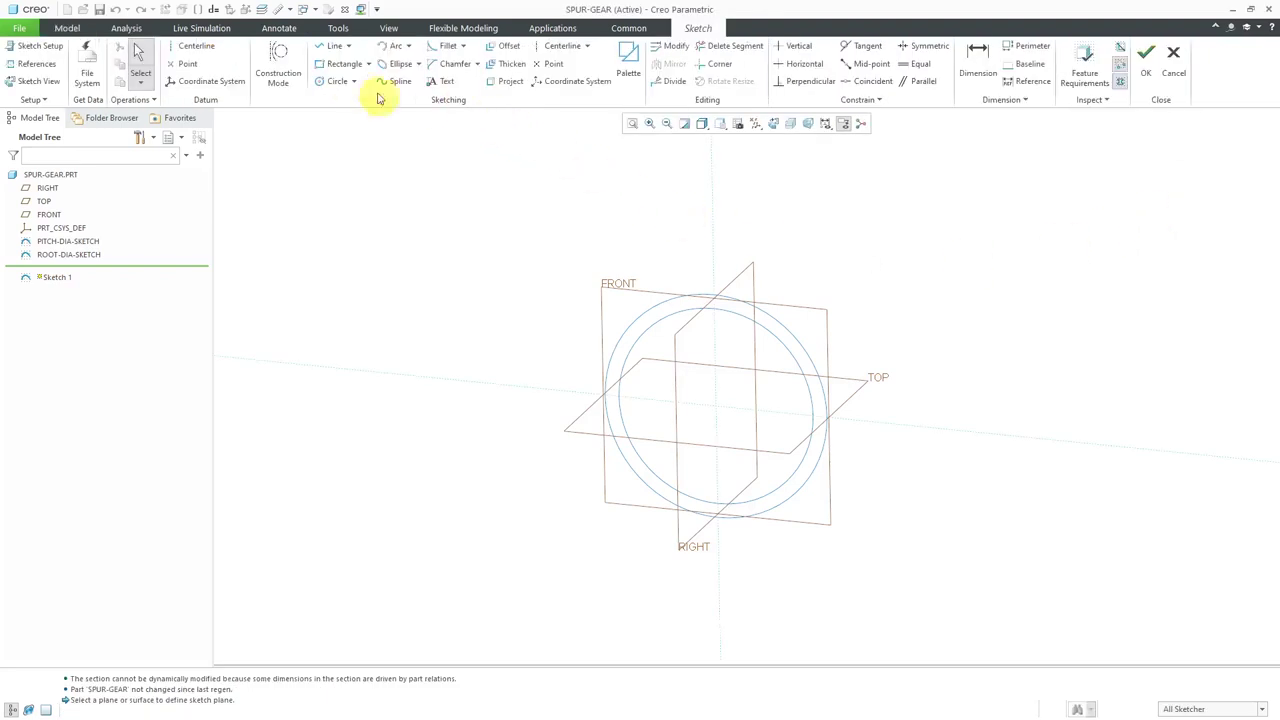
left_click(322, 83)
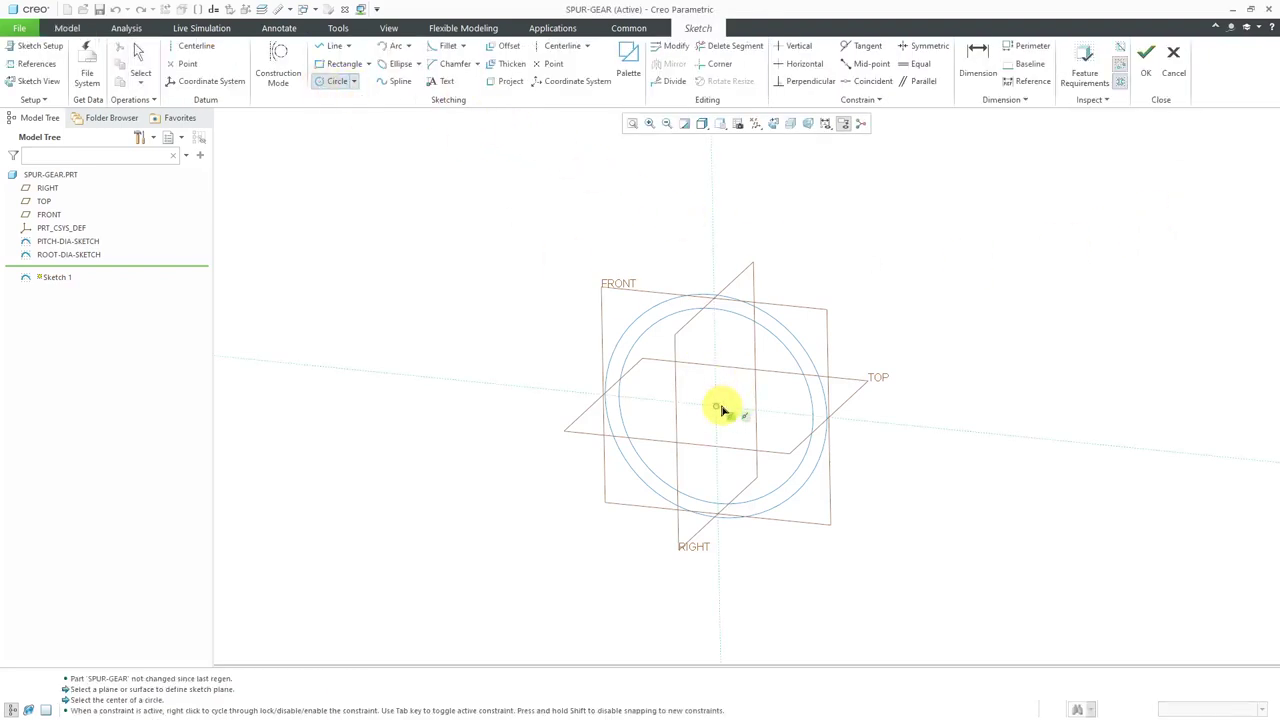
left_click(716, 405)
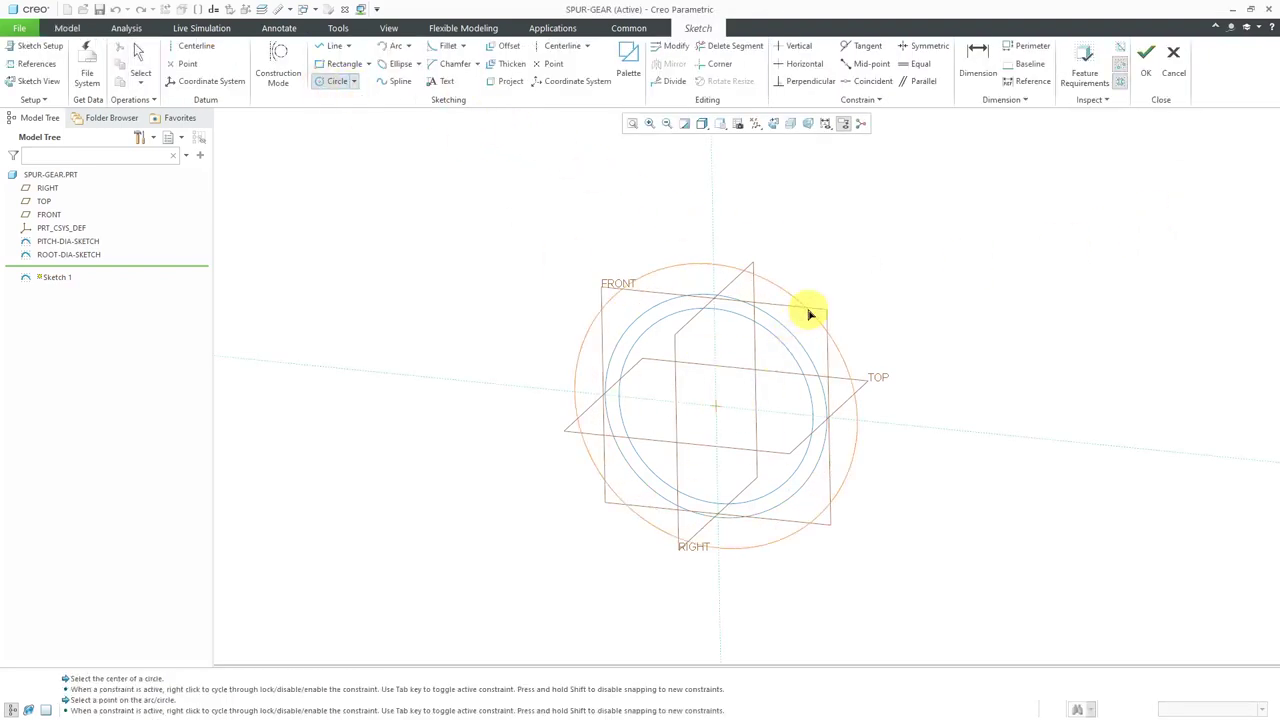
left_click(889, 270)
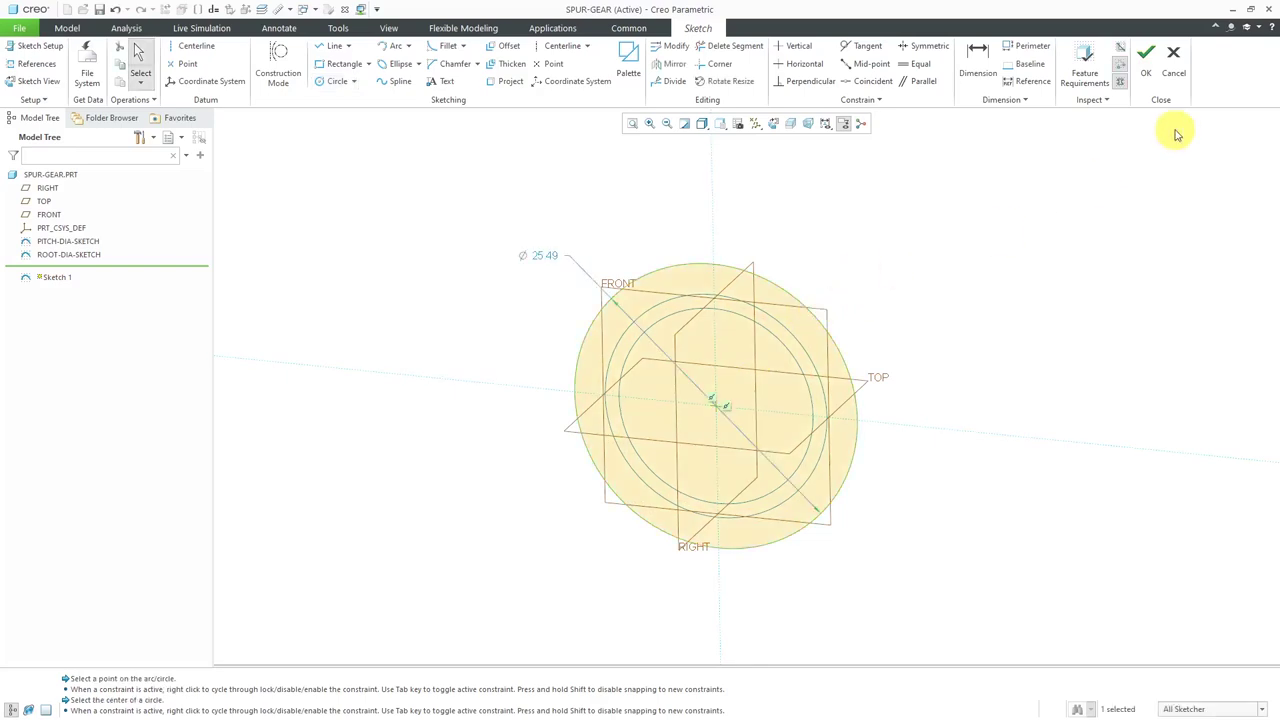
left_click(1146, 78)
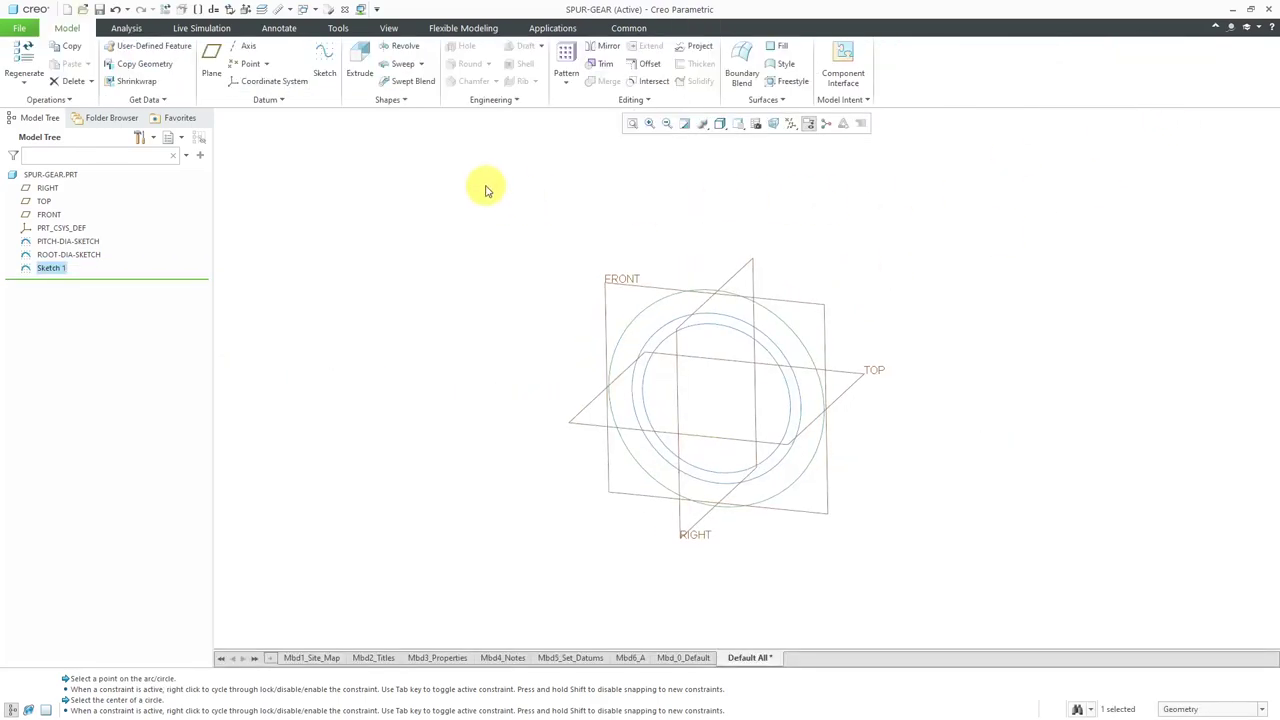
In the Relations editor, add the outer circle's diameter d2 on a new line.
left_click(853, 100)
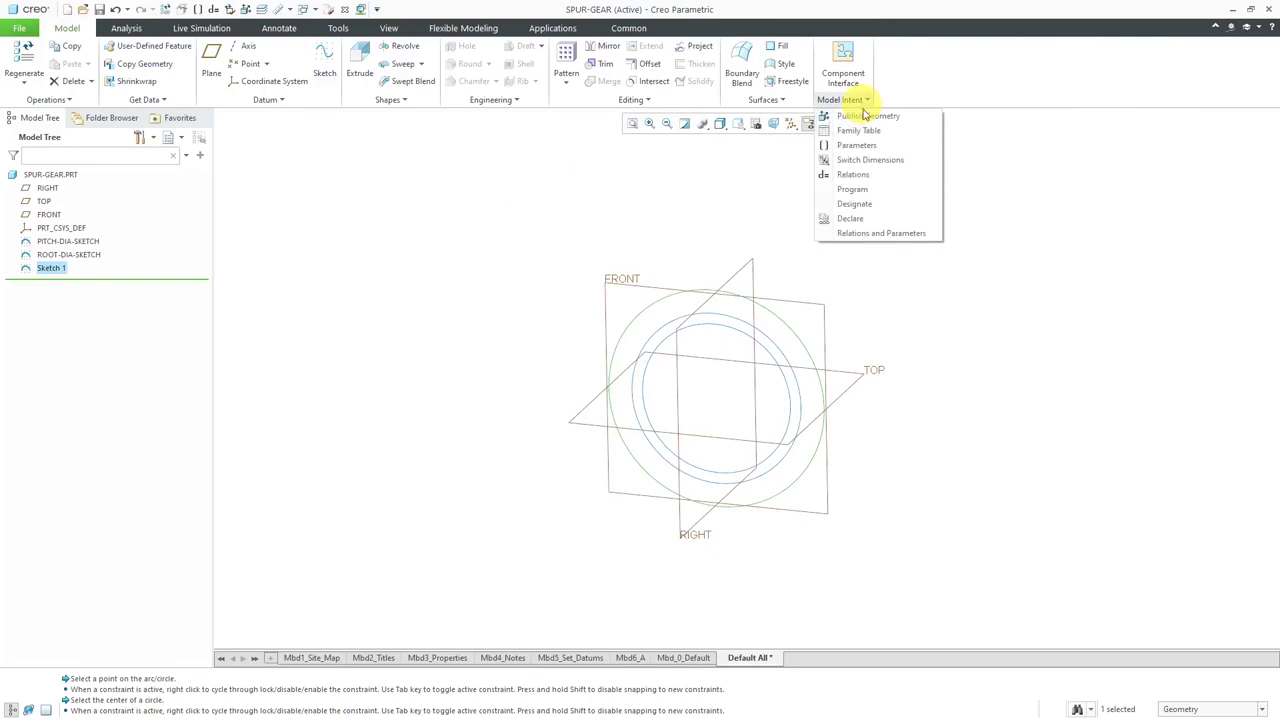
left_click(879, 176)
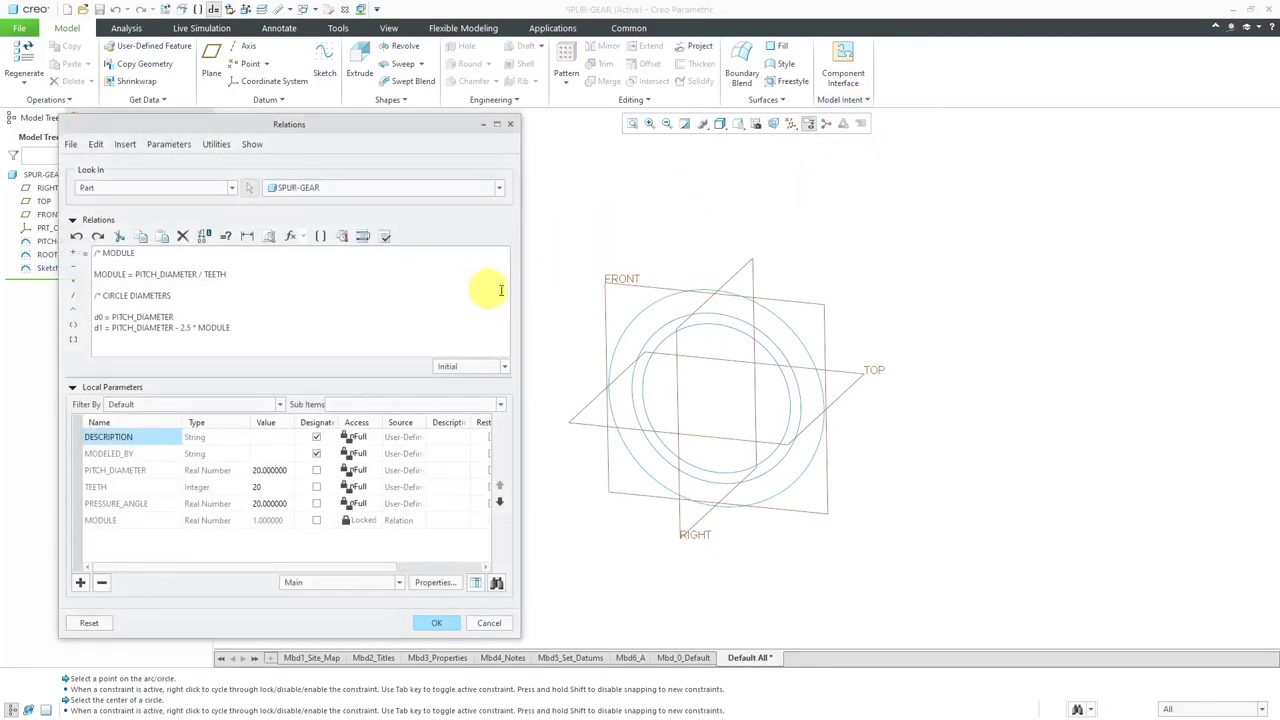
left_click(651, 309)
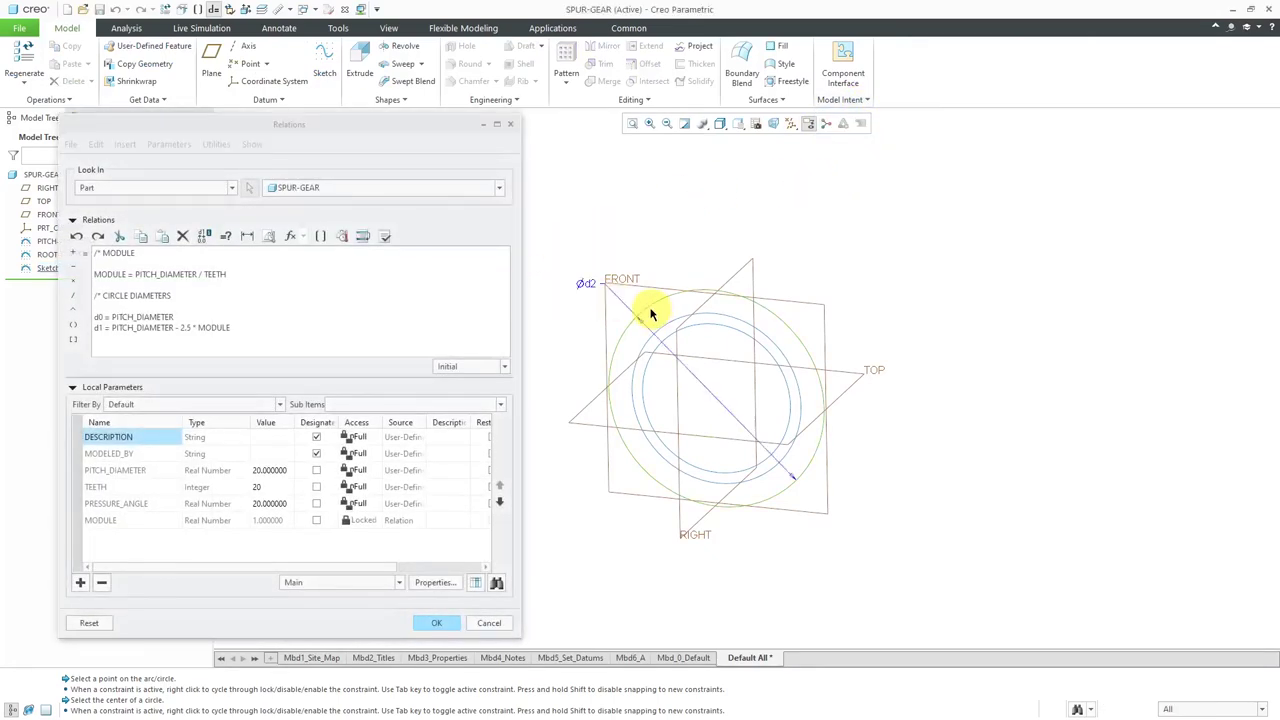
left_click(587, 285)
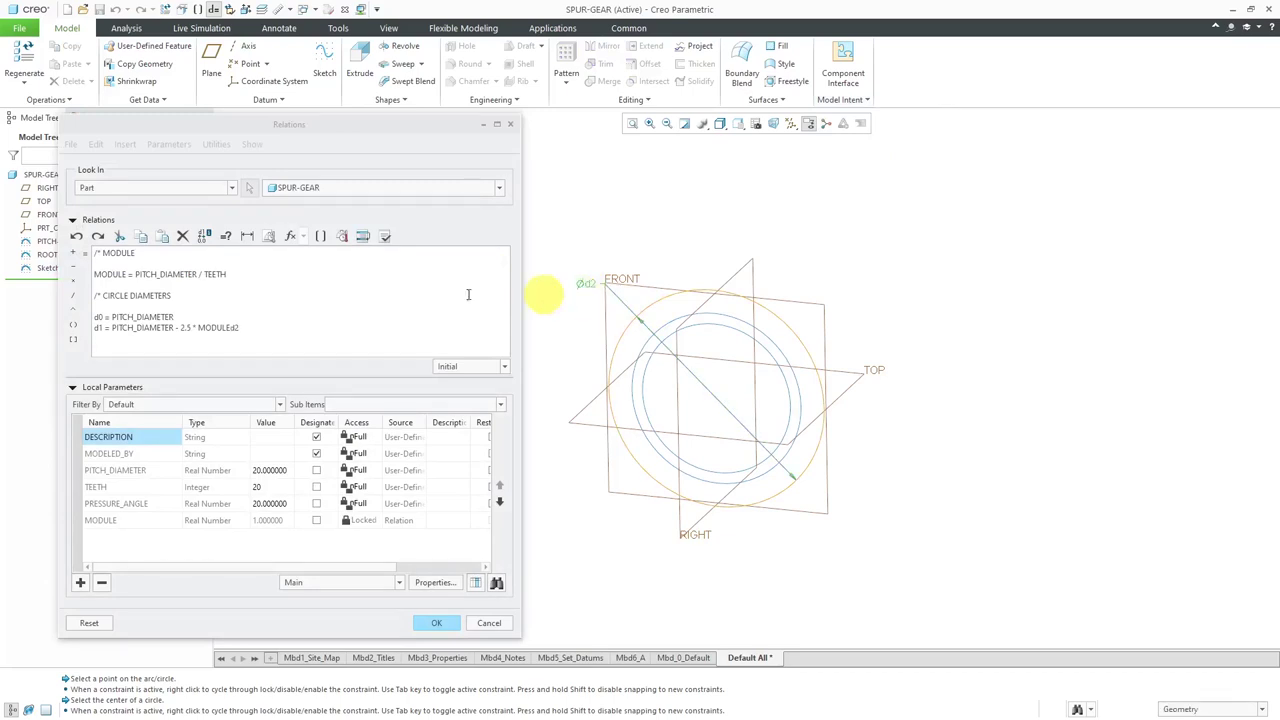
left_click(262, 325)
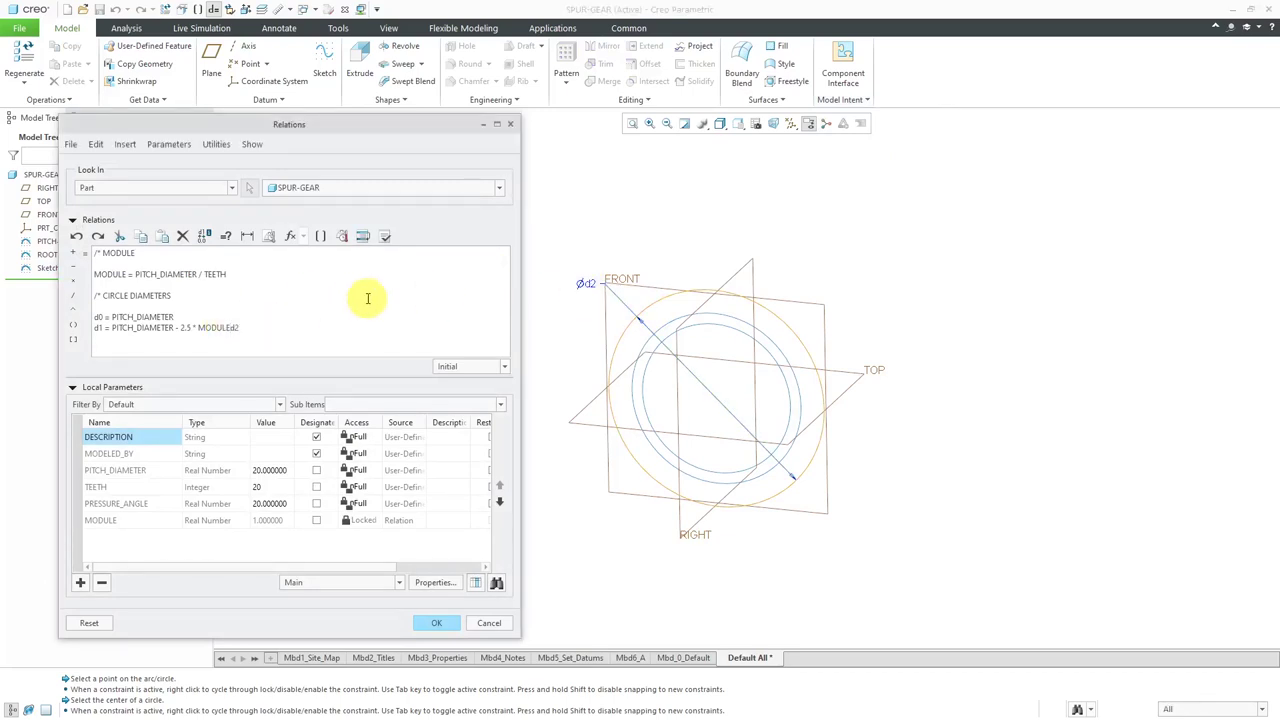
key("Return")
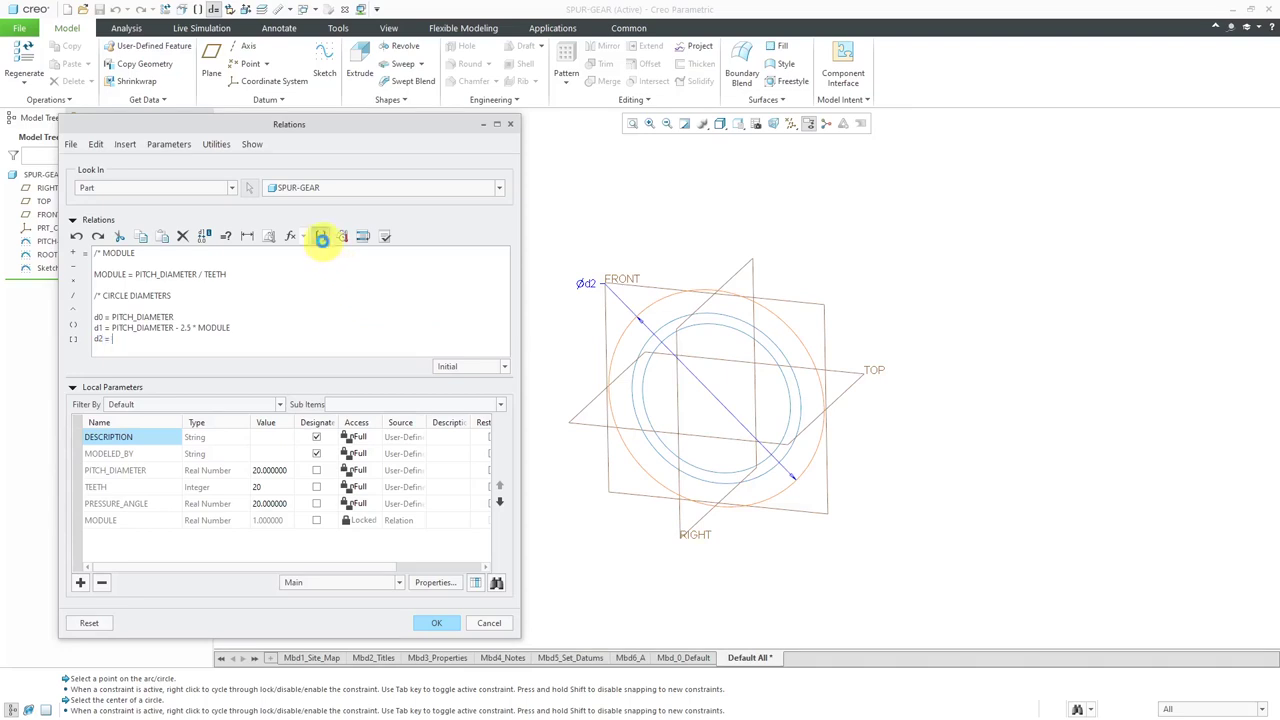
Complete the relation as d2 = PITCH_DIAMETER + 2 * MODULE using inserted parameters.
left_click(320, 236)
left_click(948, 385)
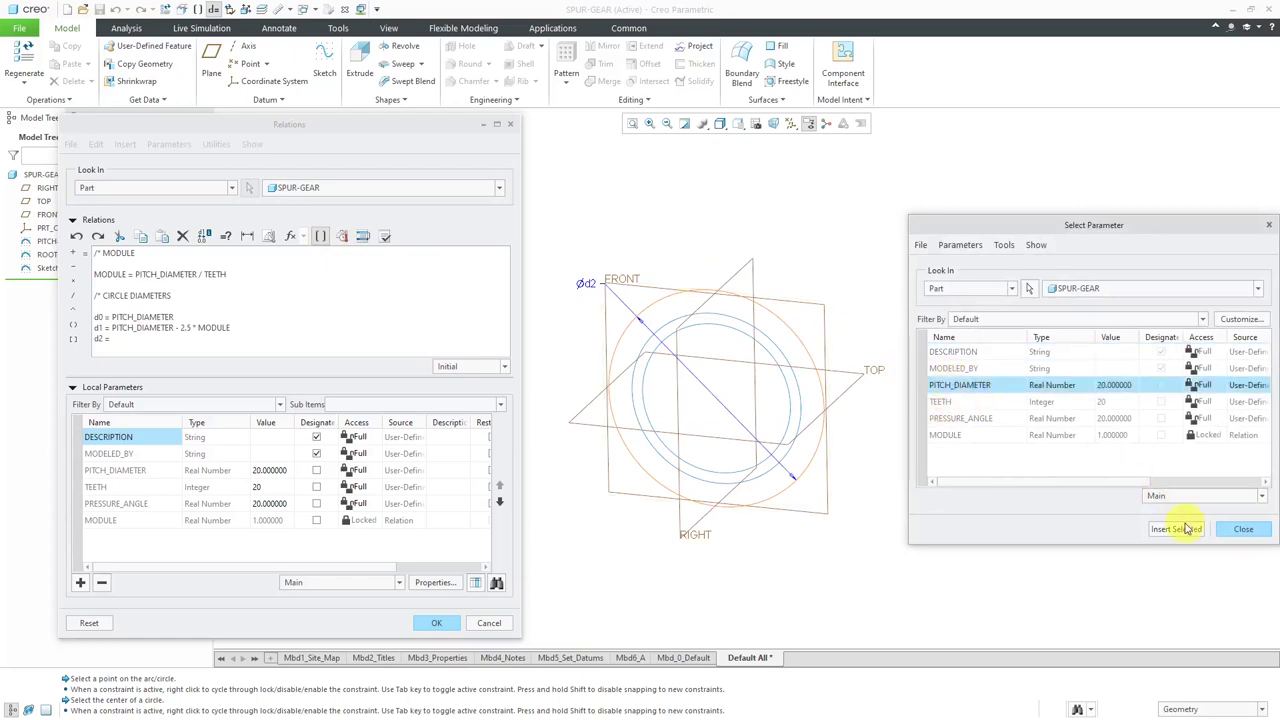
left_click(1178, 530)
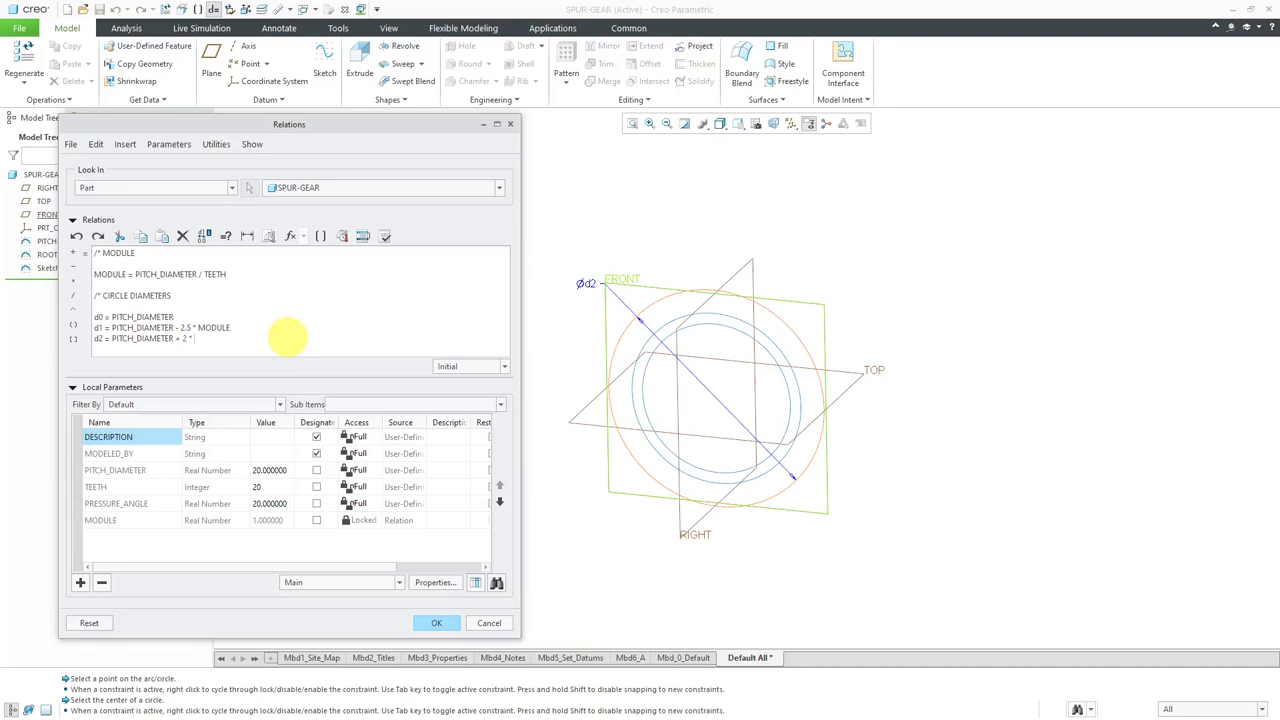
left_click(320, 236)
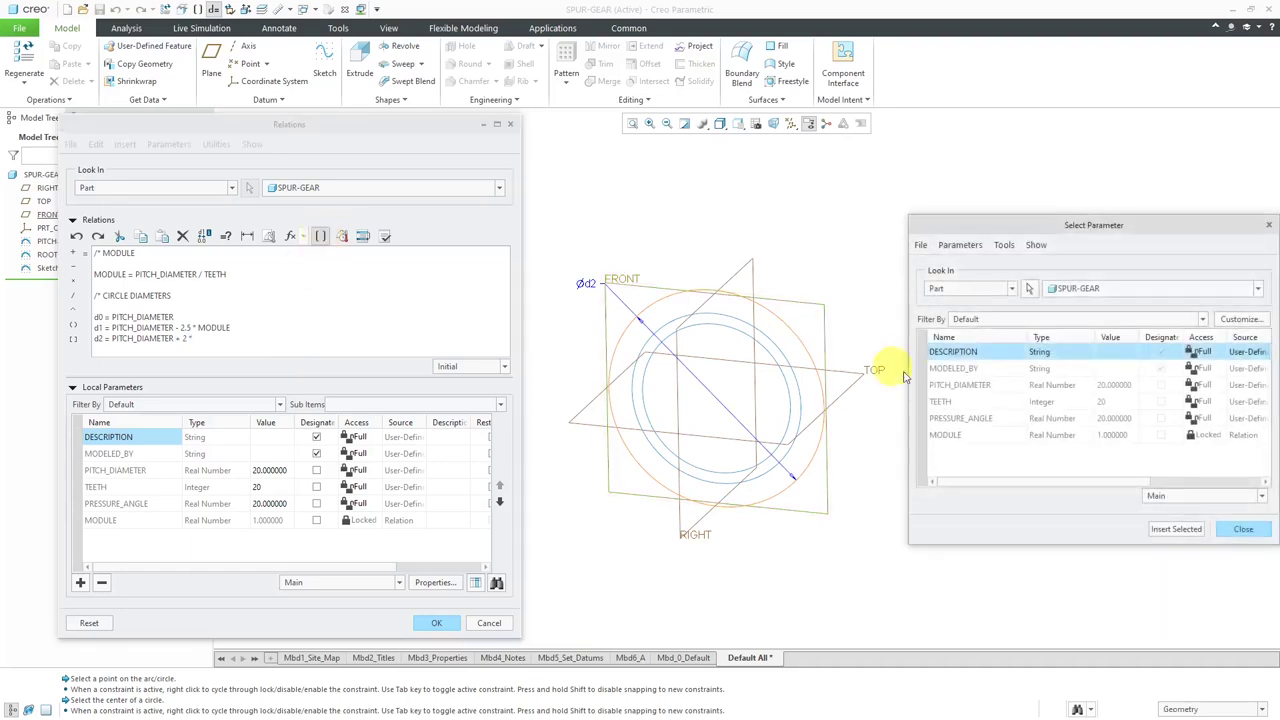
left_click(945, 435)
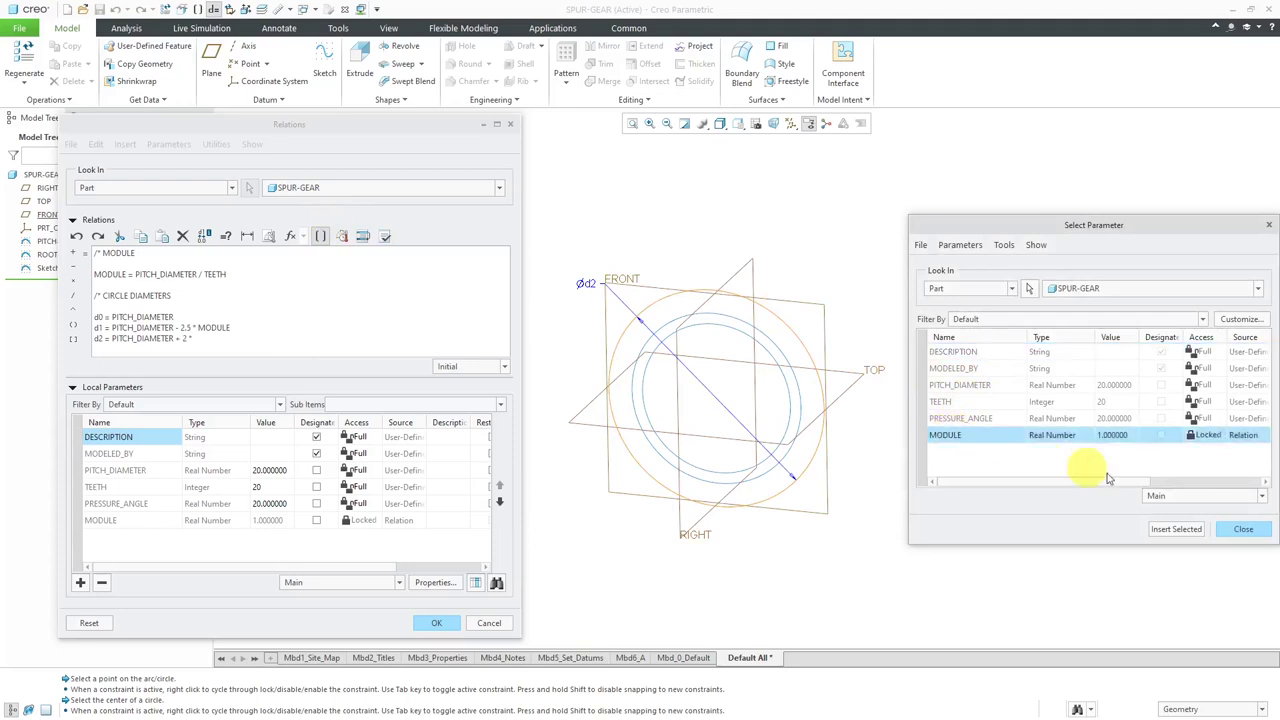
left_click(1176, 529)
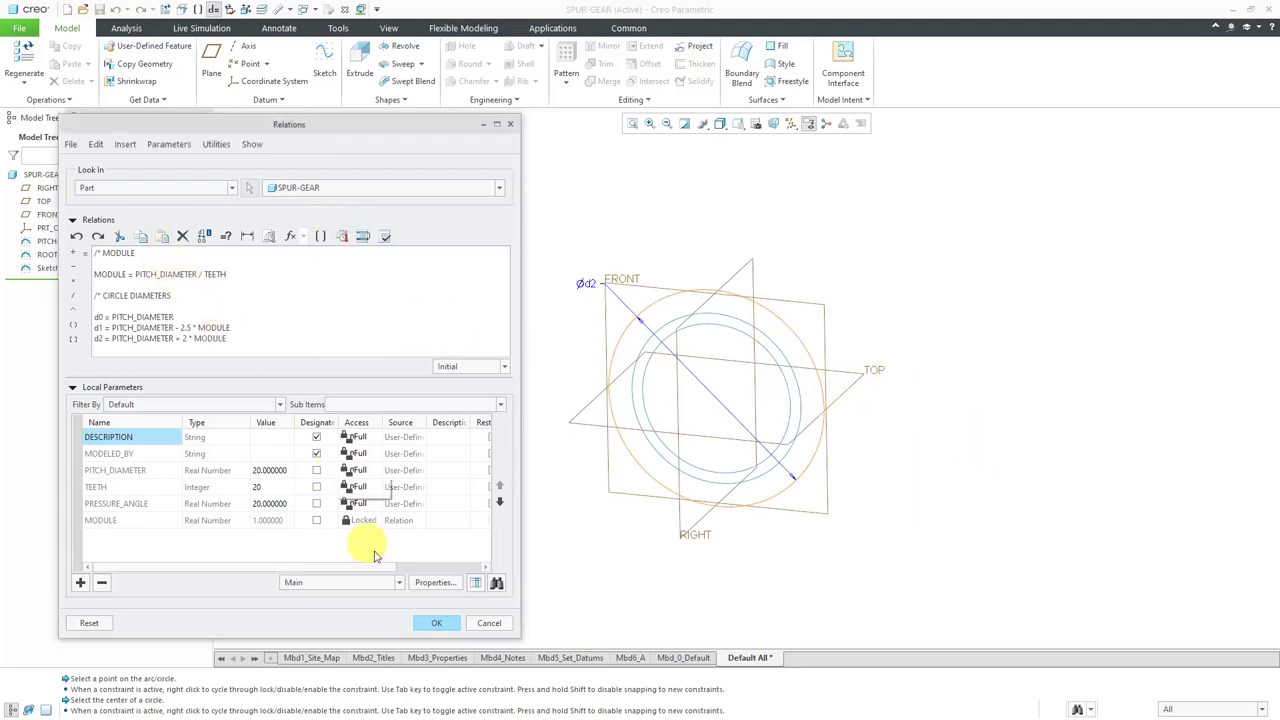
Apply the relations, rename Sketch 1 to OUTSIDE-DIA-SKETCH, and regenerate the model.
left_click(437, 623)
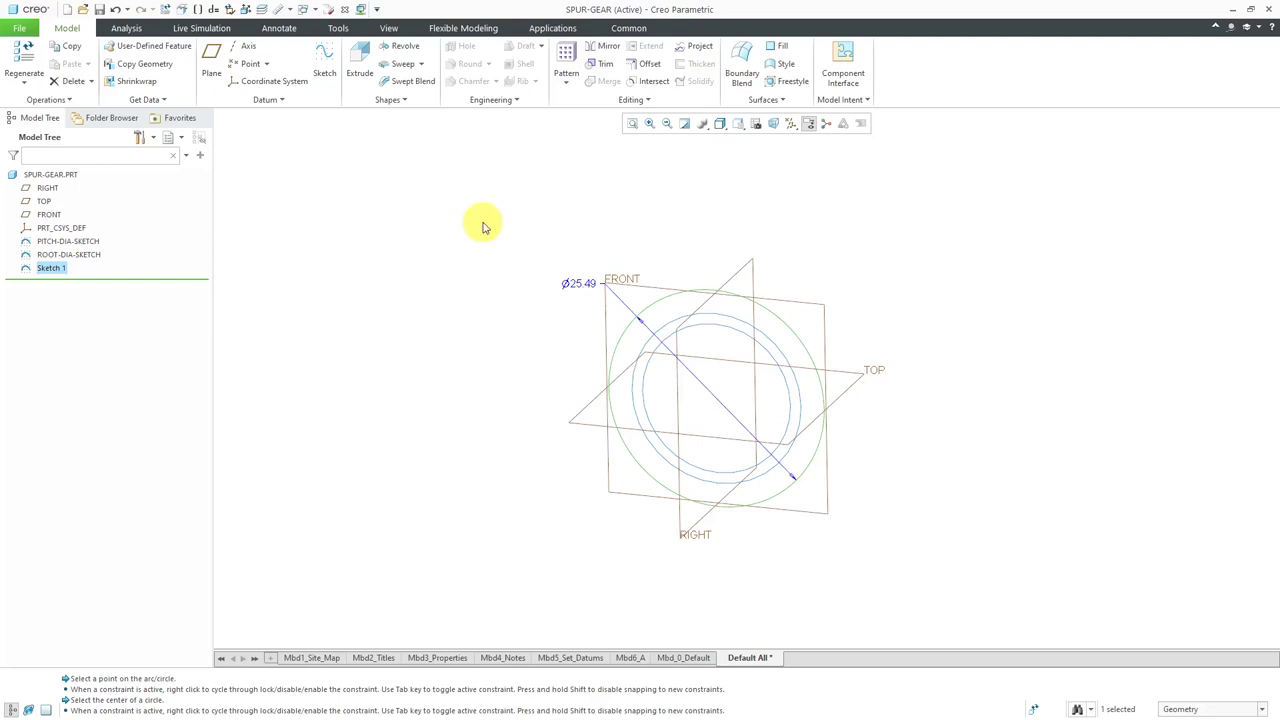
double_click(55, 270)
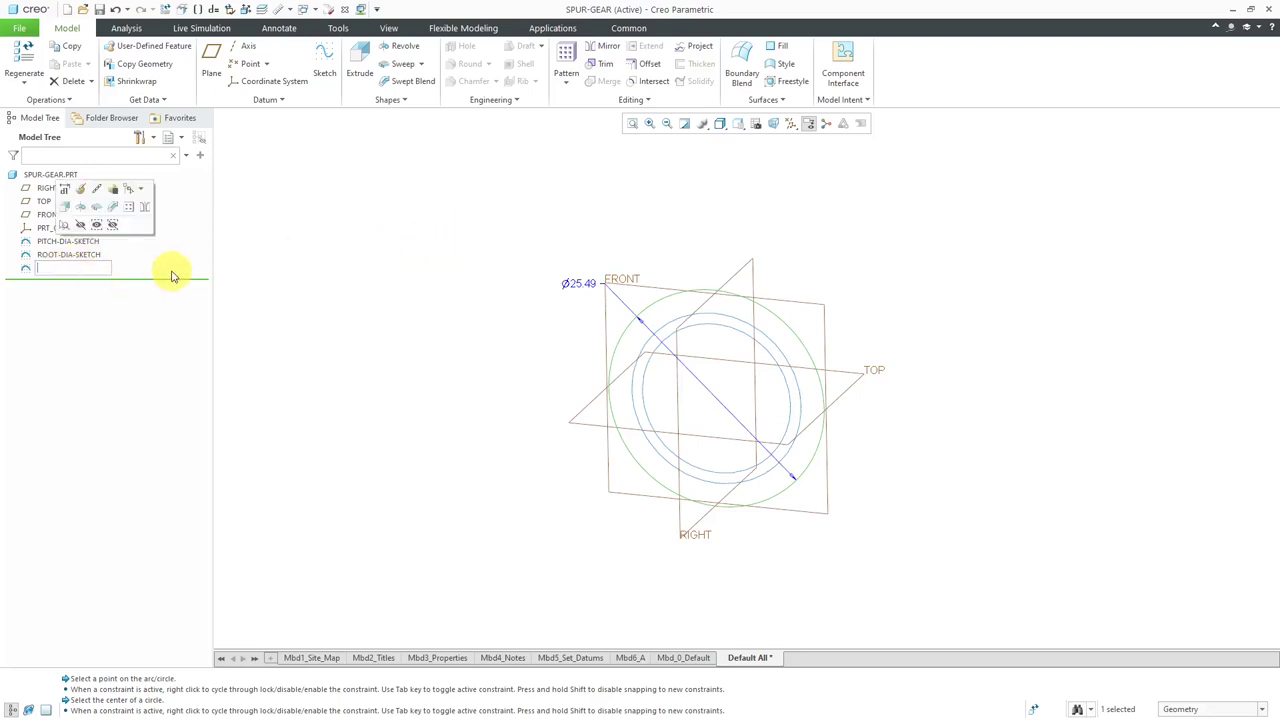
type("OUTSIDE-DIA-SKETCH")
key("Return")
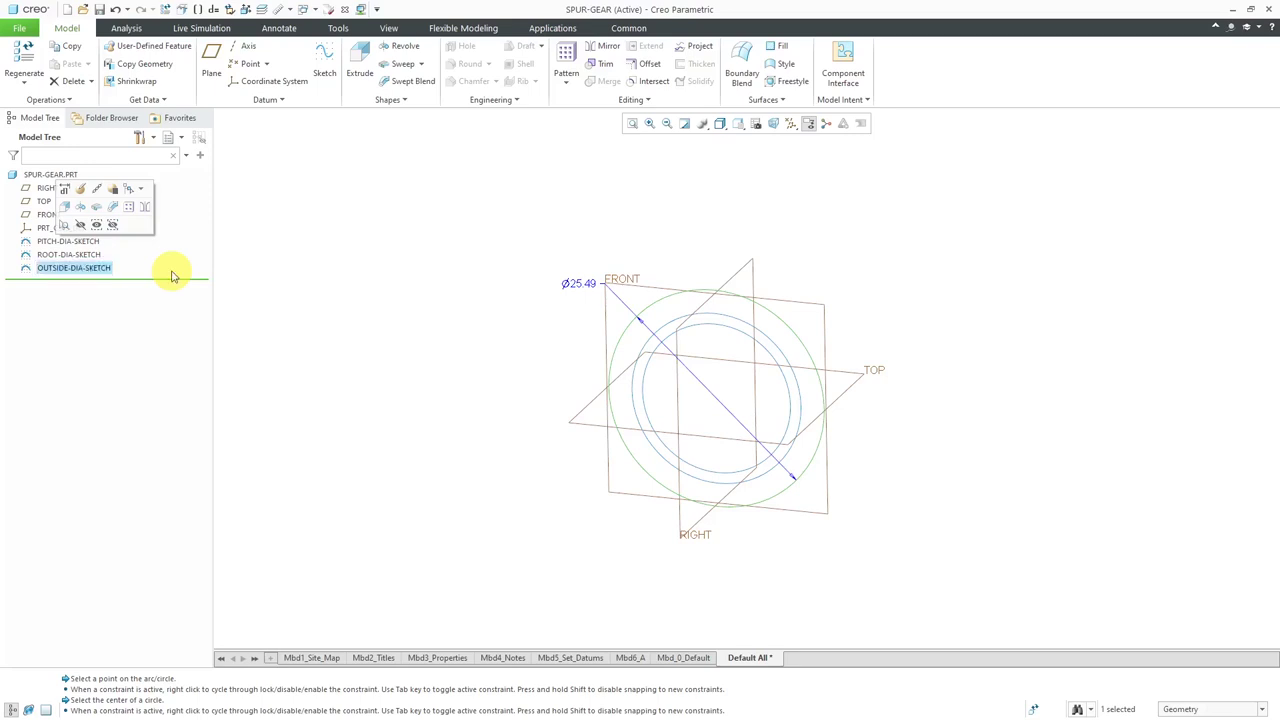
left_click(18, 55)
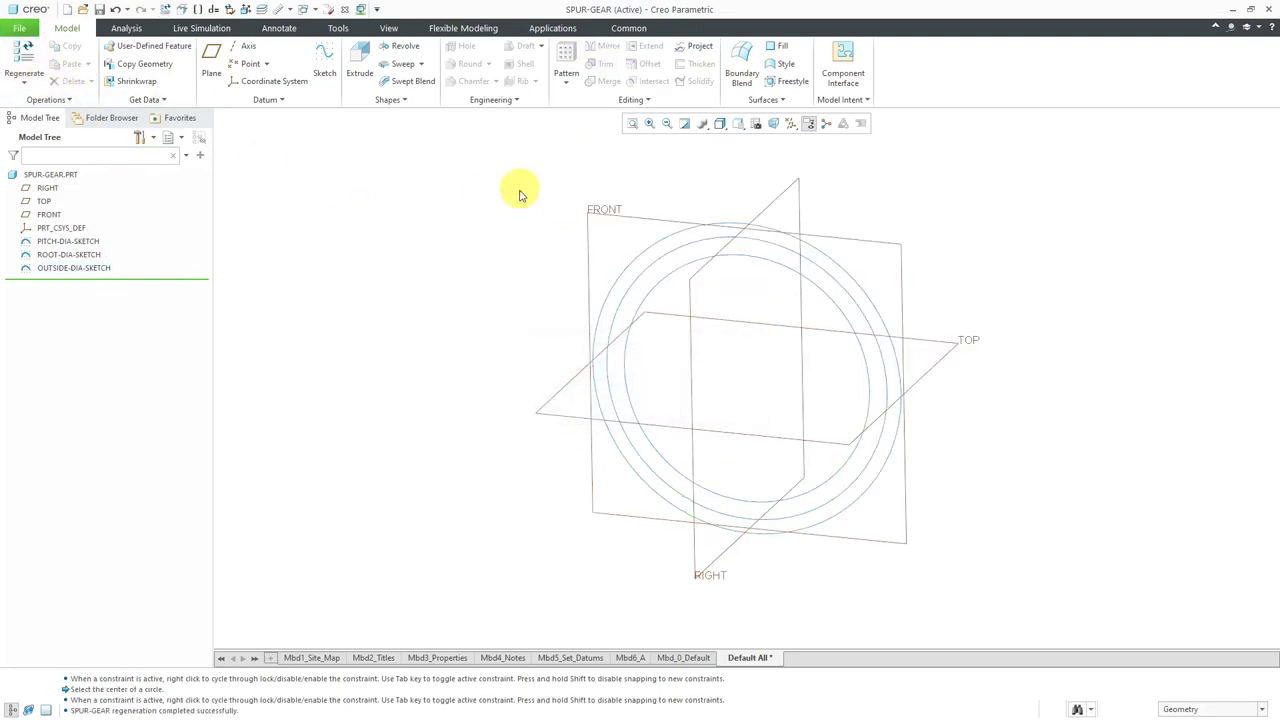
Start a flat-to-screen annotation note at the upper left of the model view.
left_click(272, 30)
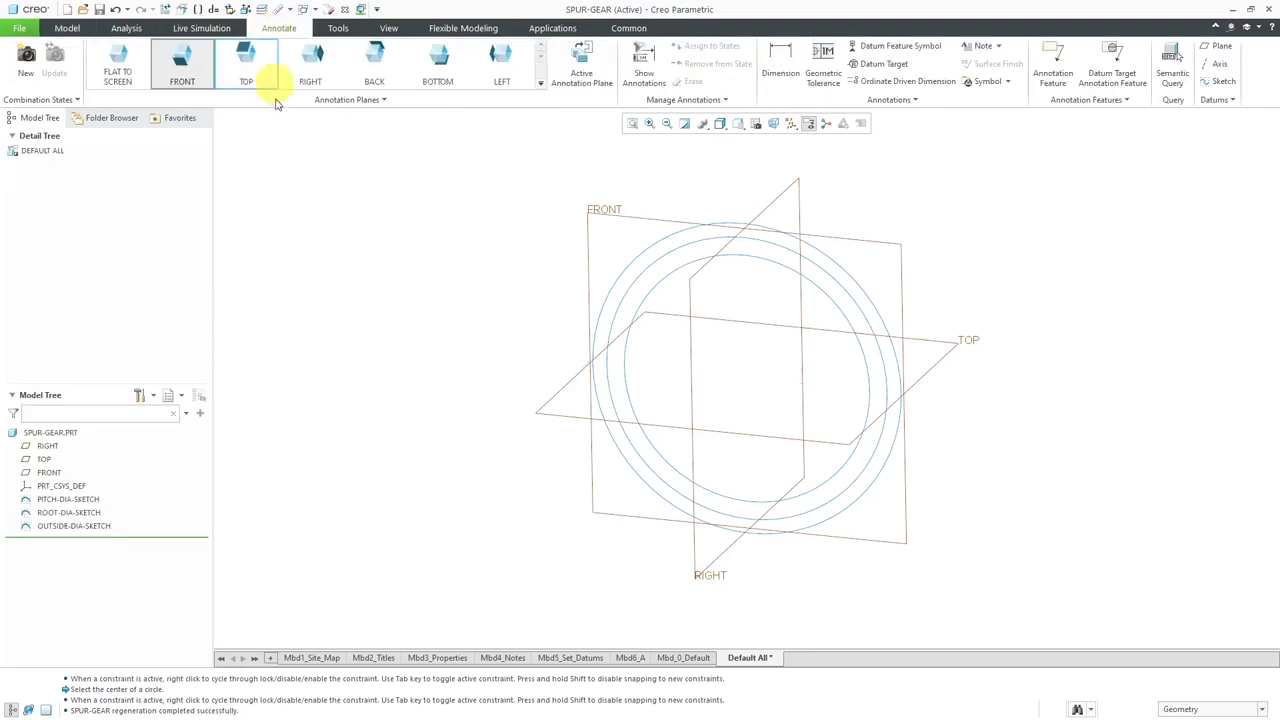
left_click(117, 62)
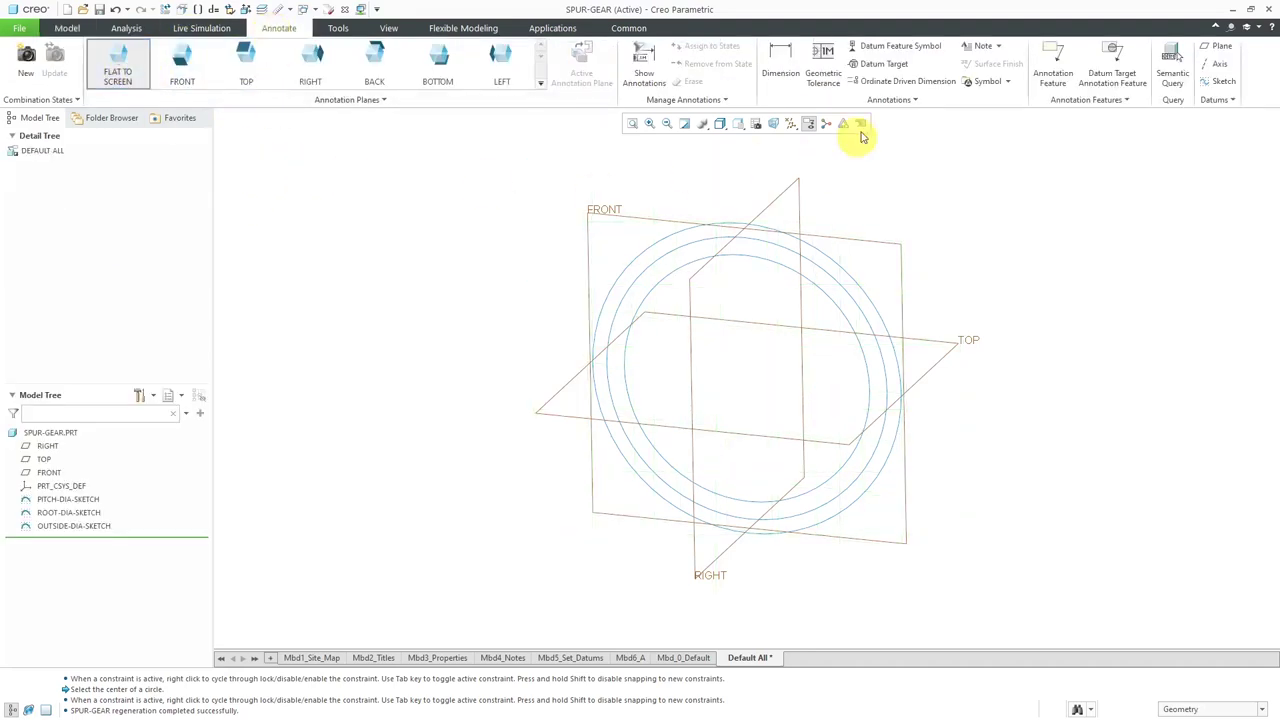
left_click(980, 46)
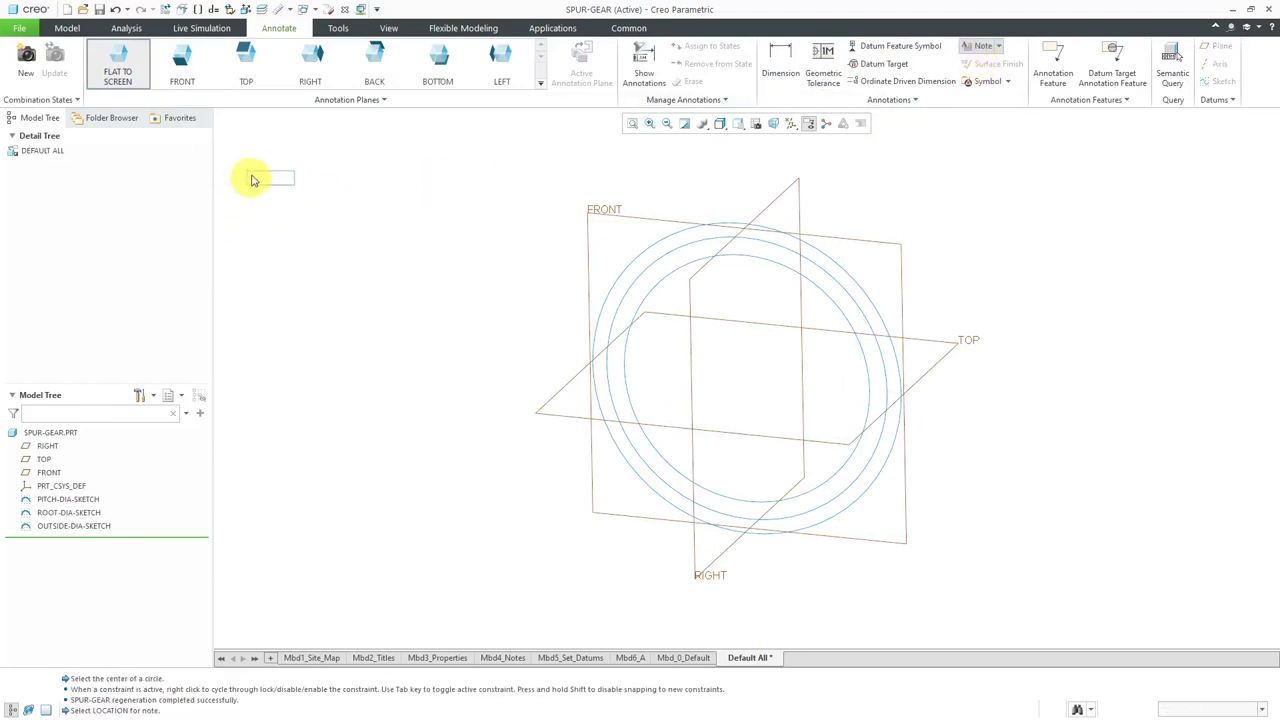
left_click(250, 165)
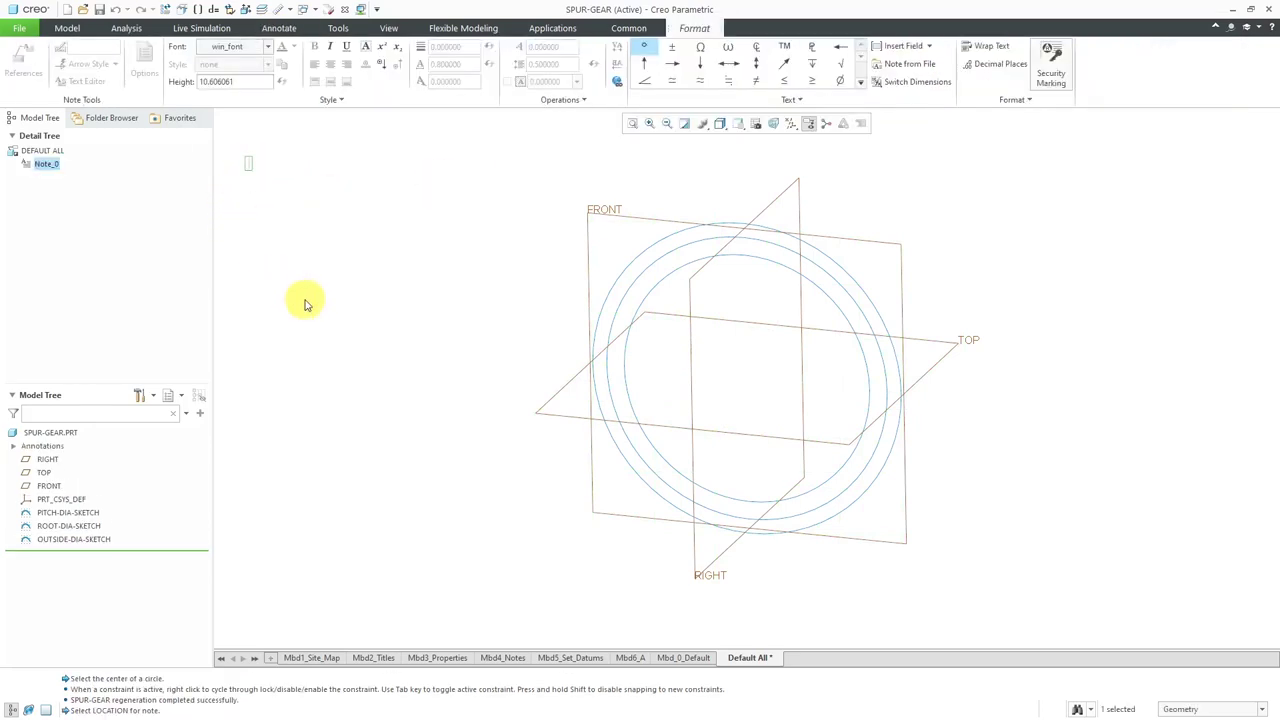
Enter note lines PITCH DIAMETER = &PITCH_DIAMETER, TEETH = &TEETH, MODULE = &MODULE, PRESSURE ANGLE = &PRESSURE_ANGLE.
type("PITC")
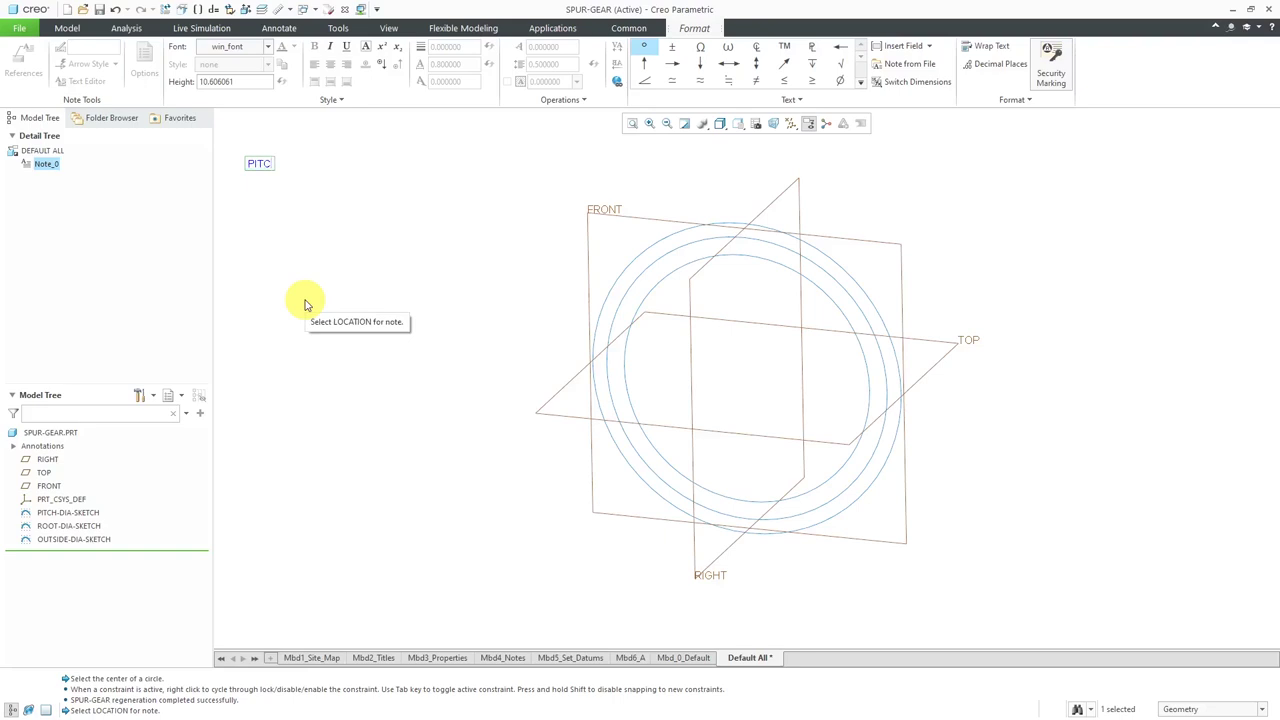
type("H DIAMETER =")
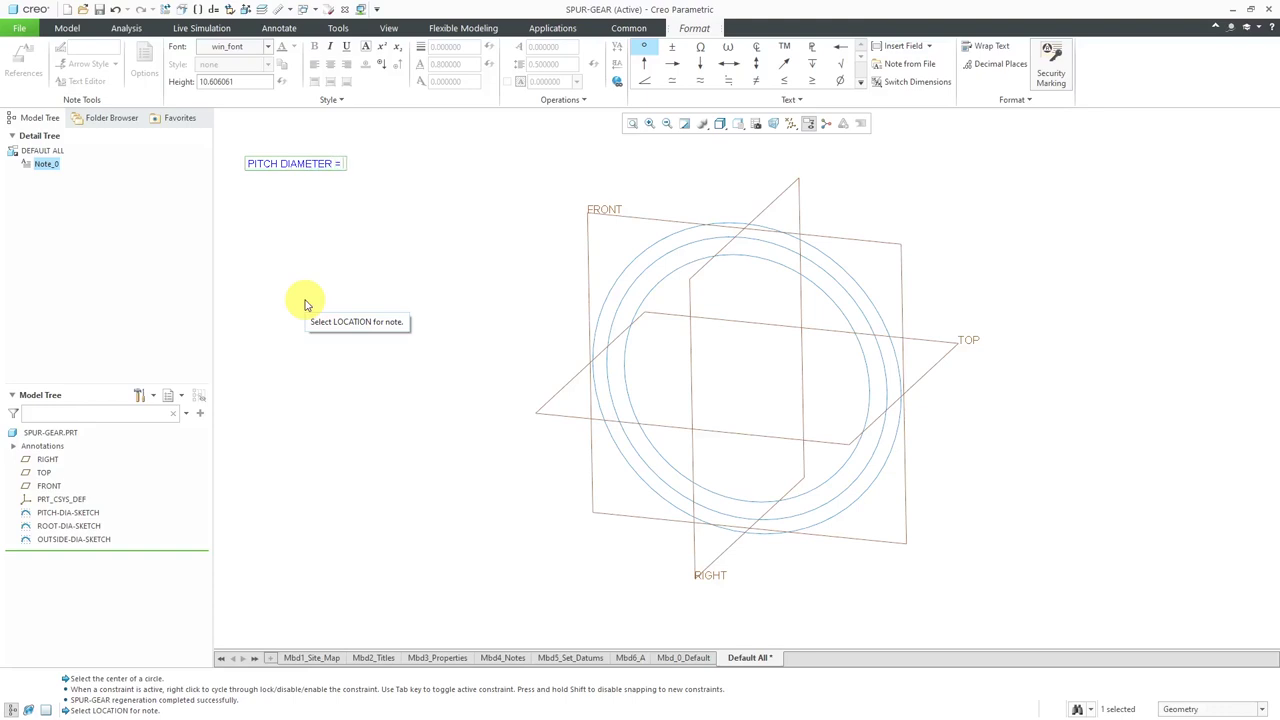
type(" &PITCH_DIAMETER")
key("Return")
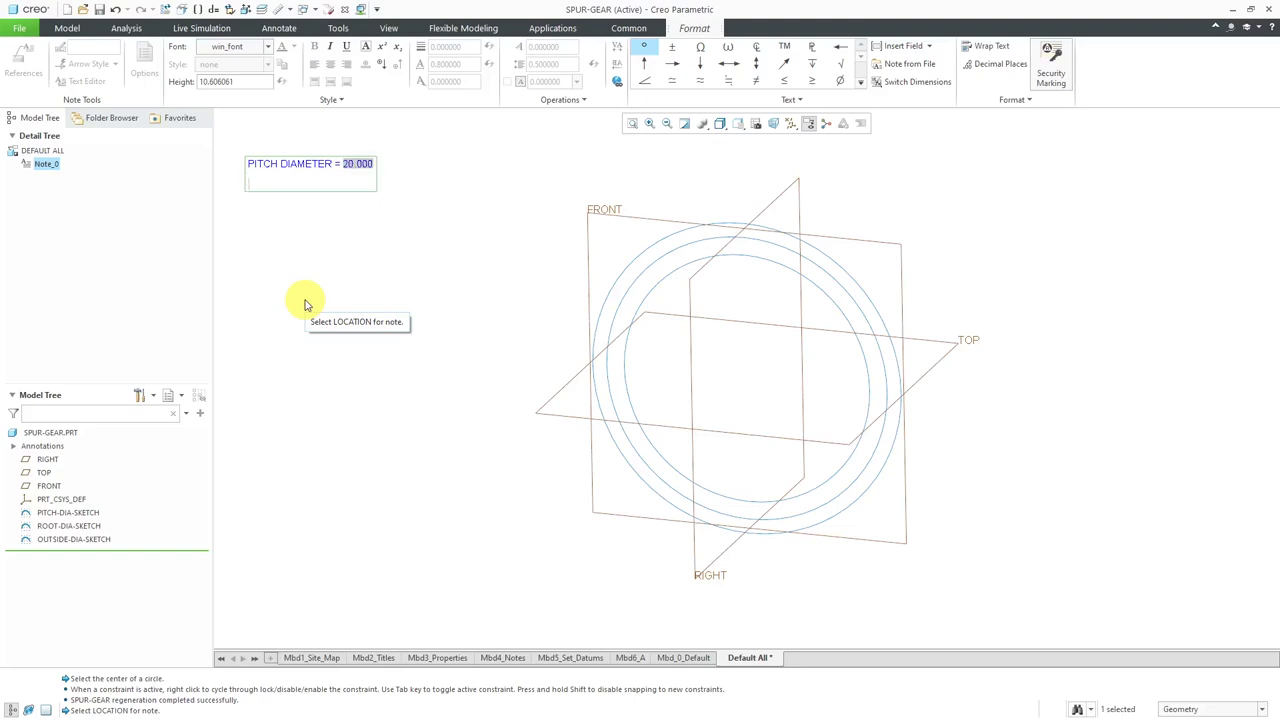
type("TEETH = &TEETH")
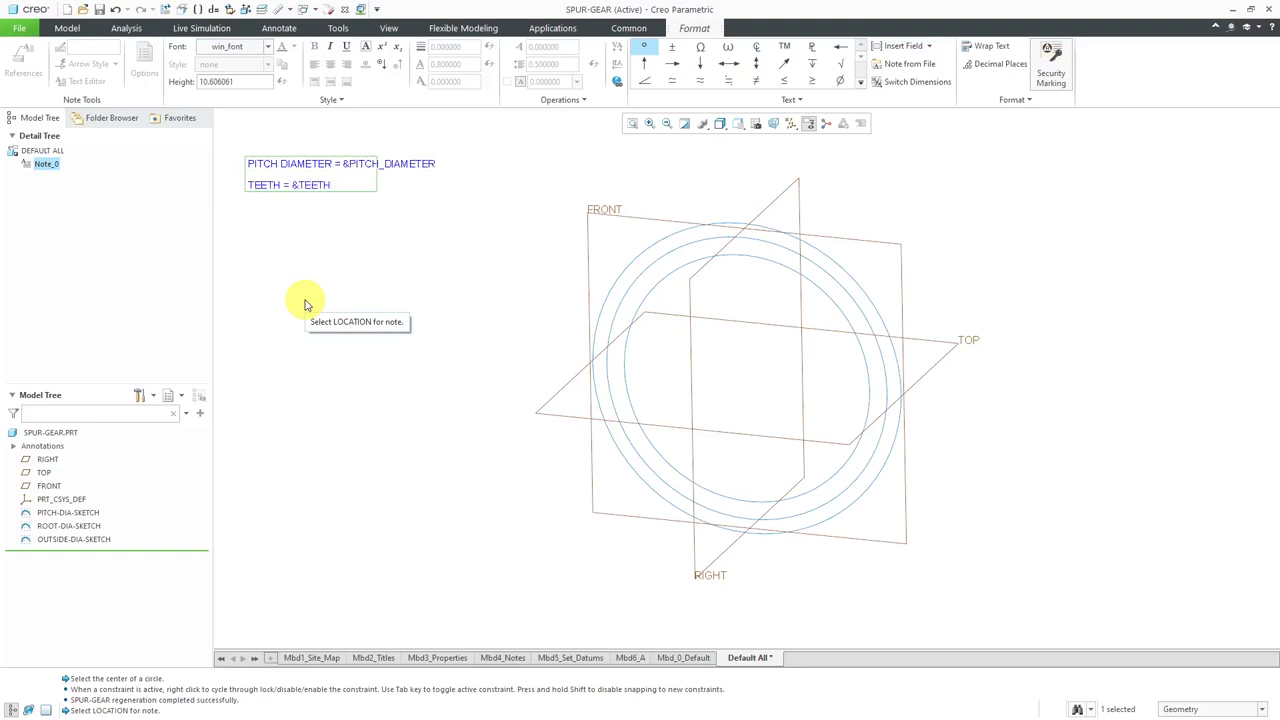
key("Return")
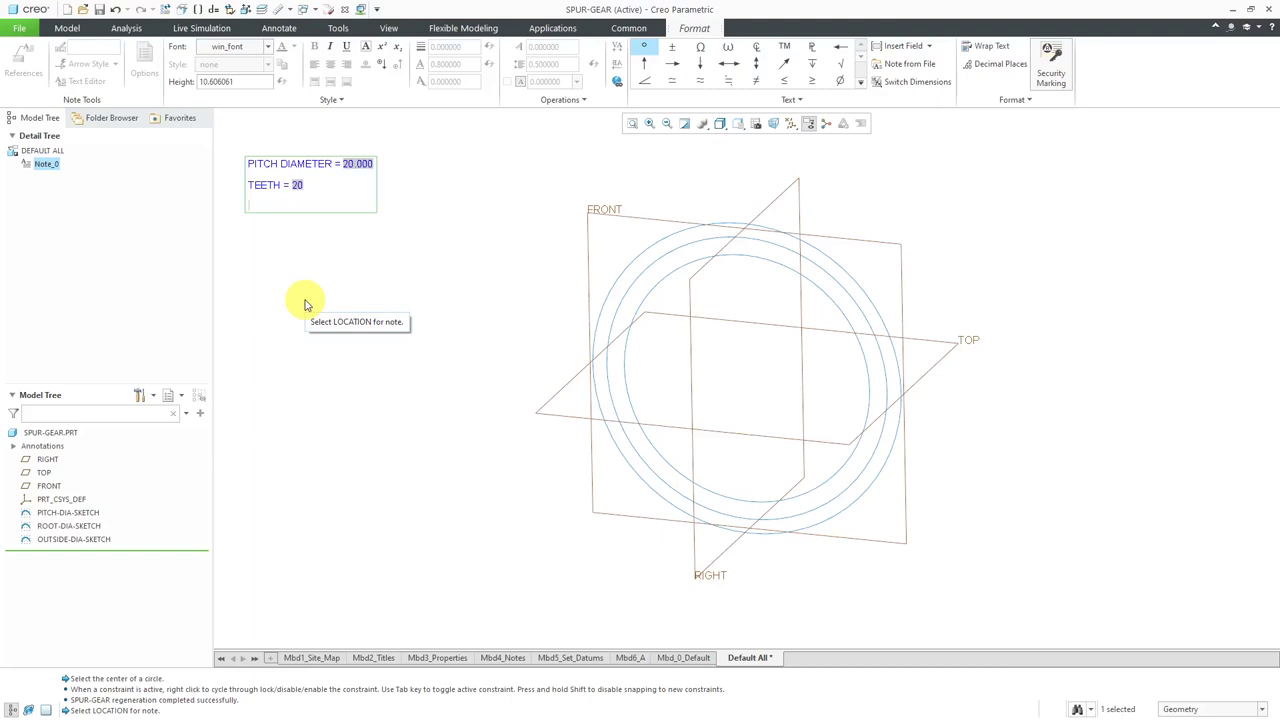
type("MODULE = &MO")
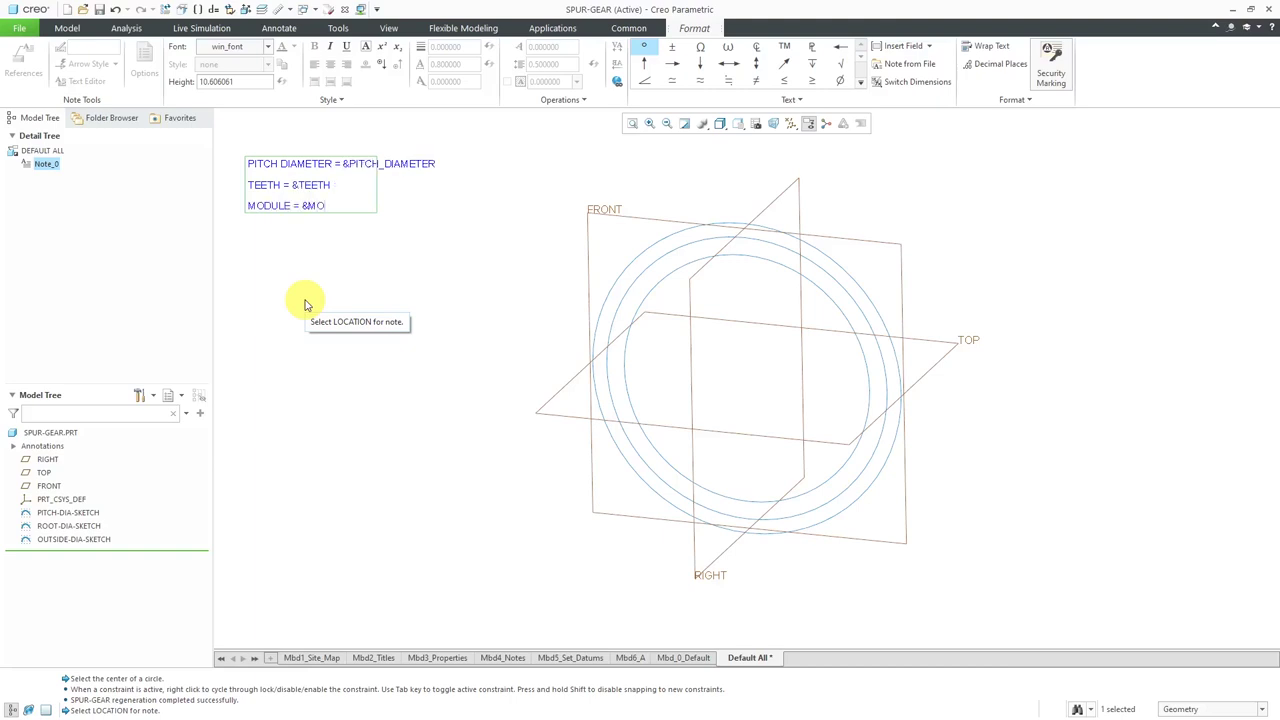
type("DULE")
key("Return")
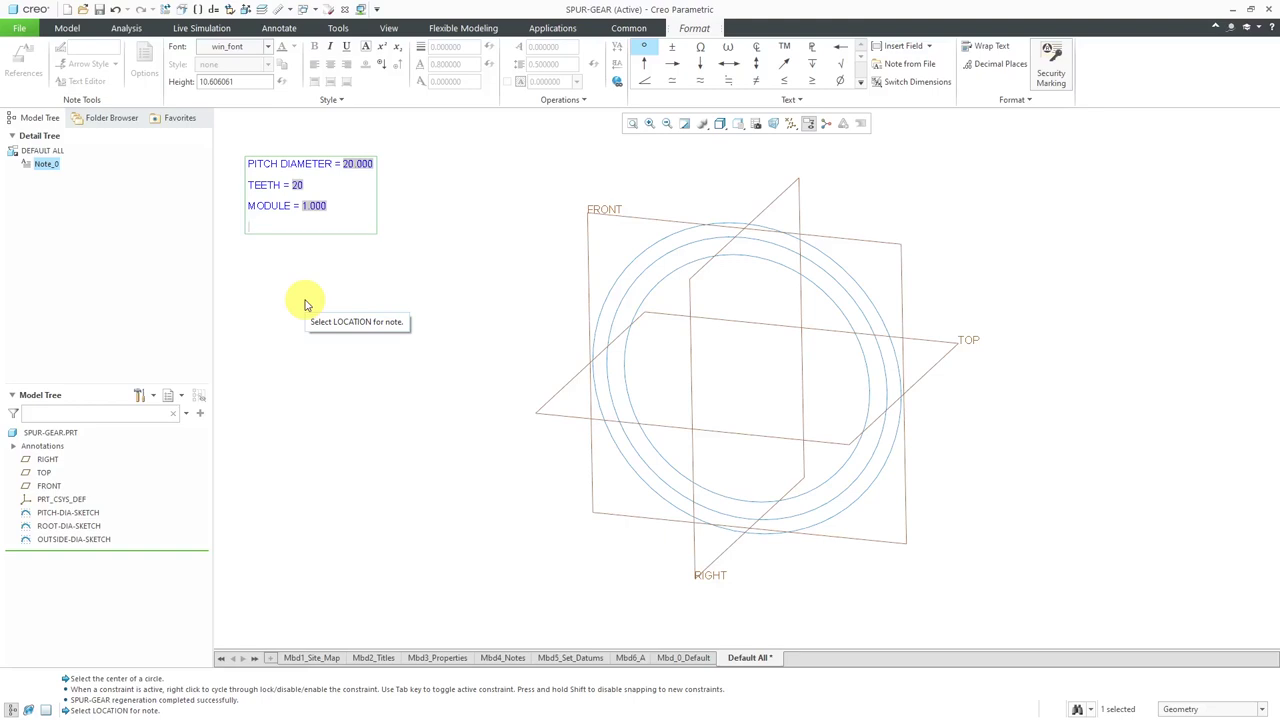
type("PRESSURE ANGLE =")
type("&")
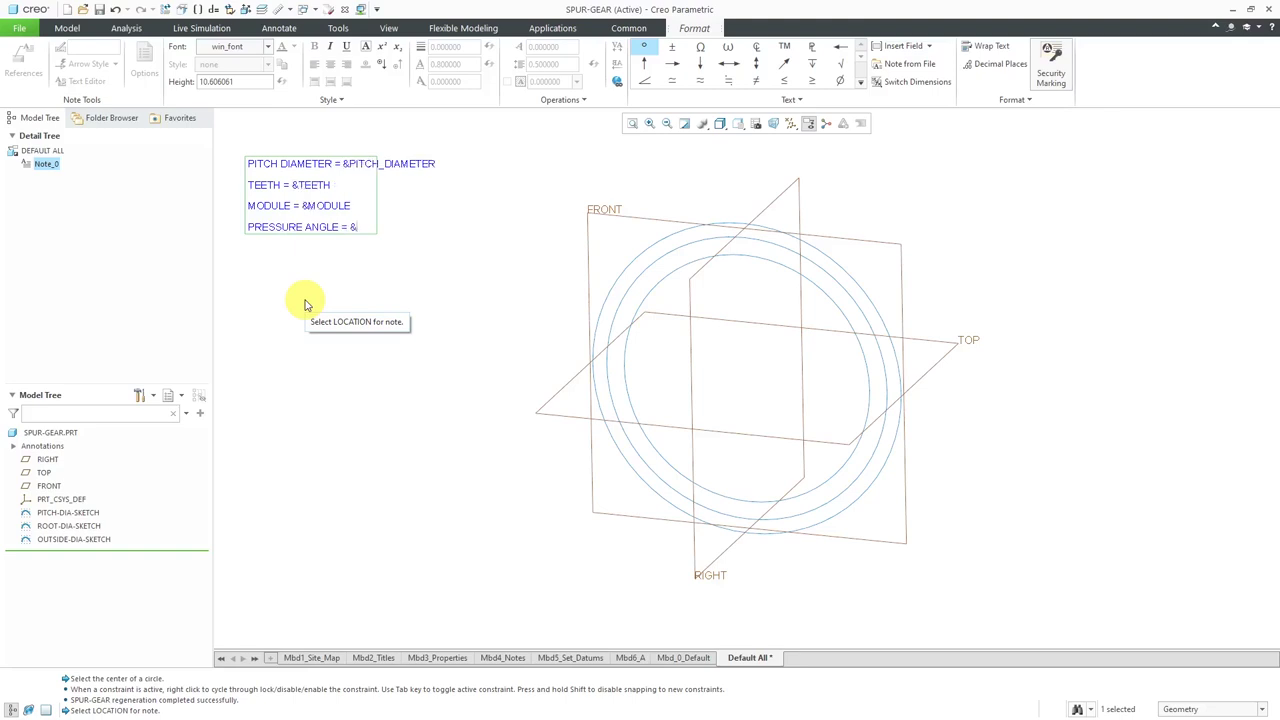
type("PRESSURE_ANGLE")
left_click(307, 305)
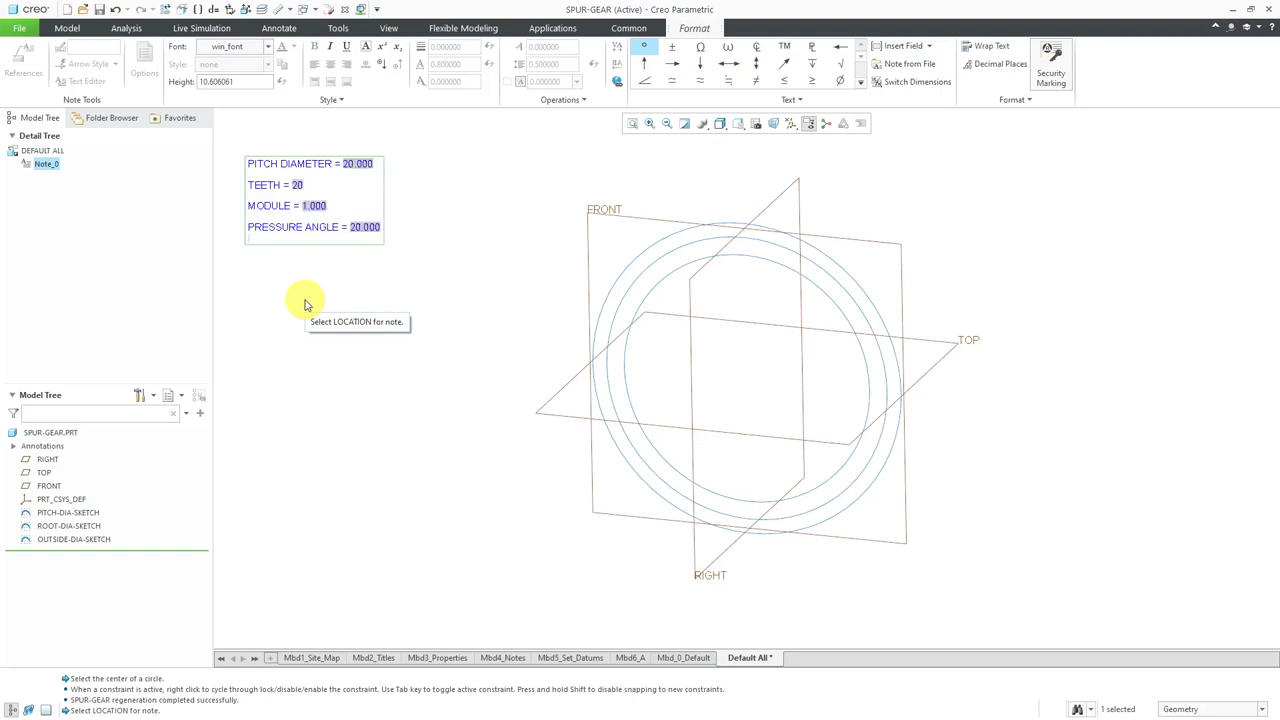
left_click(323, 314)
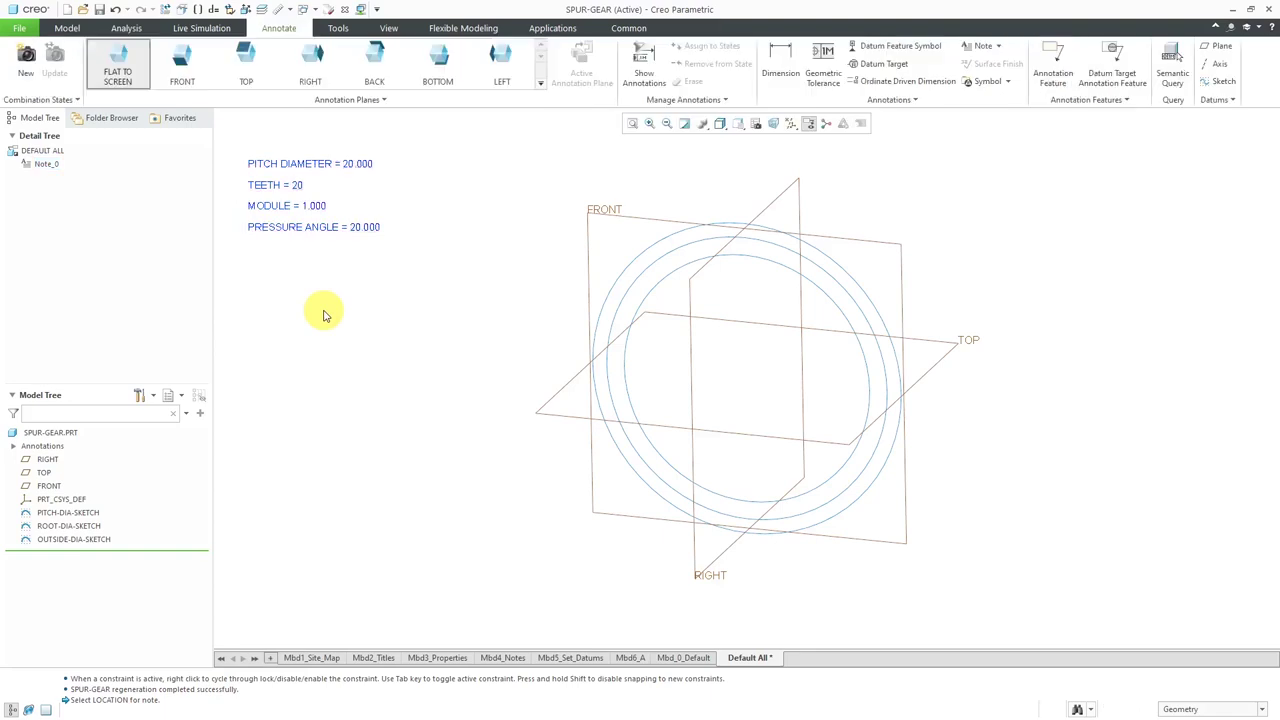
Nudge the parameter note slightly up and left, then return to the Model tab.
left_click(303, 235)
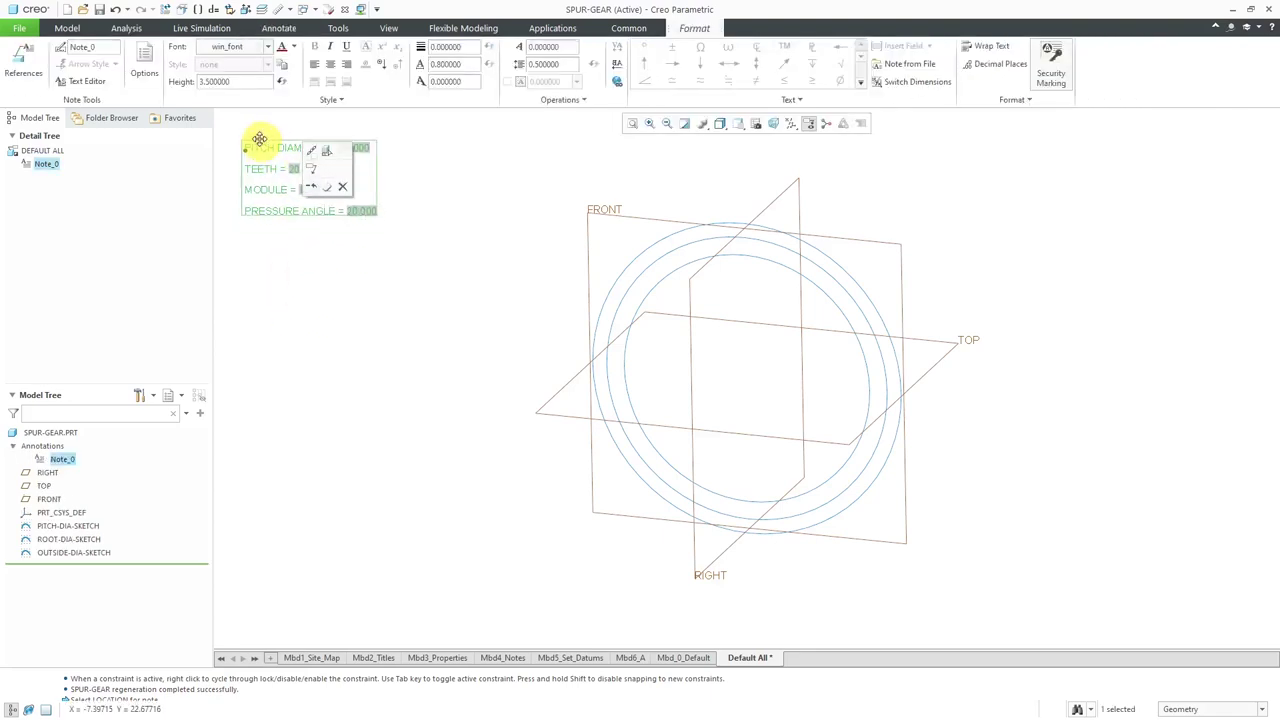
left_click_drag(259, 138, 251, 134)
left_click(380, 289)
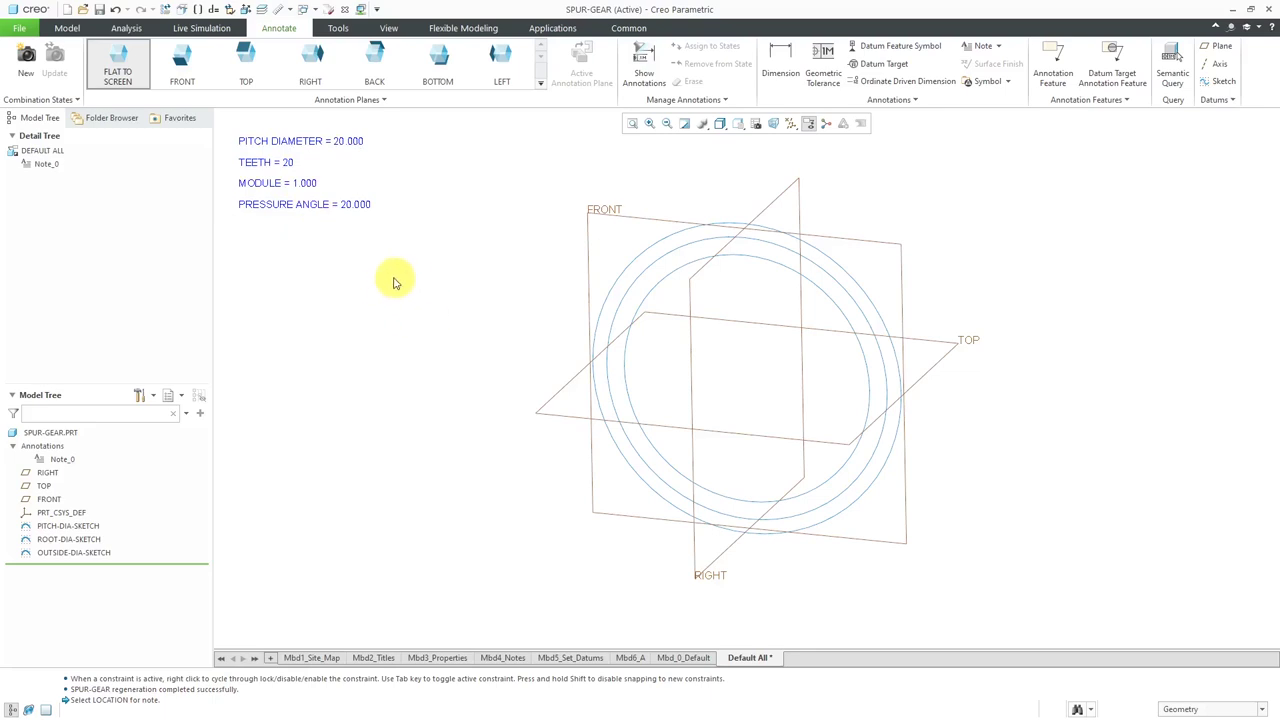
left_click(67, 28)
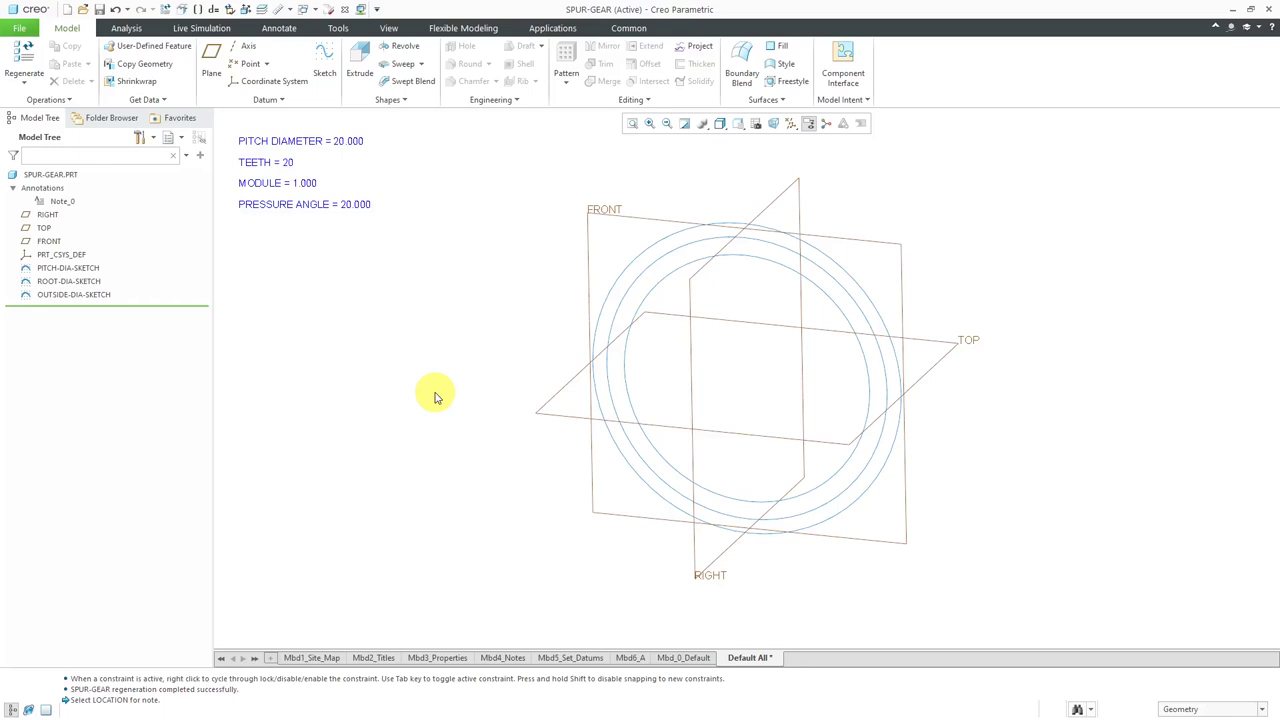
Copy the five involute equations from the MCAD Central forum thread, then return to Creo.
key("alt+Tab")
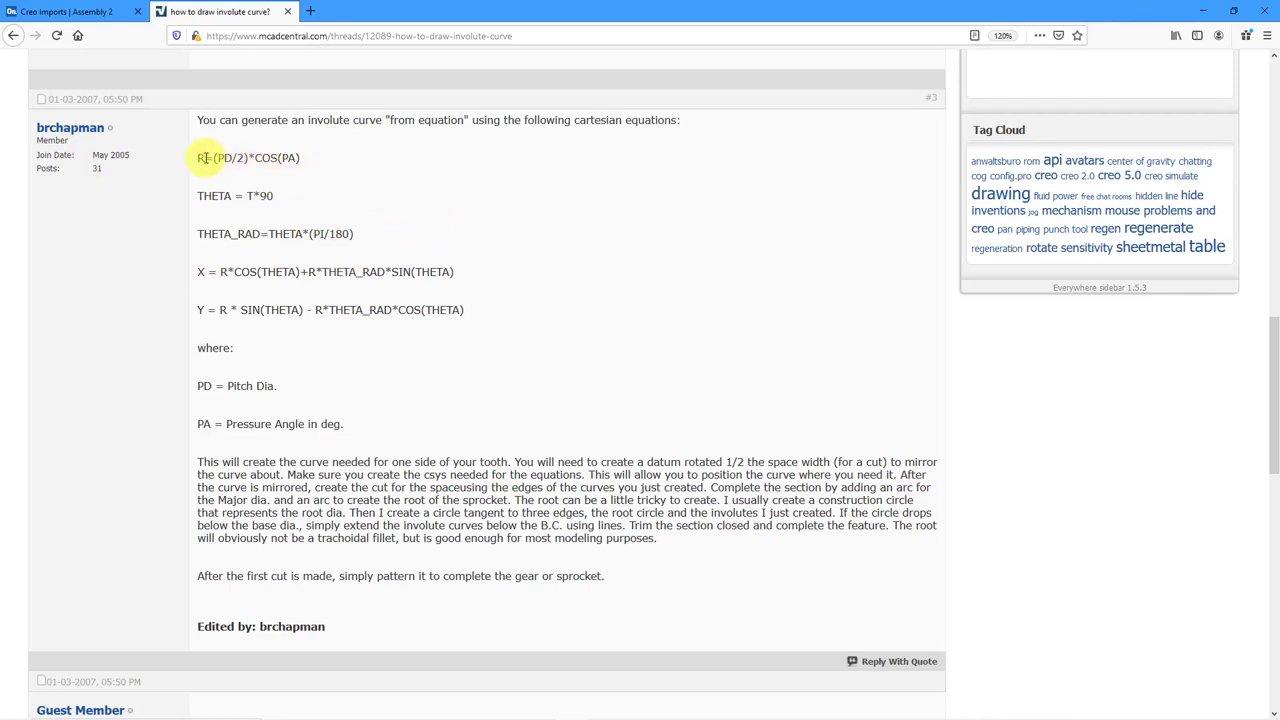
left_click_drag(199, 158, 481, 312)
key("ctrl+c")
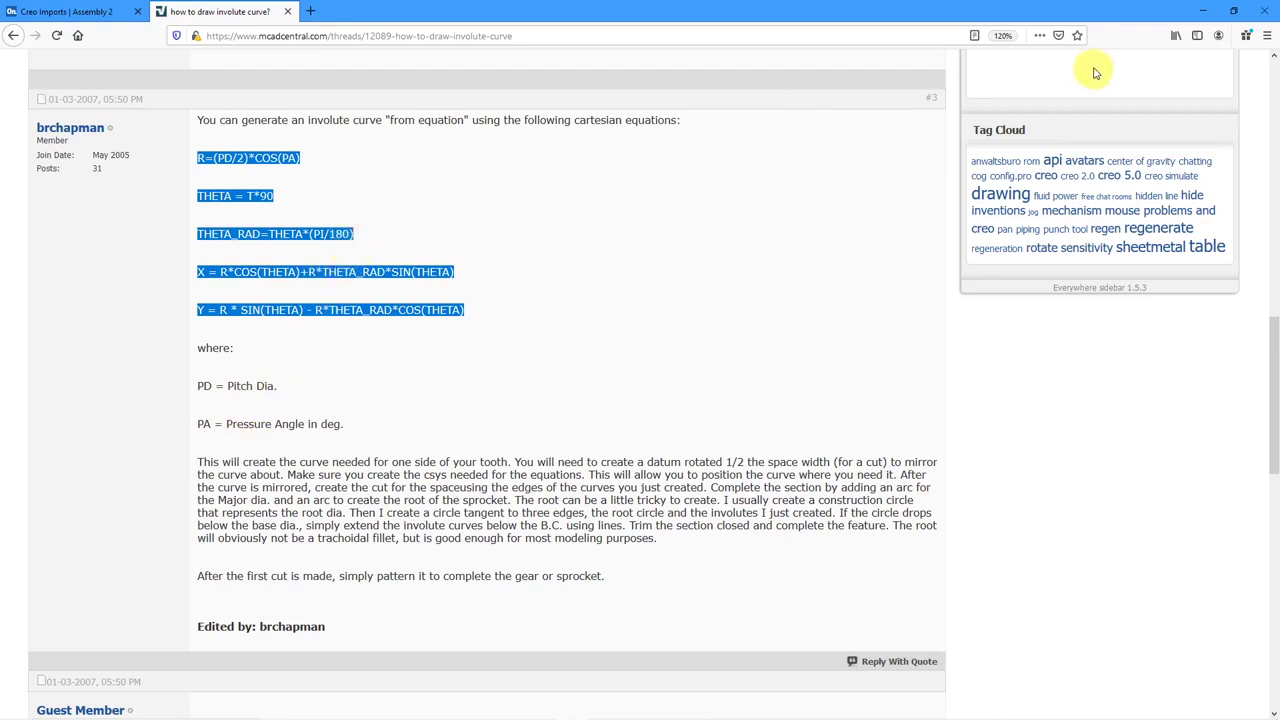
left_click(1206, 13)
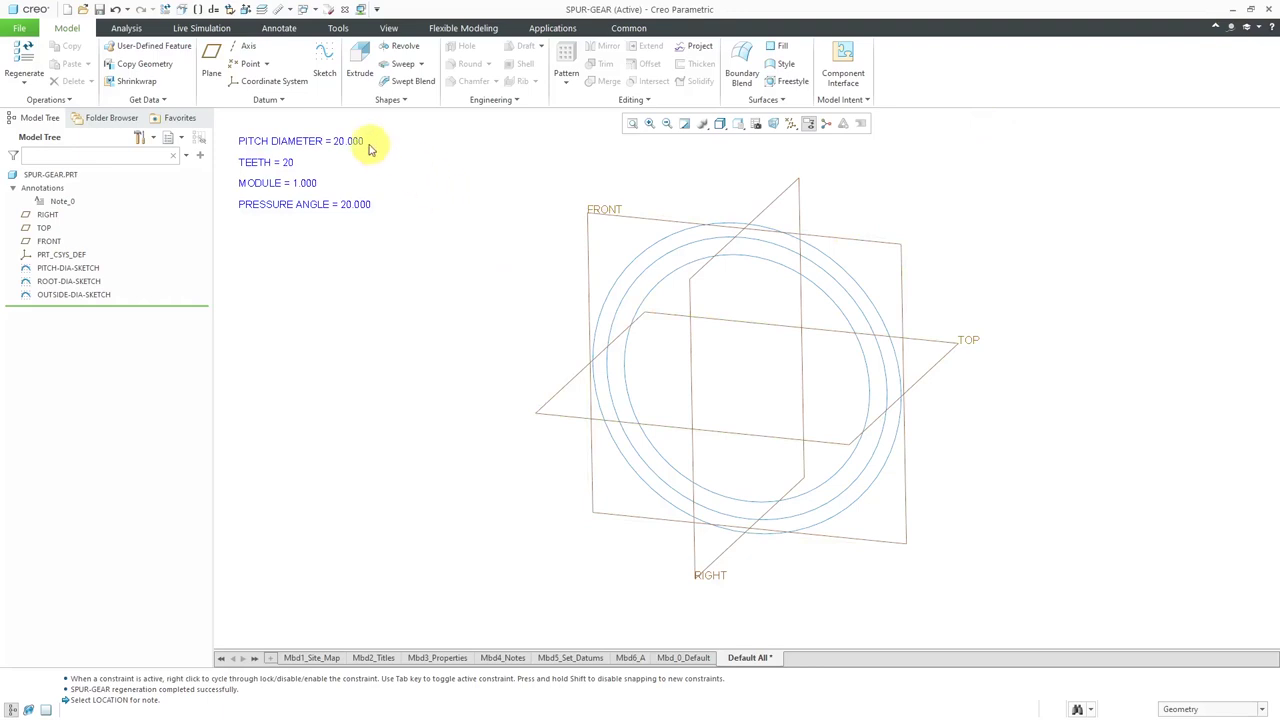
Start a Curve from Equation referencing the PRT_CSYS_DEF coordinate system.
left_click(283, 101)
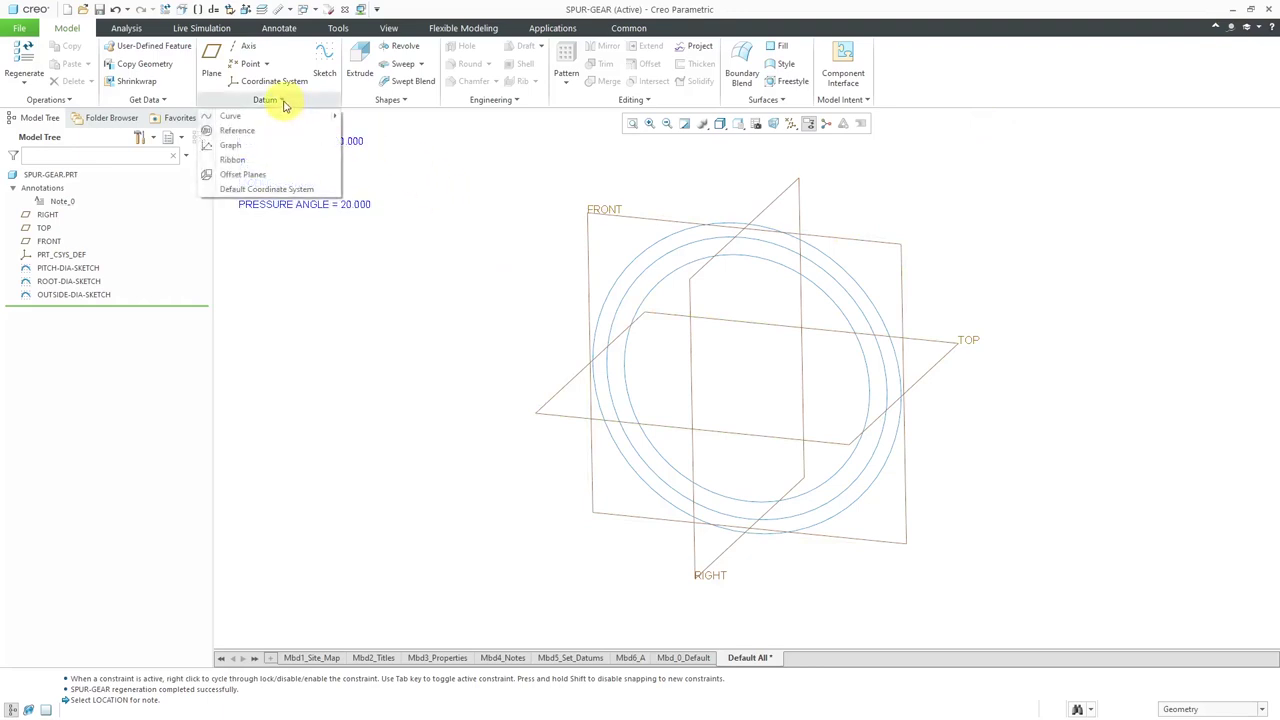
mouse_move(283, 120)
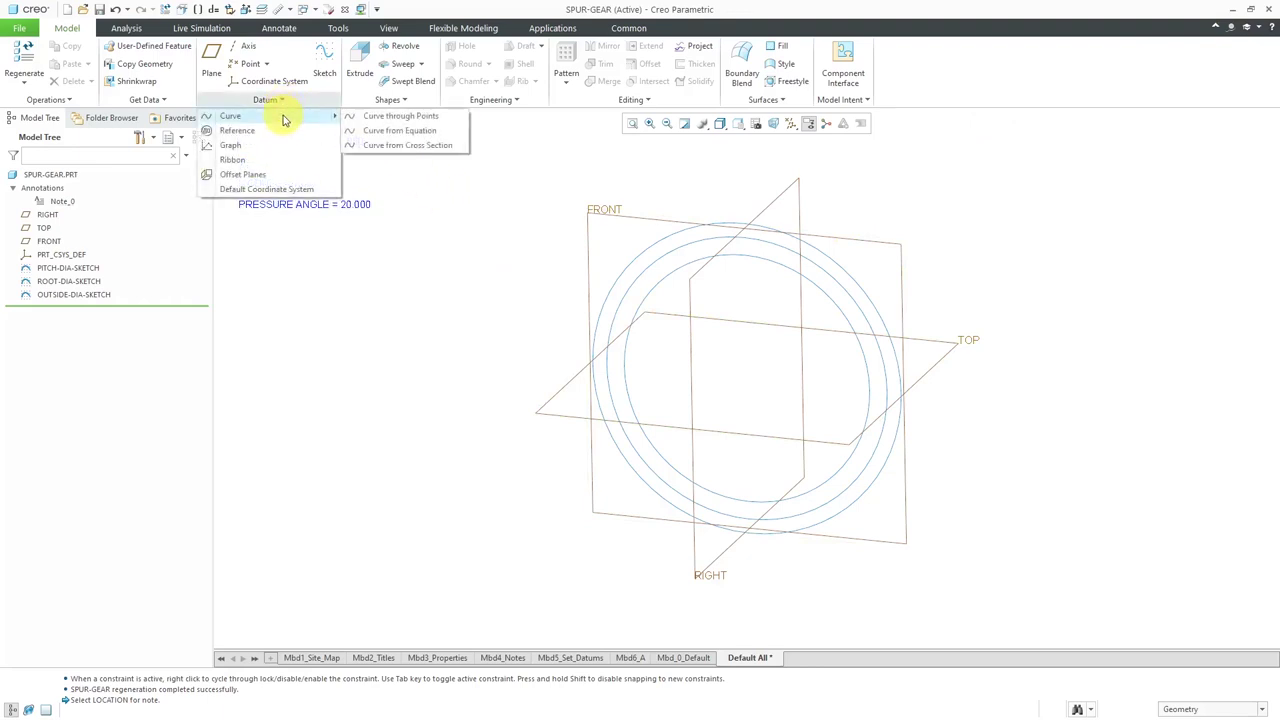
left_click(399, 131)
left_click(107, 100)
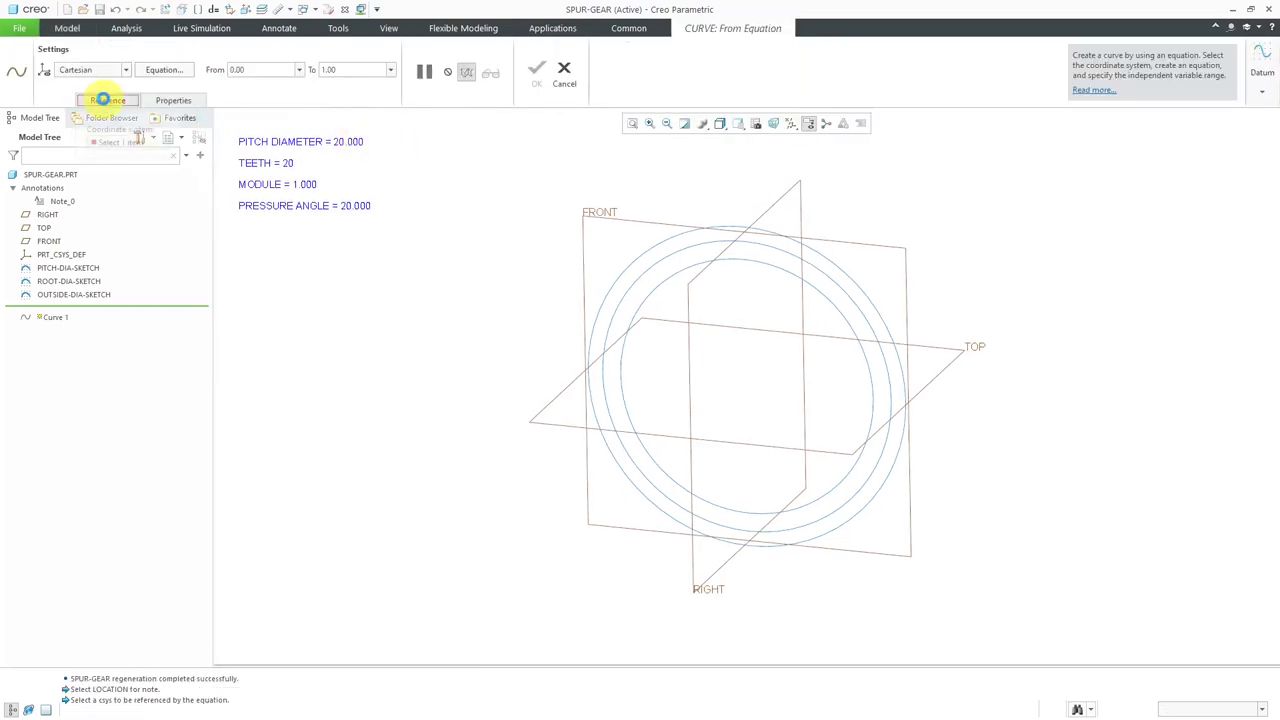
left_click(79, 257)
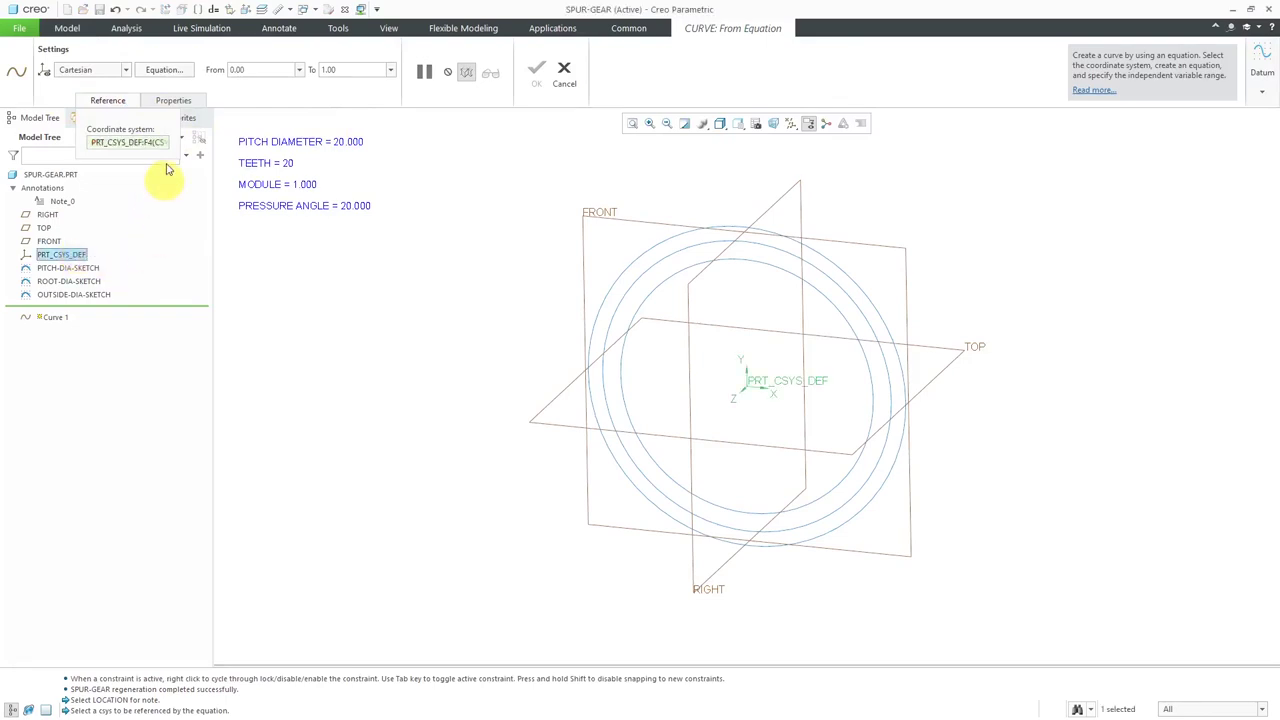
Paste the copied involute equations into the curve's equation editor.
left_click(168, 72)
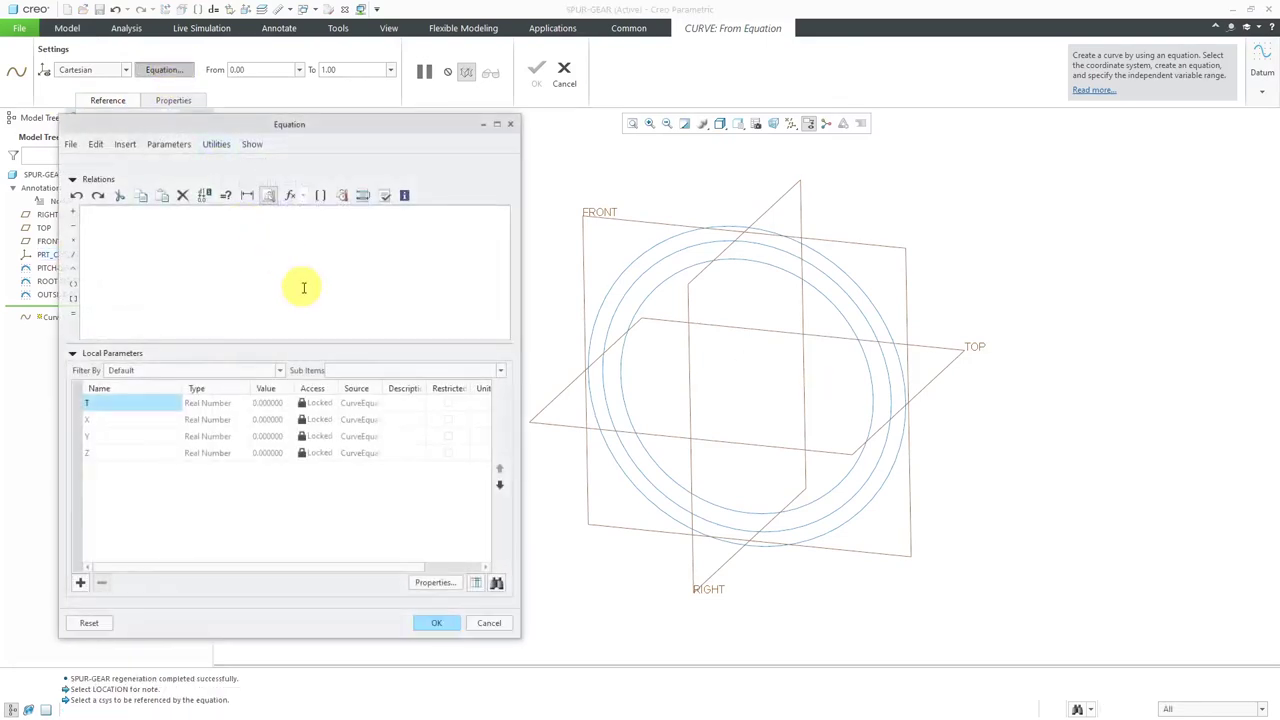
left_click_drag(334, 127, 600, 123)
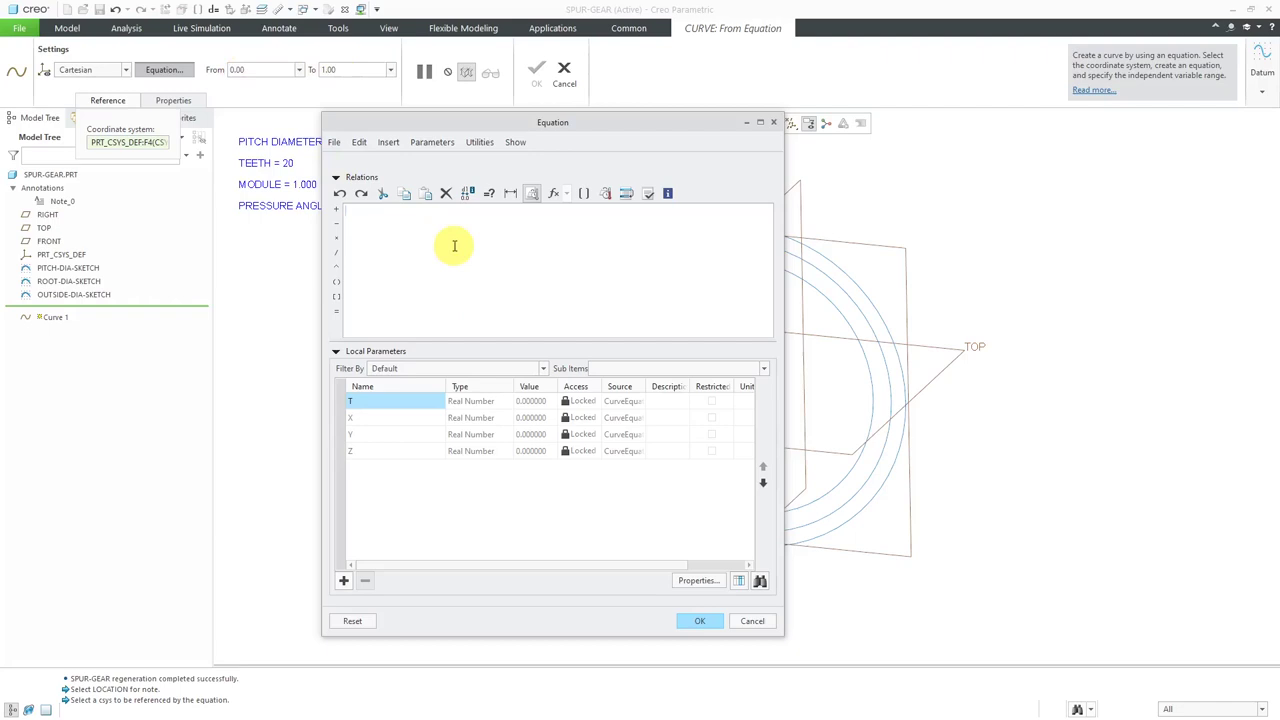
key("ctrl+v")
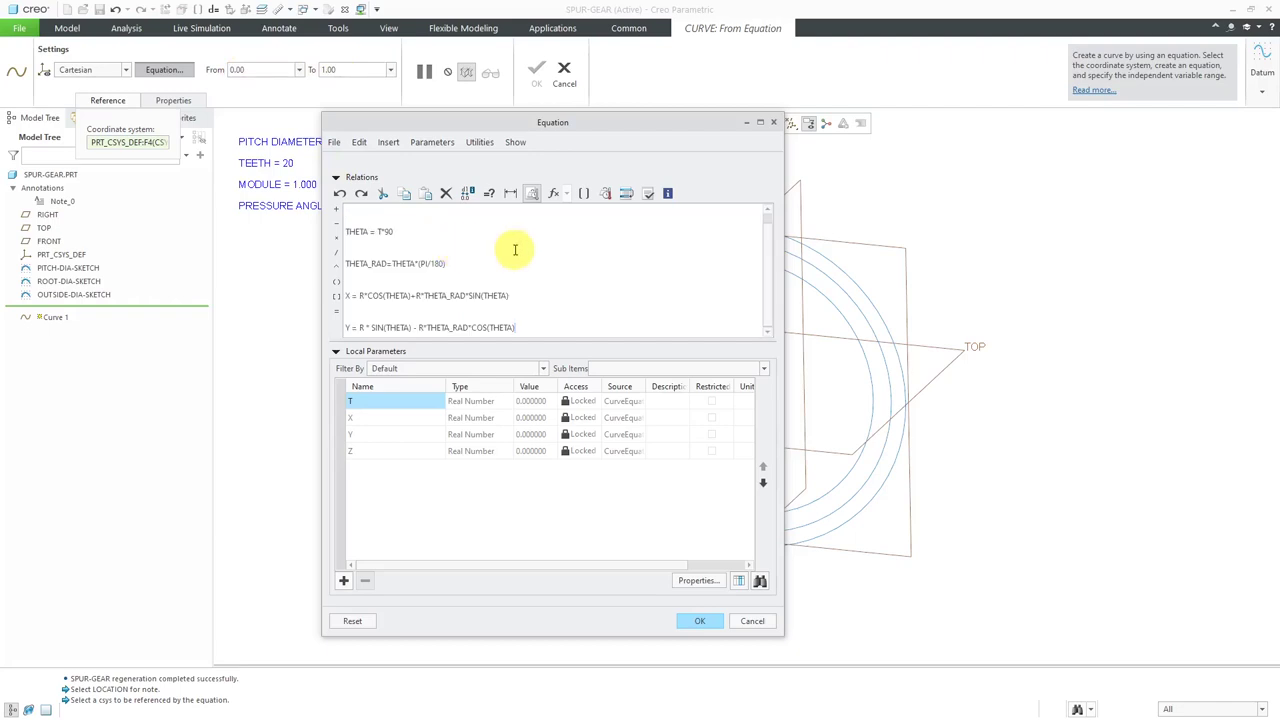
scroll(517, 249, "up", 1)
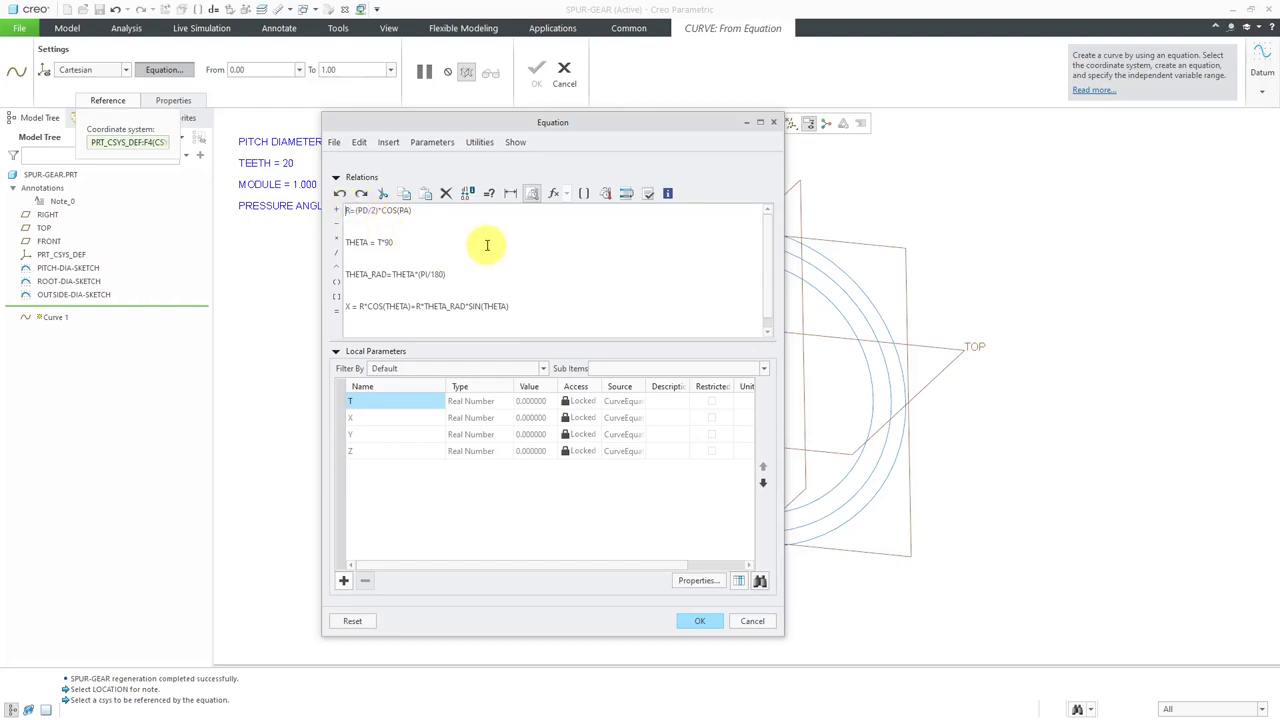
Add PD = PITCH_DIAMETER and PA = PRESSURE_ANGLE lines at the top of the equations.
key("Return")
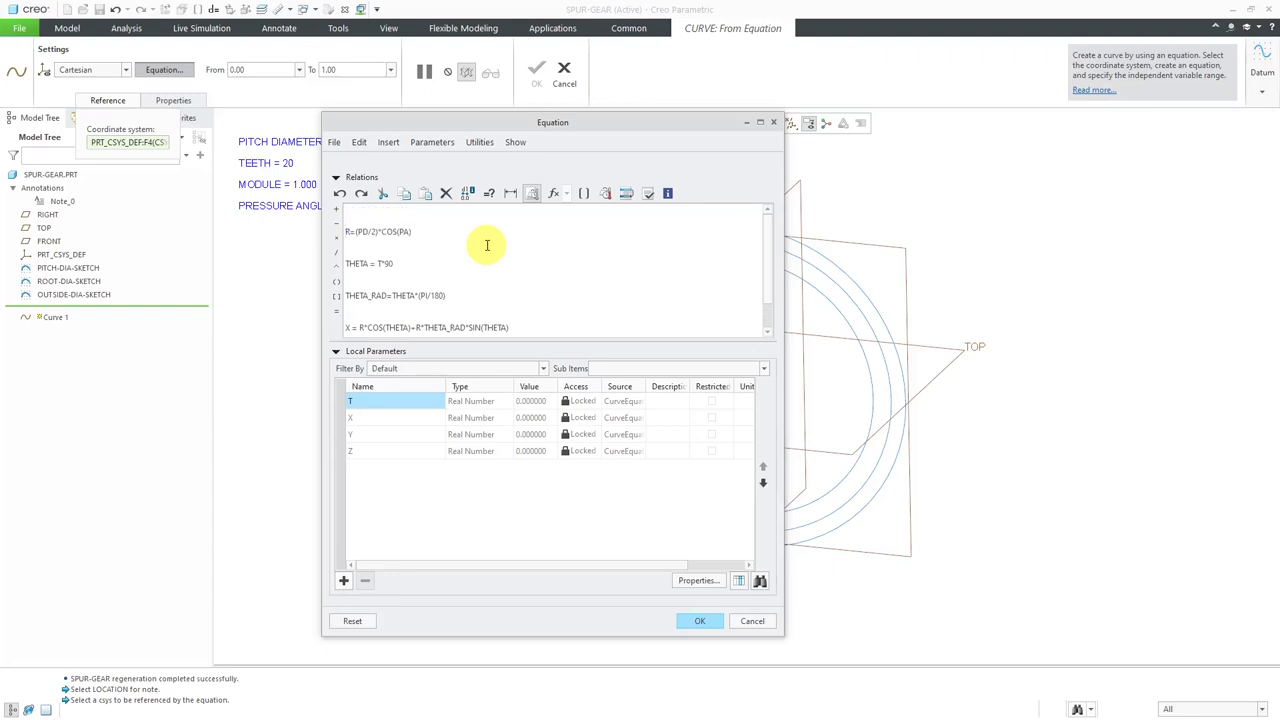
type("PD = PITCH_DIAMETER")
key("Return")
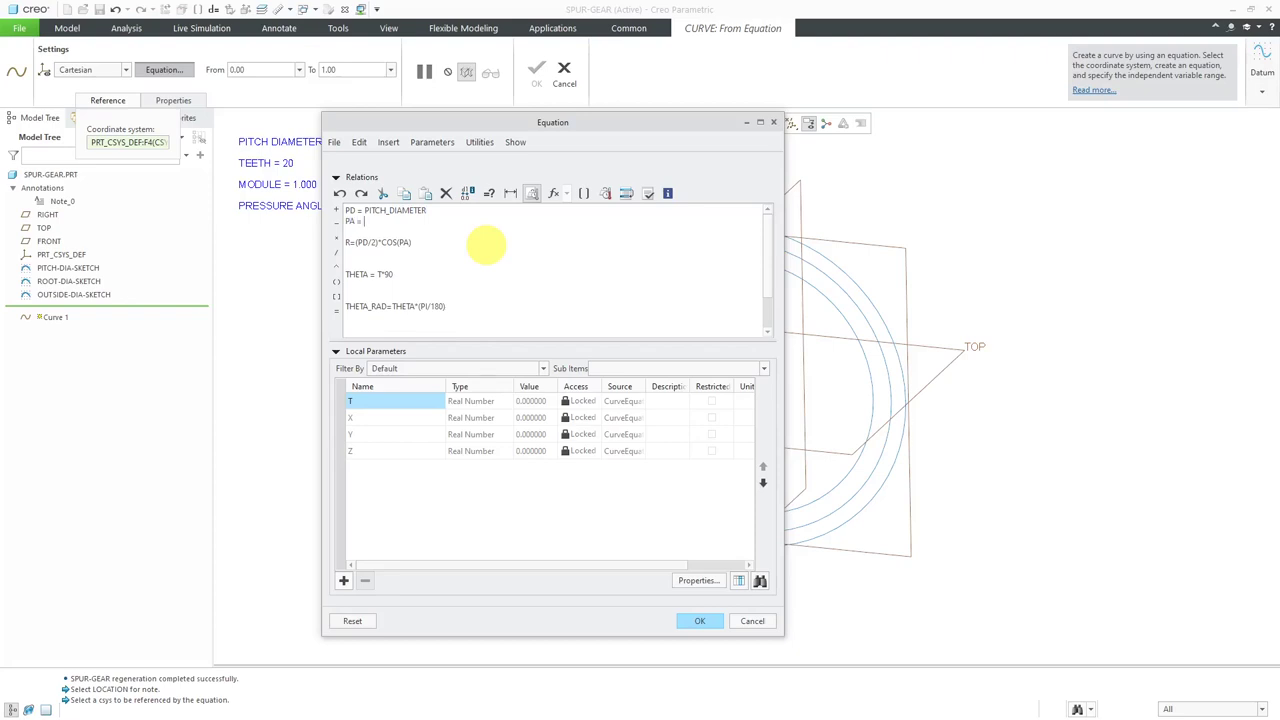
type("PA = PRESSURE_ANGLE")
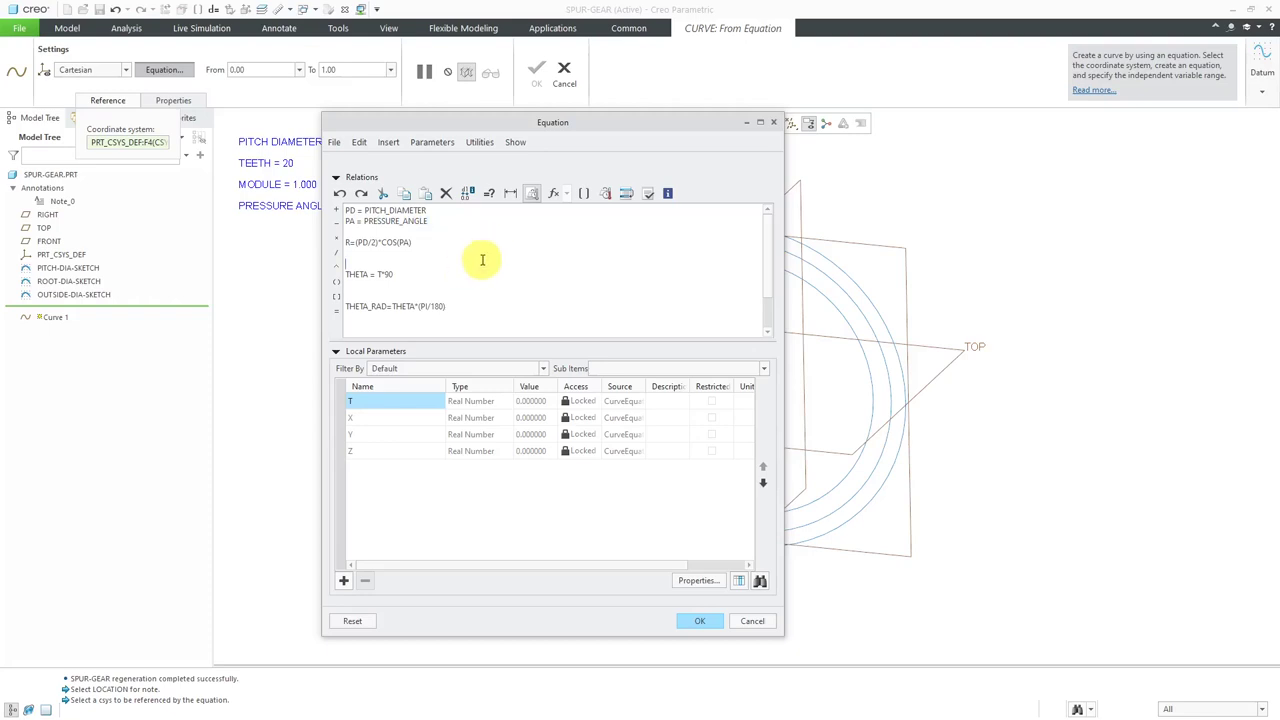
Remove the blank lines, paste in the Y equation, and start a final new line.
key("BackSpace")
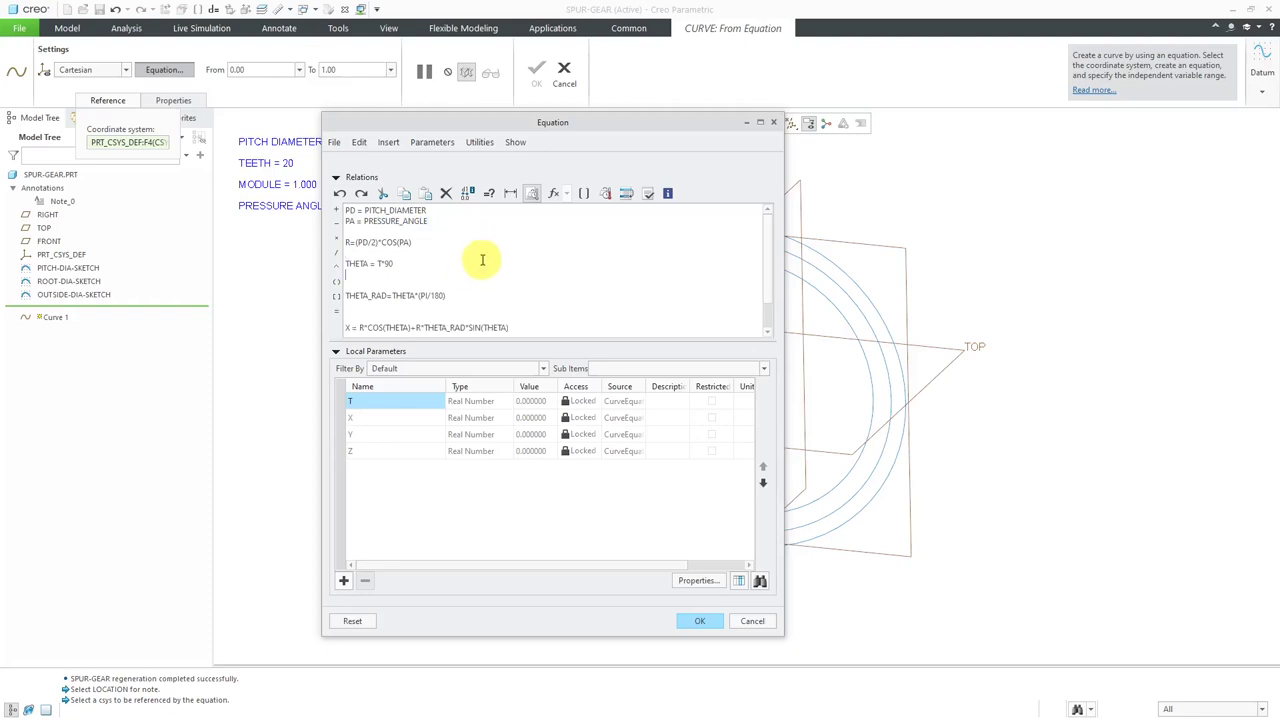
key("BackSpace")
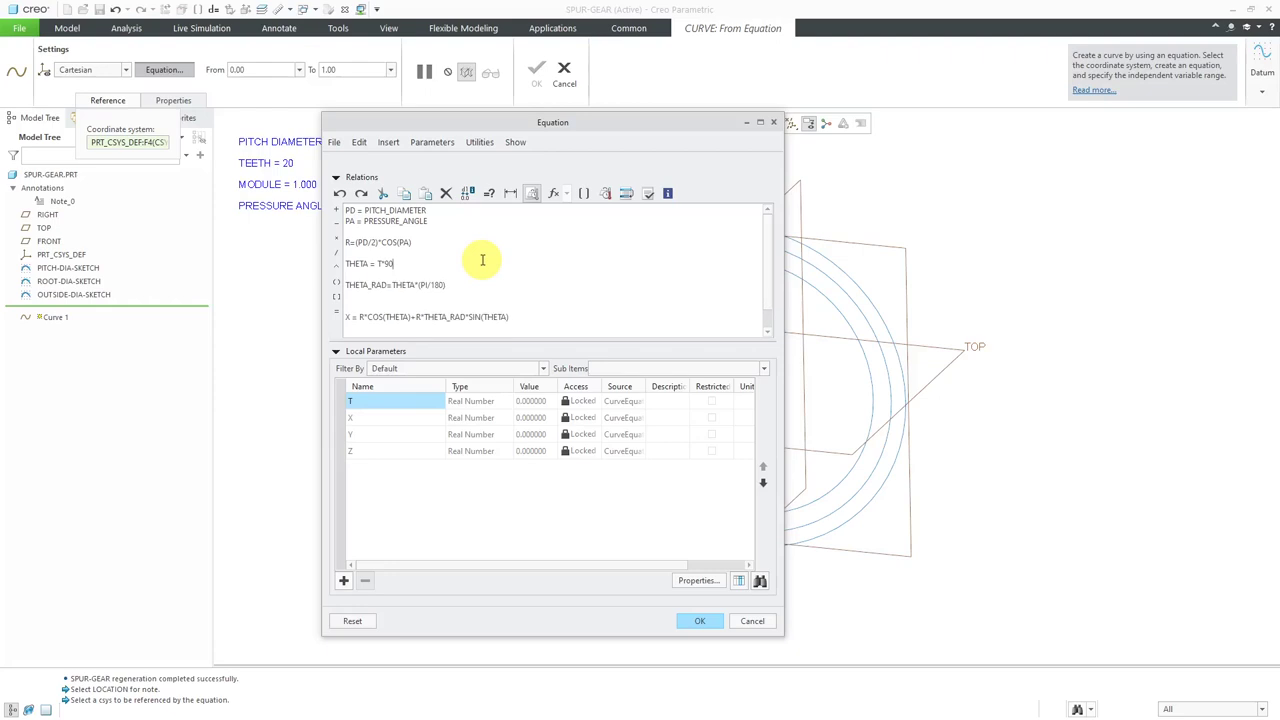
left_click(400, 263)
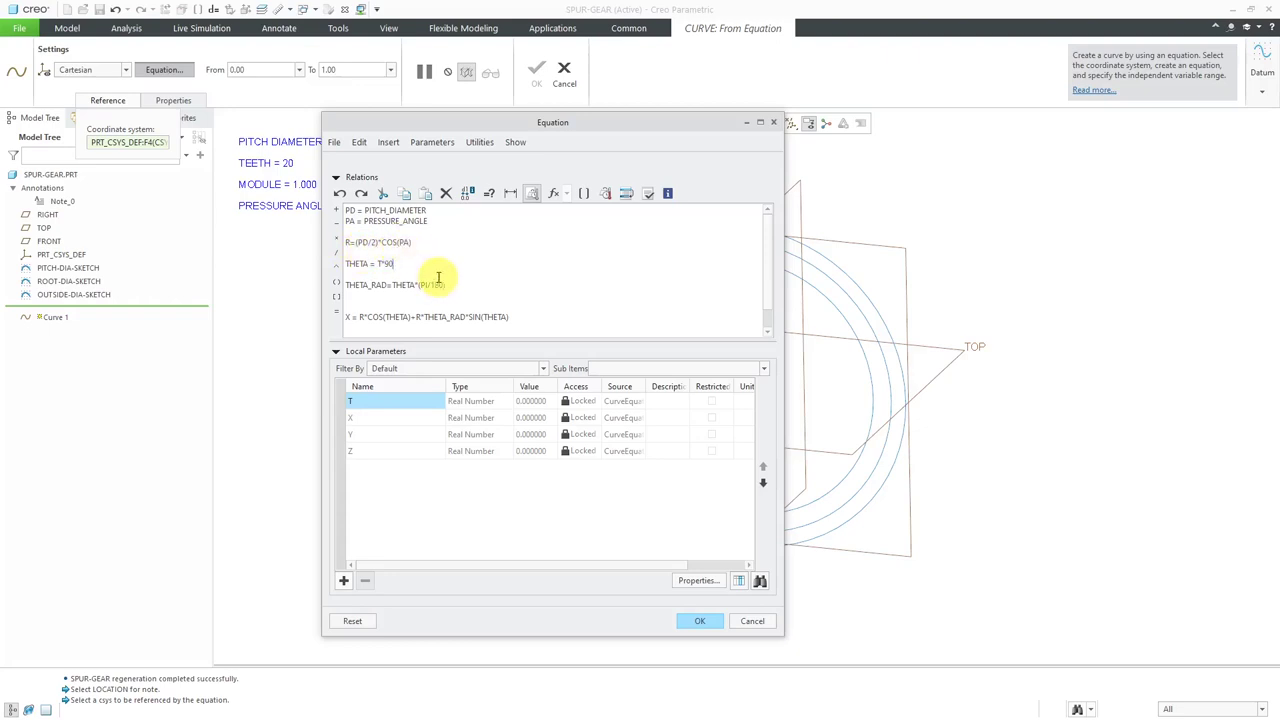
left_click_drag(345, 265, 371, 267)
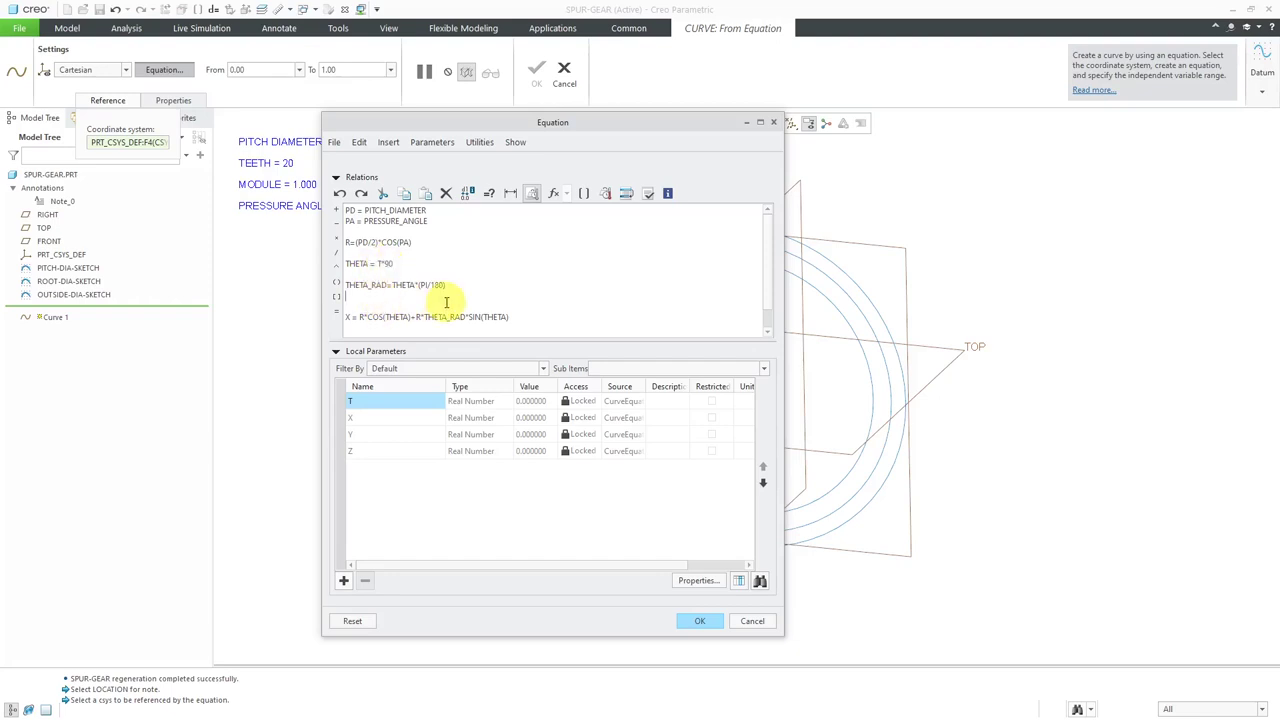
key("Delete")
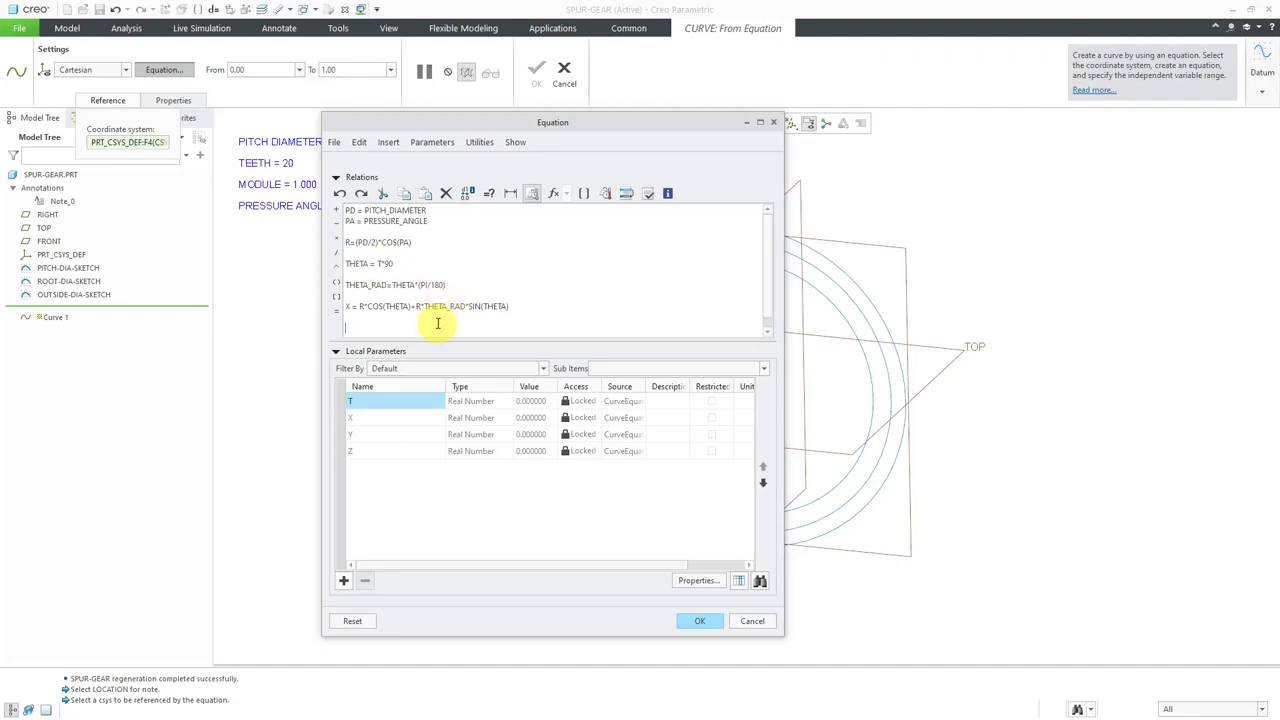
type("Y = R * SIN(THETA) - R*THETA_RAD*COS(THETA)")
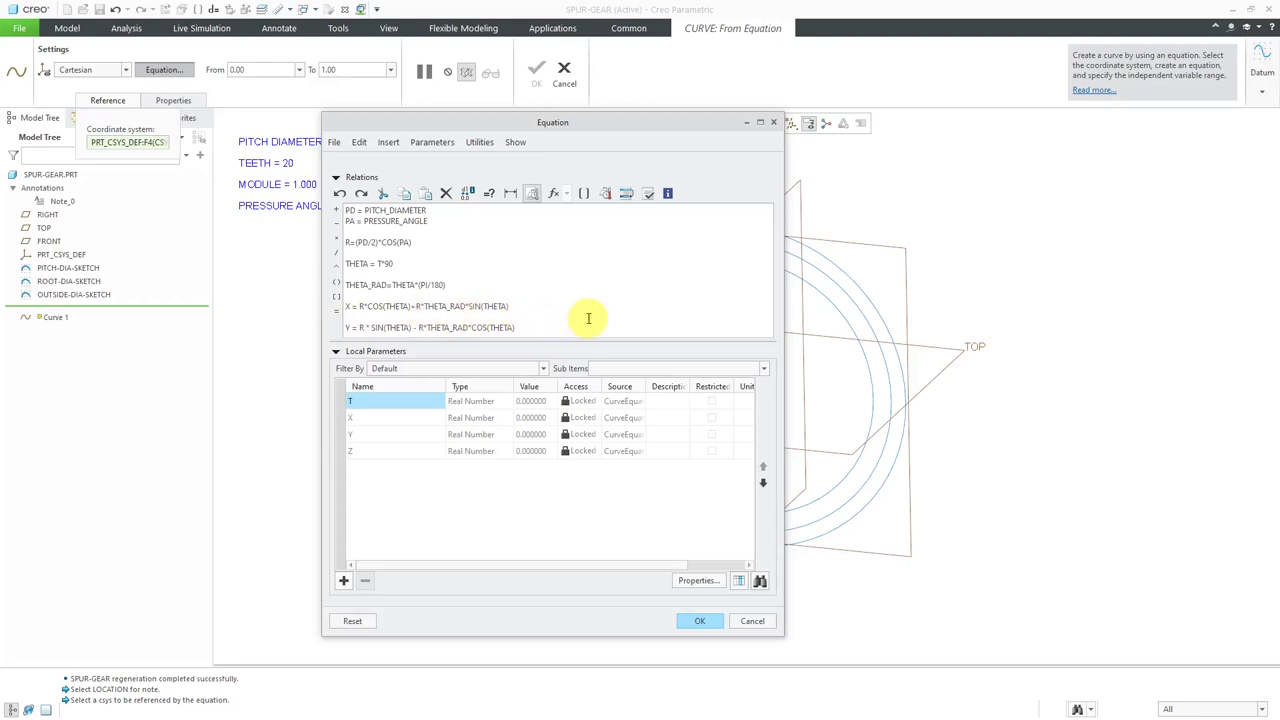
key("Return")
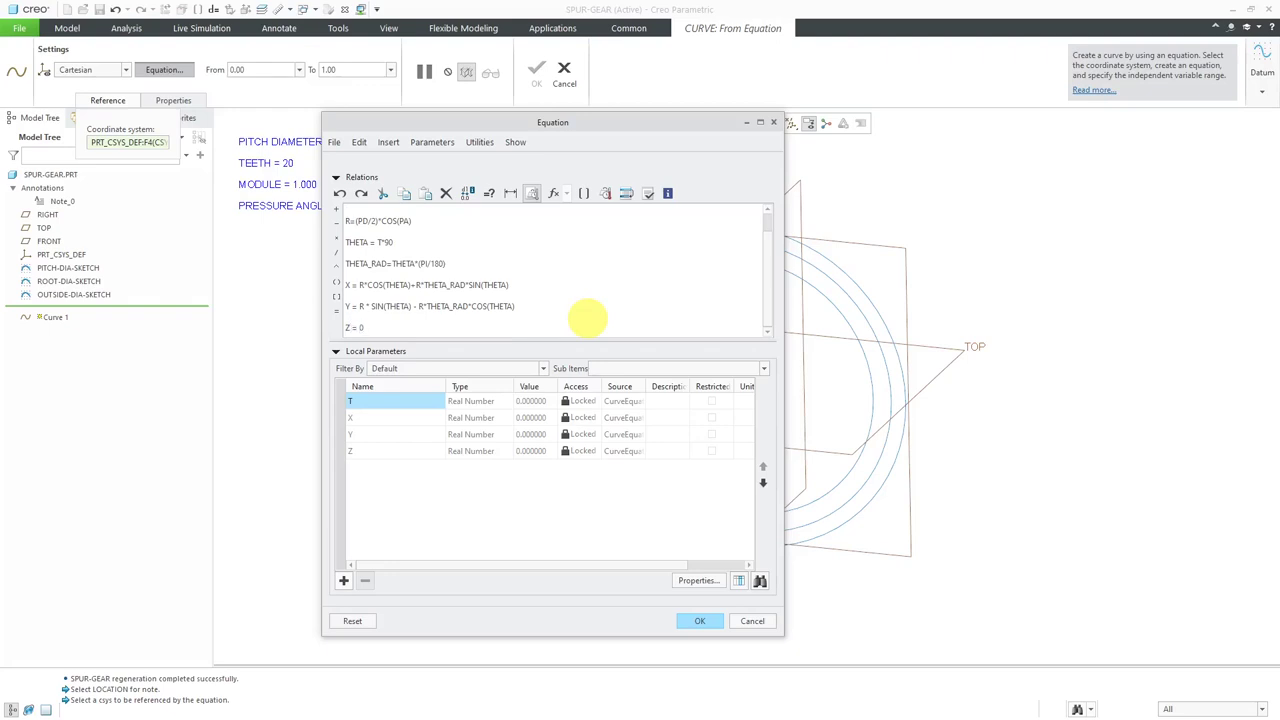
left_click(648, 193)
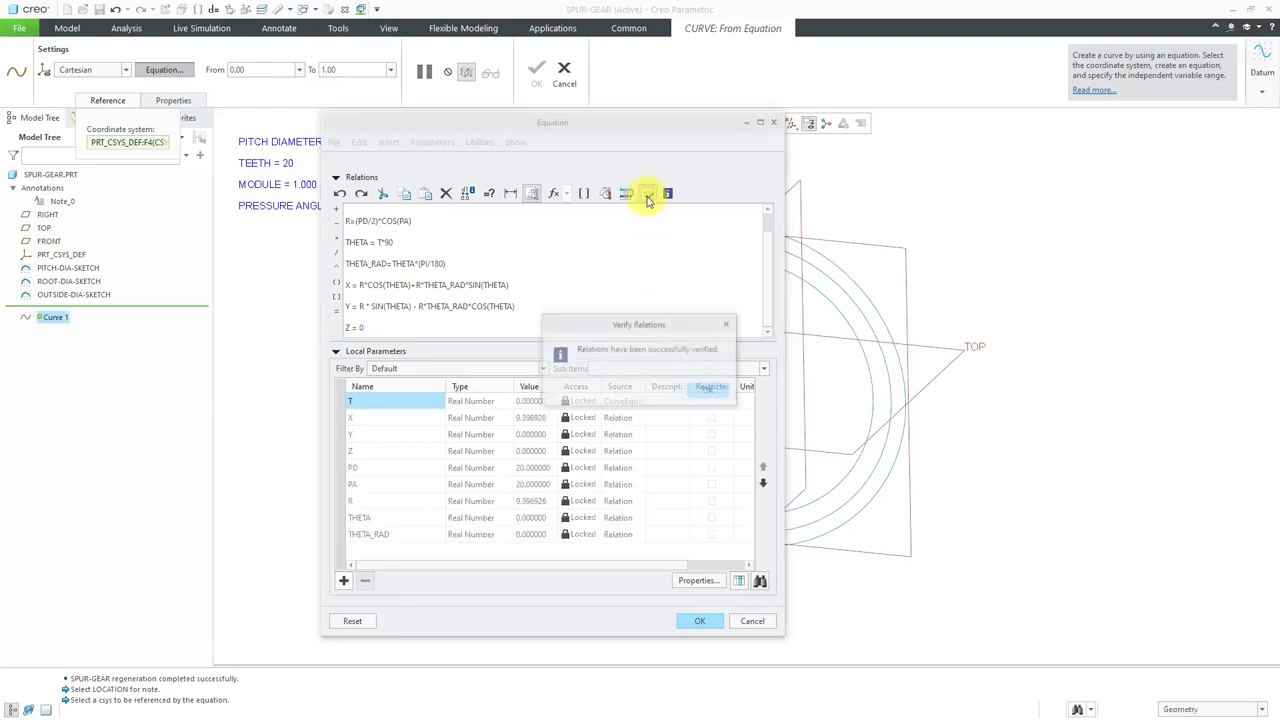
left_click(709, 390)
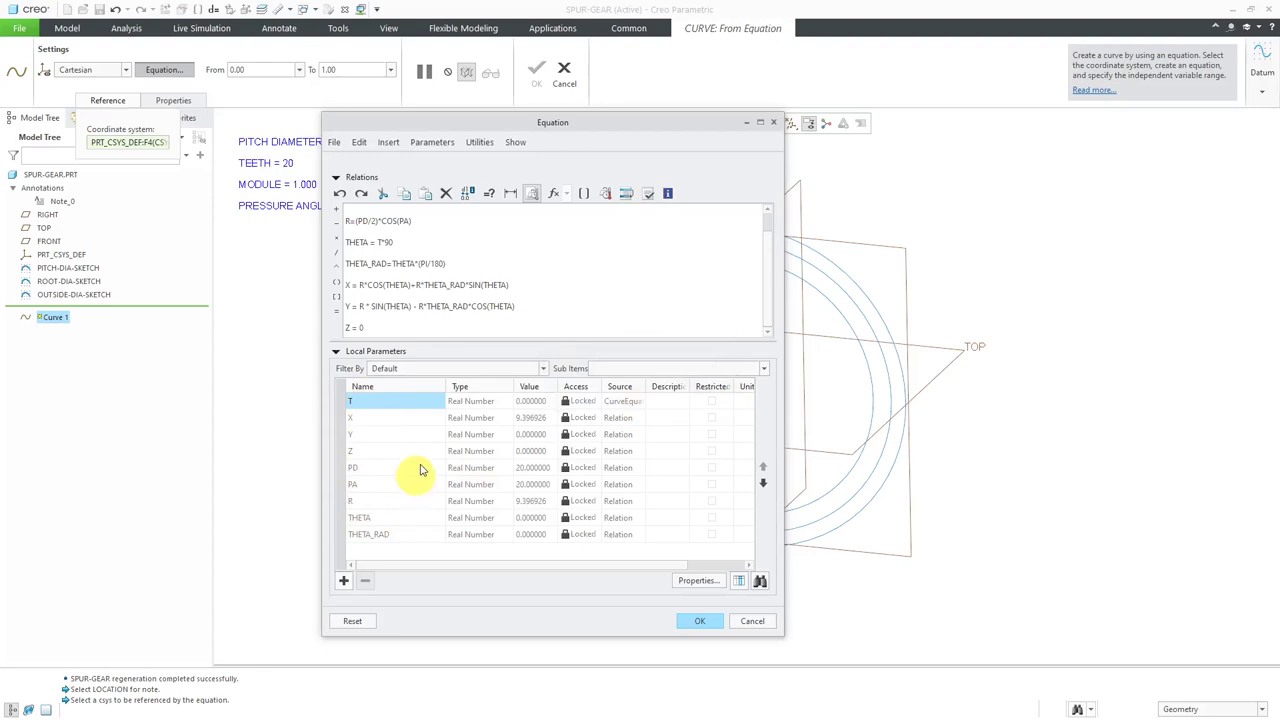
left_click(701, 622)
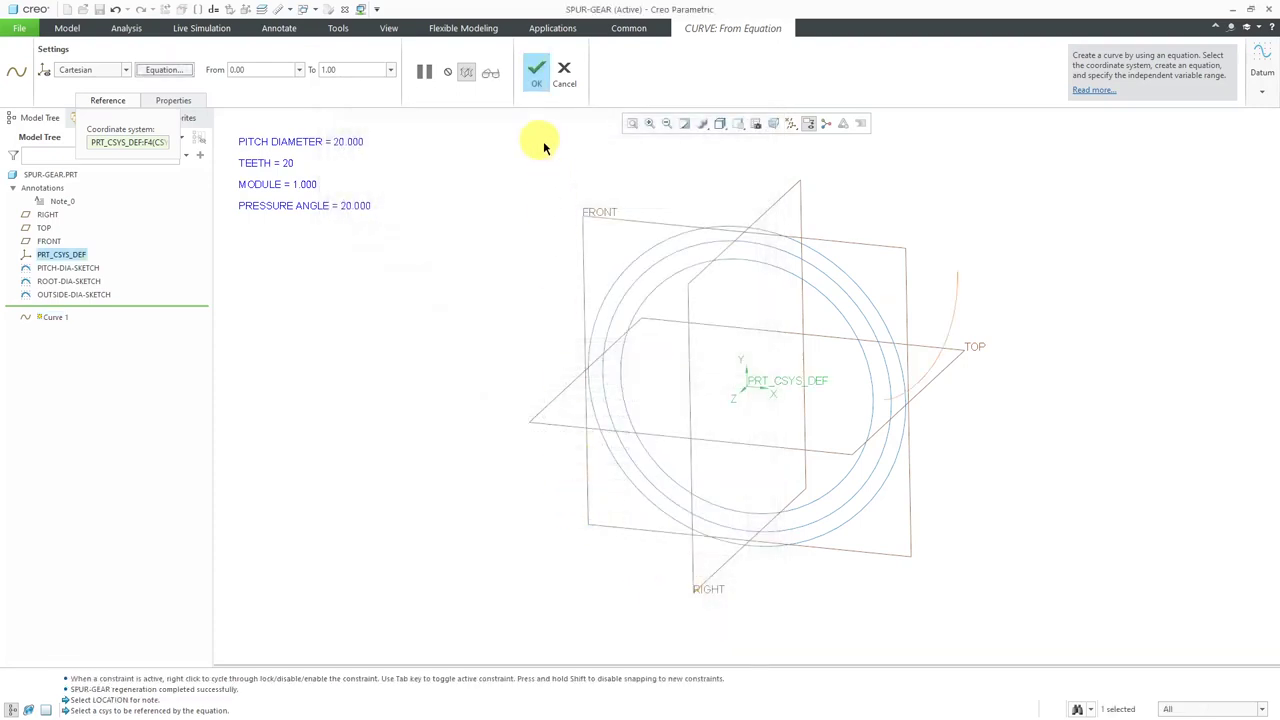
left_click(543, 80)
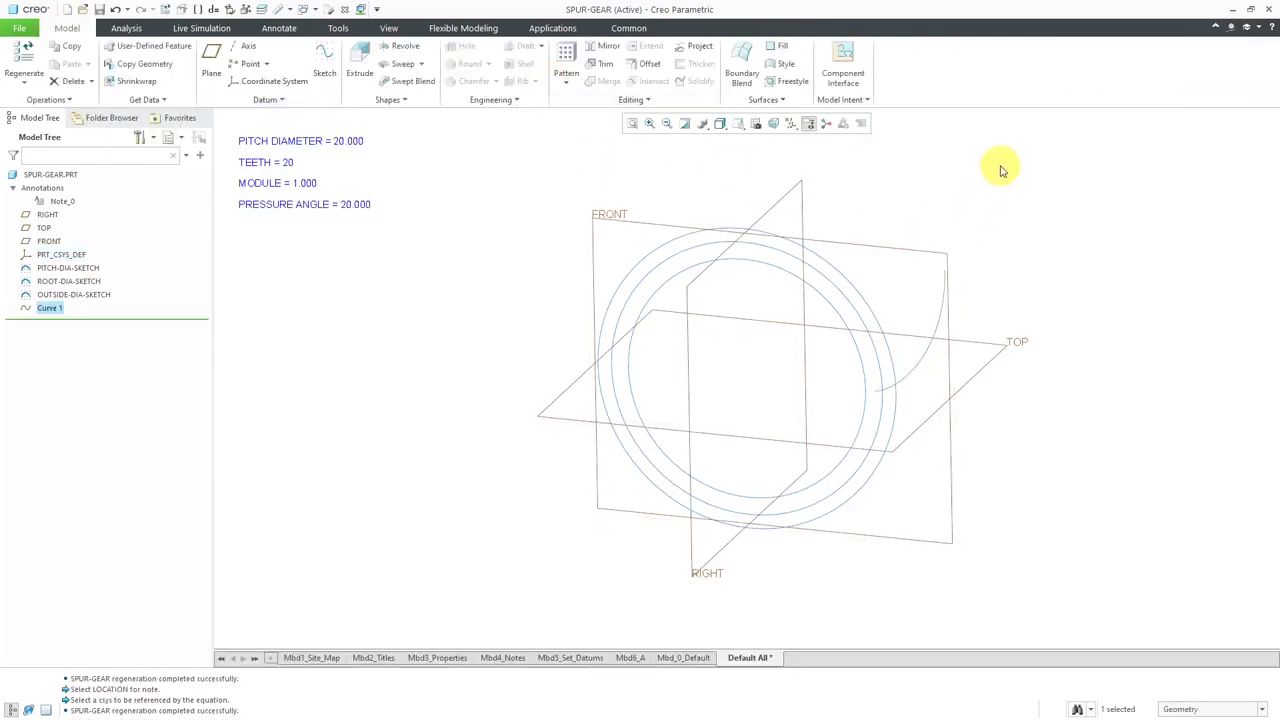
middle_click_drag(986, 220, 979, 228)
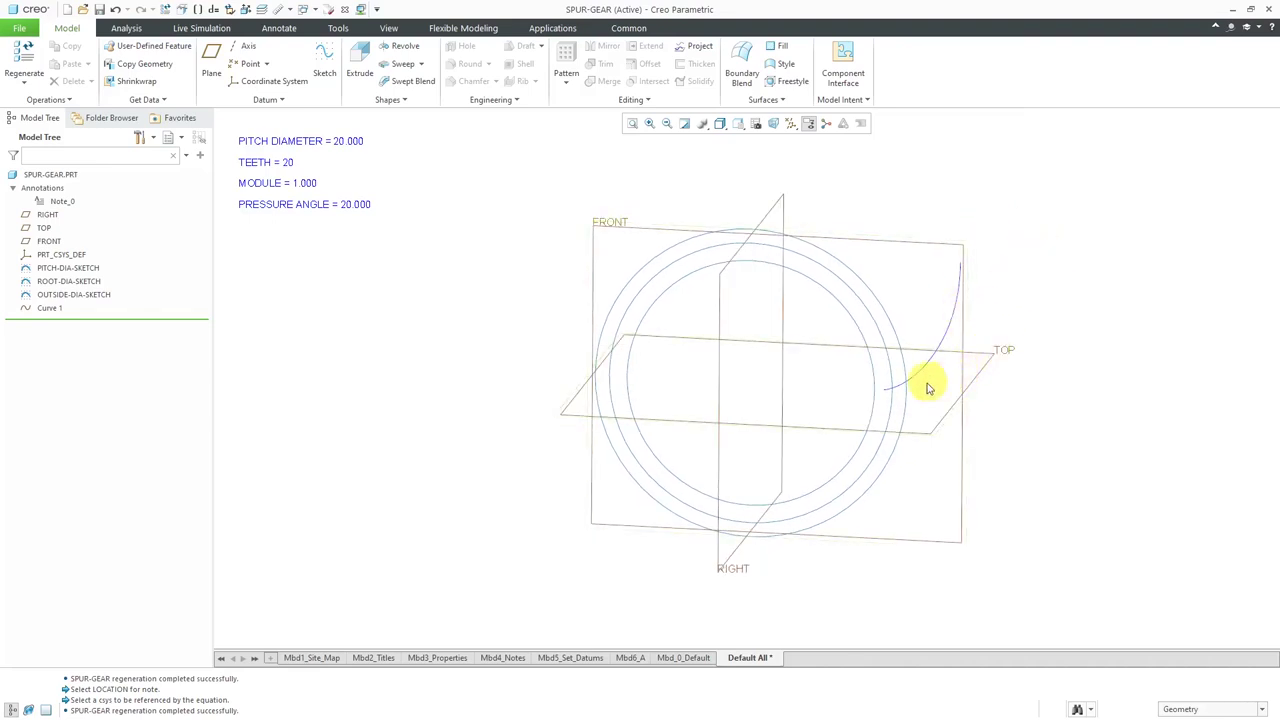
mouse_move(928, 388)
middle_mouse_down()
mouse_move(874, 349)
mouse_move(929, 329)
mouse_move(946, 376)
middle_mouse_up()
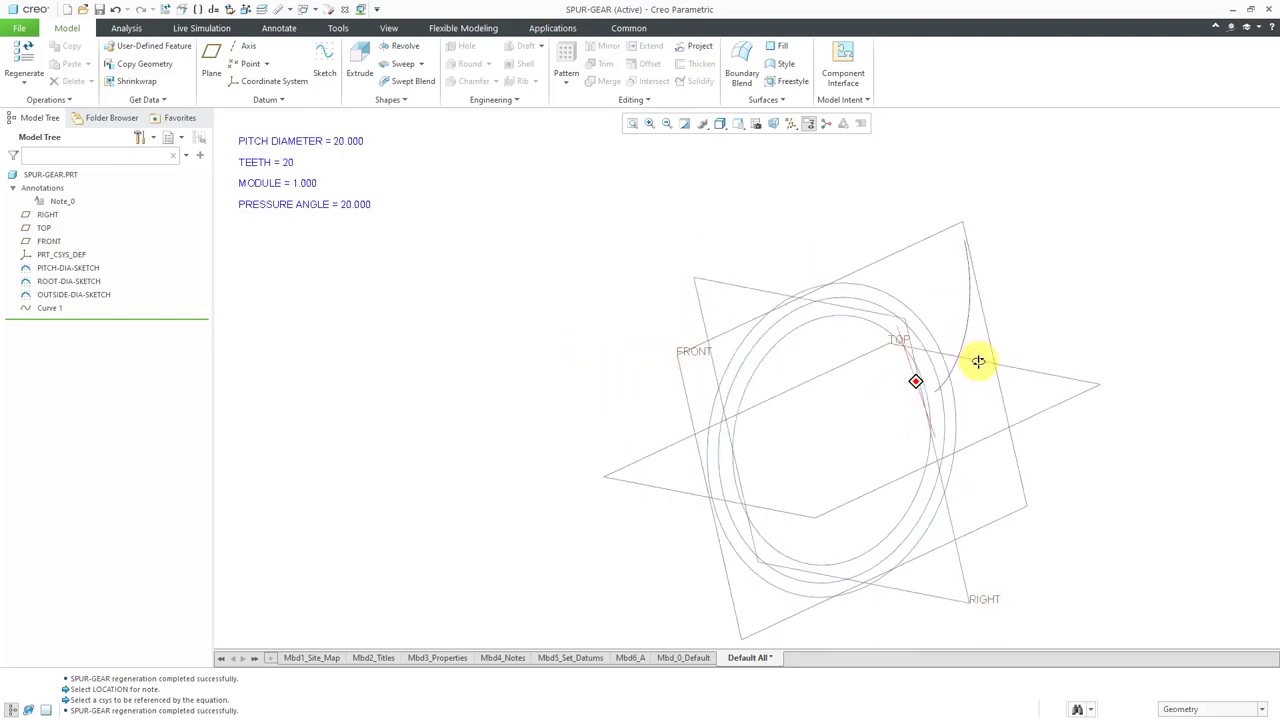
middle_click_drag(978, 361, 917, 369)
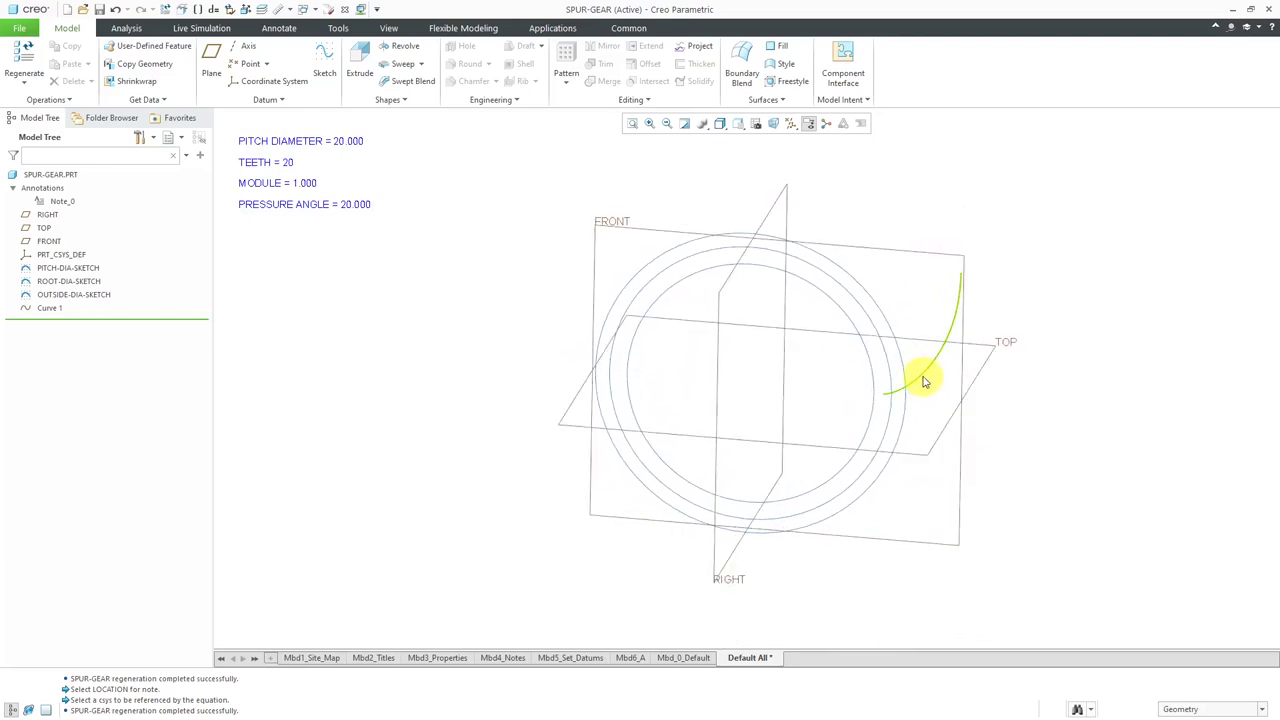
Trim Curve 1 at the outer circle, keeping only the inner portion of the involute.
left_click(922, 381)
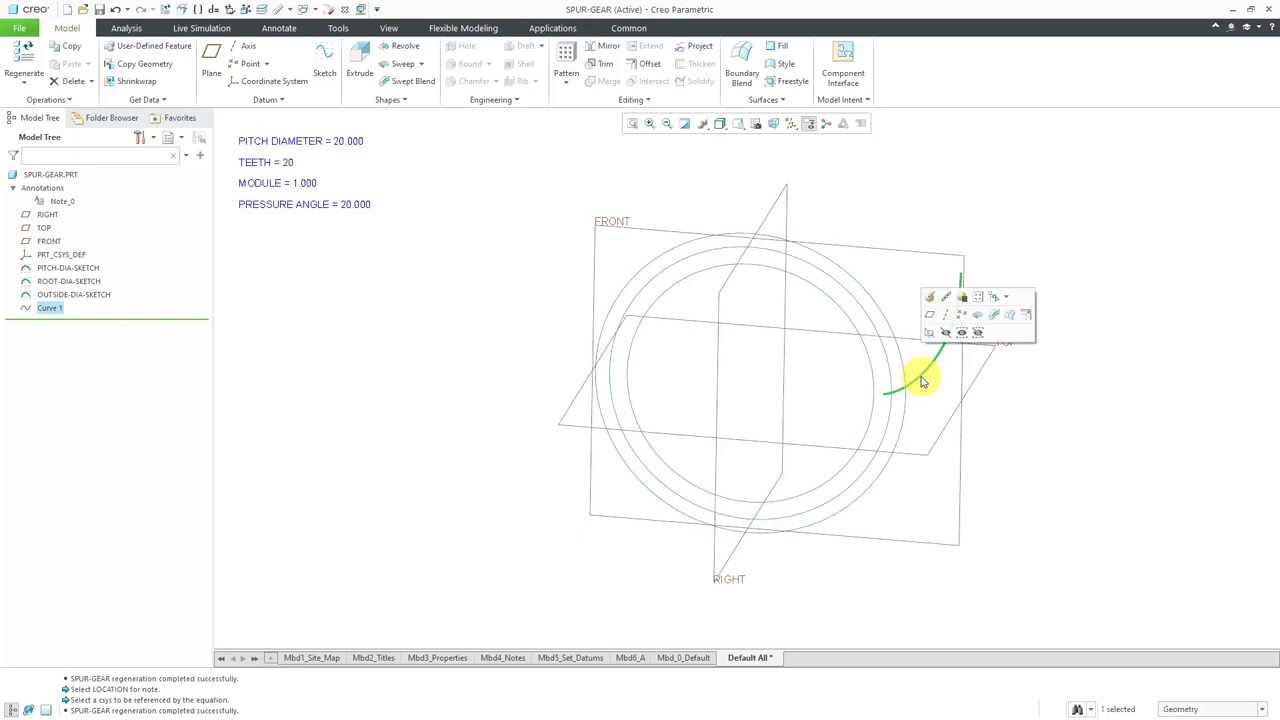
left_click(594, 63)
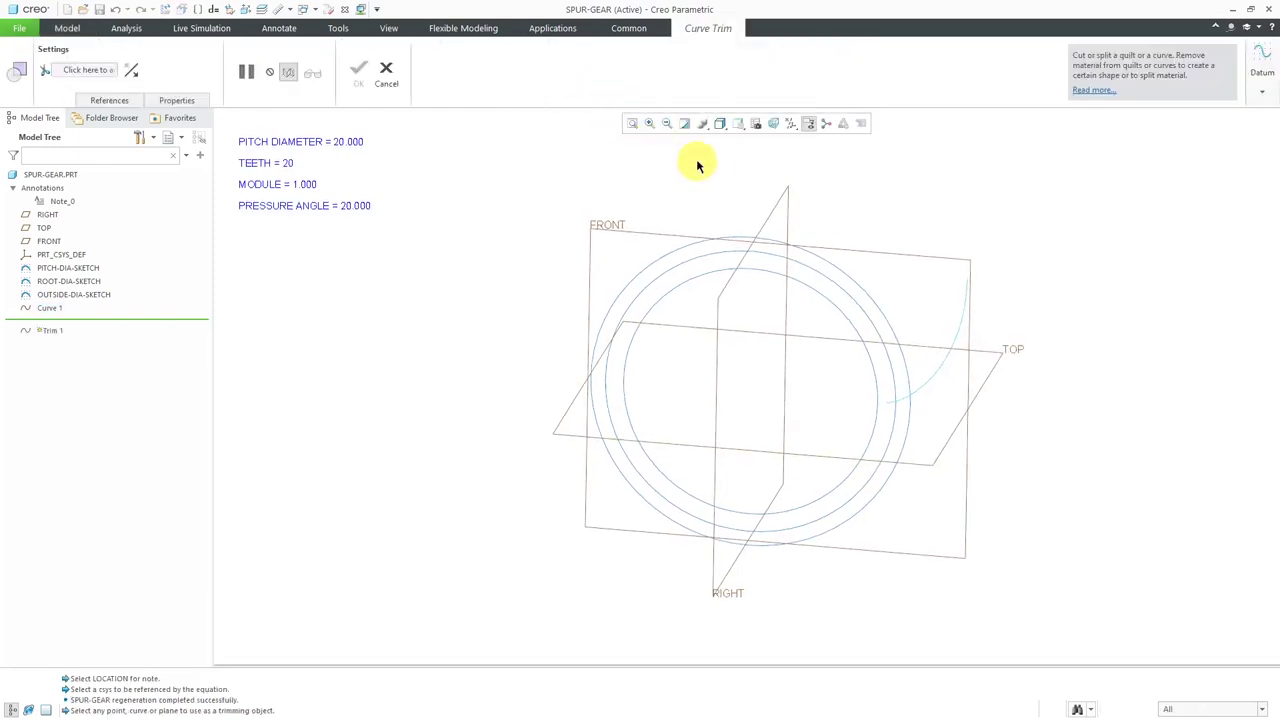
left_click(907, 384)
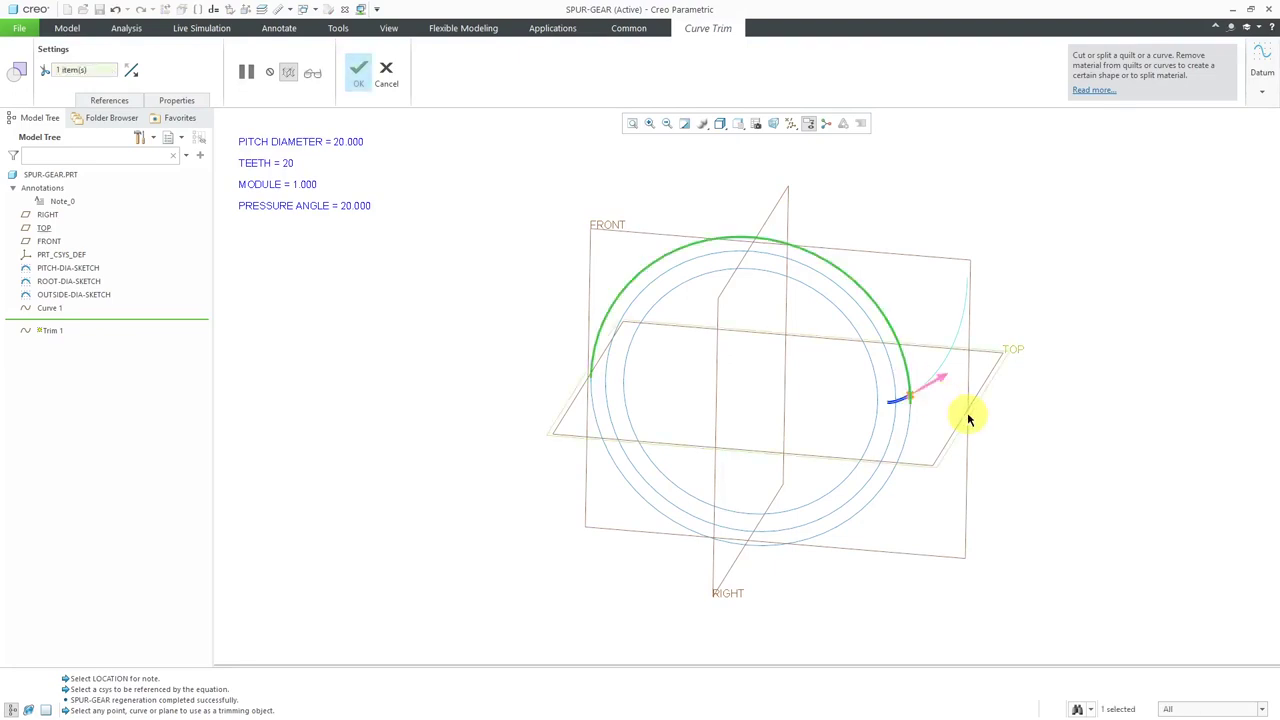
scroll(920, 406, "up", 5)
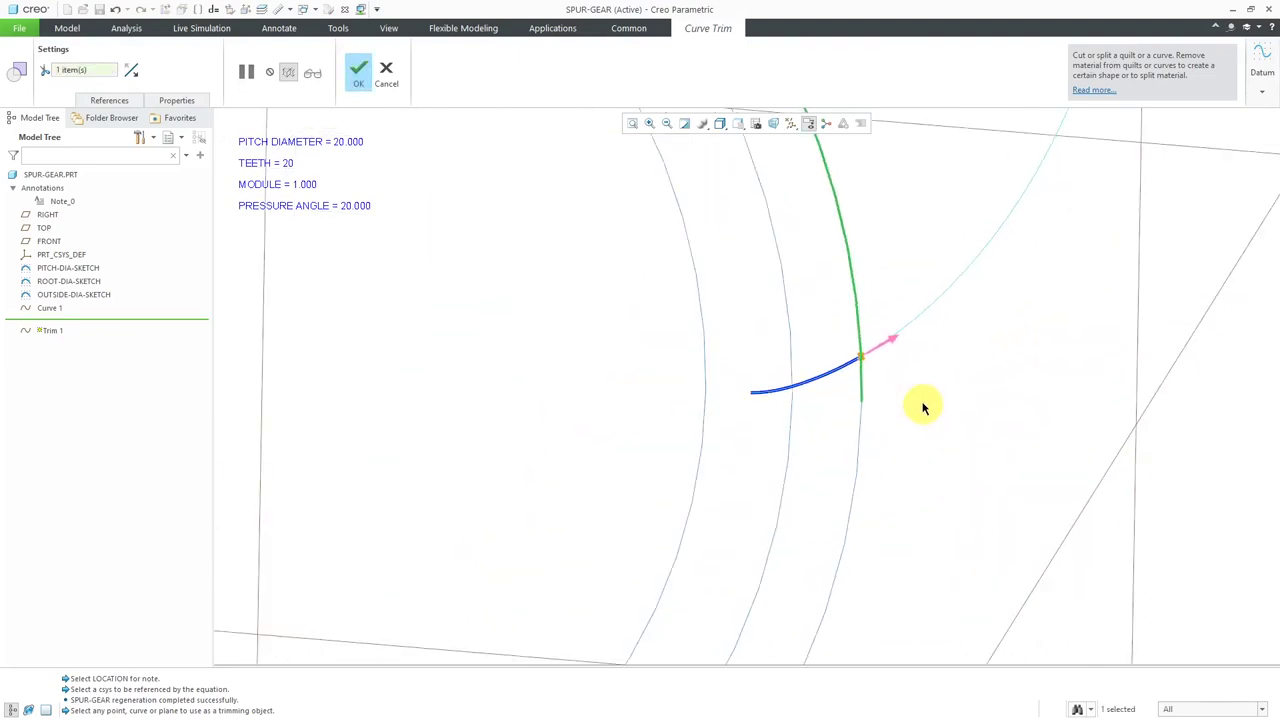
left_click(892, 350)
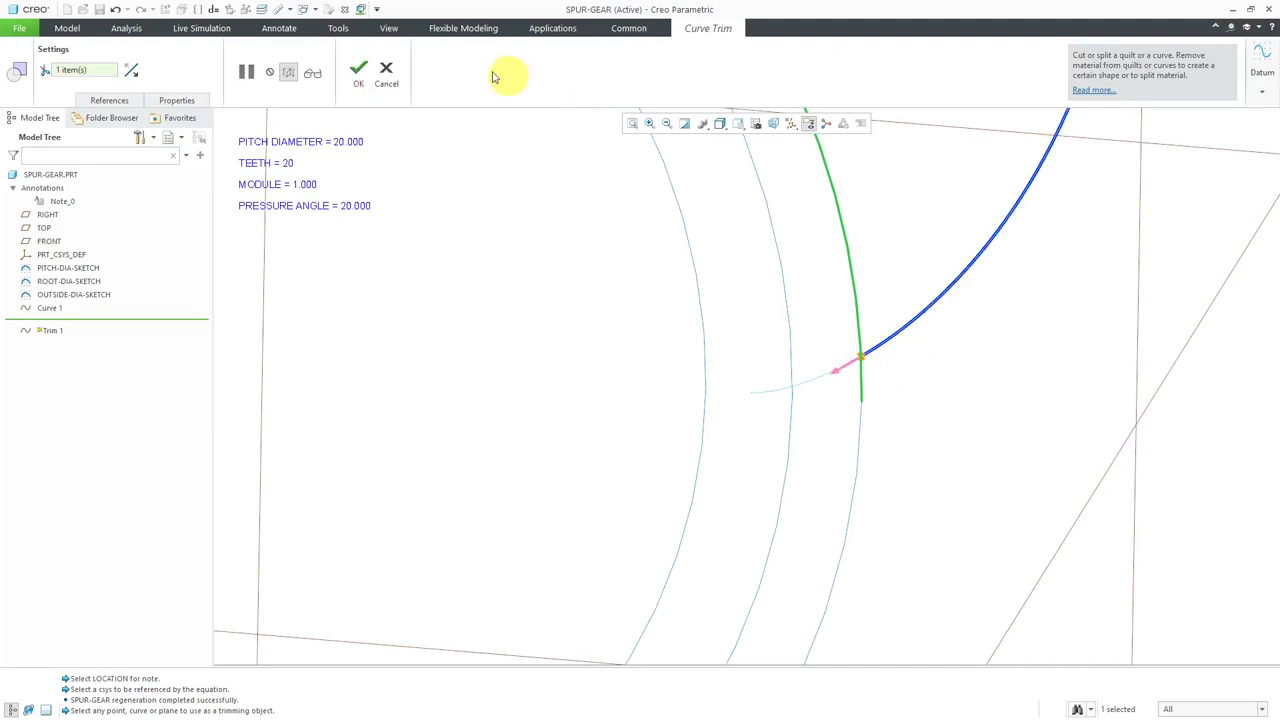
left_click(362, 74)
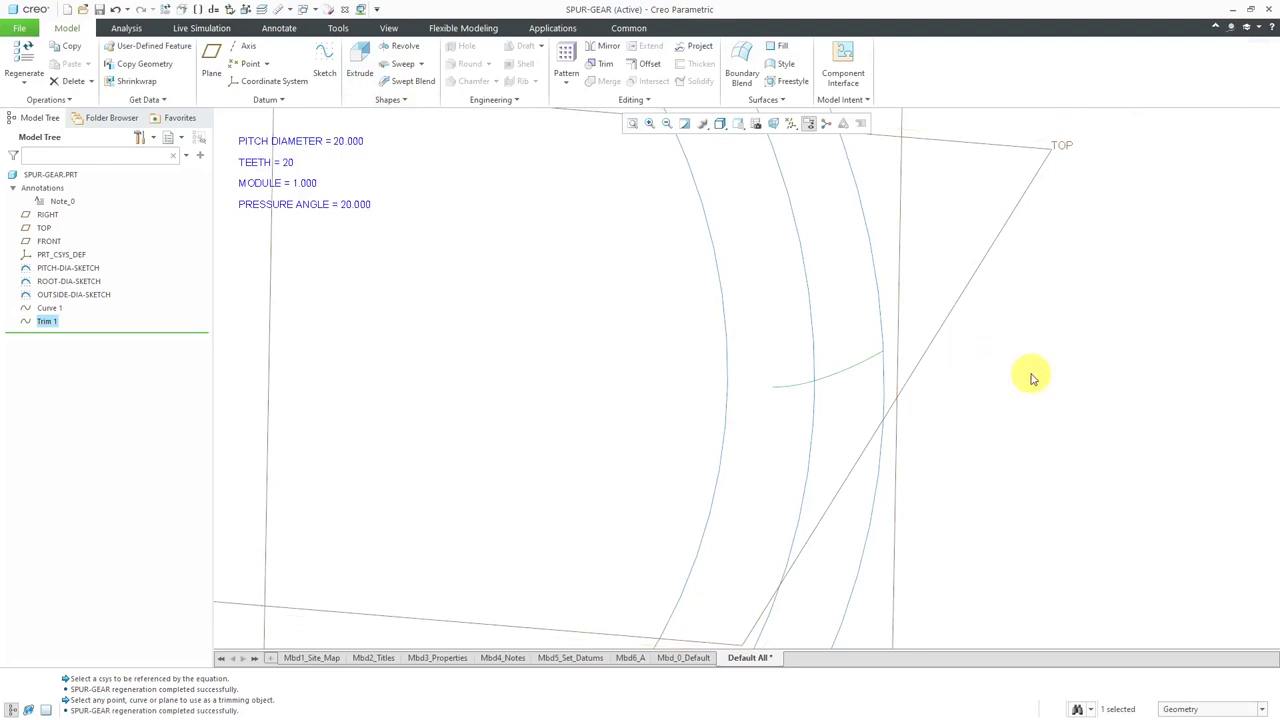
scroll(734, 316, "up", 2)
scroll(871, 391, "up", 2)
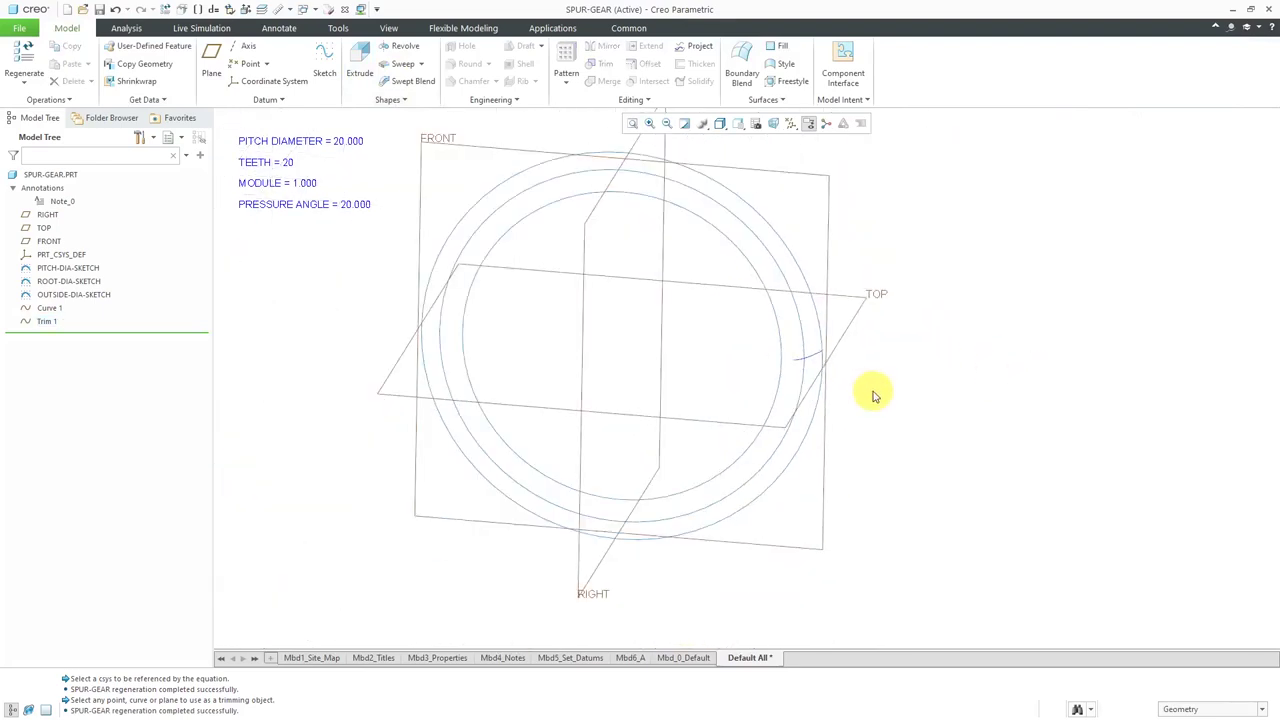
scroll(798, 327, "down", 1)
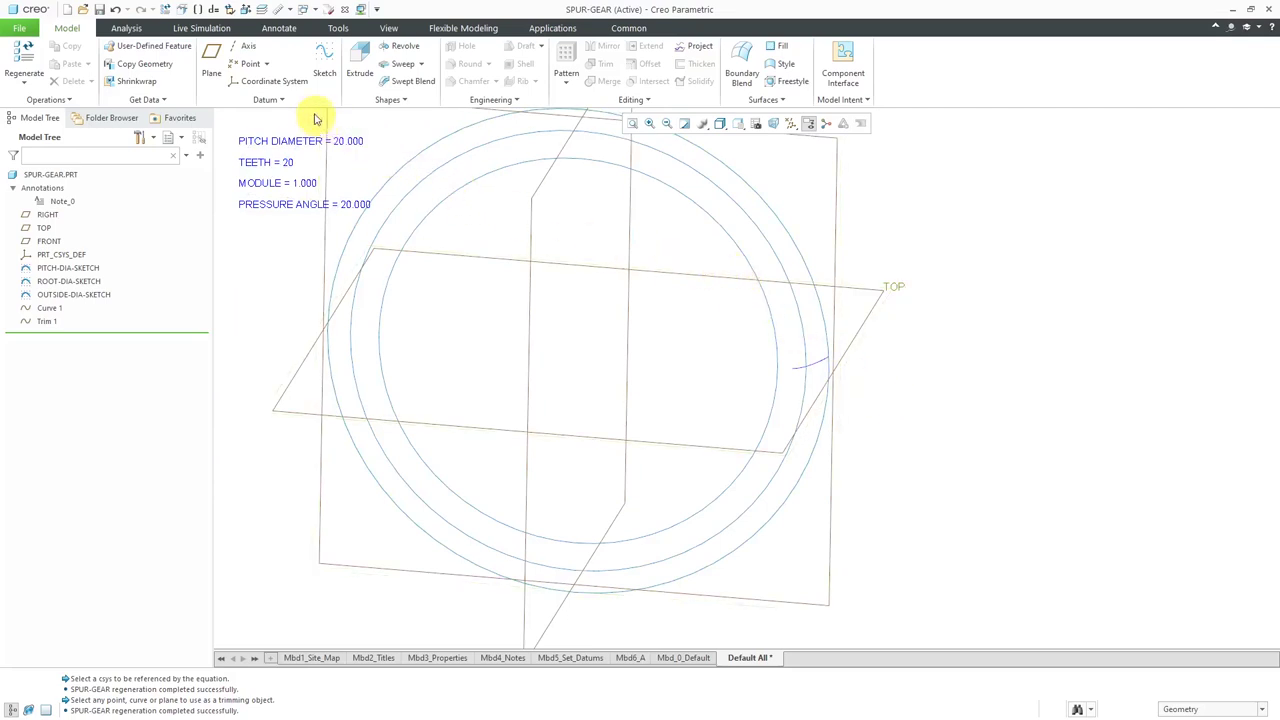
Create a datum axis named CENTER-AXIS through the RIGHT and TOP planes.
left_click(249, 48)
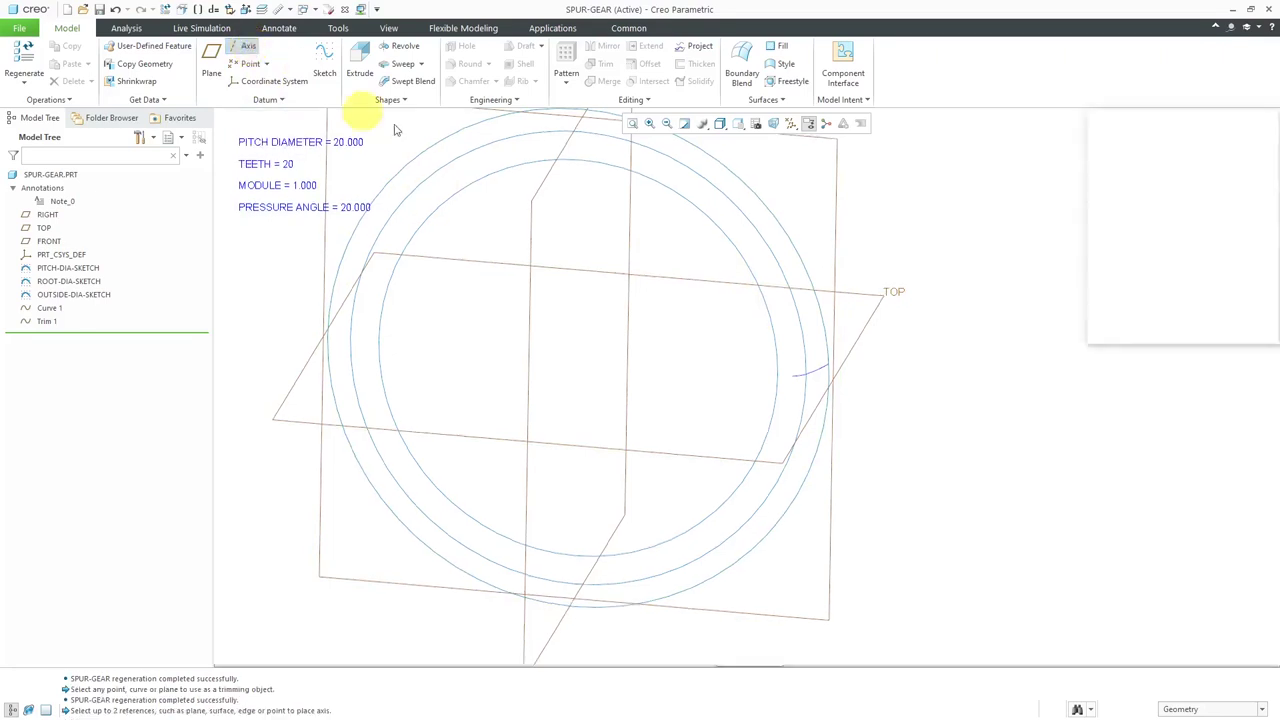
left_click(626, 246)
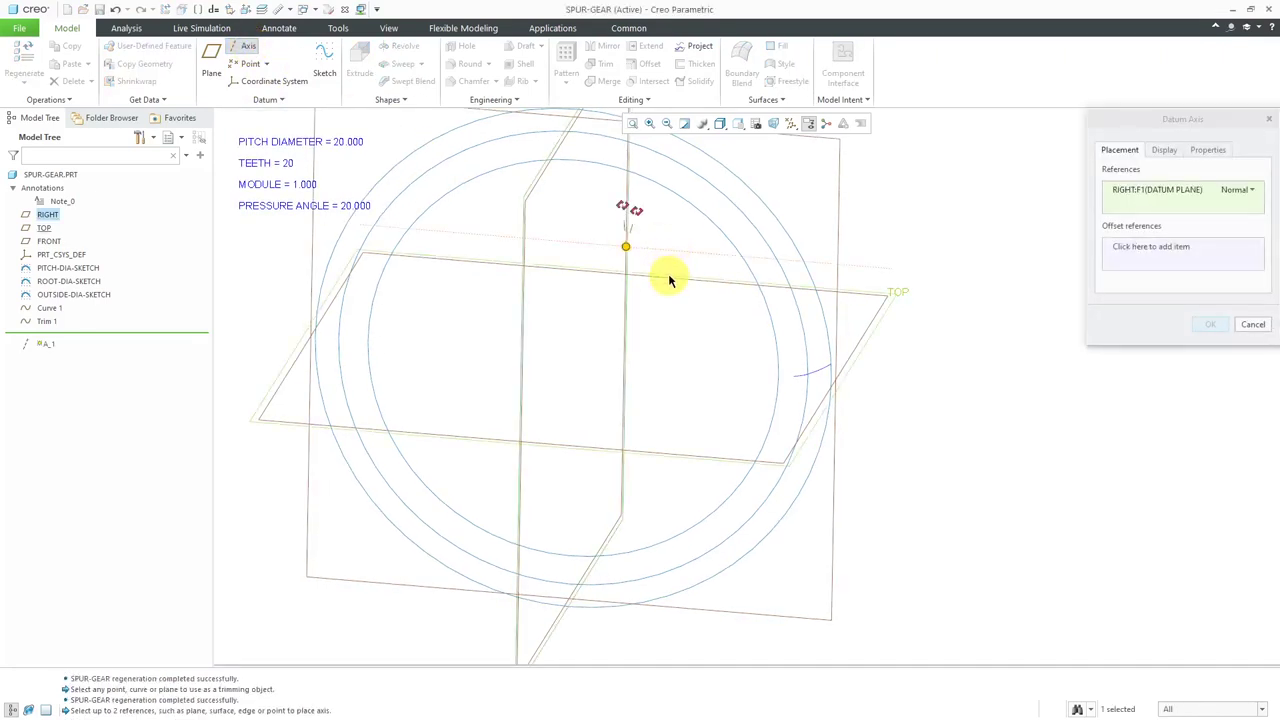
left_click(667, 273, "ctrl")
left_click(1209, 150)
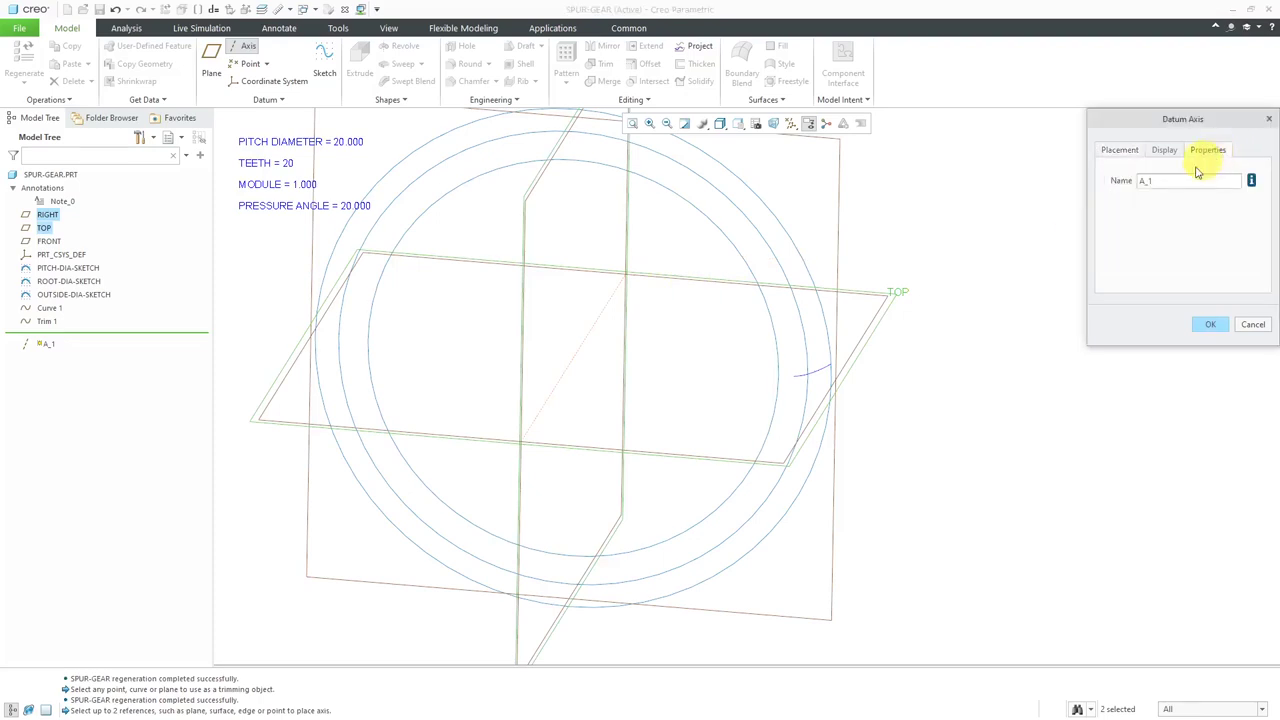
type("CENTER-AXIS")
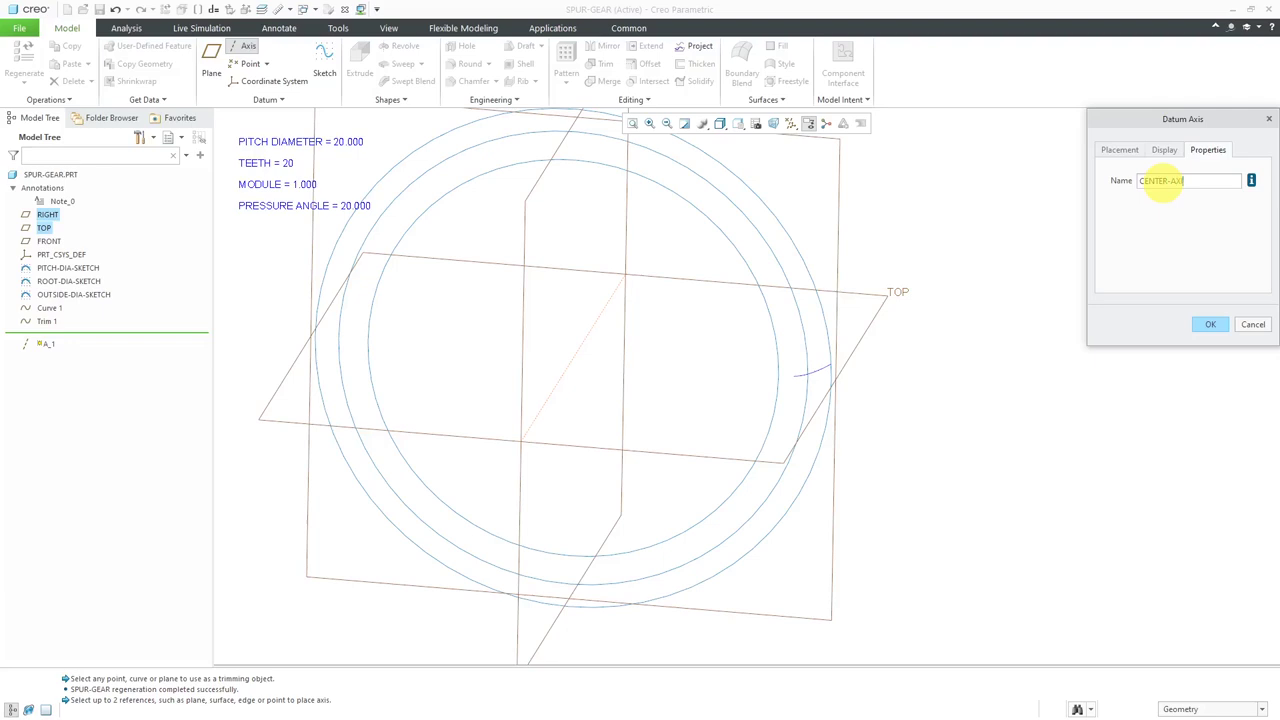
left_click(1210, 324)
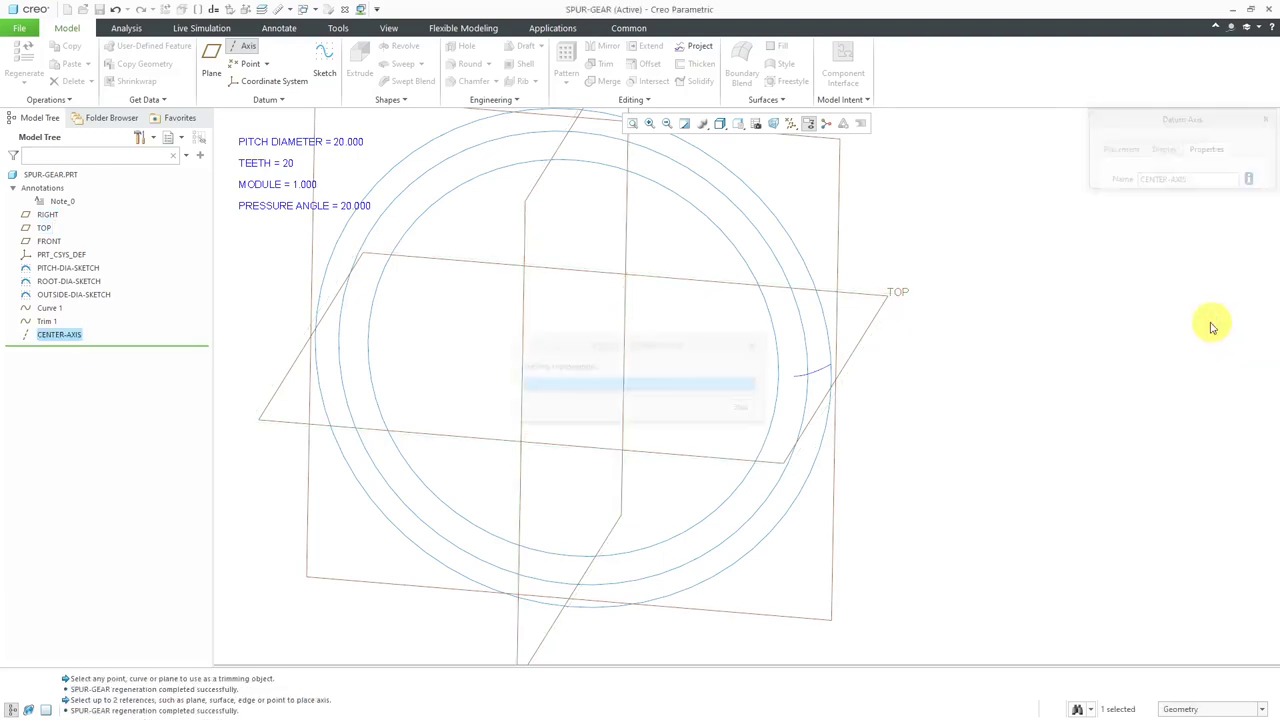
Rename Curve 1 to INVOLUTE-CURVE in the model tree.
left_click(56, 313)
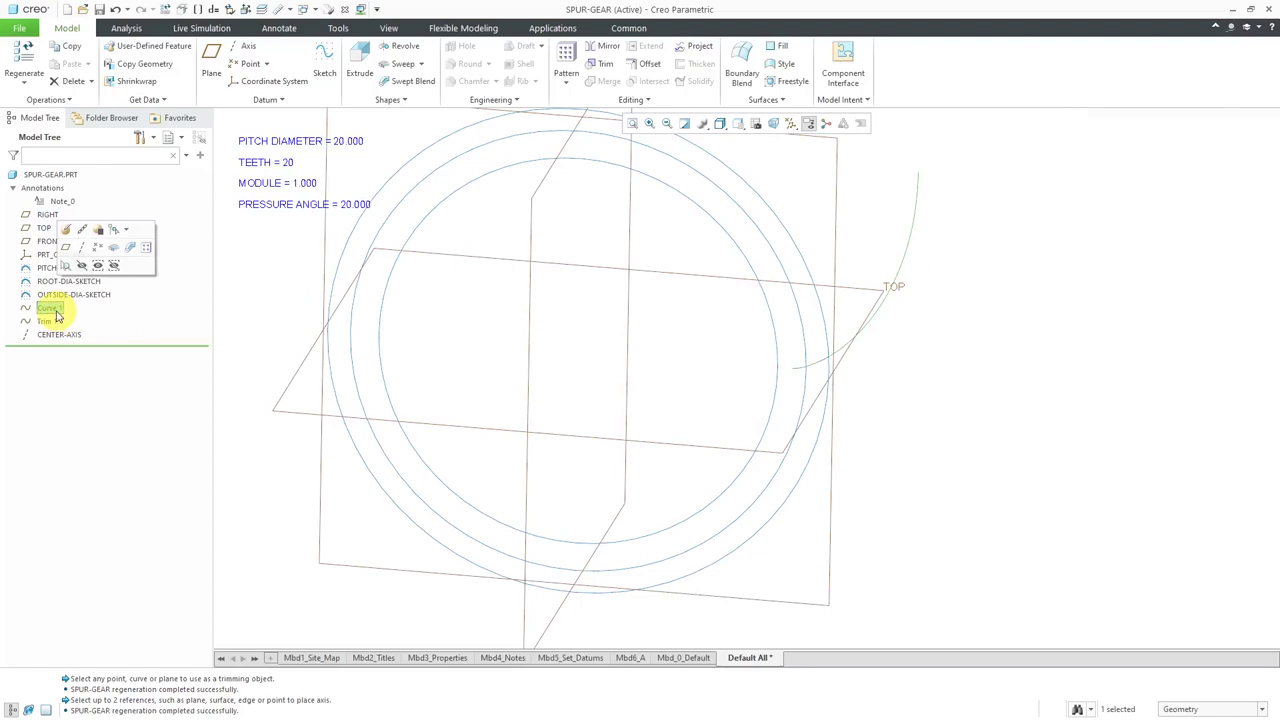
double_click(56, 313)
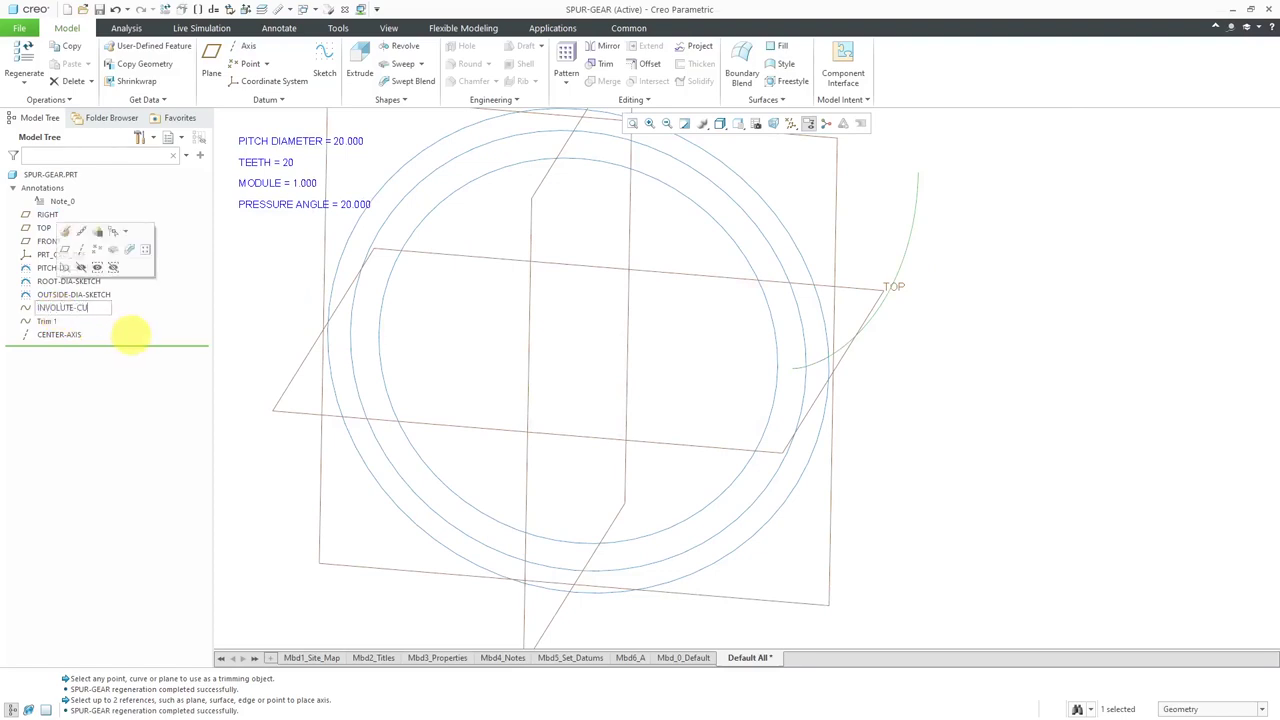
type("INVOLUTE-CURVE")
key("Return")
left_click(238, 307)
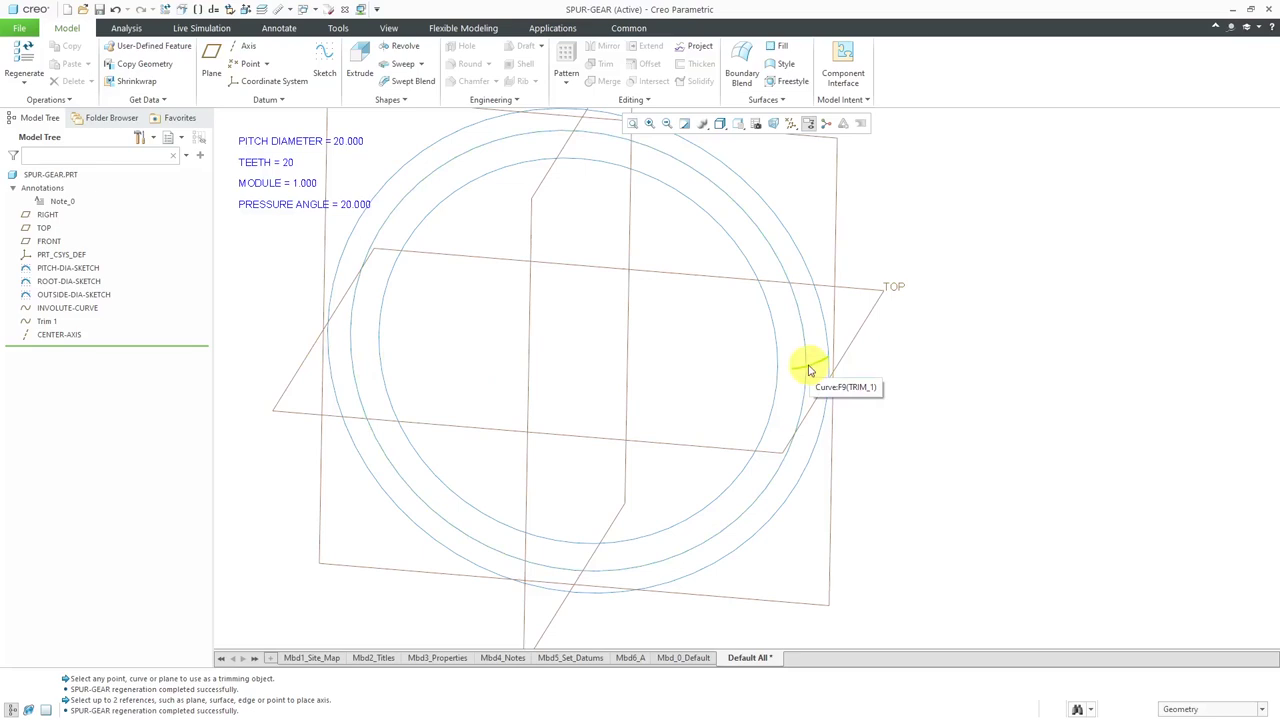
Show datum axes and create a datum plane through CENTER-AXIS rotated 6.0 from TOP.
left_click(791, 123)
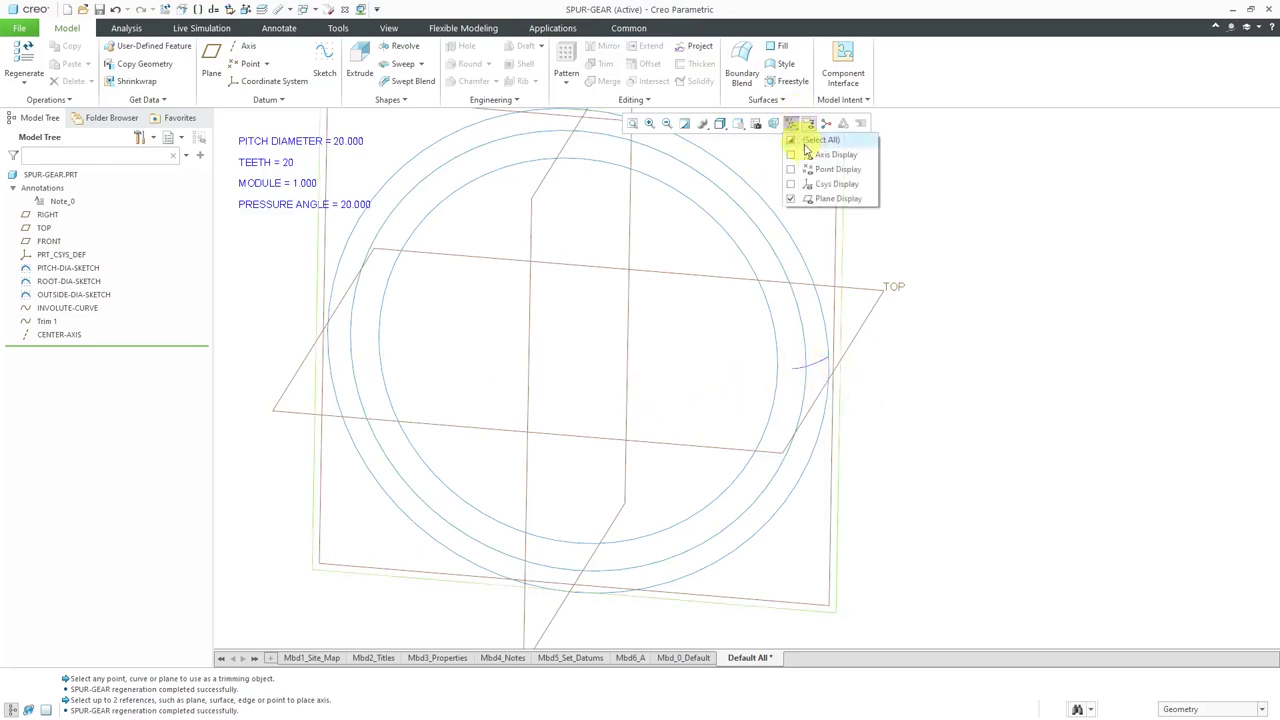
left_click(828, 154)
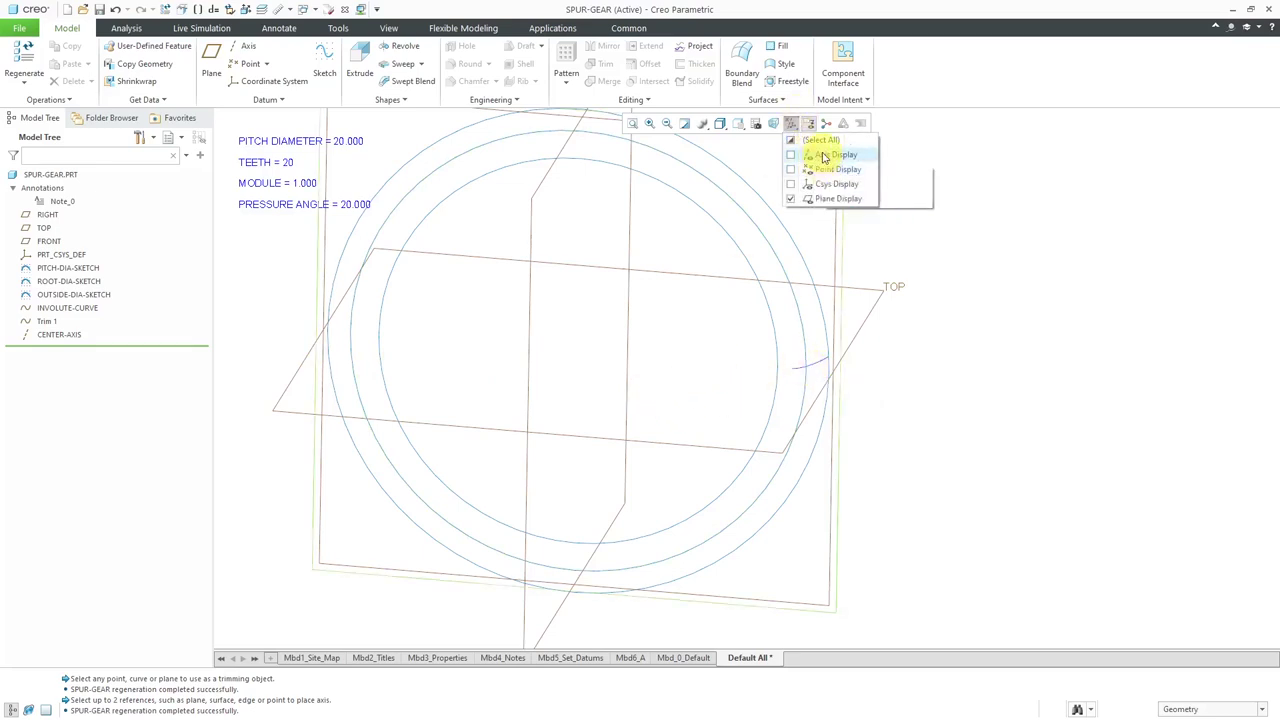
left_click(561, 386)
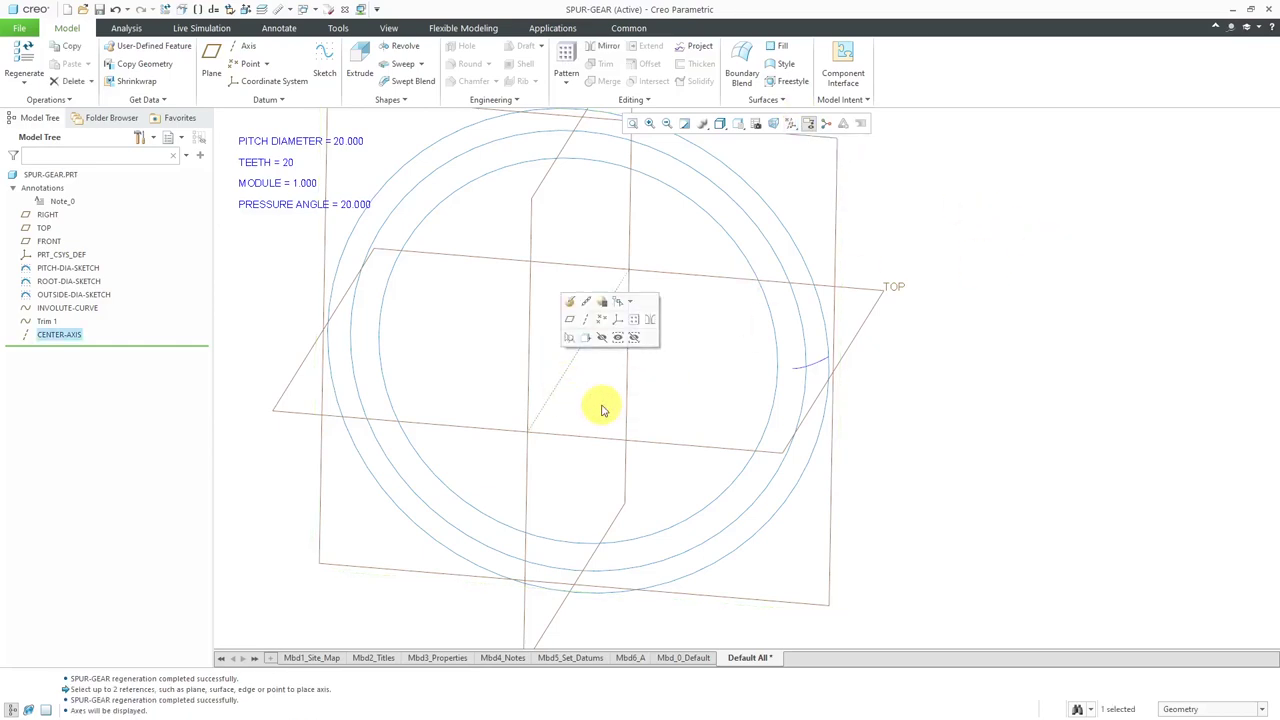
left_click(570, 318)
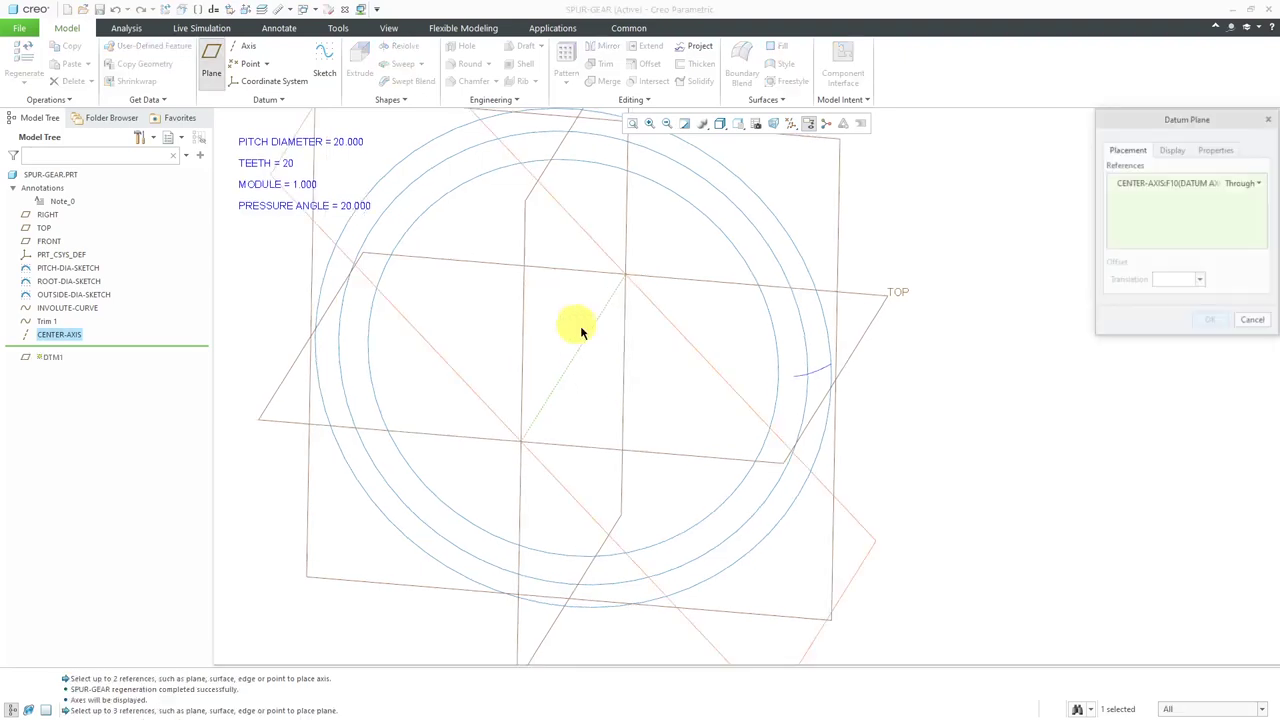
left_click(869, 334, "ctrl")
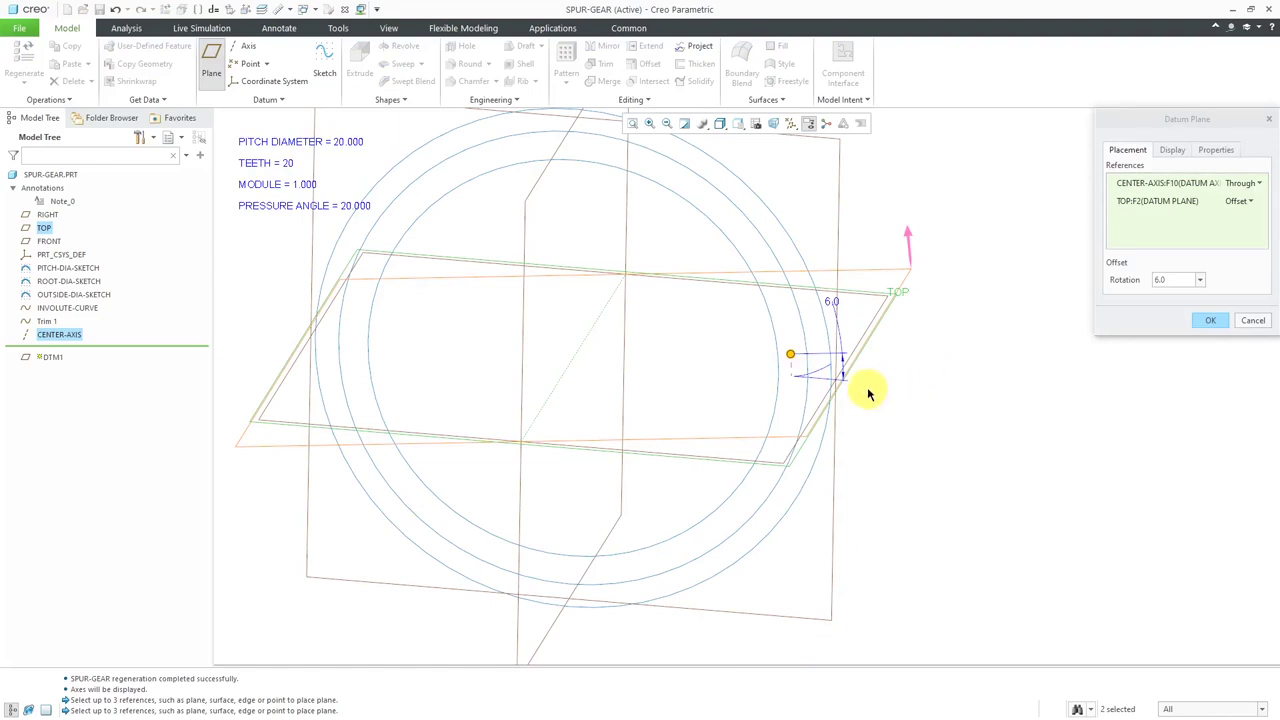
mouse_move(869, 394)
middle_mouse_down()
mouse_move(883, 369)
mouse_move(866, 363)
mouse_move(870, 375)
middle_mouse_up()
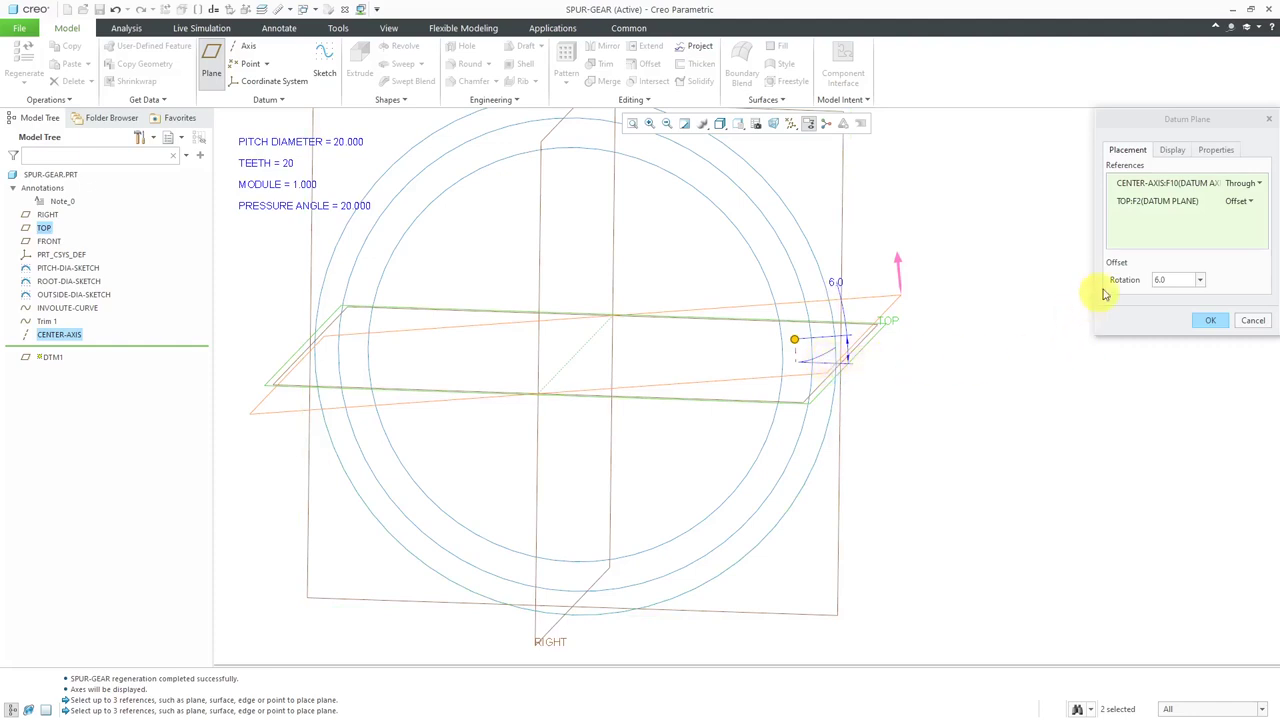
Name the new datum plane MIRROR-PLANE and confirm its creation.
left_click(1216, 151)
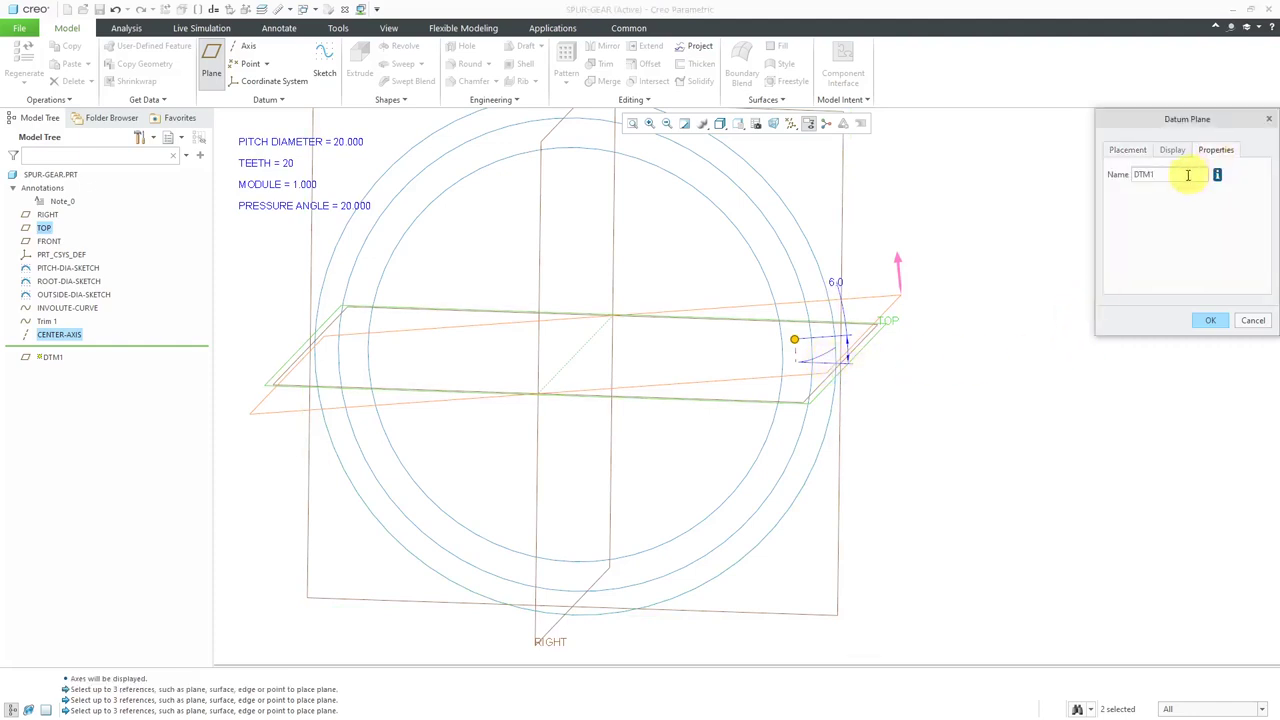
type("MIRRO")
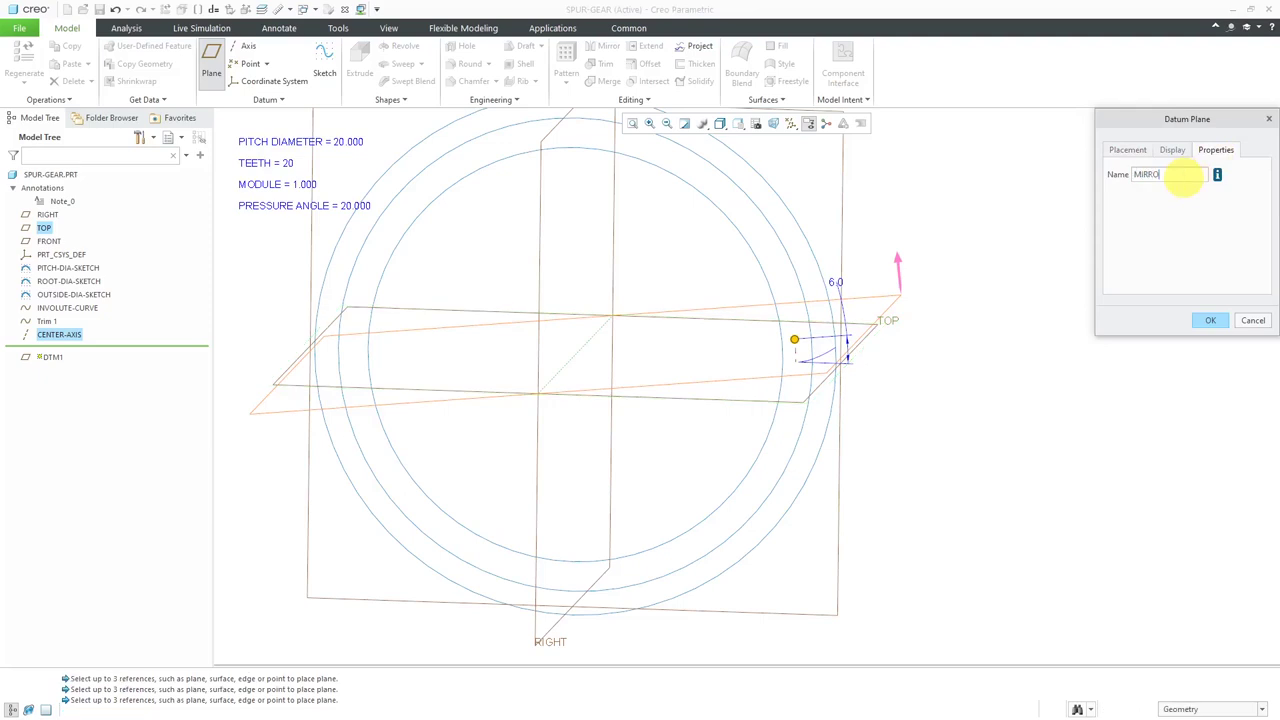
type("R-PLANE")
key("Return")
left_click(1214, 320)
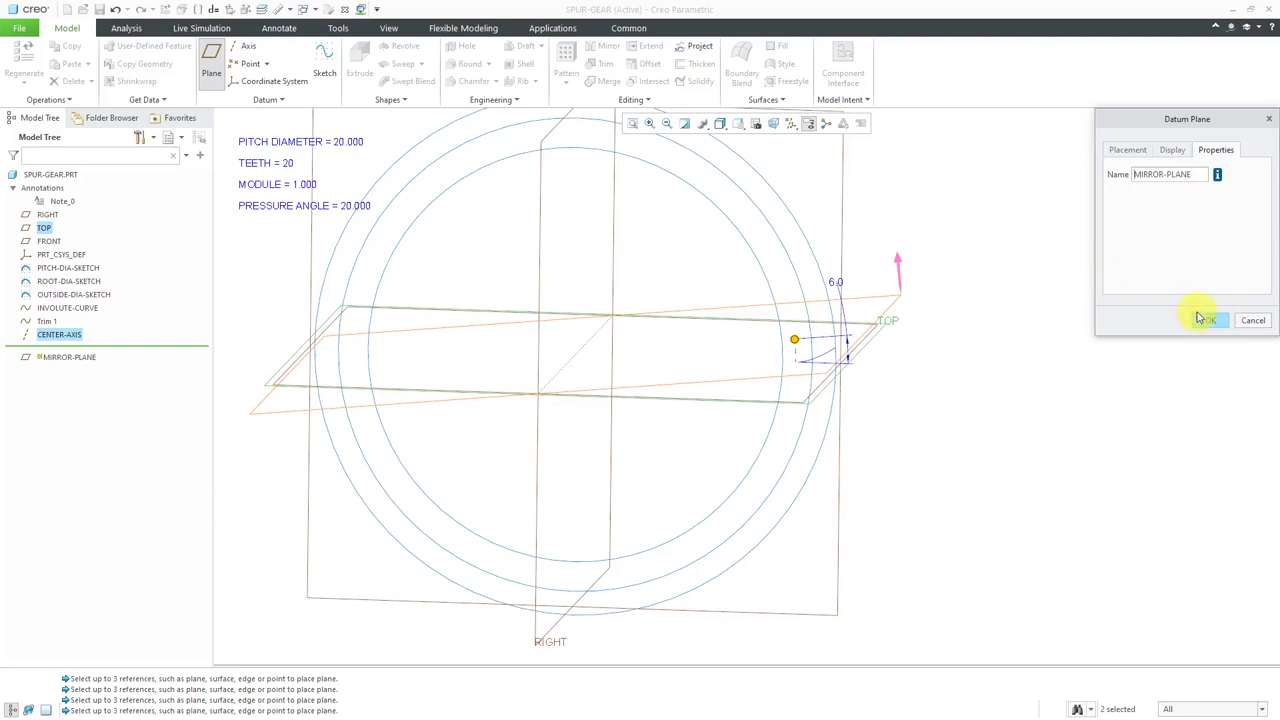
left_click(1141, 153)
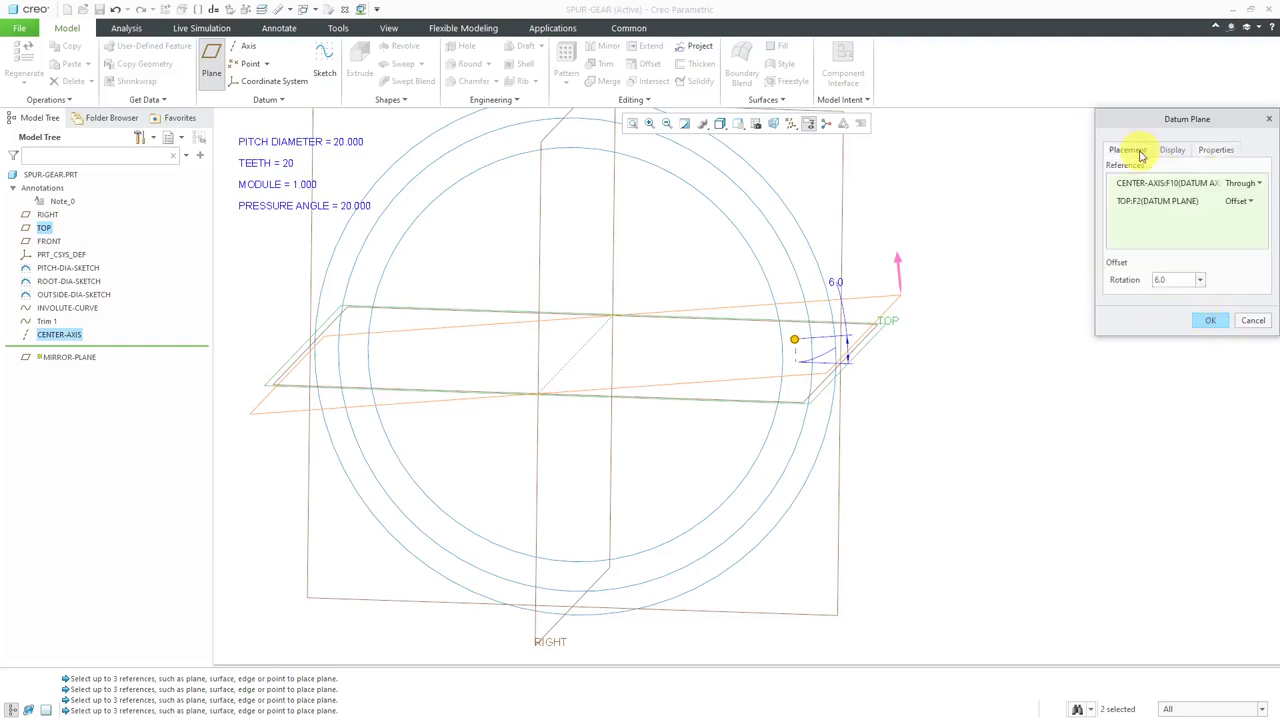
left_click(1234, 153)
left_click(1212, 318)
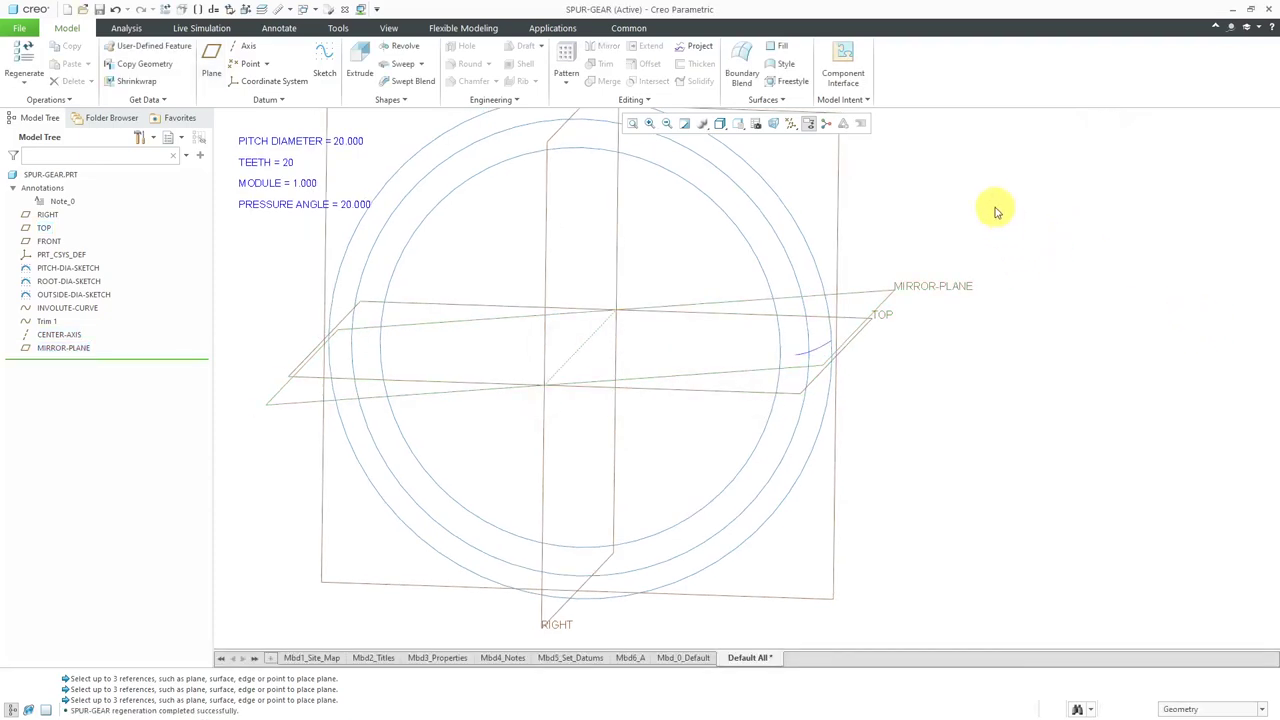
Mirror the trimmed involute curve about MIRROR-PLANE to create Mirror 1.
middle_click_drag(923, 391, 912, 385)
left_click(912, 385)
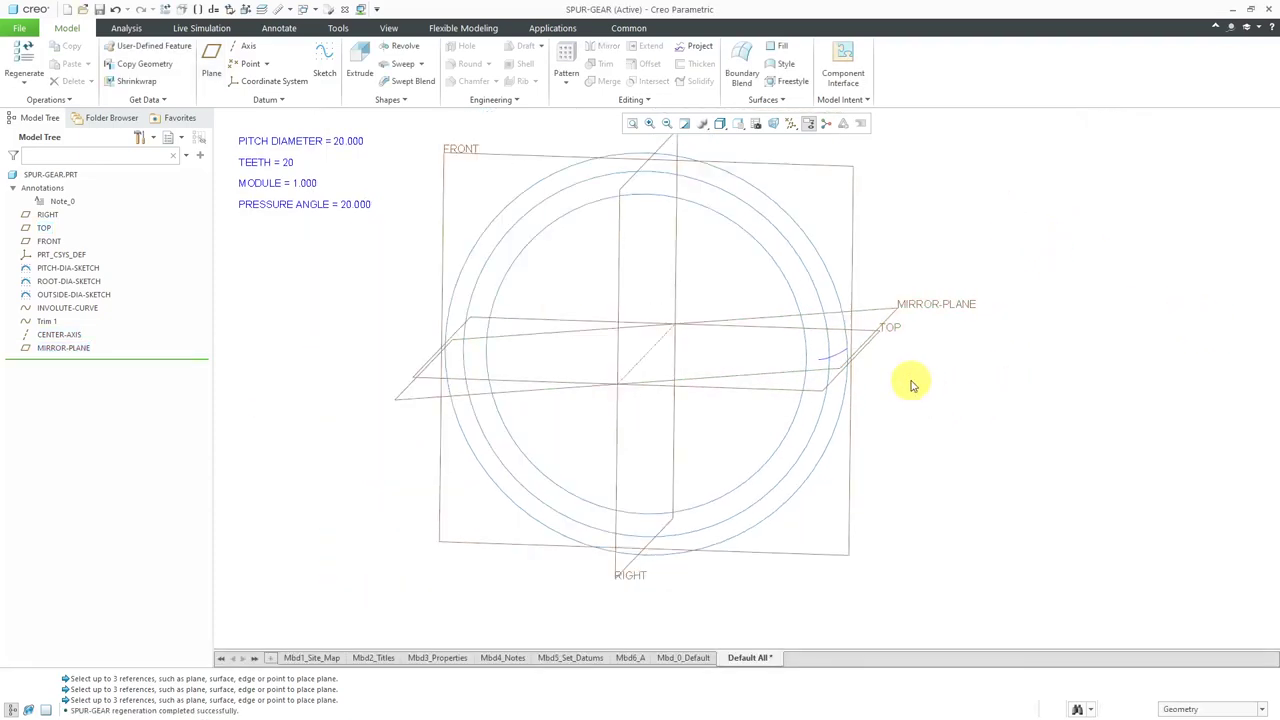
left_click(838, 362)
left_click(606, 50)
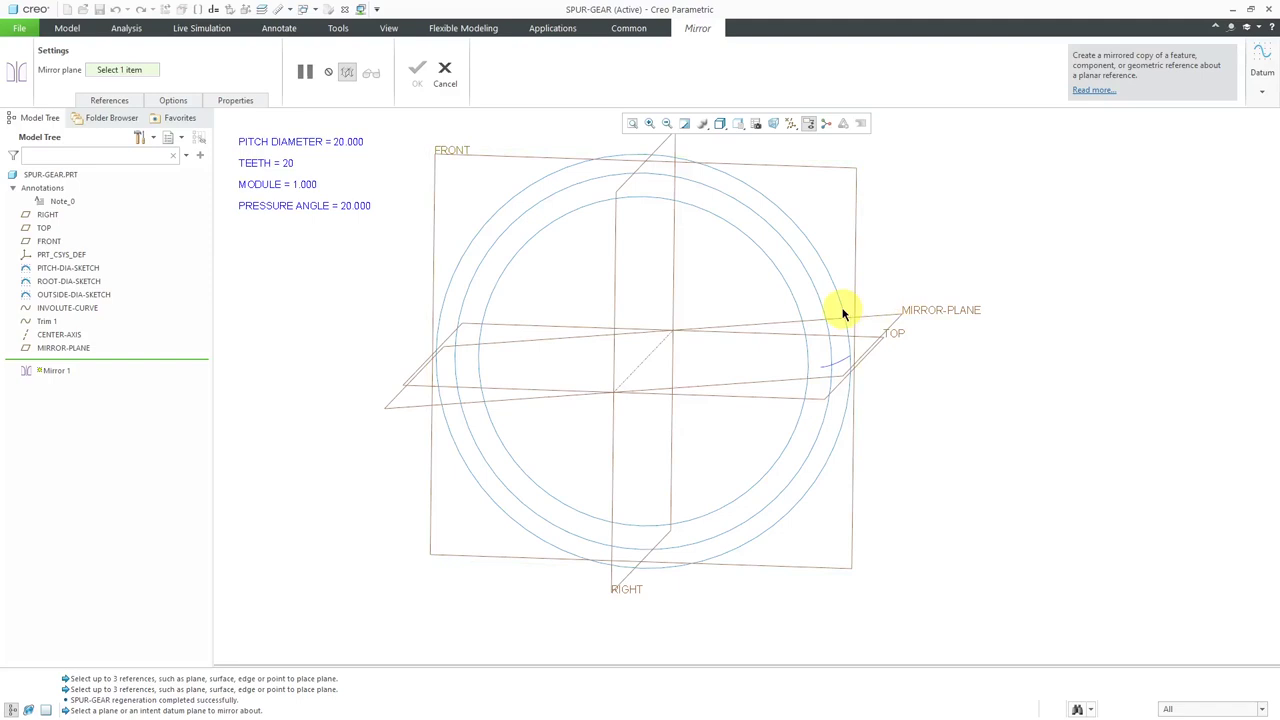
left_click(898, 318)
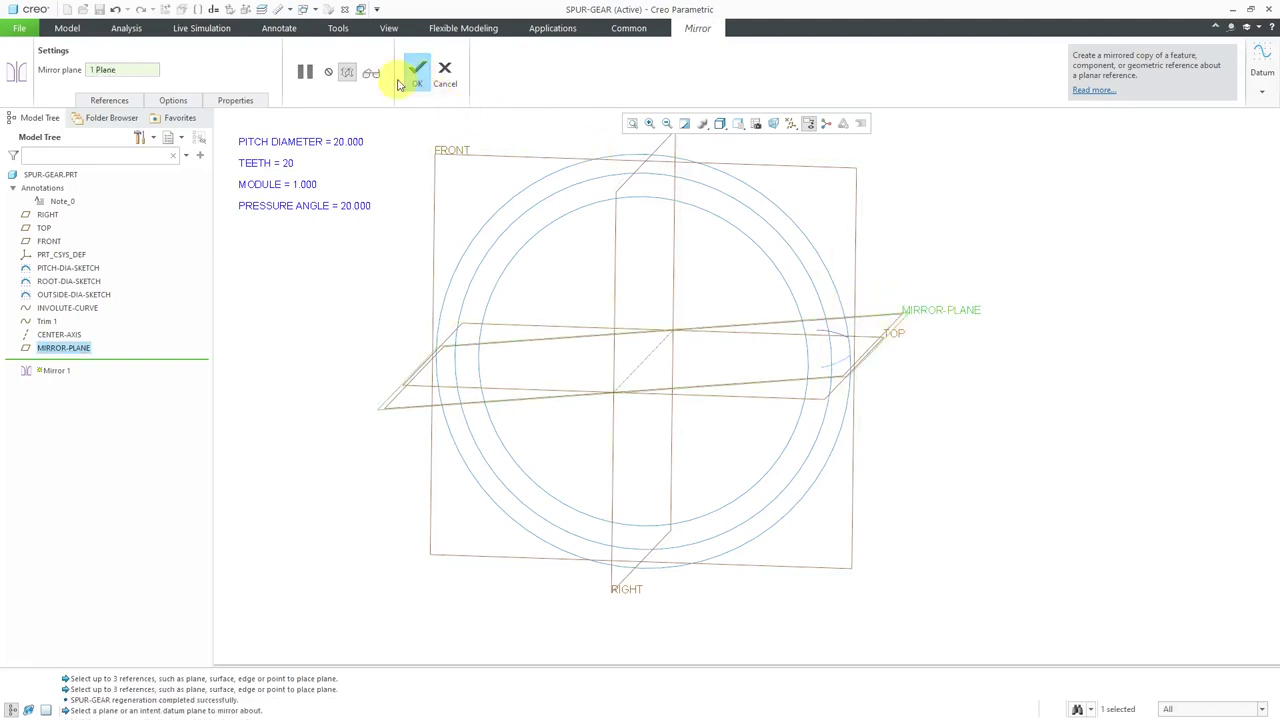
left_click(175, 100)
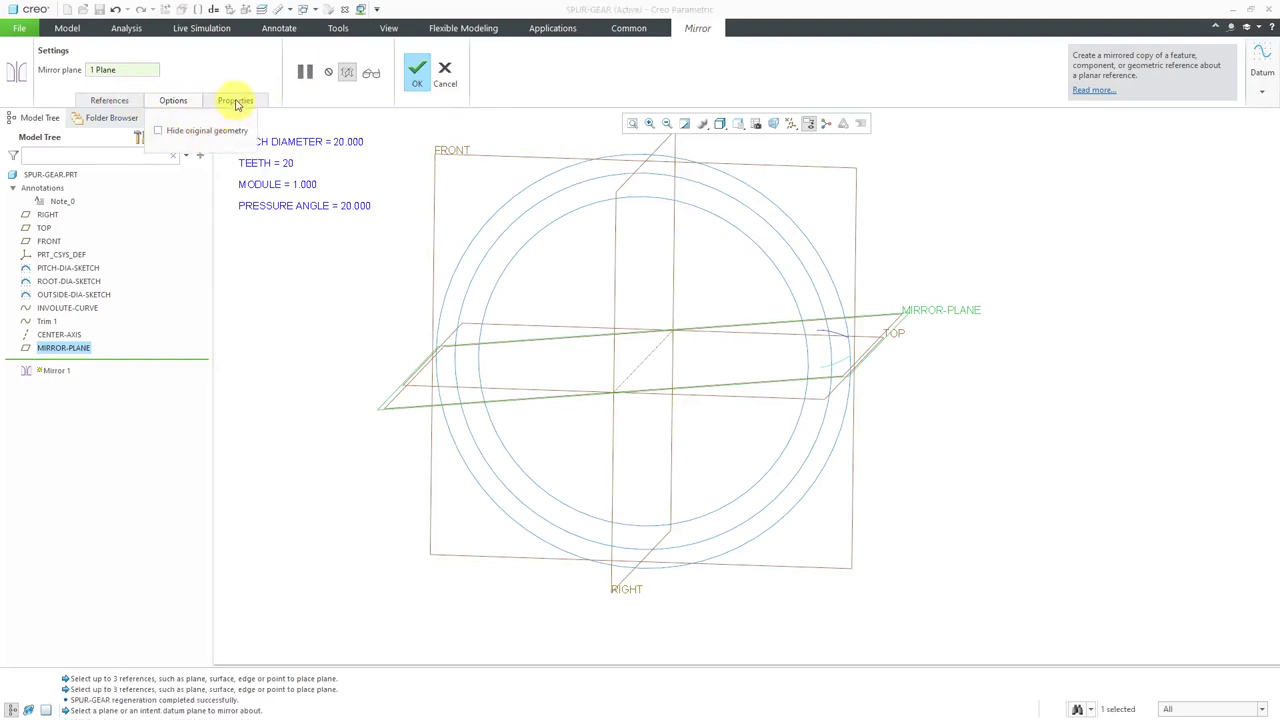
left_click(415, 68)
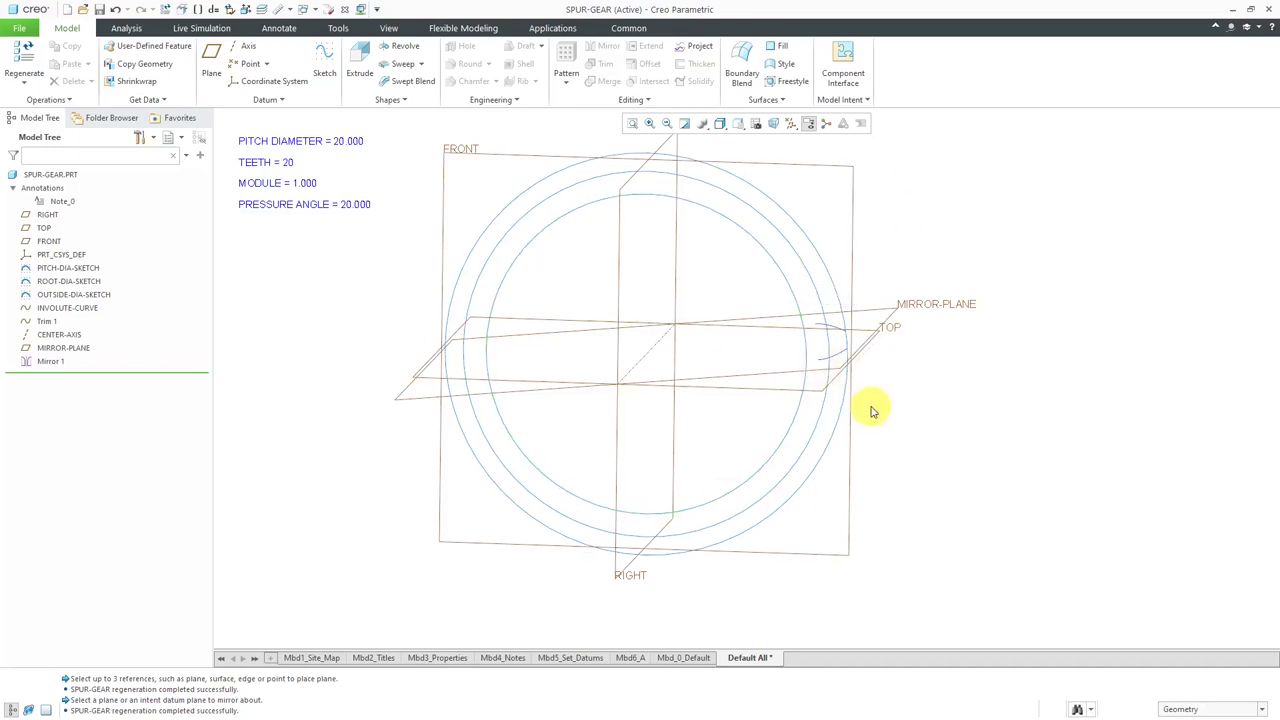
Hide the MIRROR-PLANE and RIGHT datum planes.
scroll(853, 340, "down", 2)
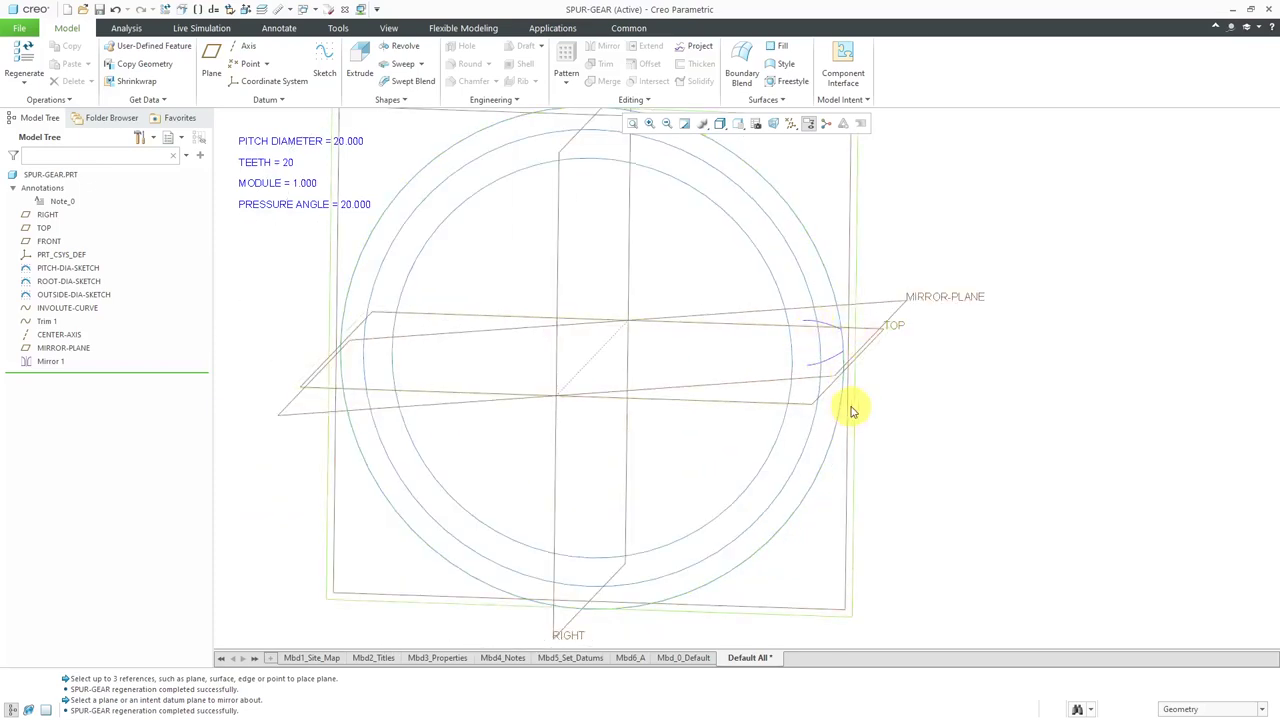
scroll(955, 441, "up", 1)
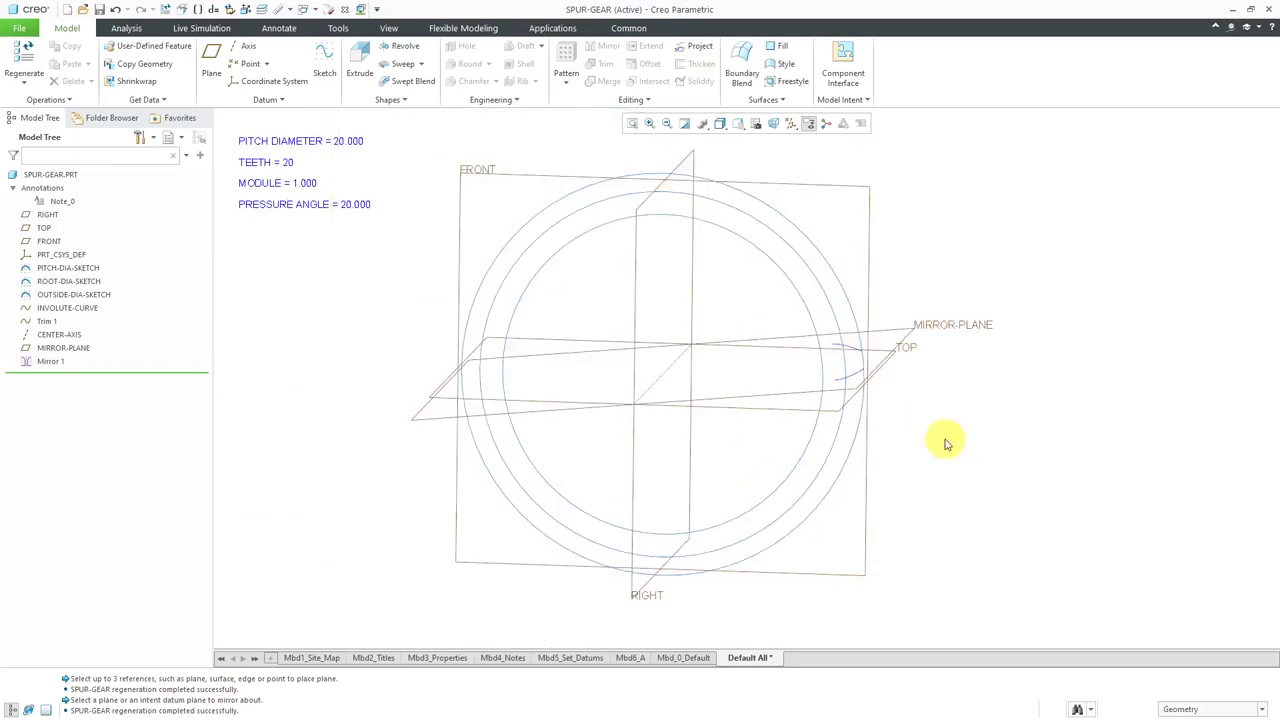
left_click(913, 333)
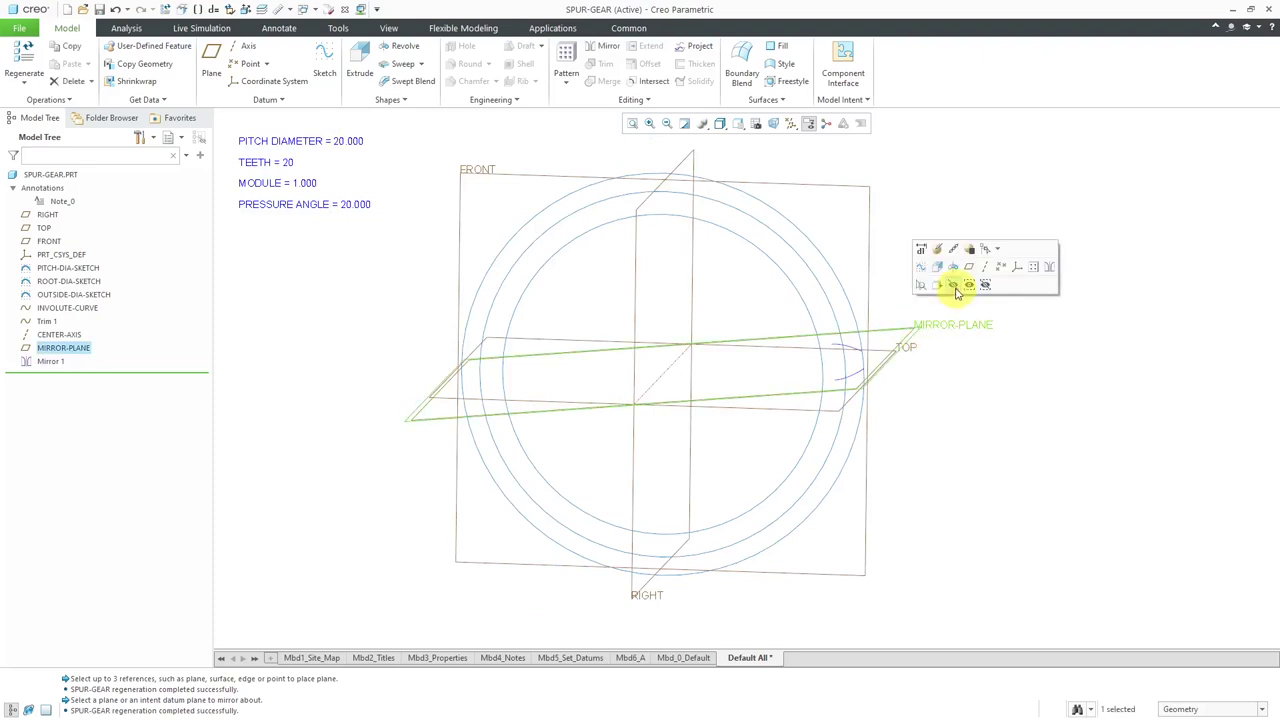
left_click(955, 287)
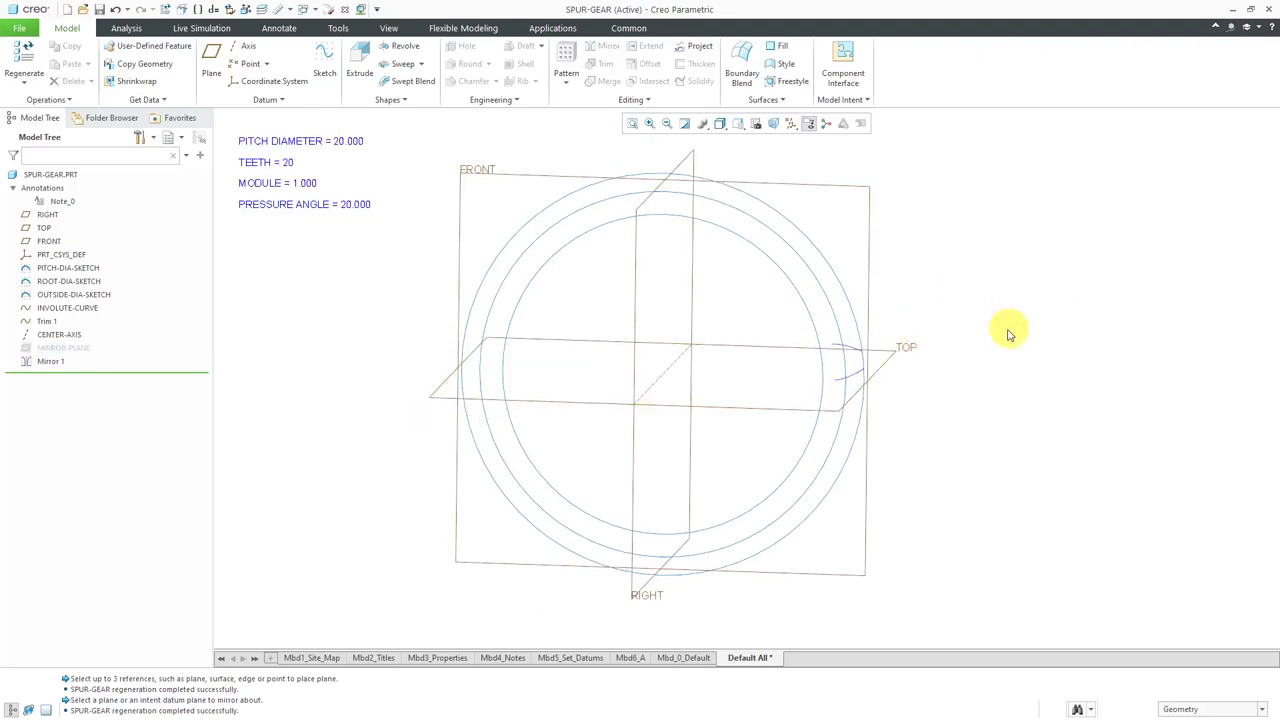
left_click(634, 500)
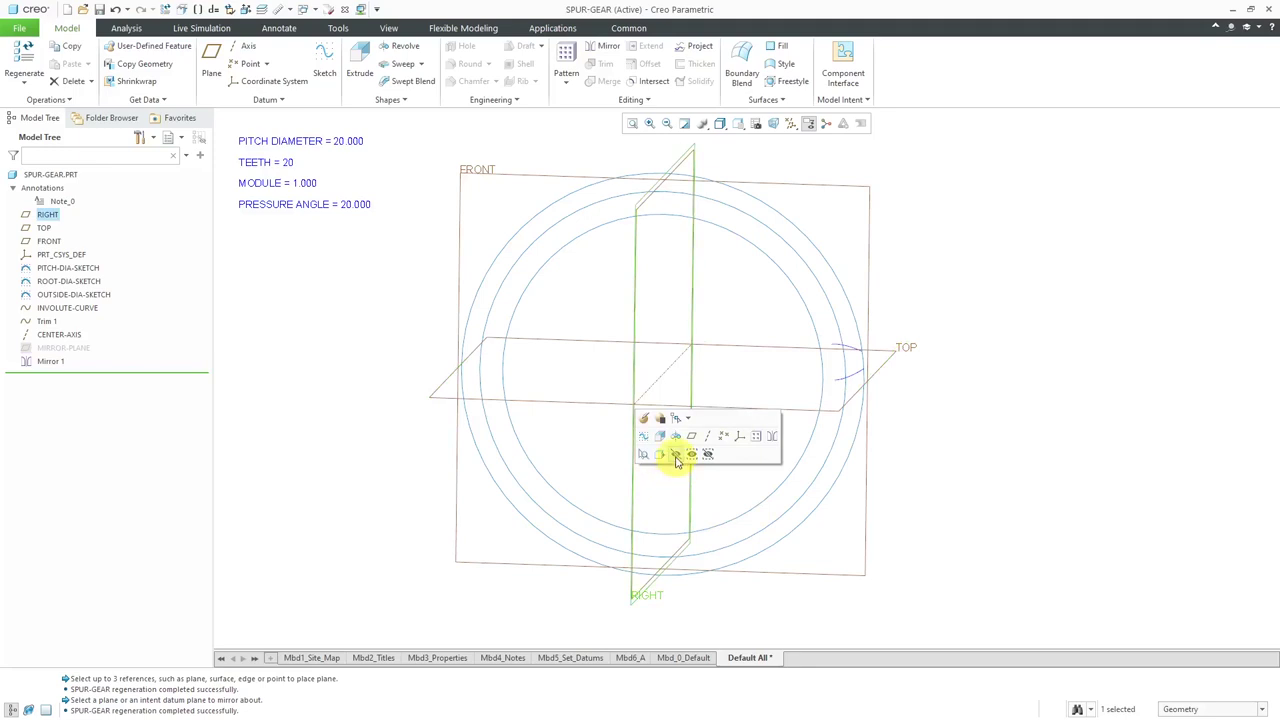
left_click(676, 457)
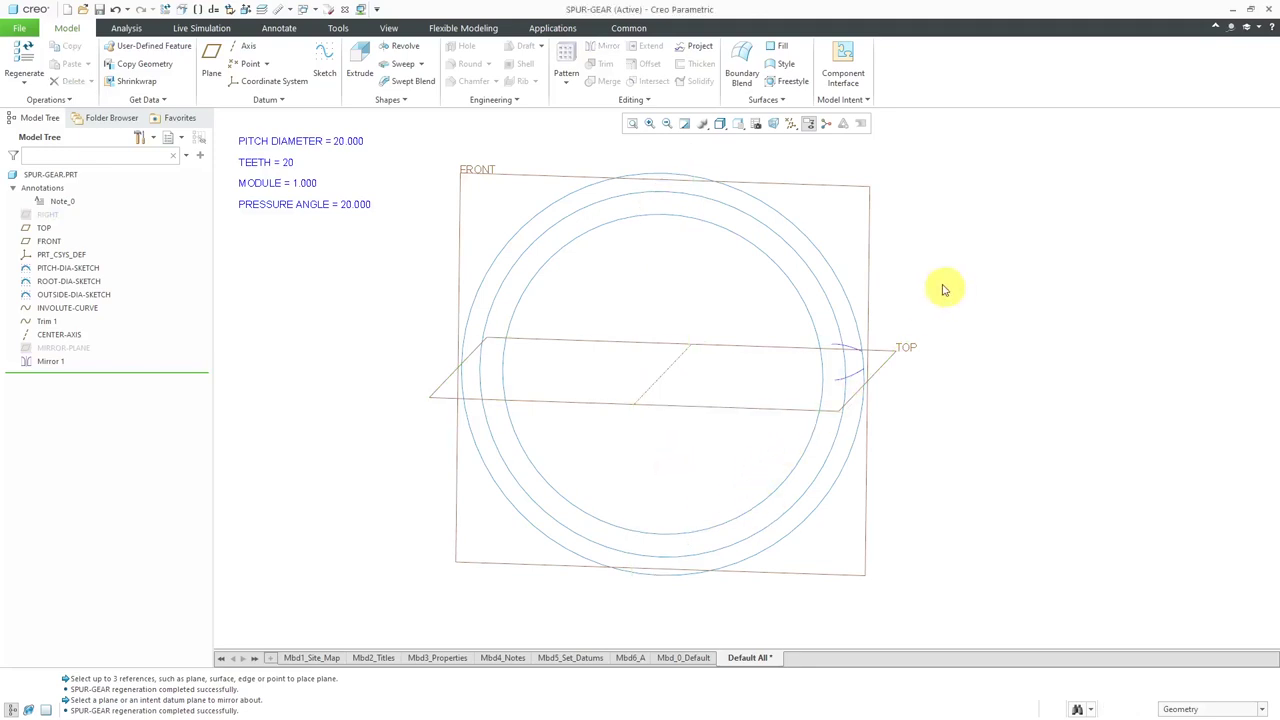
Start a new sketch on the previous sketch plane, viewed flat.
left_click(324, 72)
left_click(1220, 191)
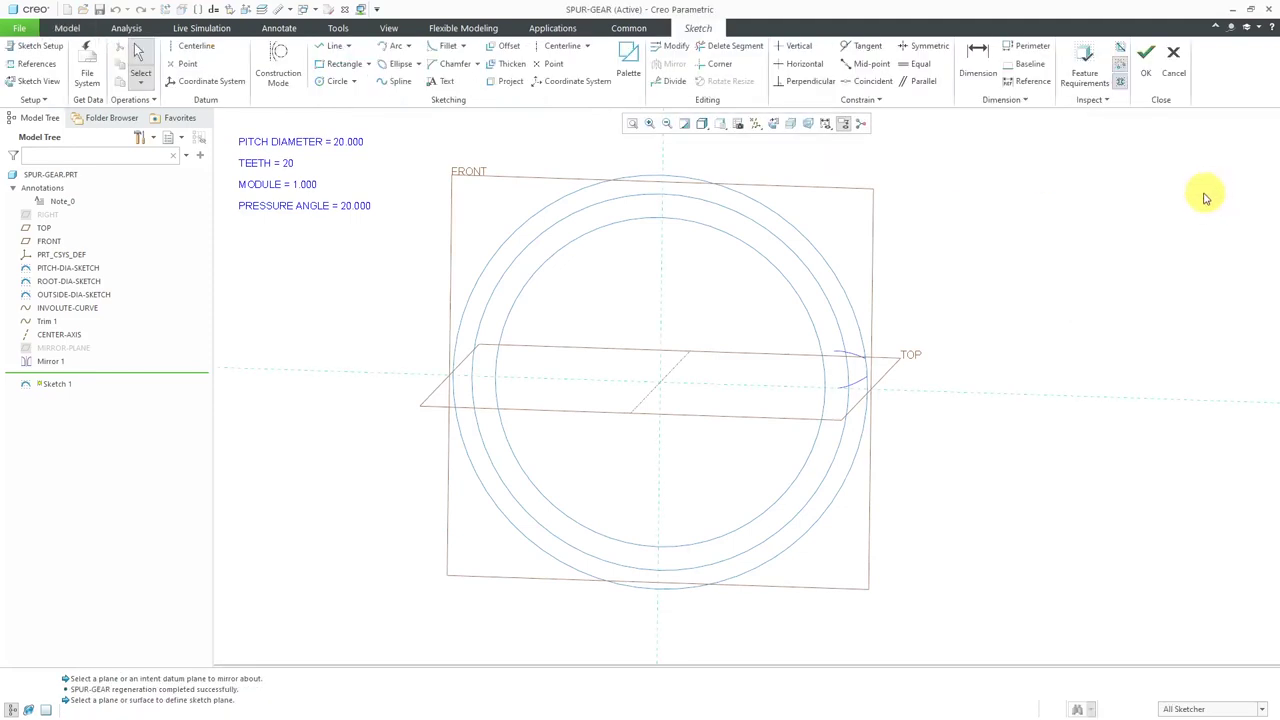
left_click(773, 124)
scroll(993, 375, "down", 5)
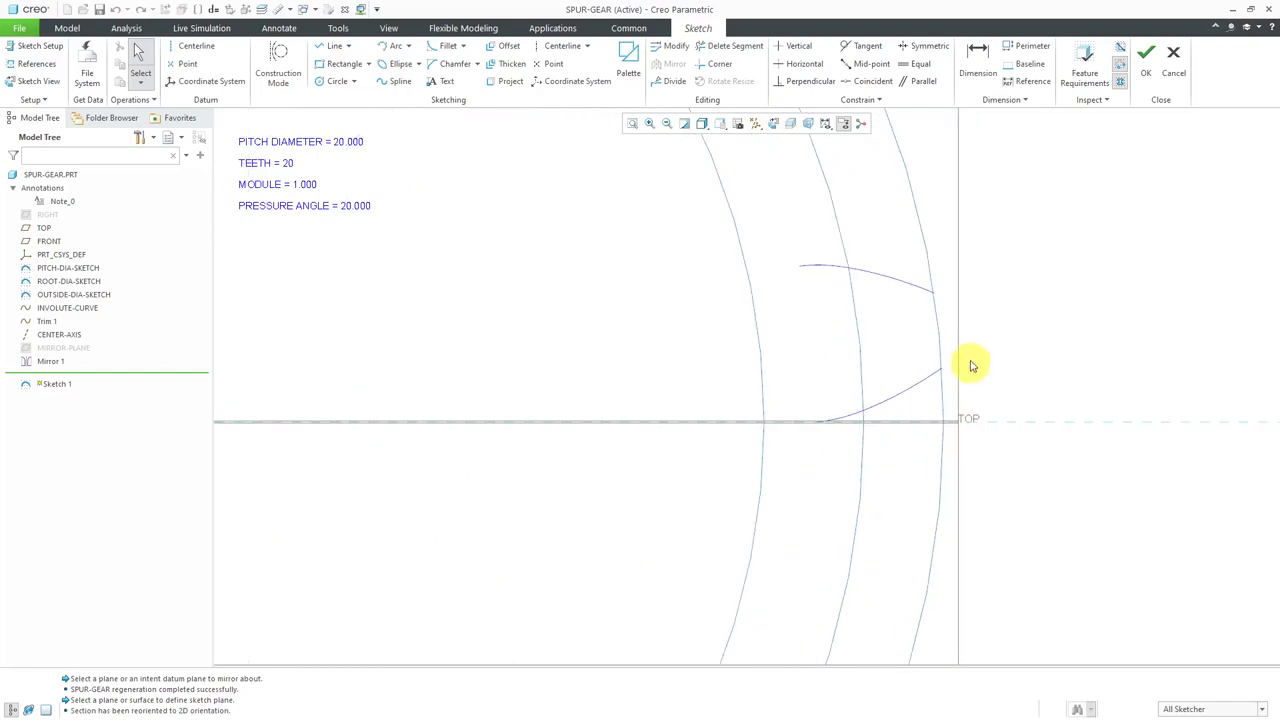
scroll(951, 297, "down", 2)
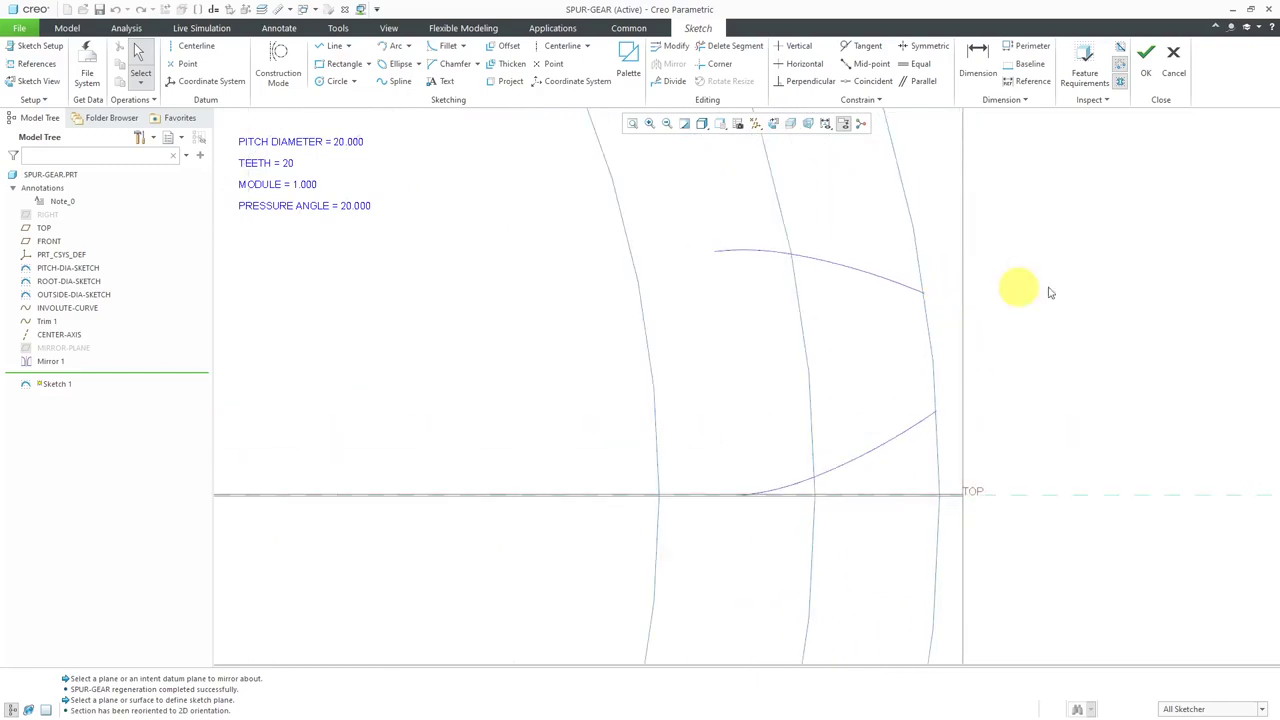
Add the gear circle, another curve, and both tooth curves as sketch references.
right_click(1092, 283)
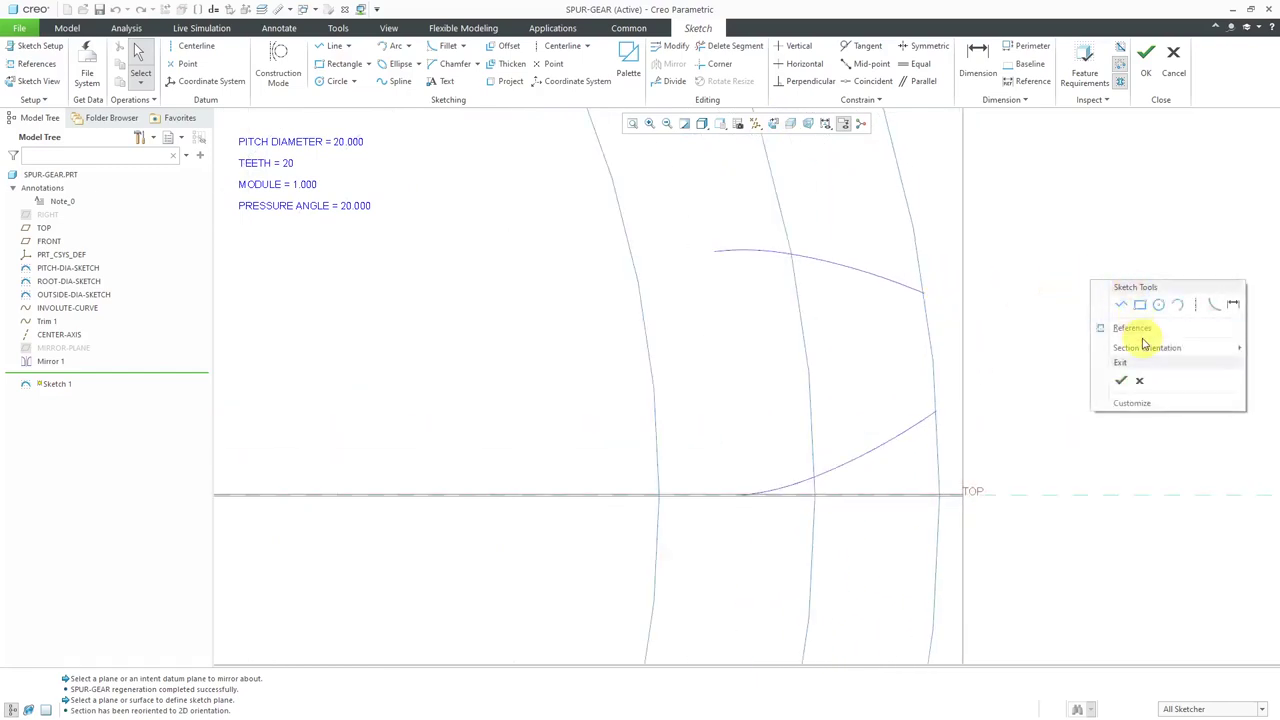
left_click(1132, 328)
left_click(650, 379)
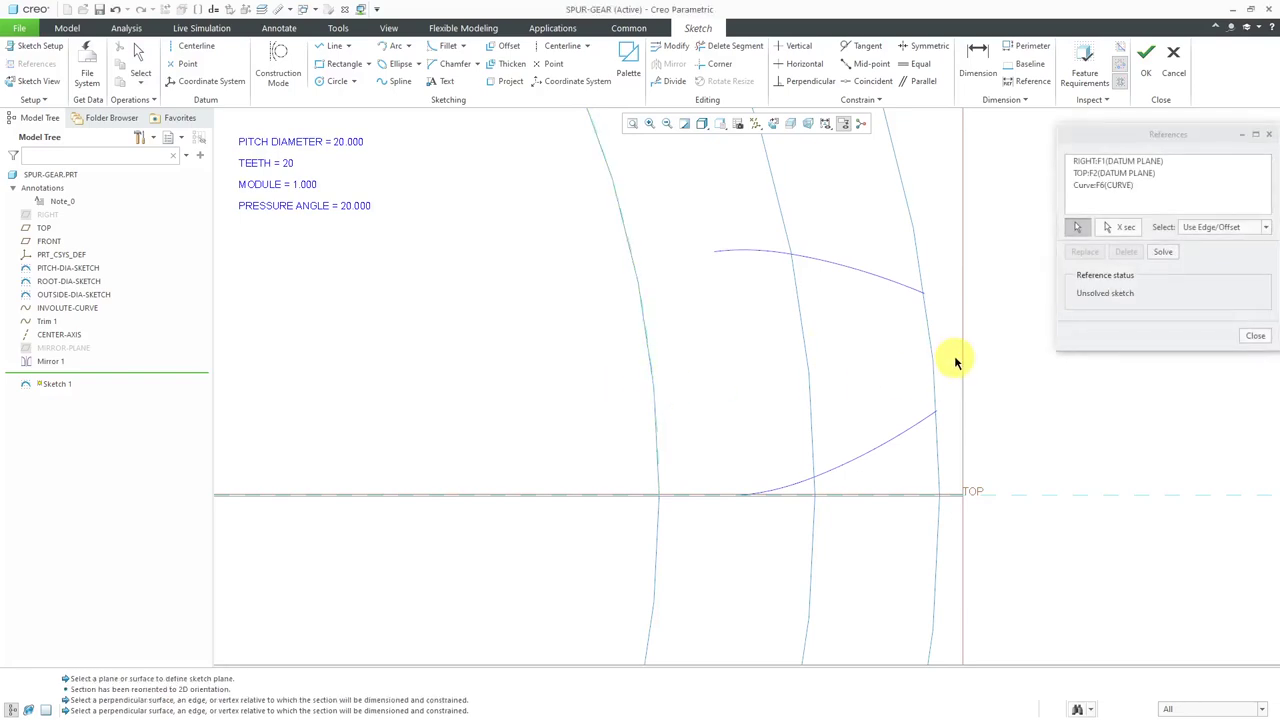
left_click(934, 355)
left_click(904, 290)
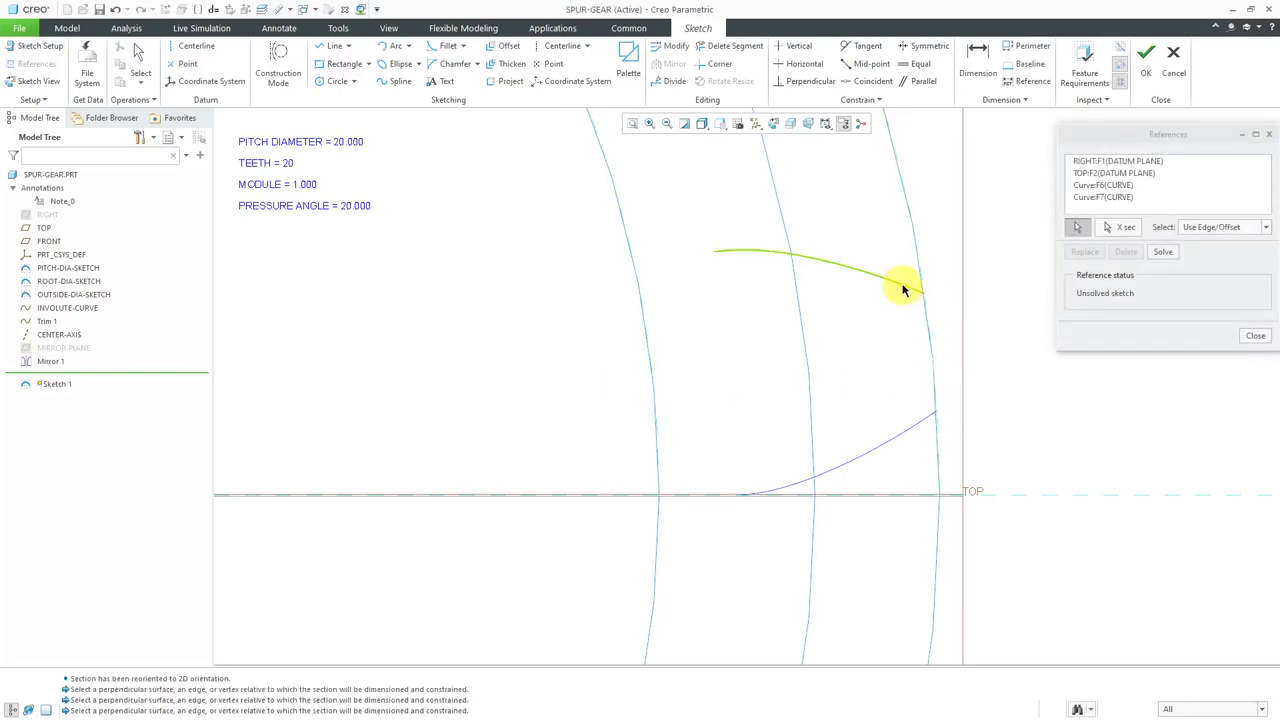
left_click(916, 438)
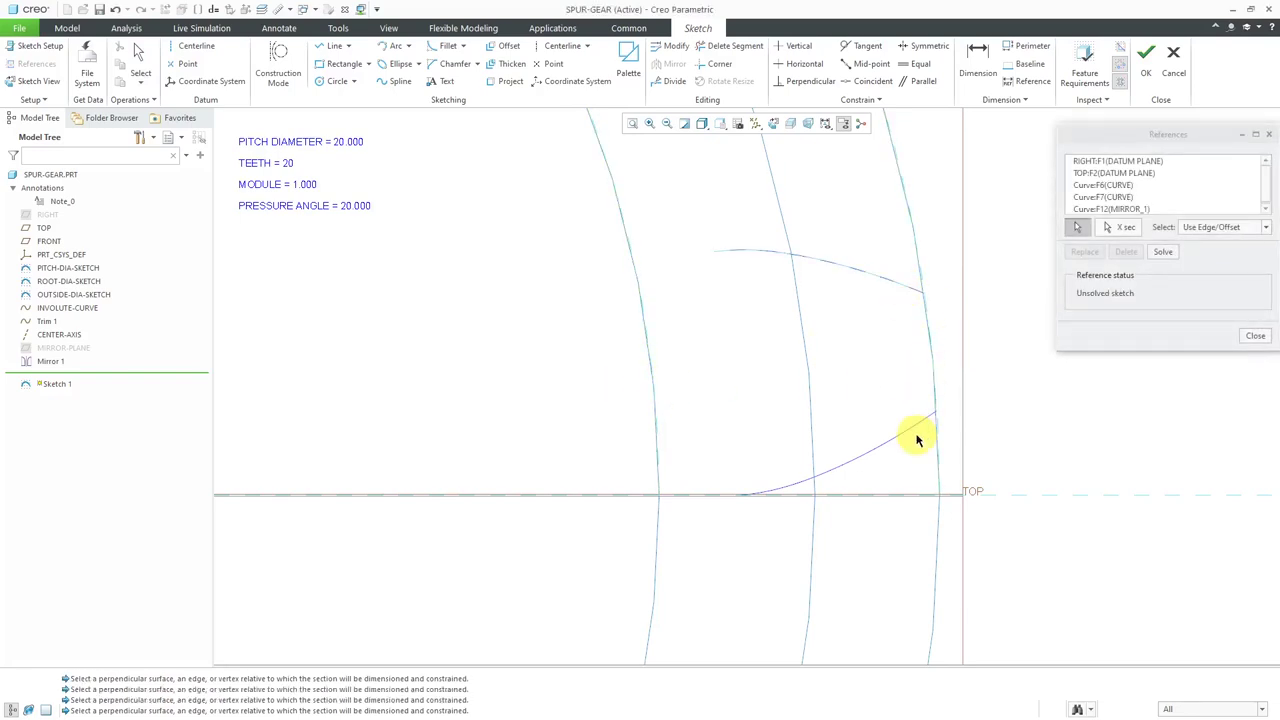
left_click(1161, 253)
left_click(1247, 339)
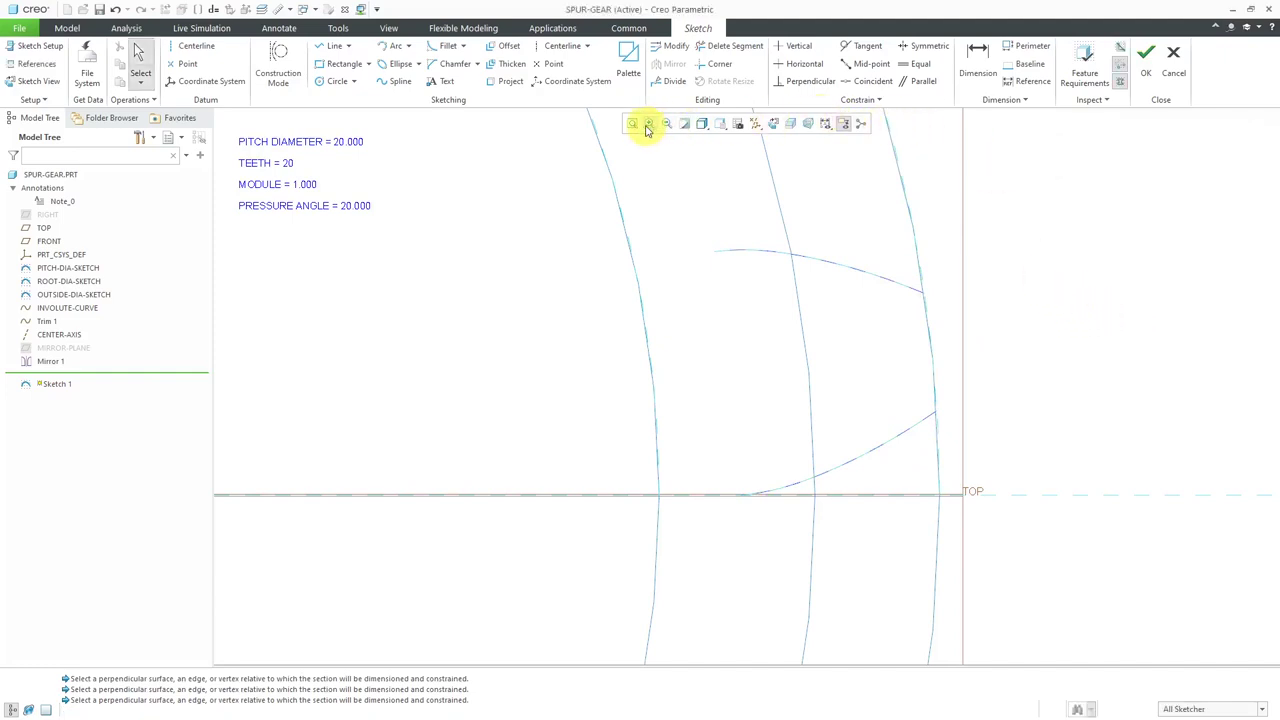
Project the upper and lower tooth curves and join their outer ends with a line.
left_click(506, 81)
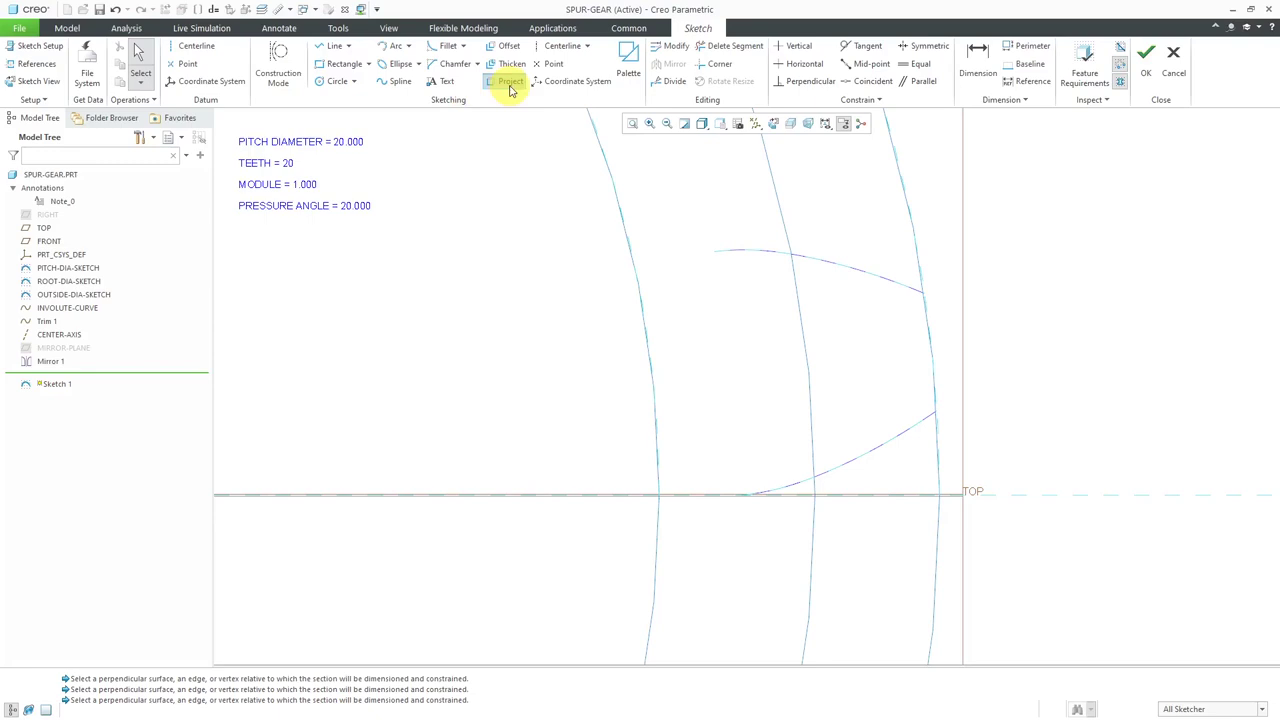
left_click(849, 259)
left_click(896, 447)
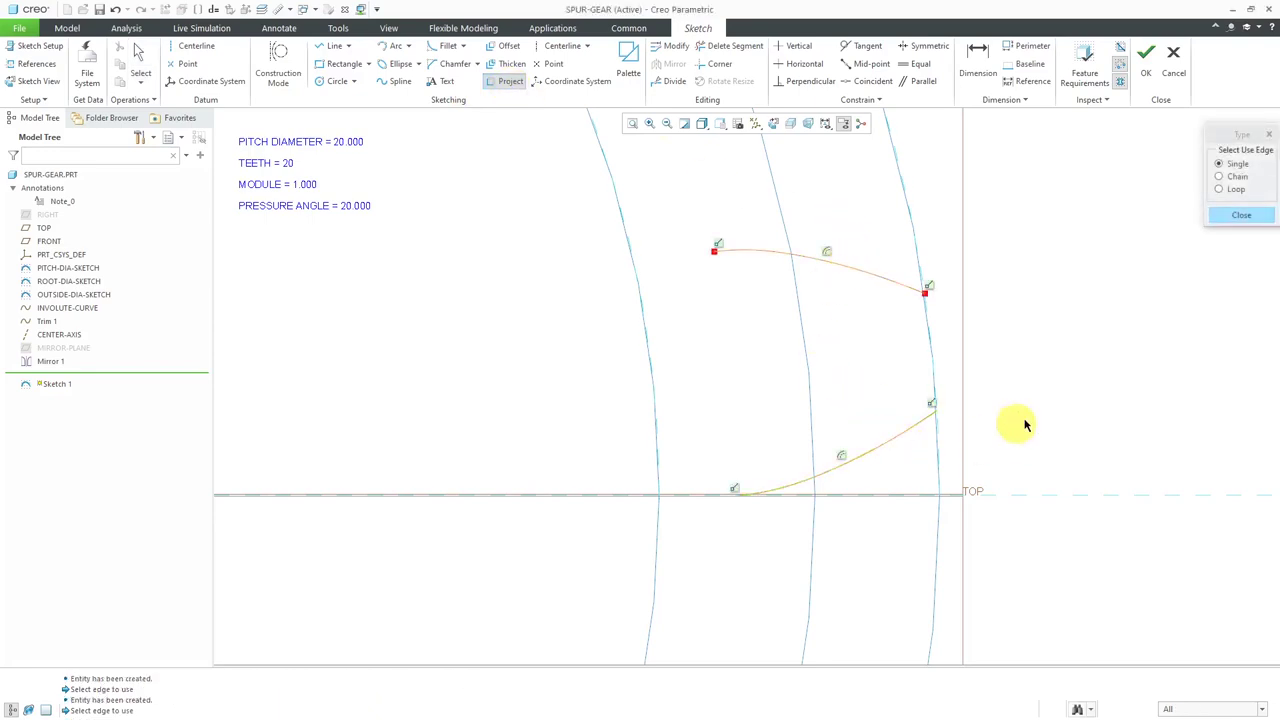
left_click(1242, 216)
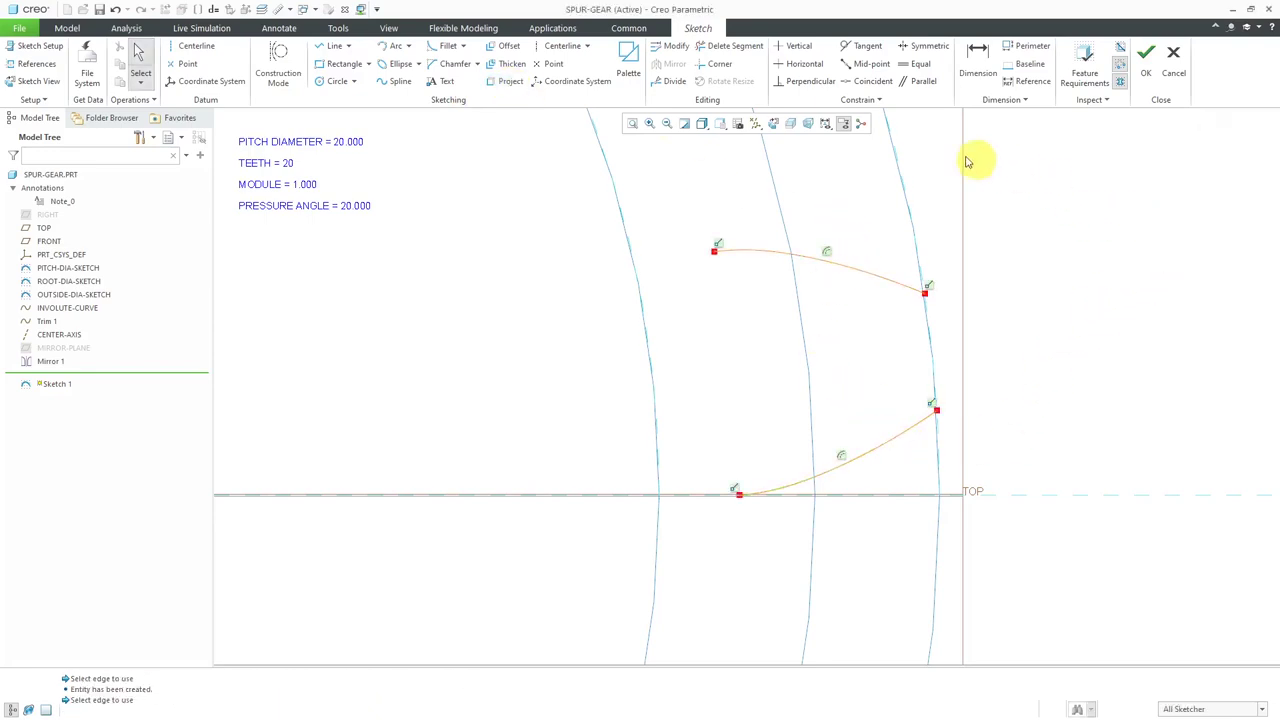
left_click(337, 47)
left_click(937, 409)
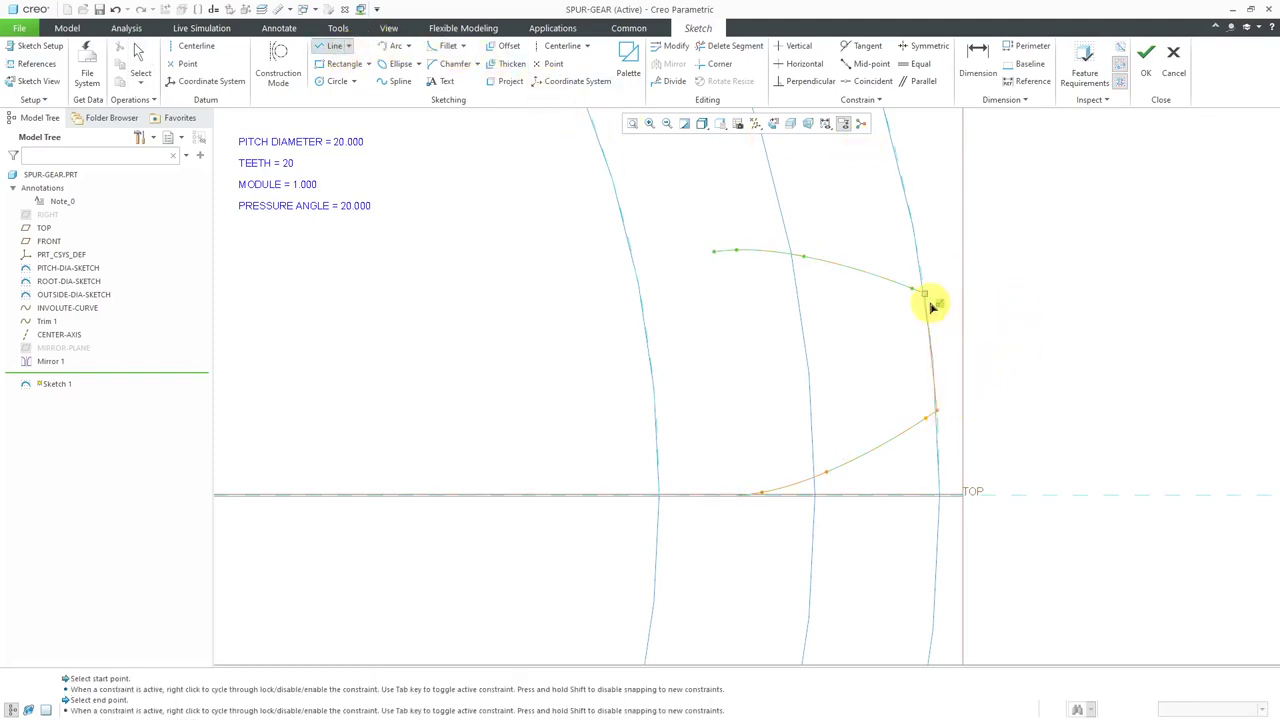
left_click(924, 294)
middle_click(1037, 326)
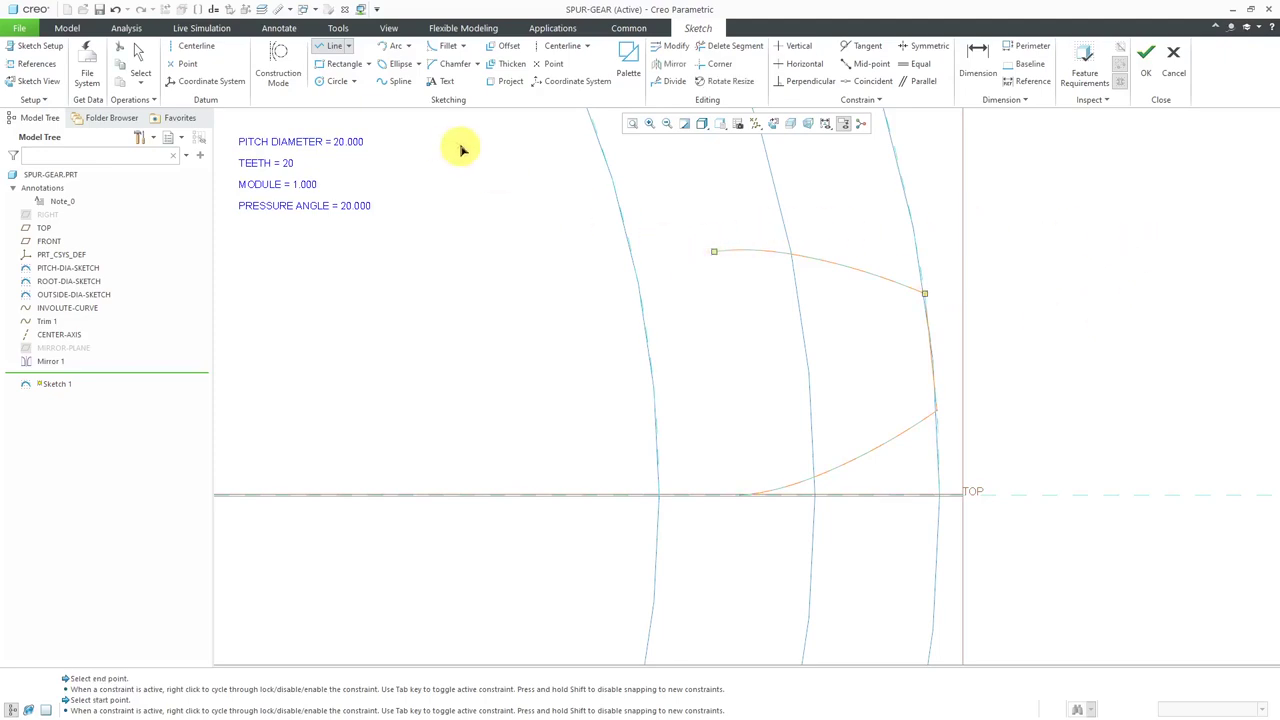
Project the root circle edge into the sketch and hide the datum planes.
left_click(505, 81)
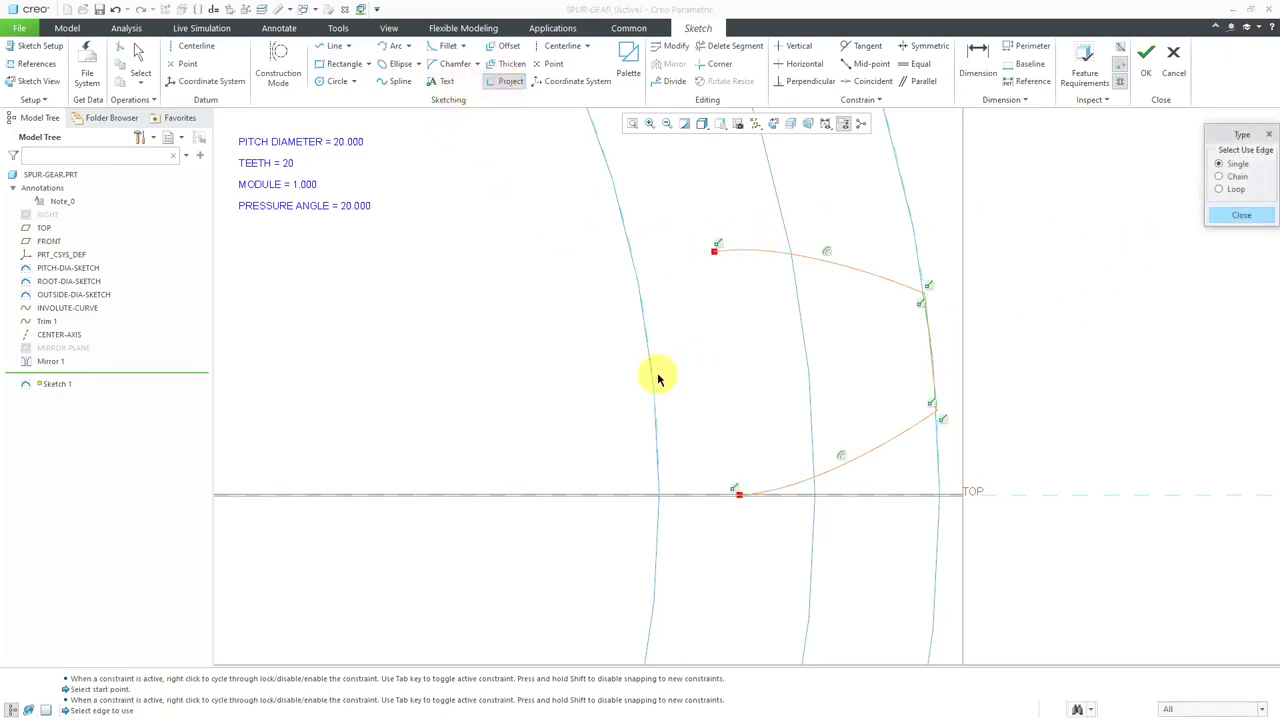
left_click(657, 374)
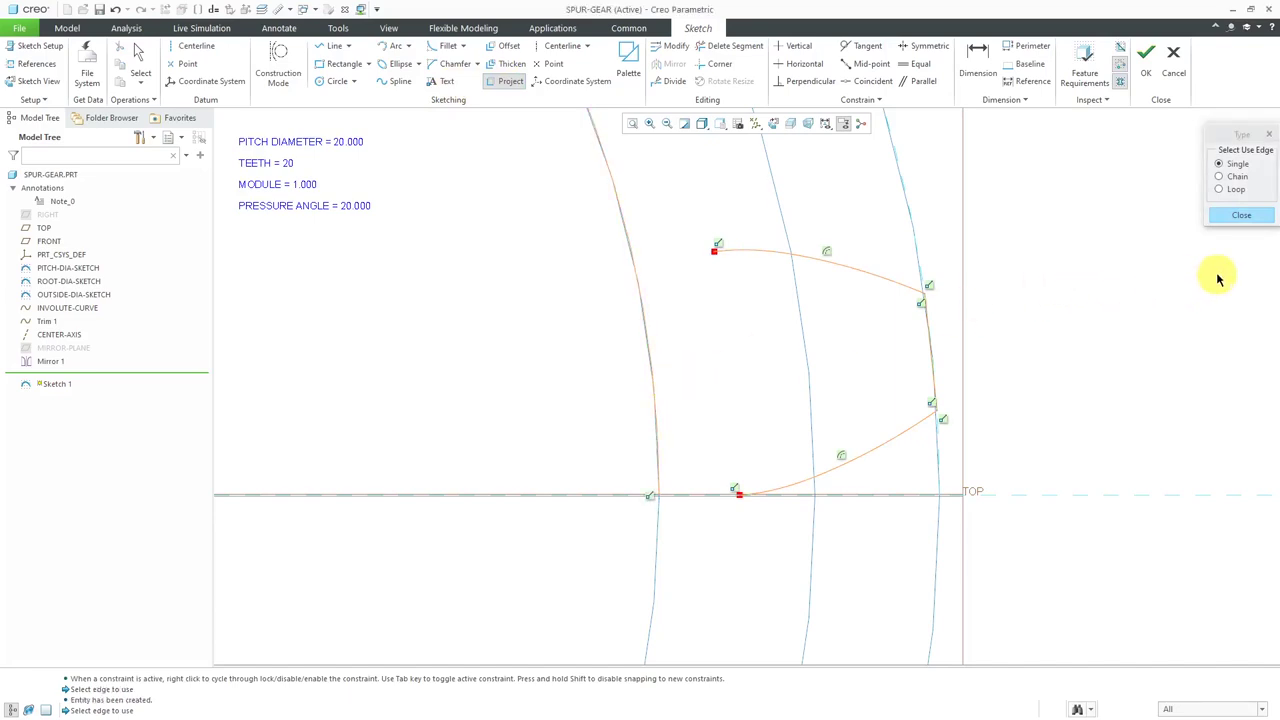
left_click(1236, 214)
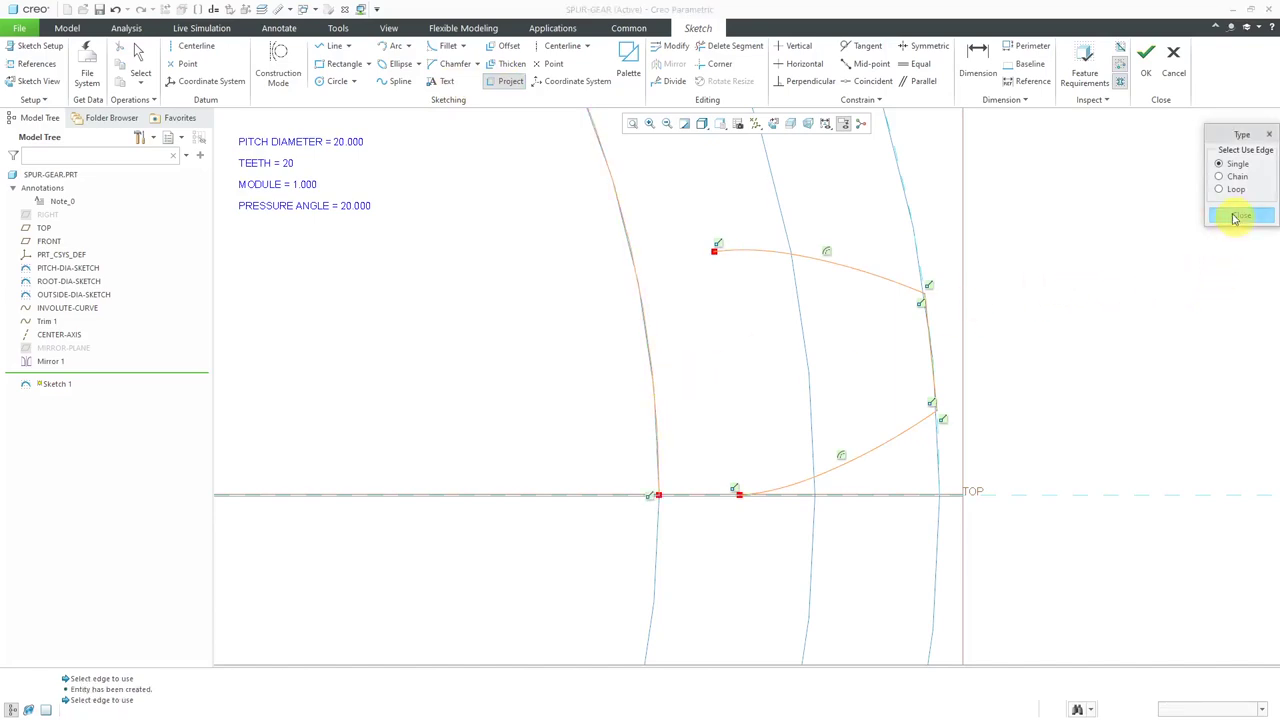
left_click(333, 46)
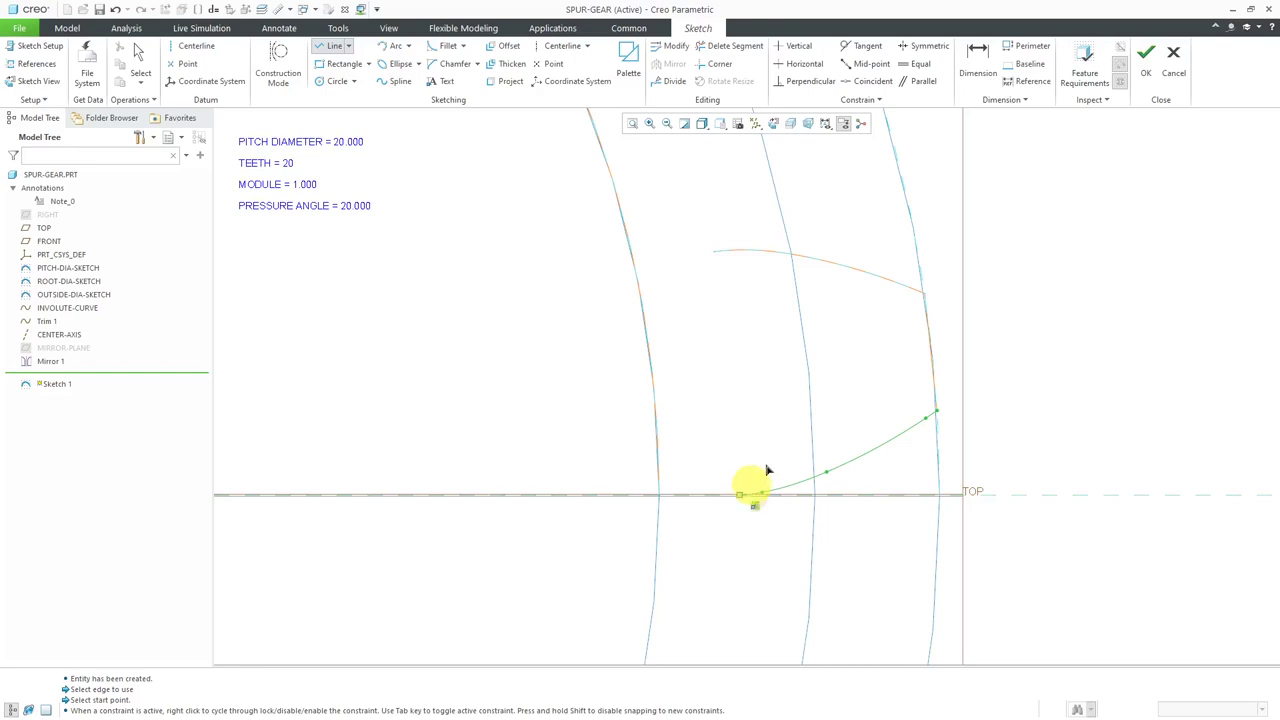
left_click(752, 133)
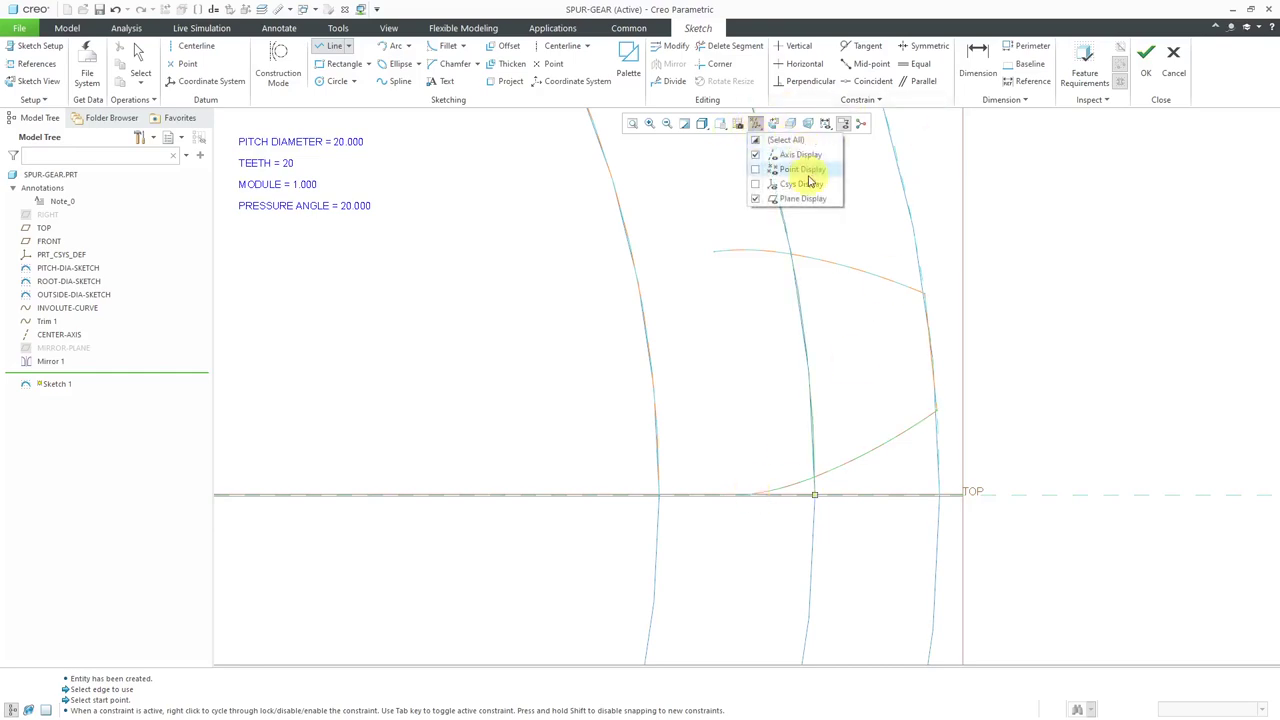
left_click(805, 198)
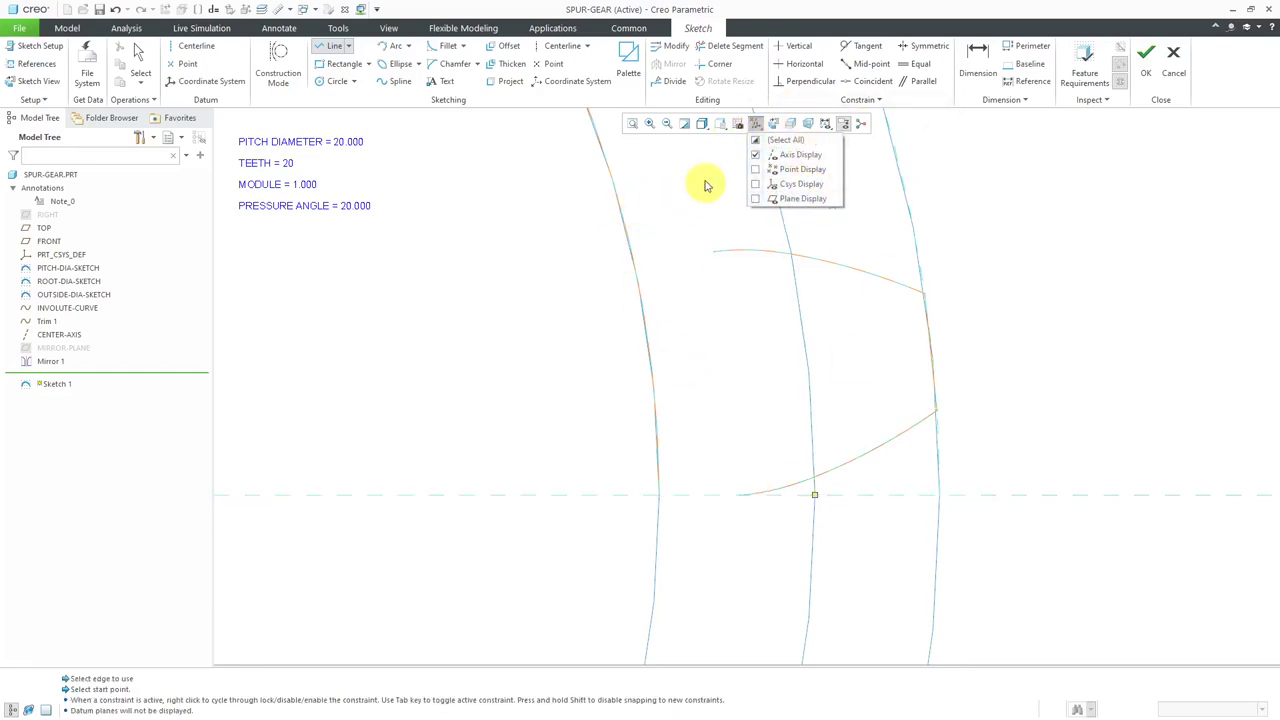
Draw lines from the upper and lower arc ends down to the root circle.
left_click(712, 254)
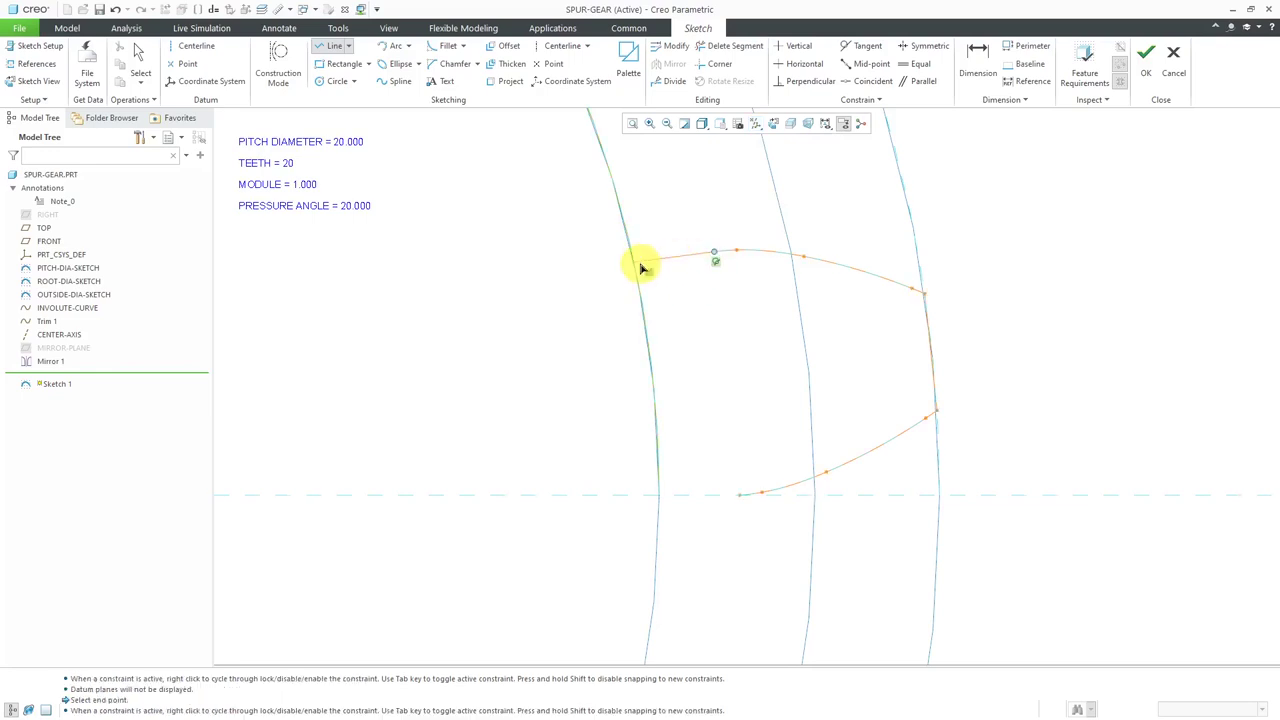
left_click(637, 270)
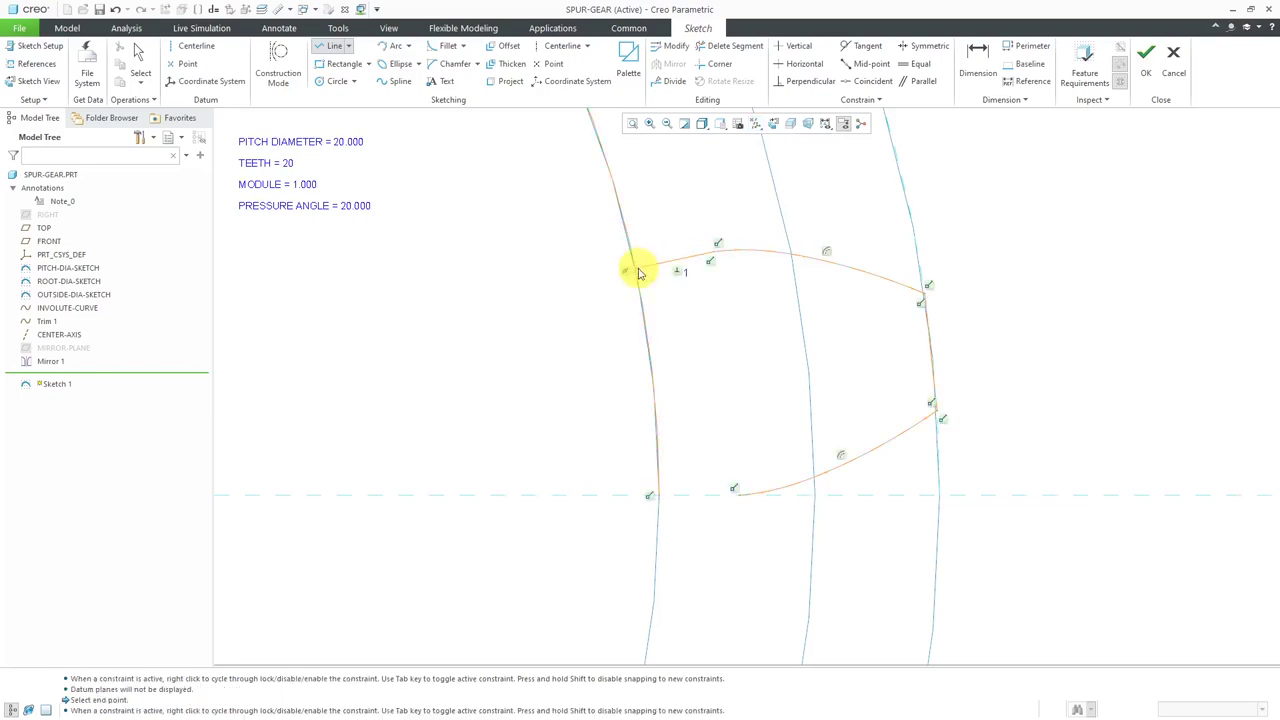
middle_click(742, 338)
left_click(738, 496)
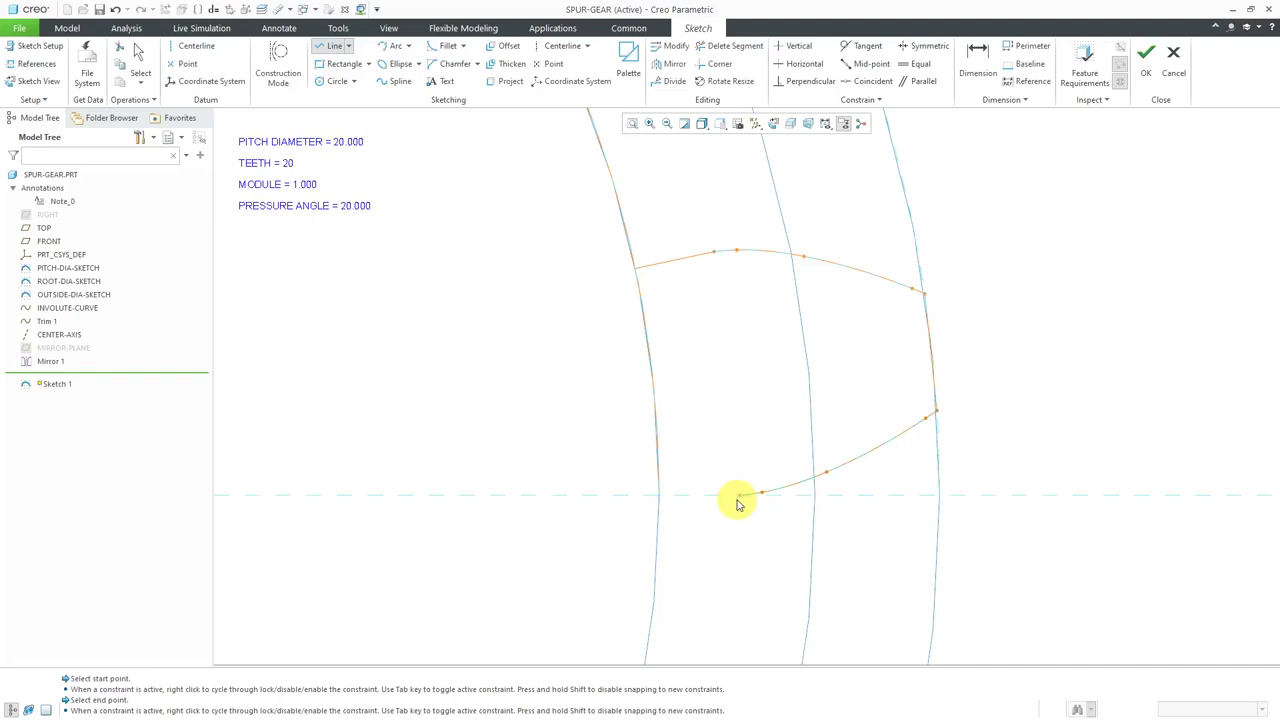
left_click(739, 497)
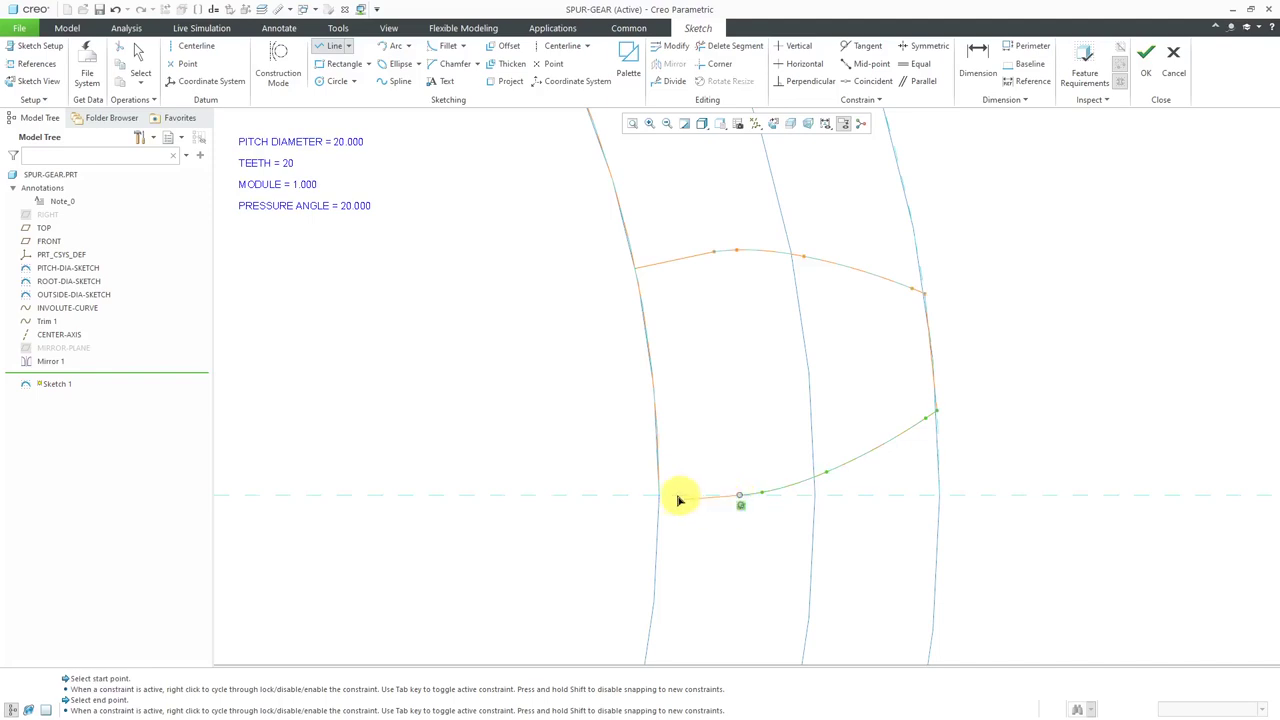
middle_click(714, 414)
middle_click(720, 414)
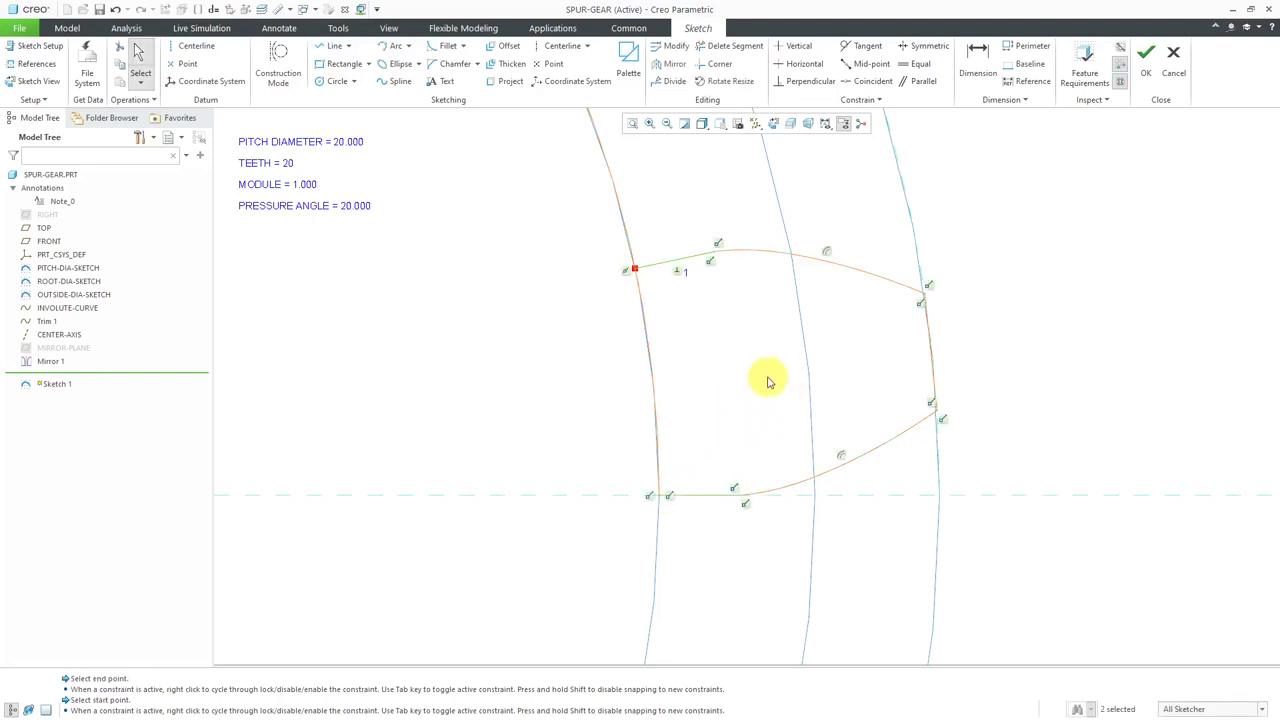
Trim away the leftover root circle arc and finish the tooth sketch.
scroll(777, 450, "down", 6)
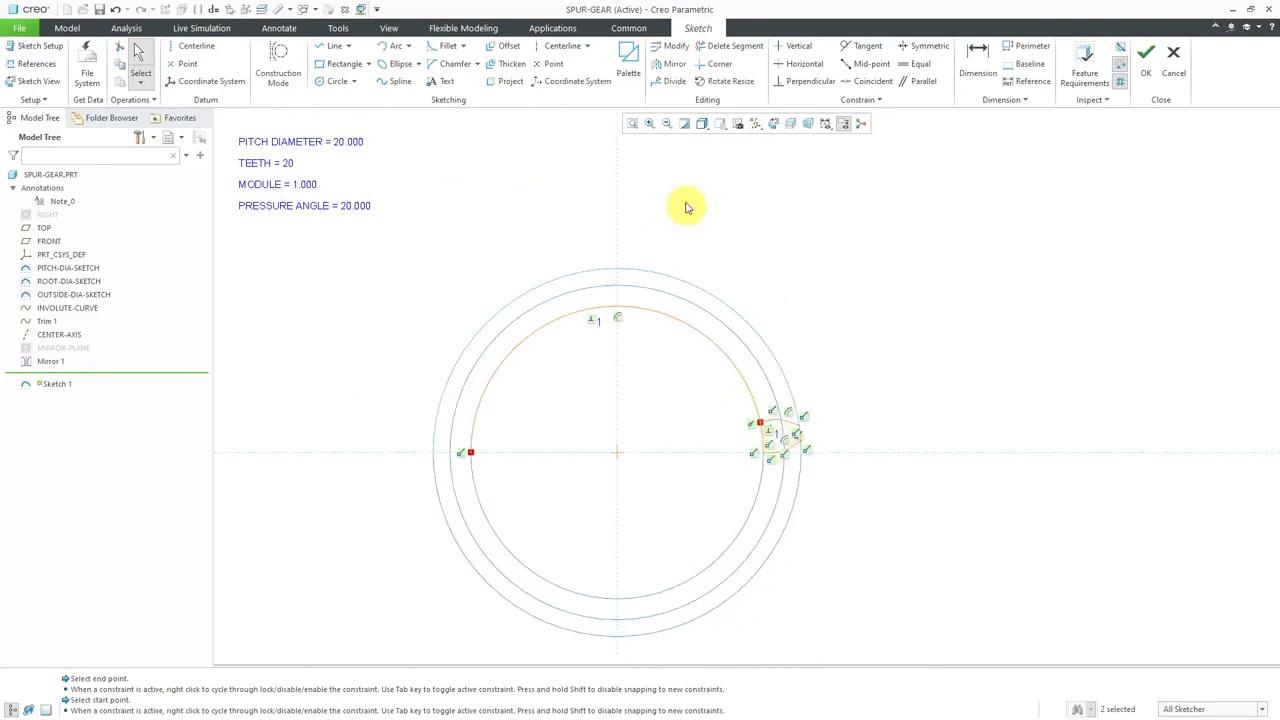
left_click(716, 50)
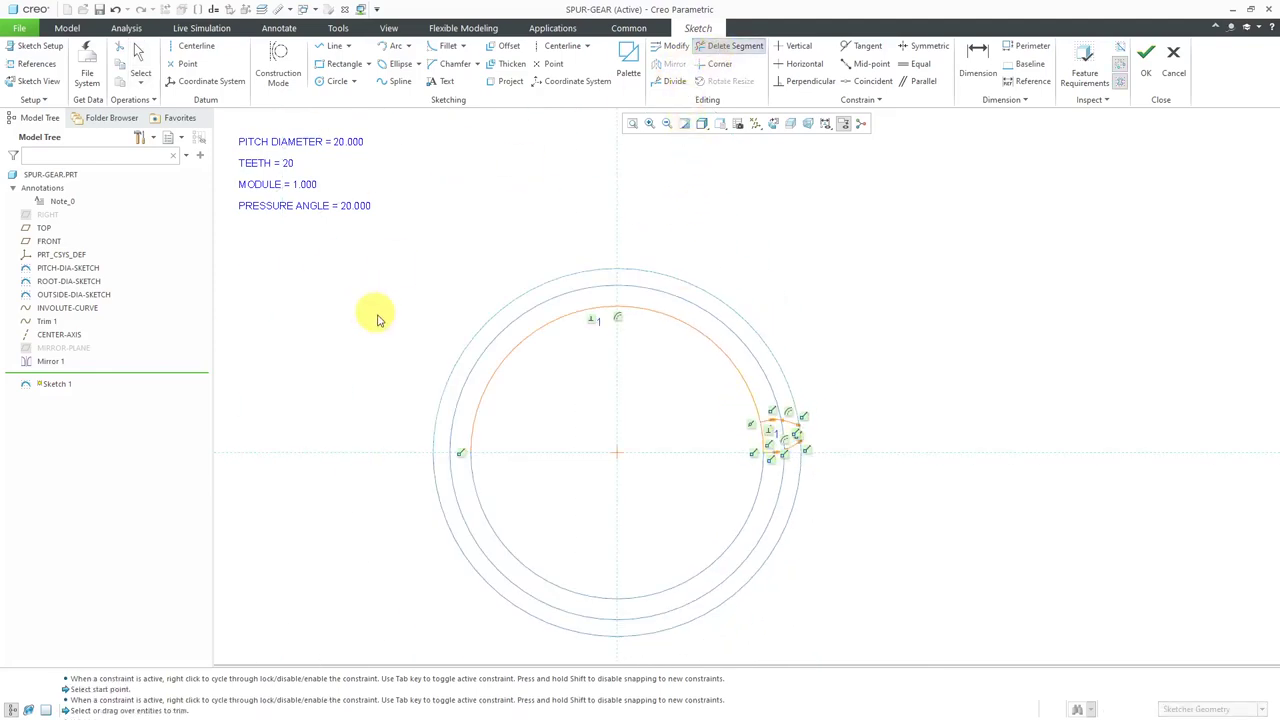
mouse_move(395, 316)
left_mouse_down()
mouse_move(524, 364)
mouse_move(752, 330)
left_mouse_up()
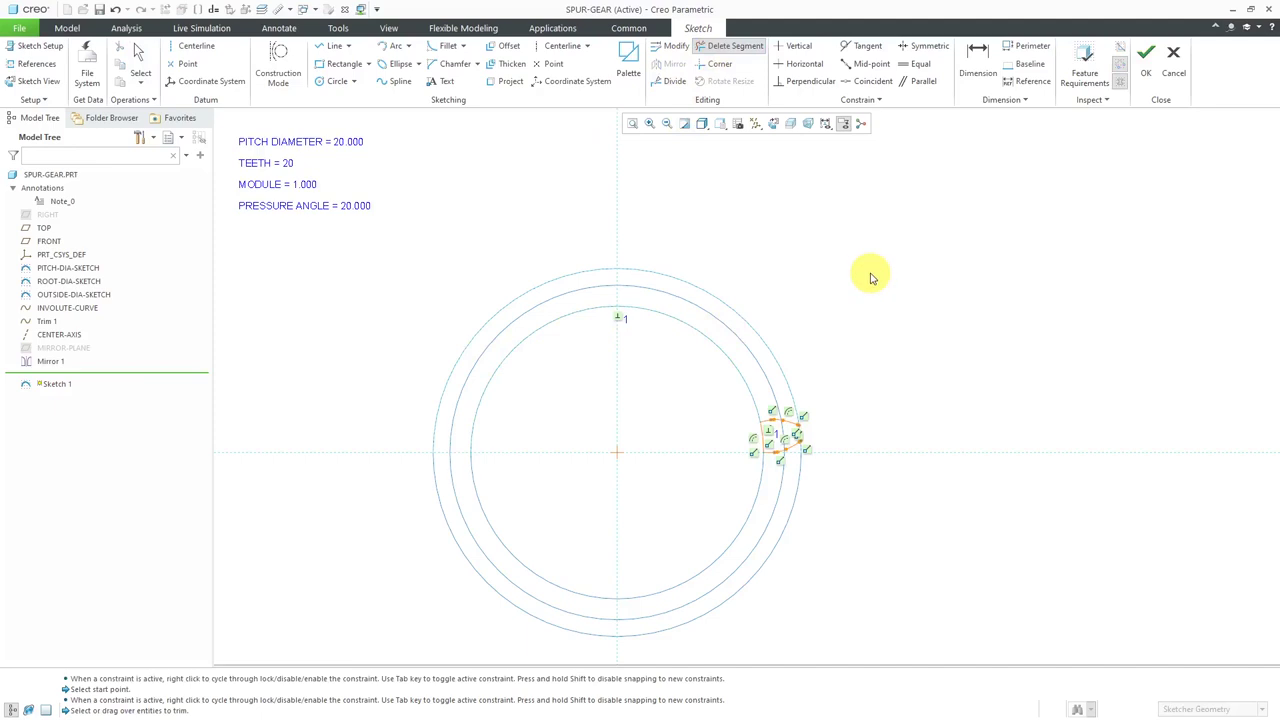
middle_click(868, 340)
scroll(820, 423, "up", 5)
scroll(636, 526, "up", 2)
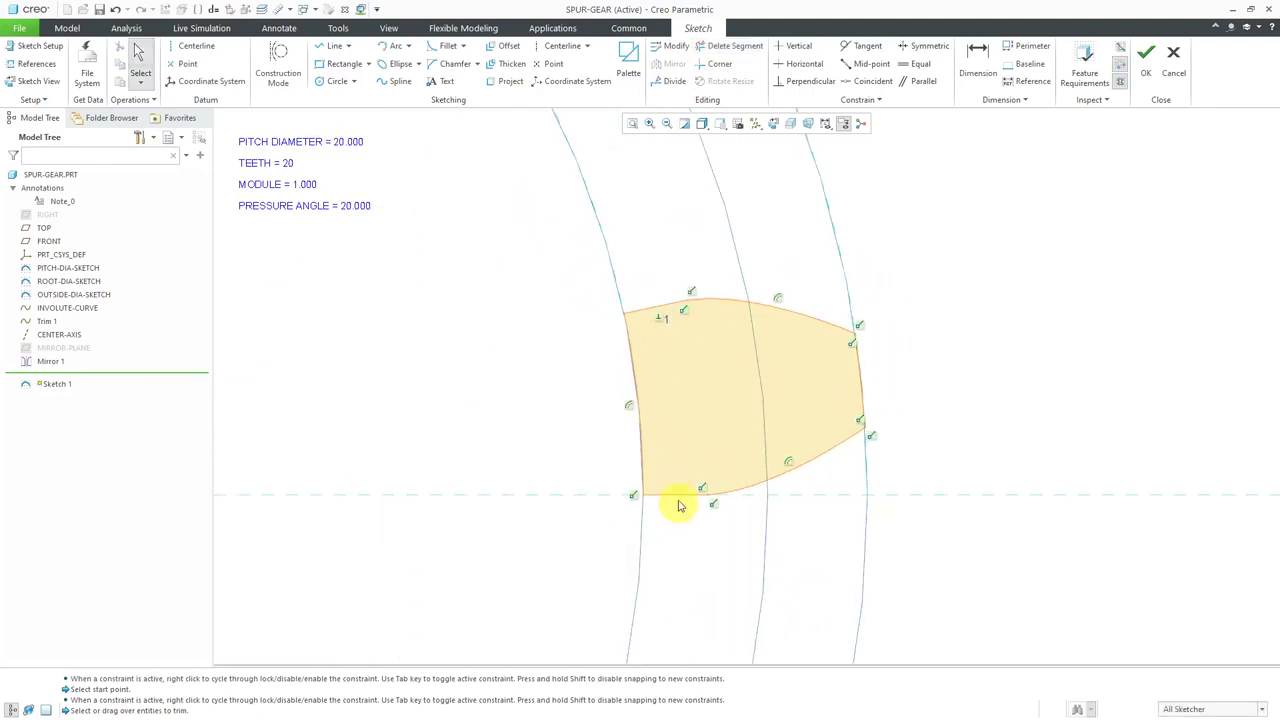
left_click(1150, 75)
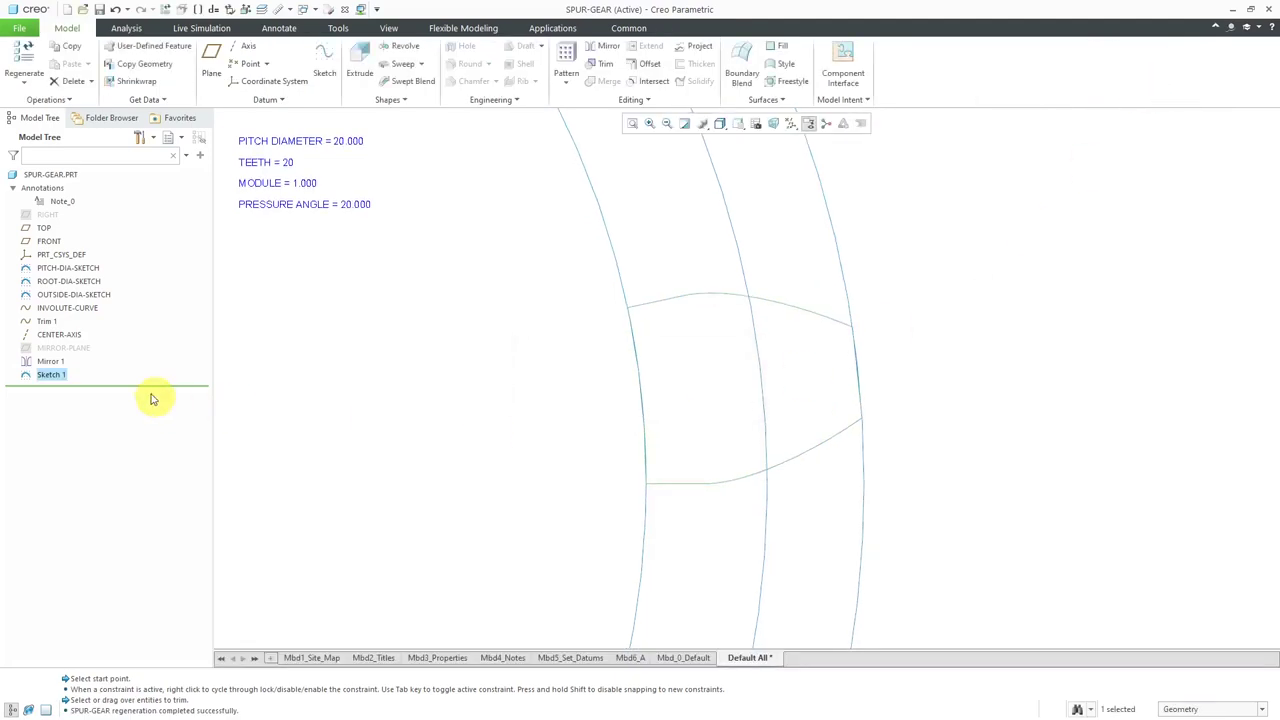
Rename Sketch 1 to TOOTH-SHAPE-SKETCH in the model tree.
left_click(366, 372)
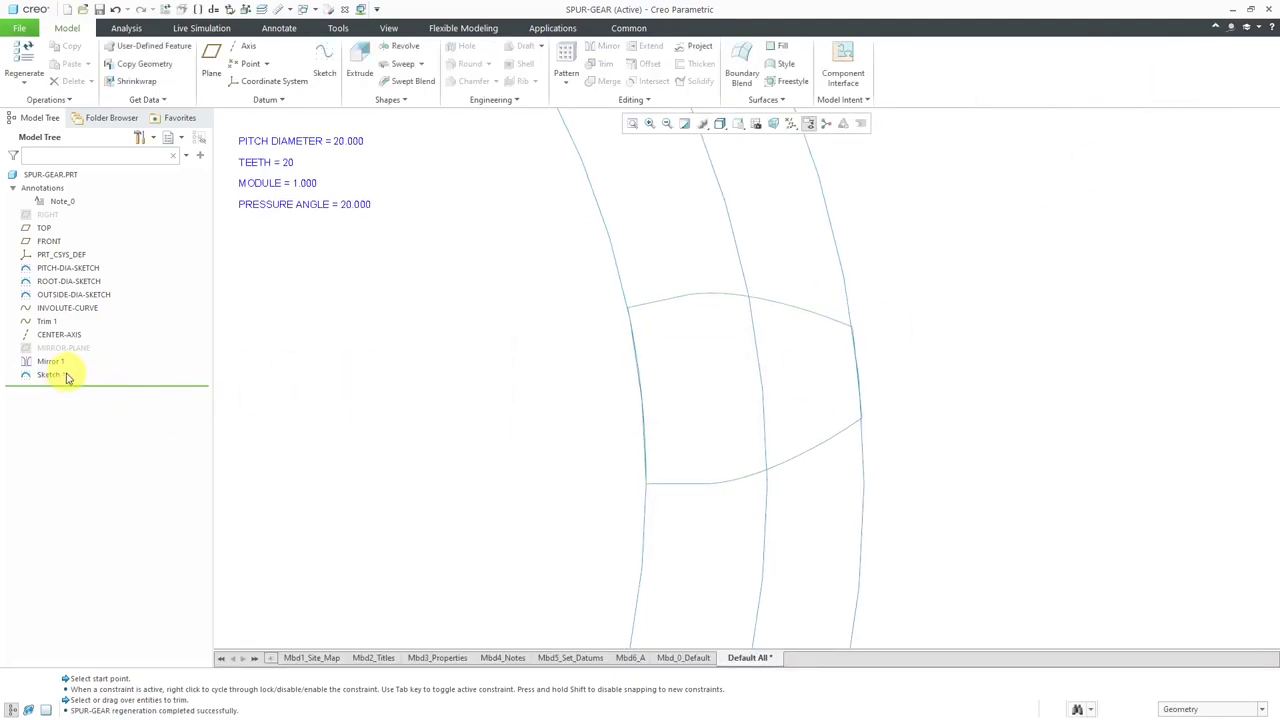
left_click(55, 375)
left_click(55, 375)
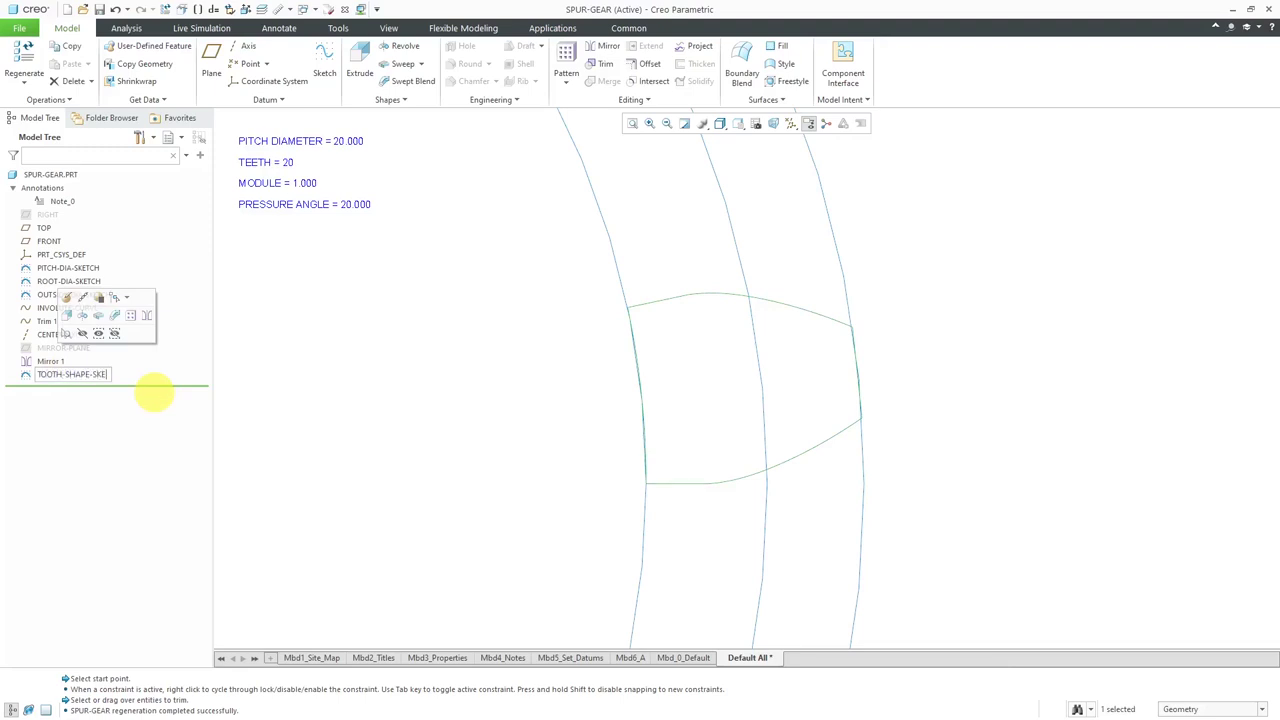
type("TOOTH-SHAPE-SKETCH")
key("Return")
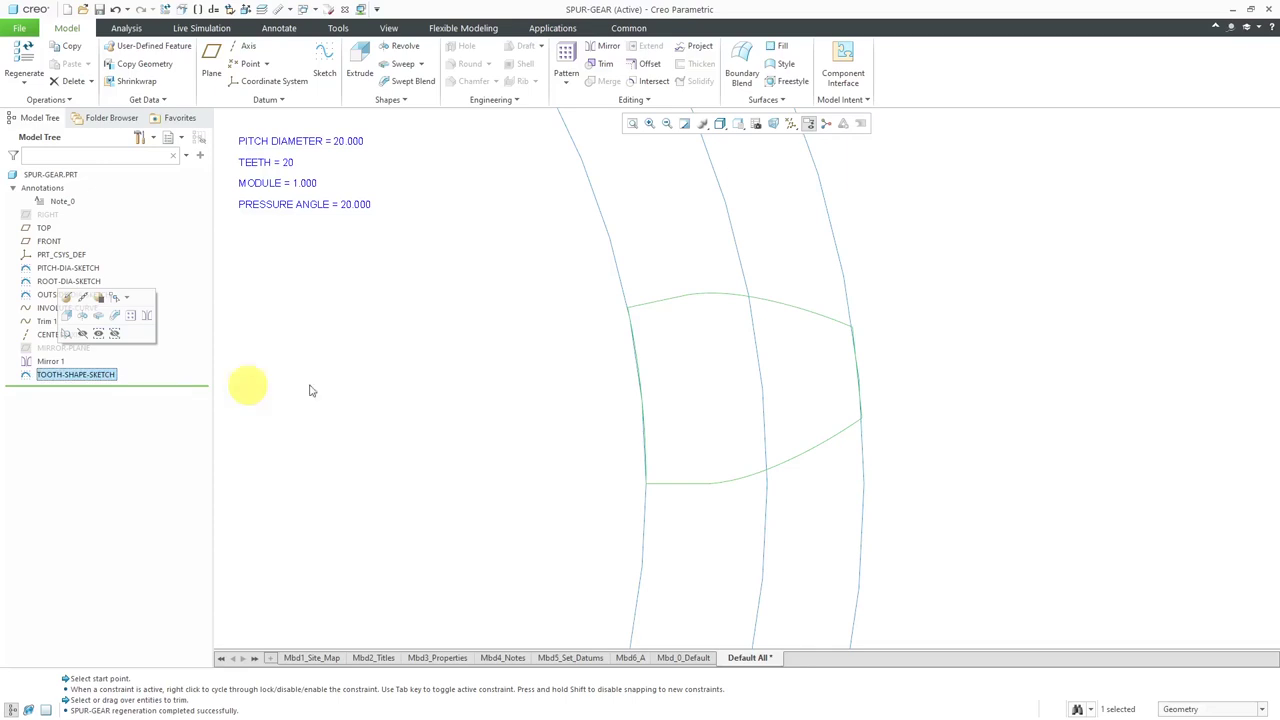
left_click(574, 417)
scroll(940, 391, "up", 5)
mouse_move(822, 393)
middle_mouse_down()
mouse_move(823, 363)
mouse_move(807, 377)
middle_mouse_up()
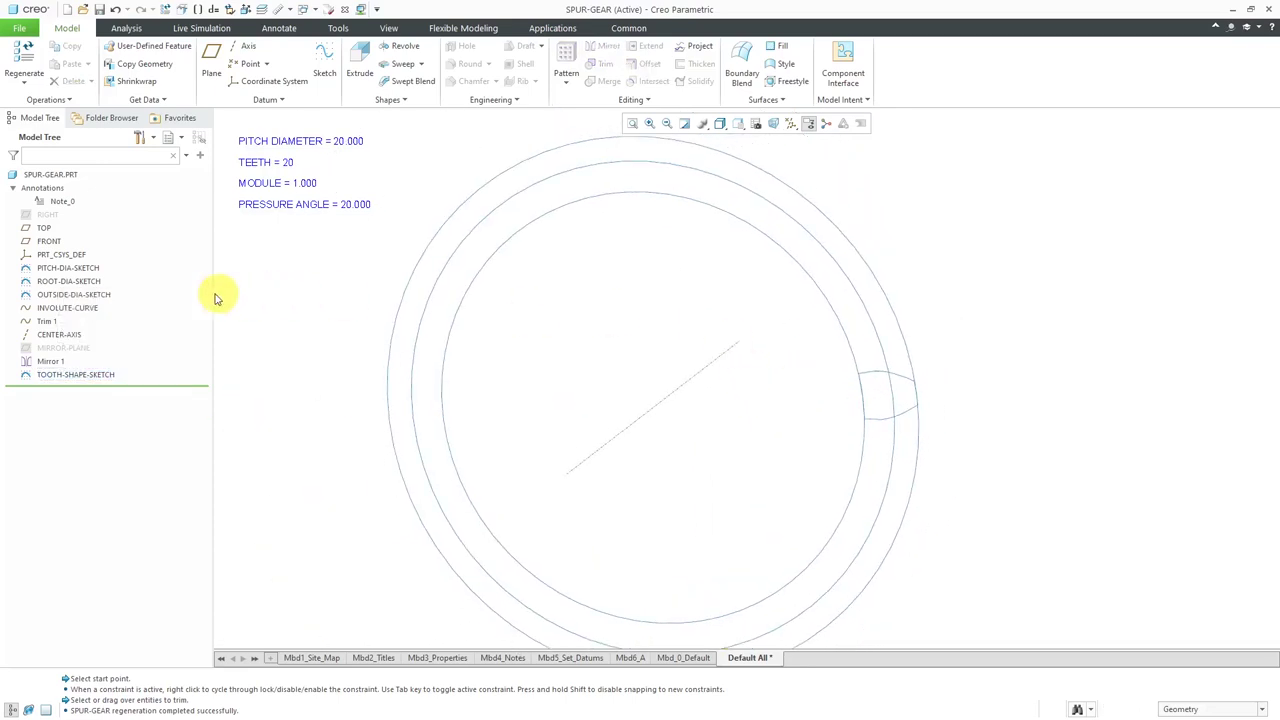
Extrude ROOT-DIA-SKETCH to a depth of 10 as the gear's solid cylinder.
left_click(77, 284)
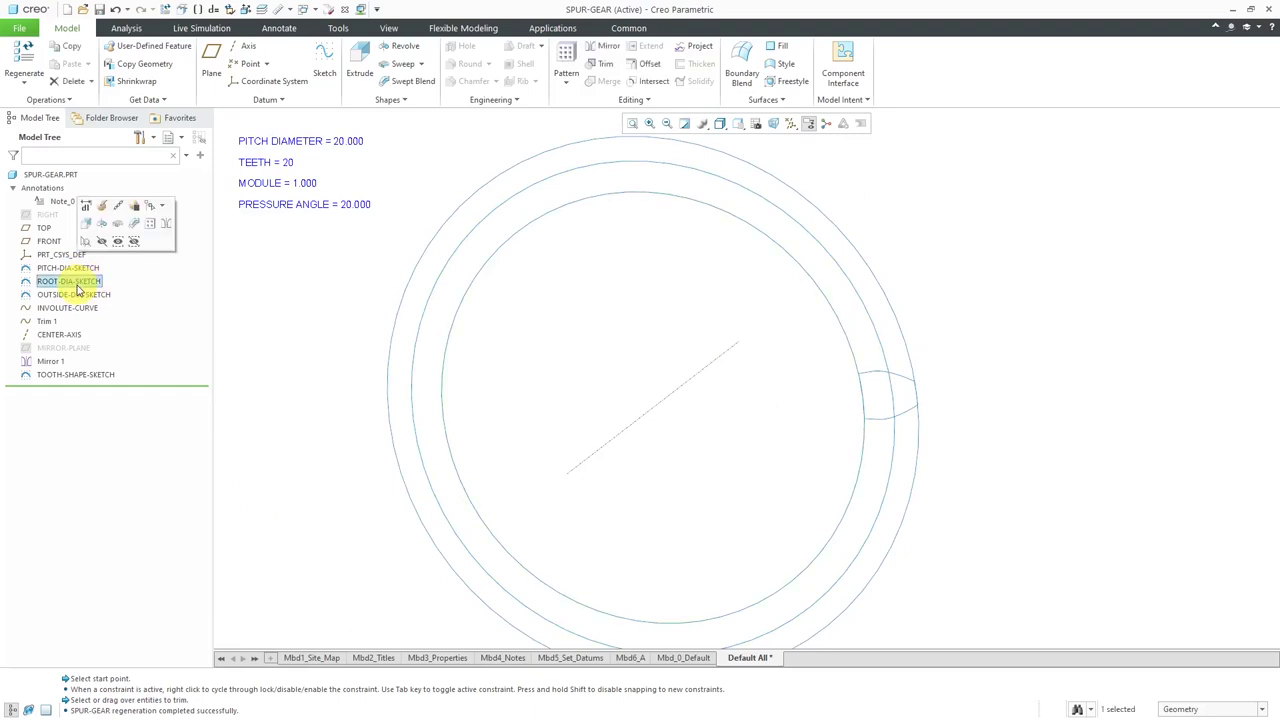
left_click(355, 78)
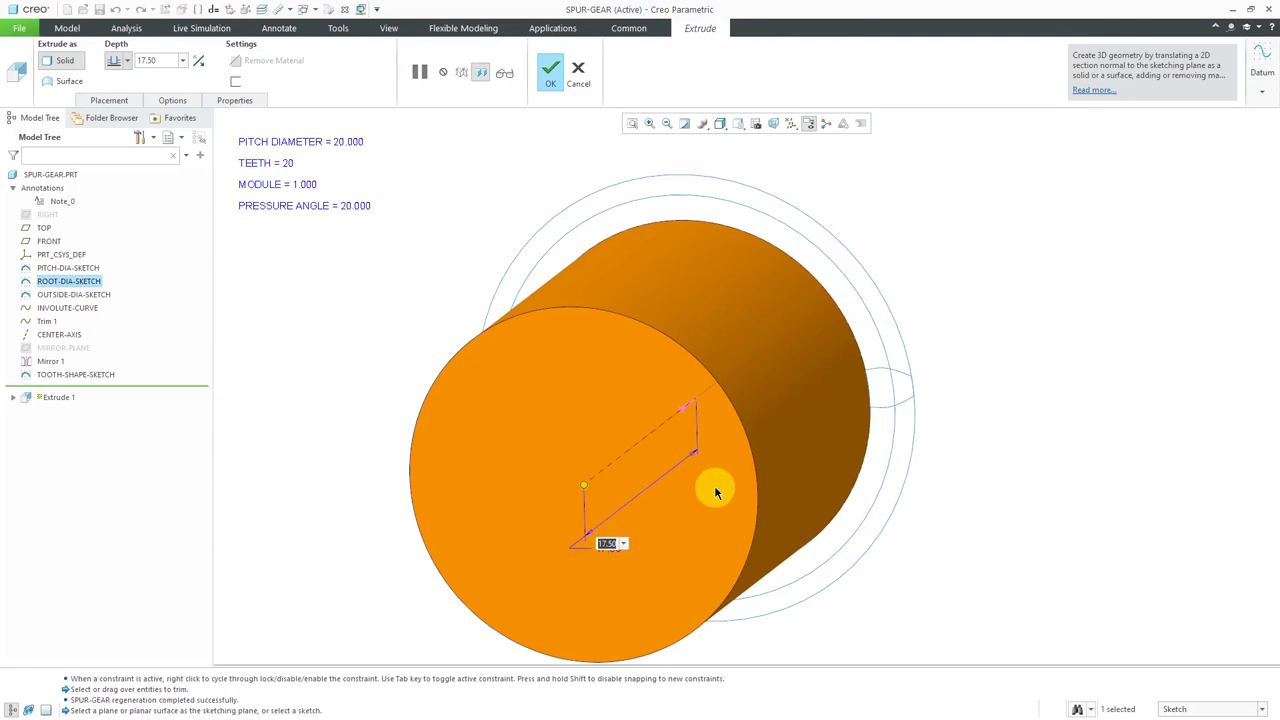
type("10")
key("Return")
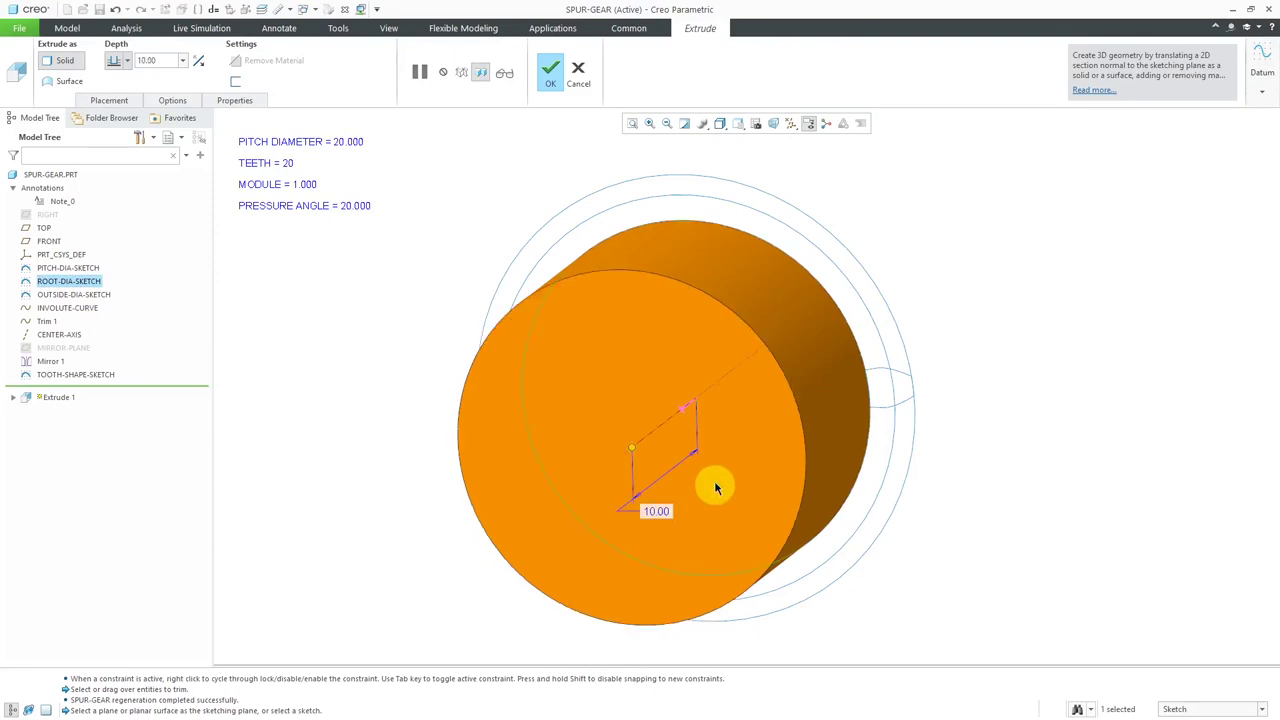
left_click(550, 70)
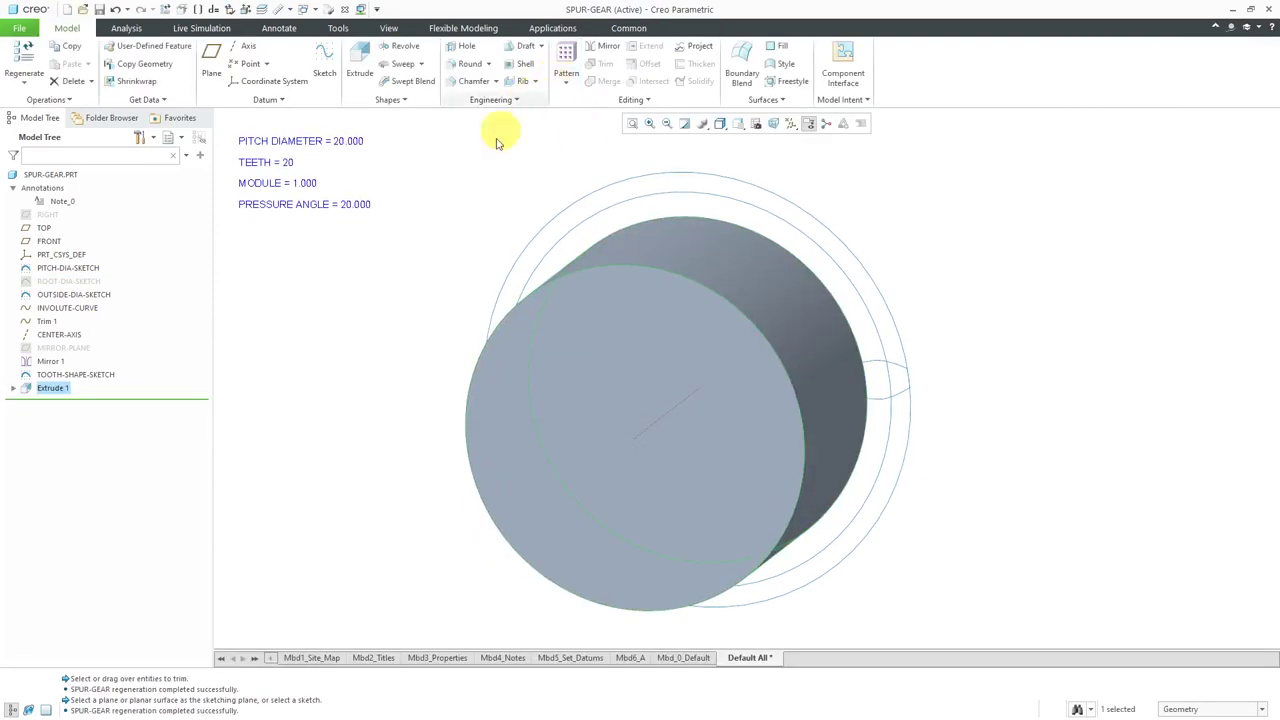
Extrude TOOTH-SHAPE-SKETCH into a solid tooth spanning the cylinder's full length.
left_click(110, 375)
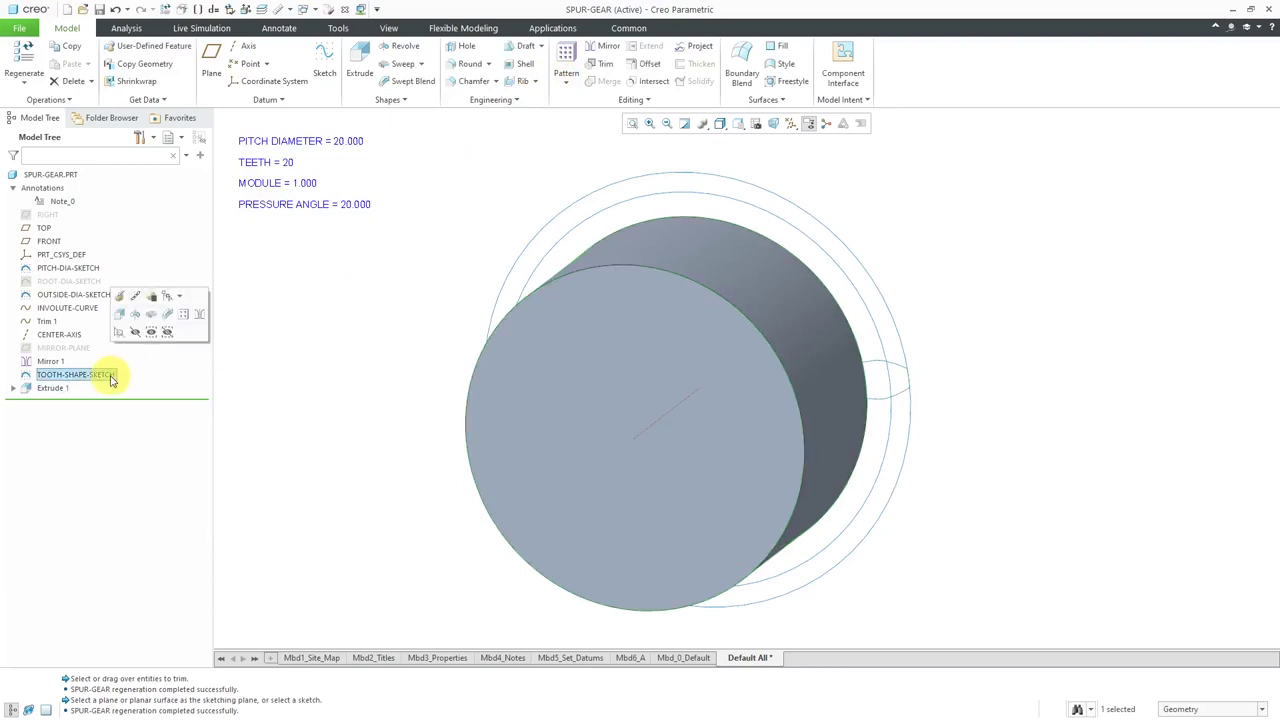
left_click(119, 315)
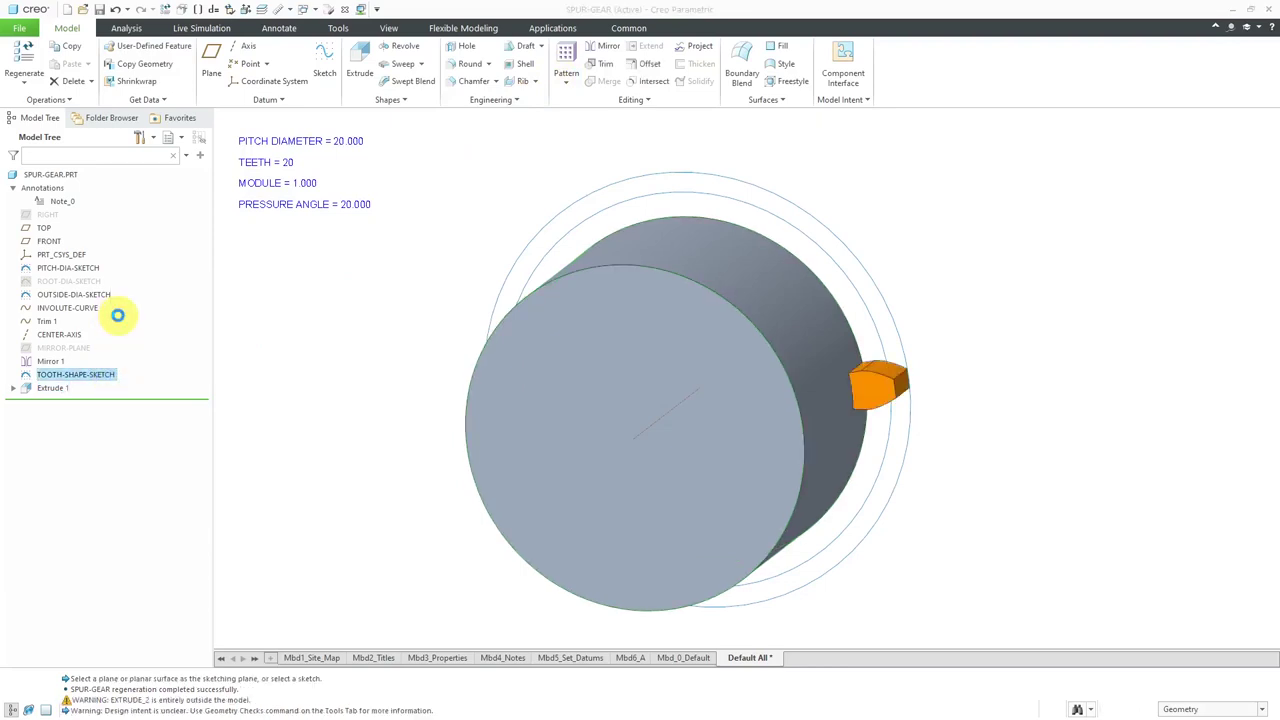
middle_click_drag(759, 377, 766, 386)
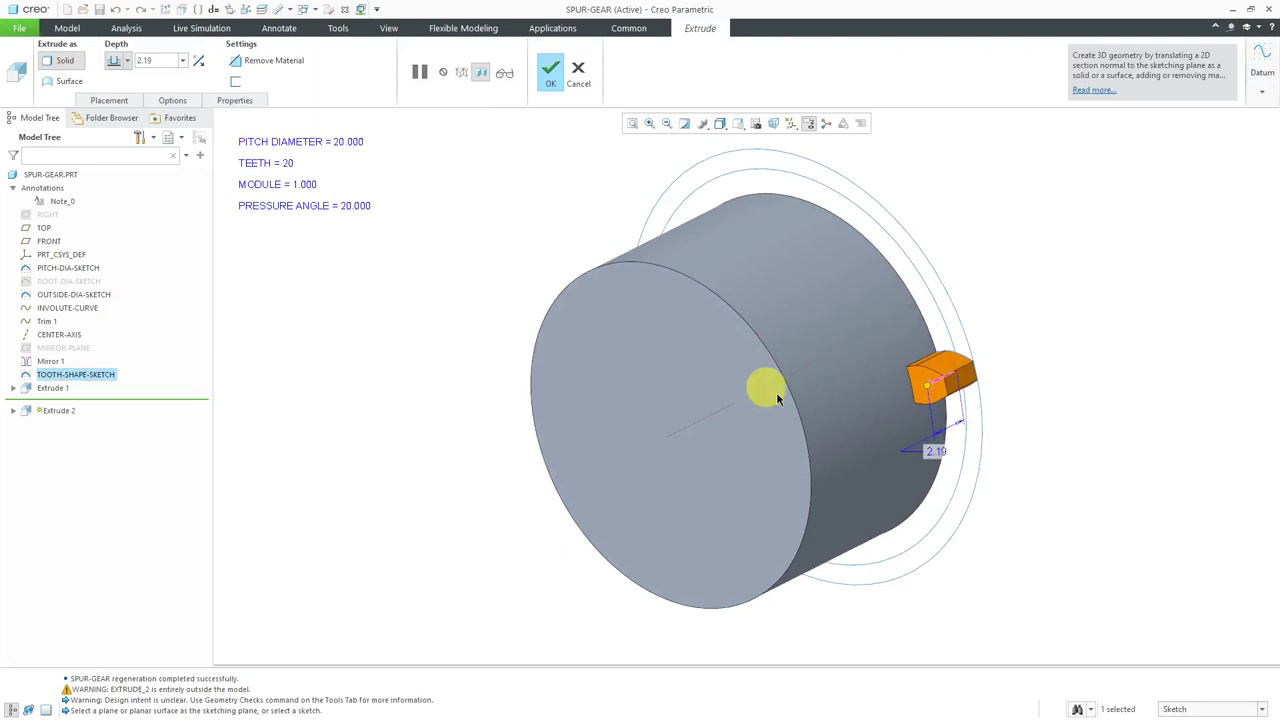
left_click_drag(929, 389, 776, 432)
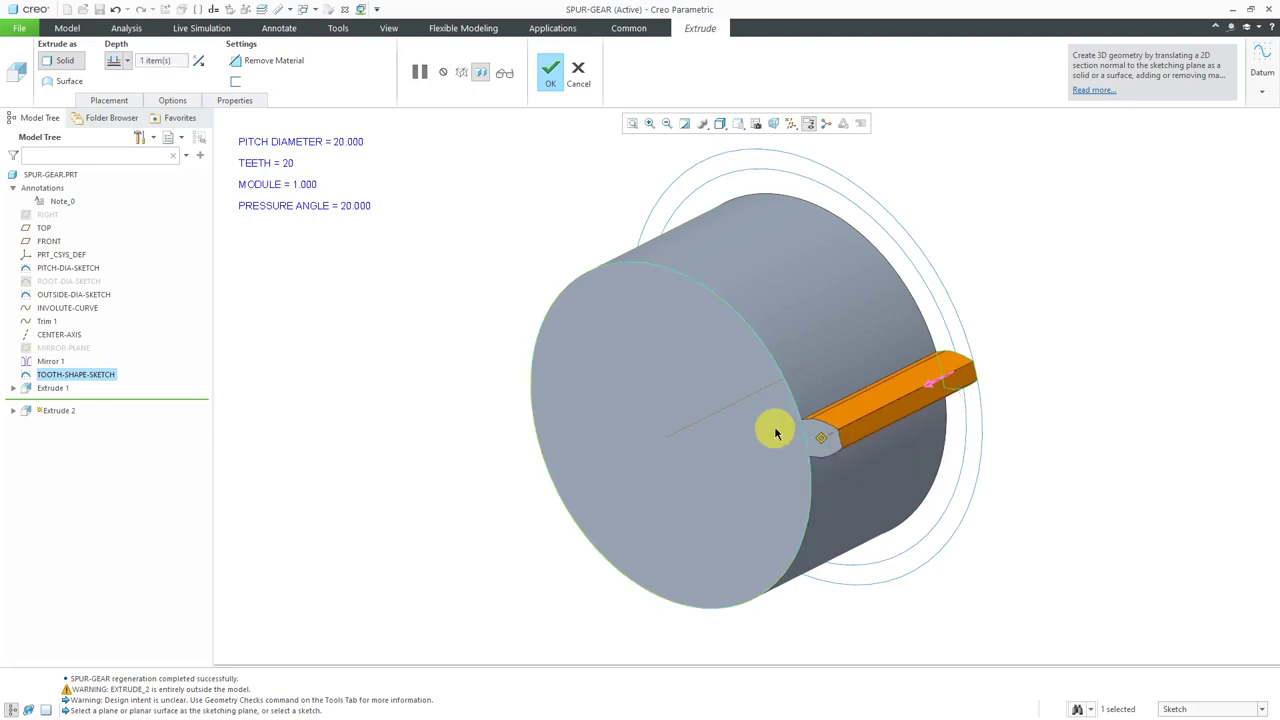
scroll(843, 491, "up", 2)
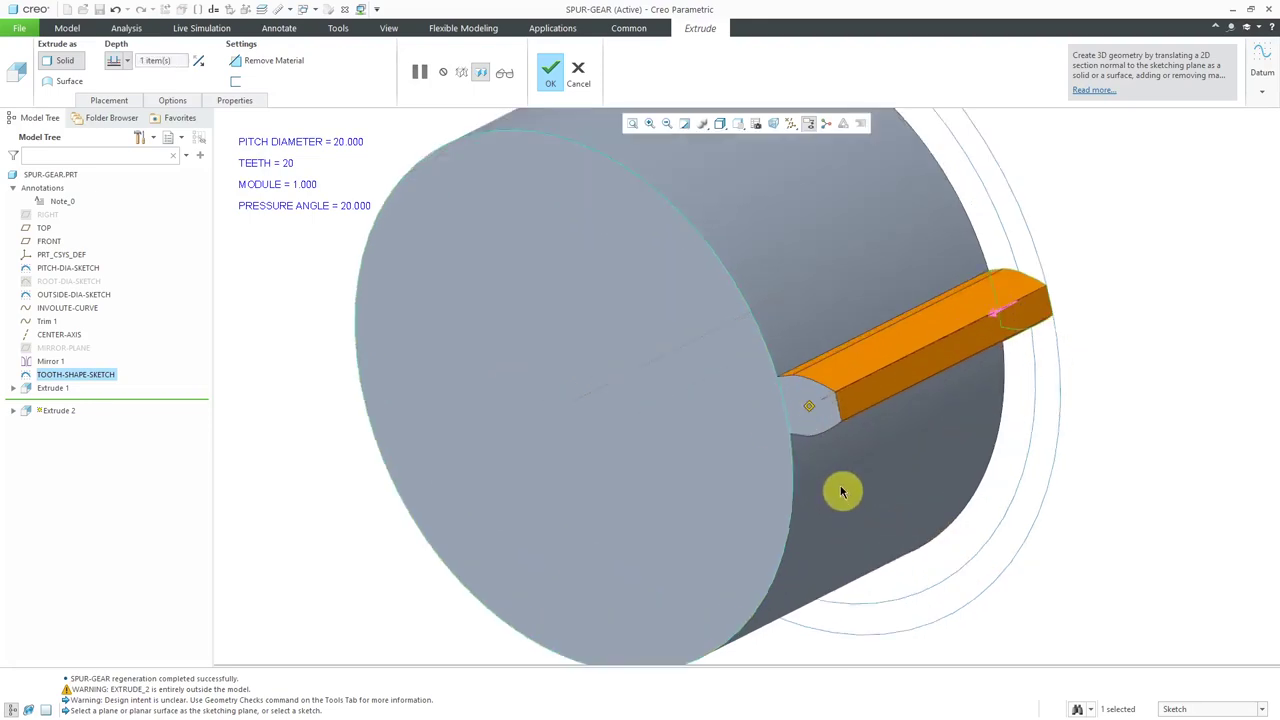
scroll(843, 491, "down", 3)
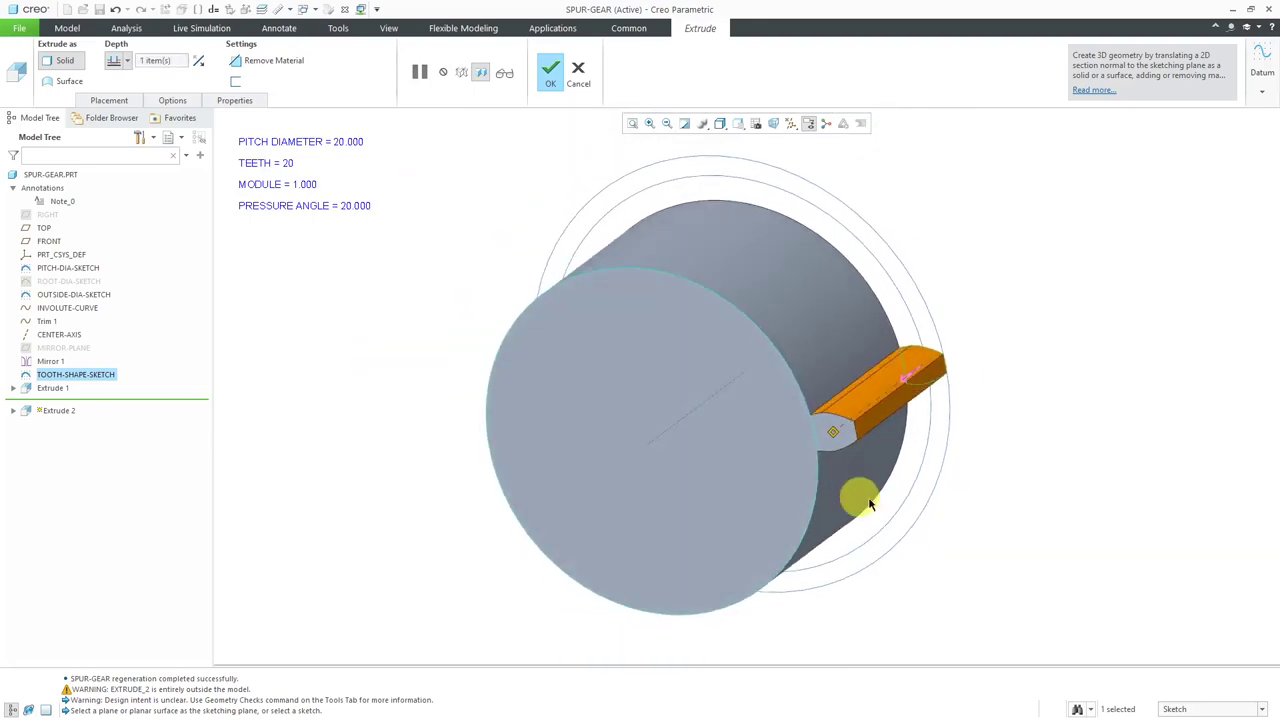
left_click(549, 70)
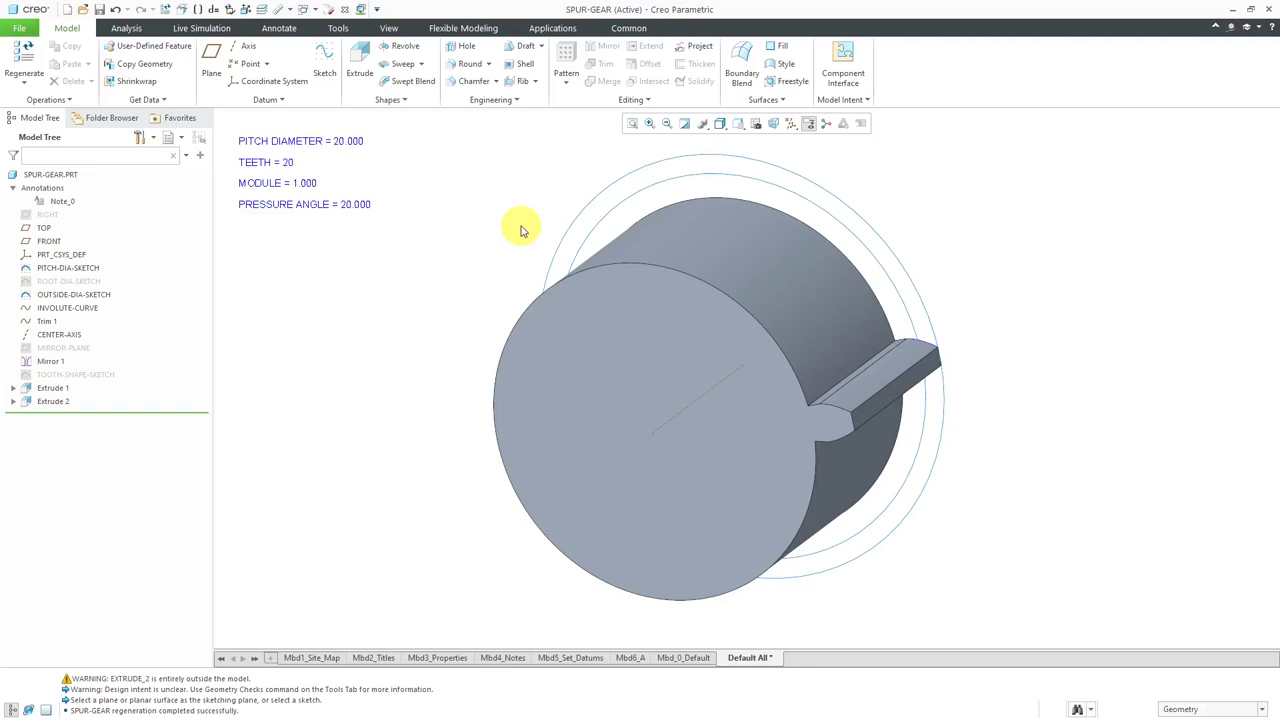
Hide the outside-diameter circle and toggle the pitch-diameter circle's display.
left_click(88, 294)
left_click(113, 252)
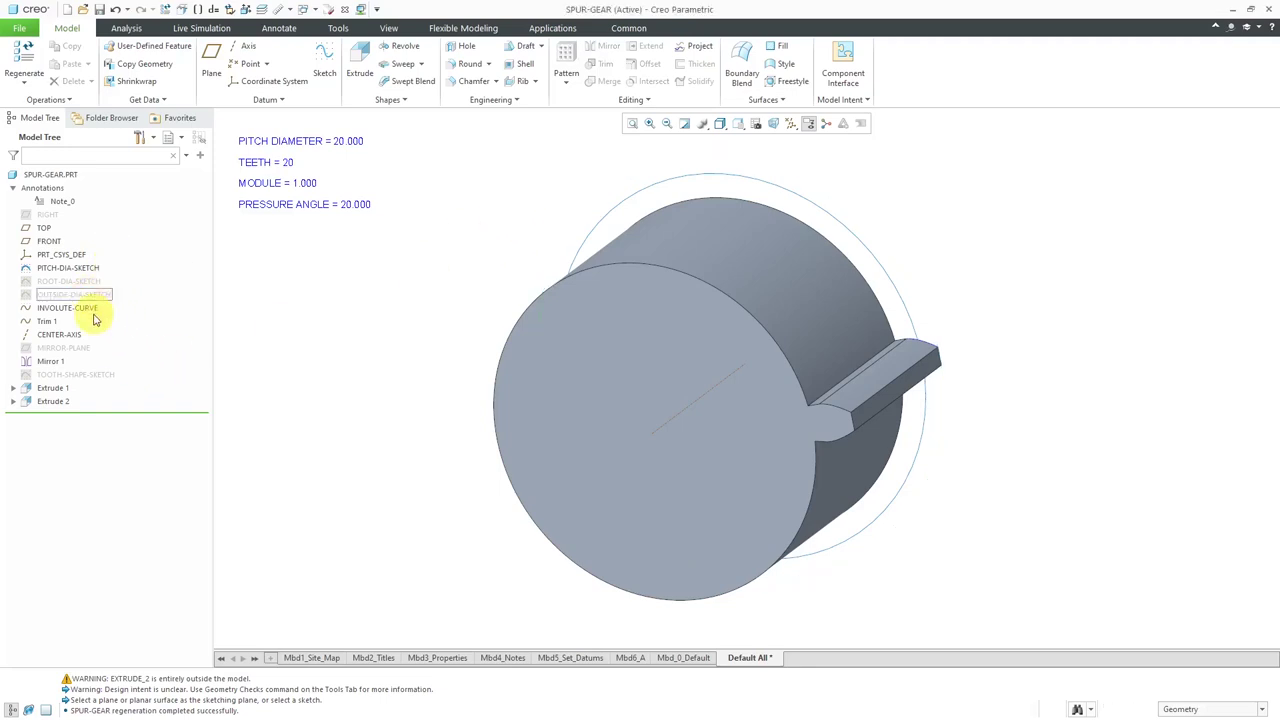
left_click(89, 268)
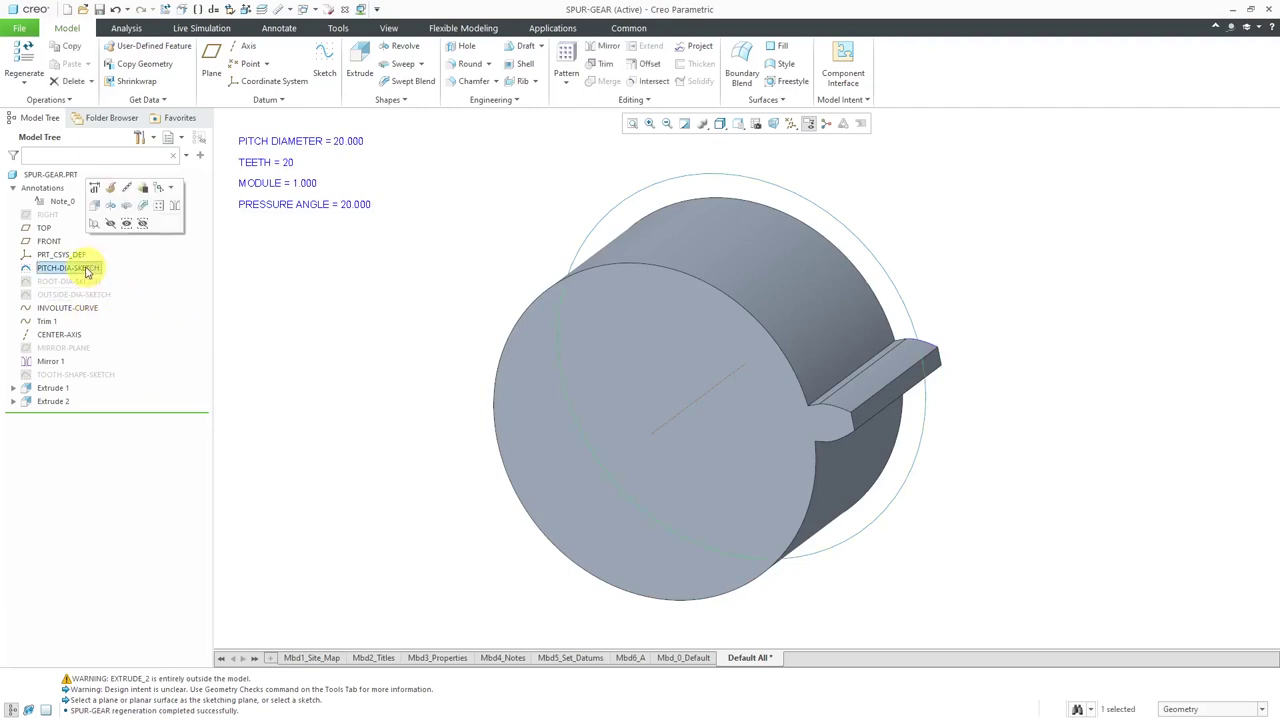
left_click(110, 226)
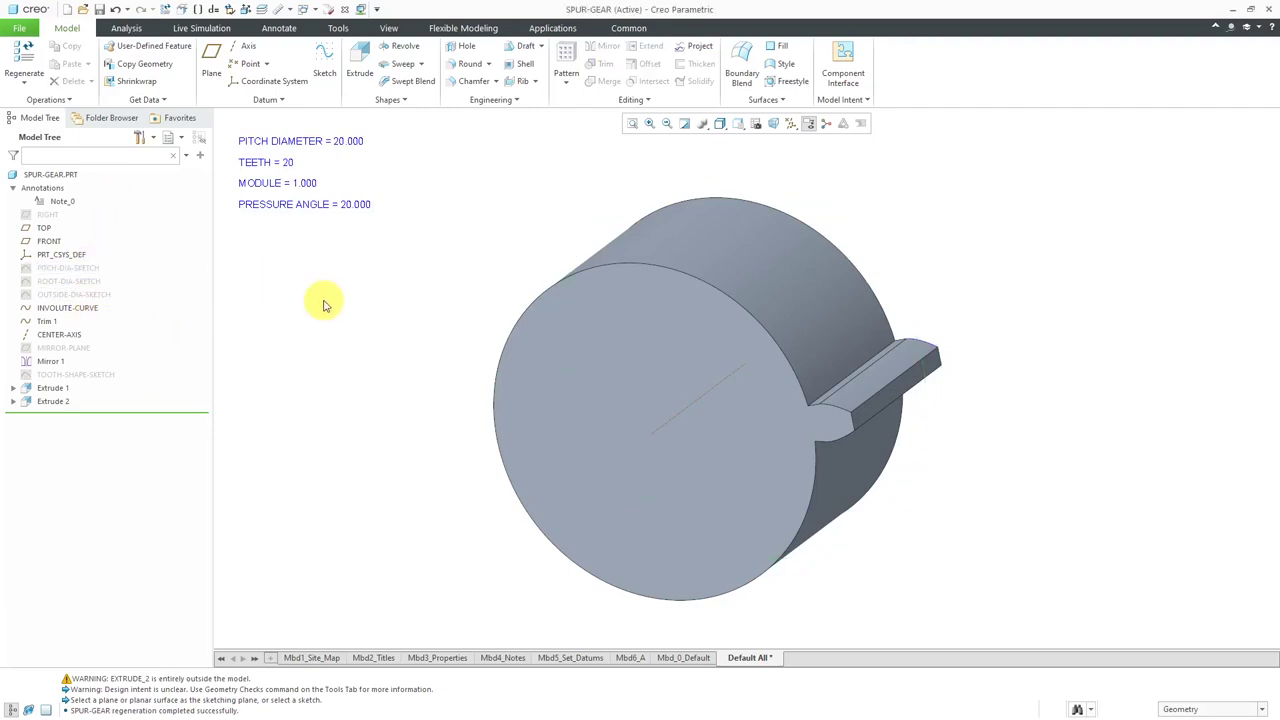
left_click(76, 268)
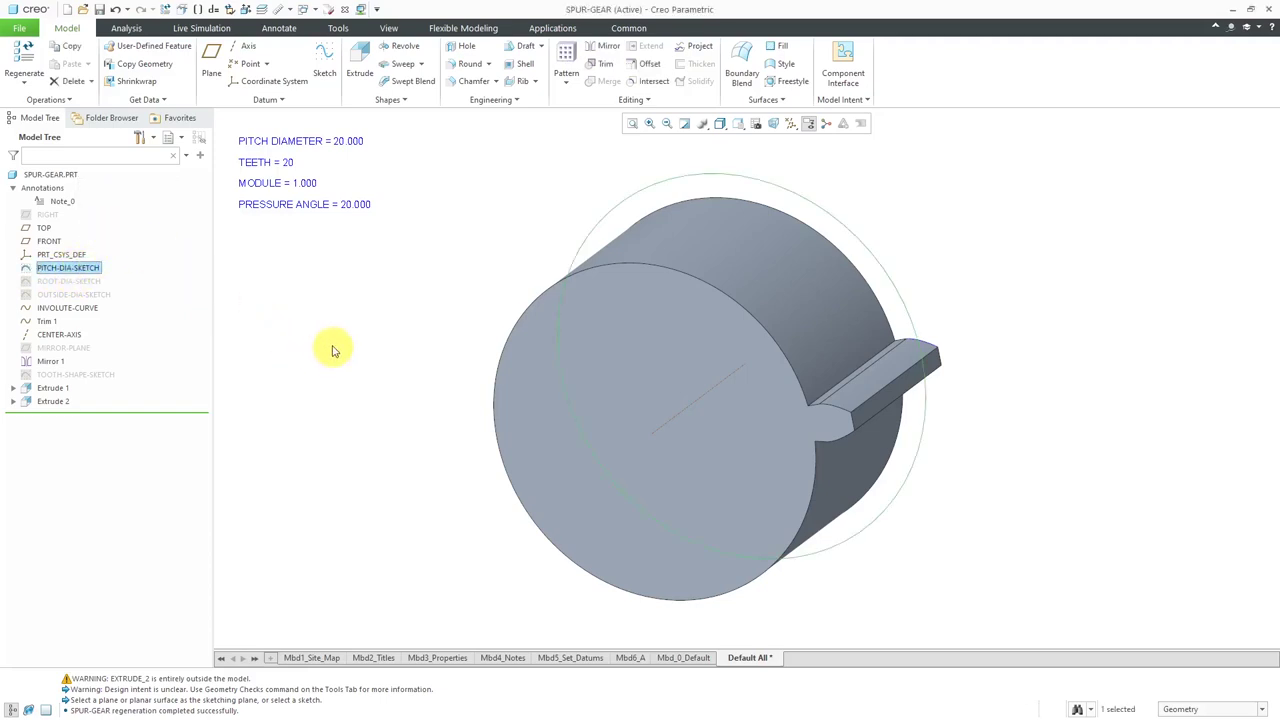
mouse_move(477, 295)
middle_mouse_down()
mouse_move(486, 277)
mouse_move(480, 289)
middle_mouse_up()
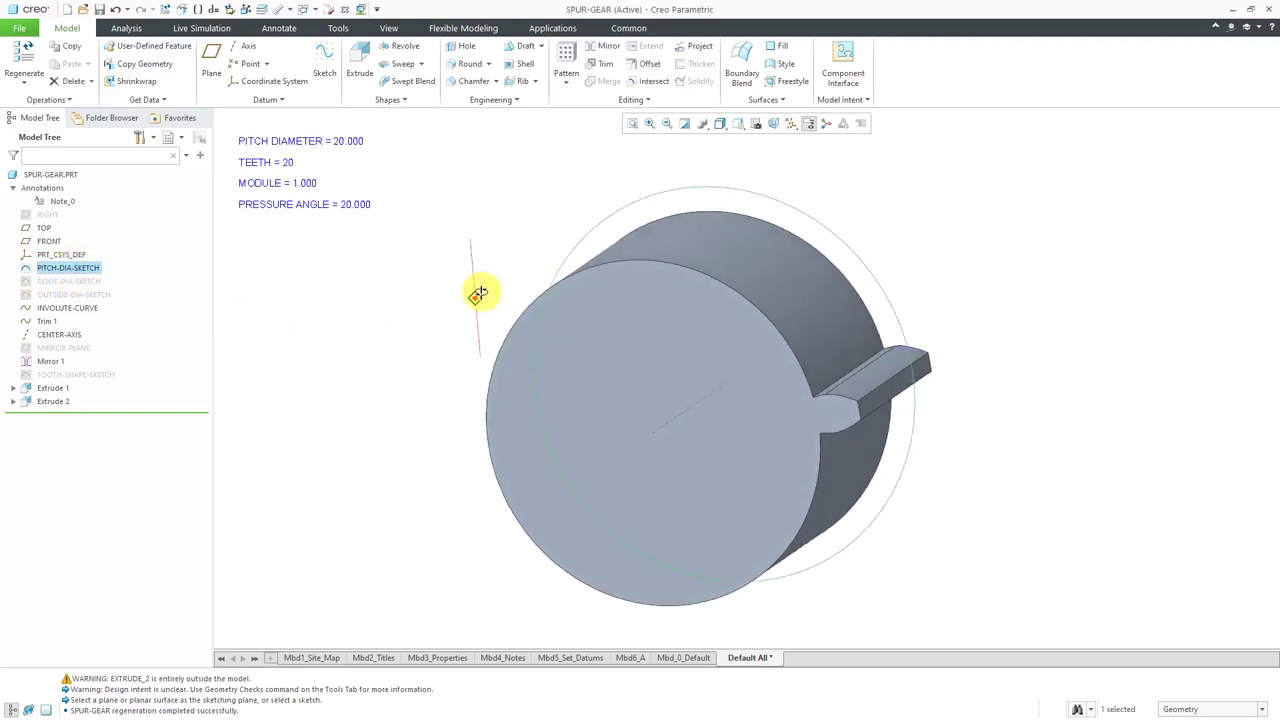
left_click(420, 346)
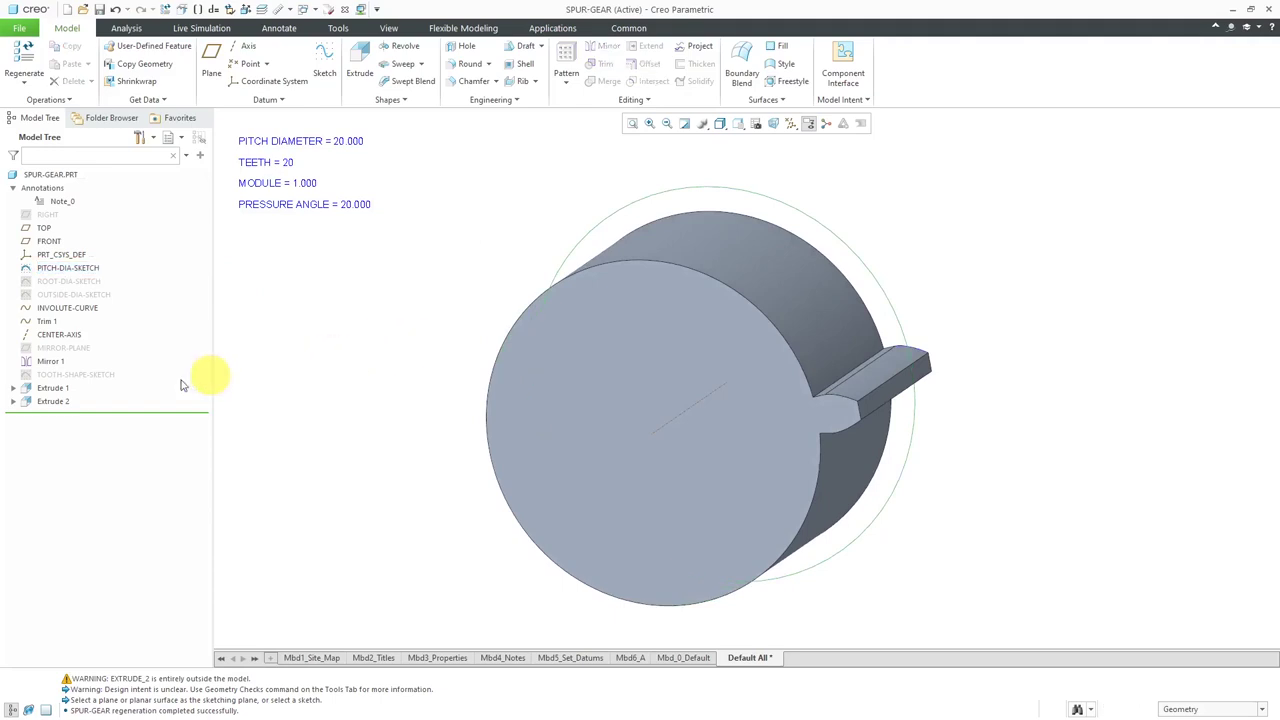
Rename Extrude 2 to TOOTH in the model tree.
left_click(52, 401)
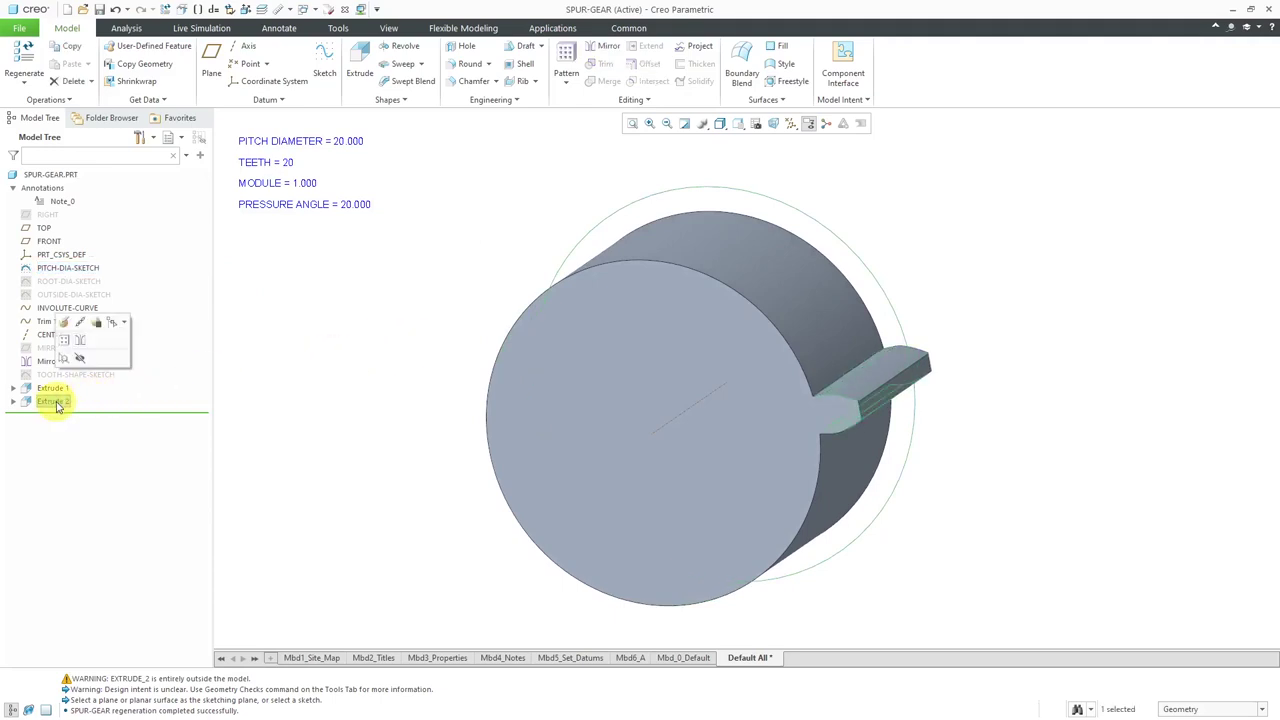
double_click(55, 402)
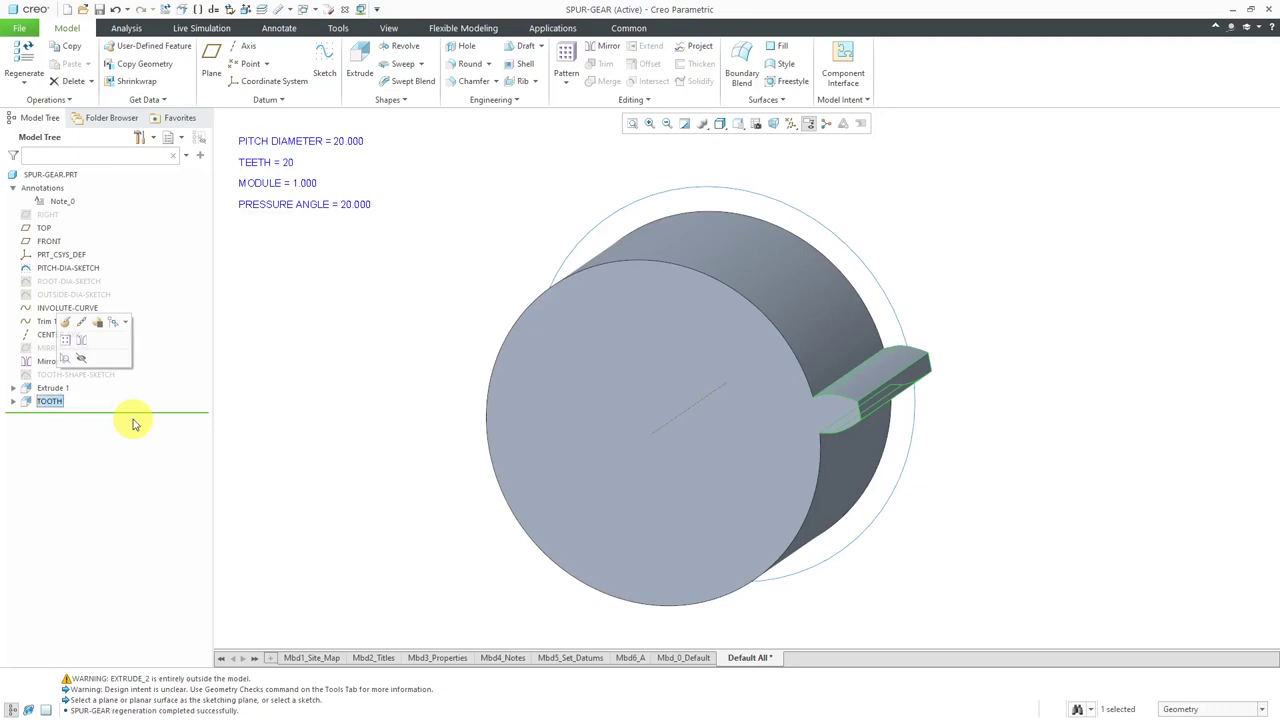
key("Return")
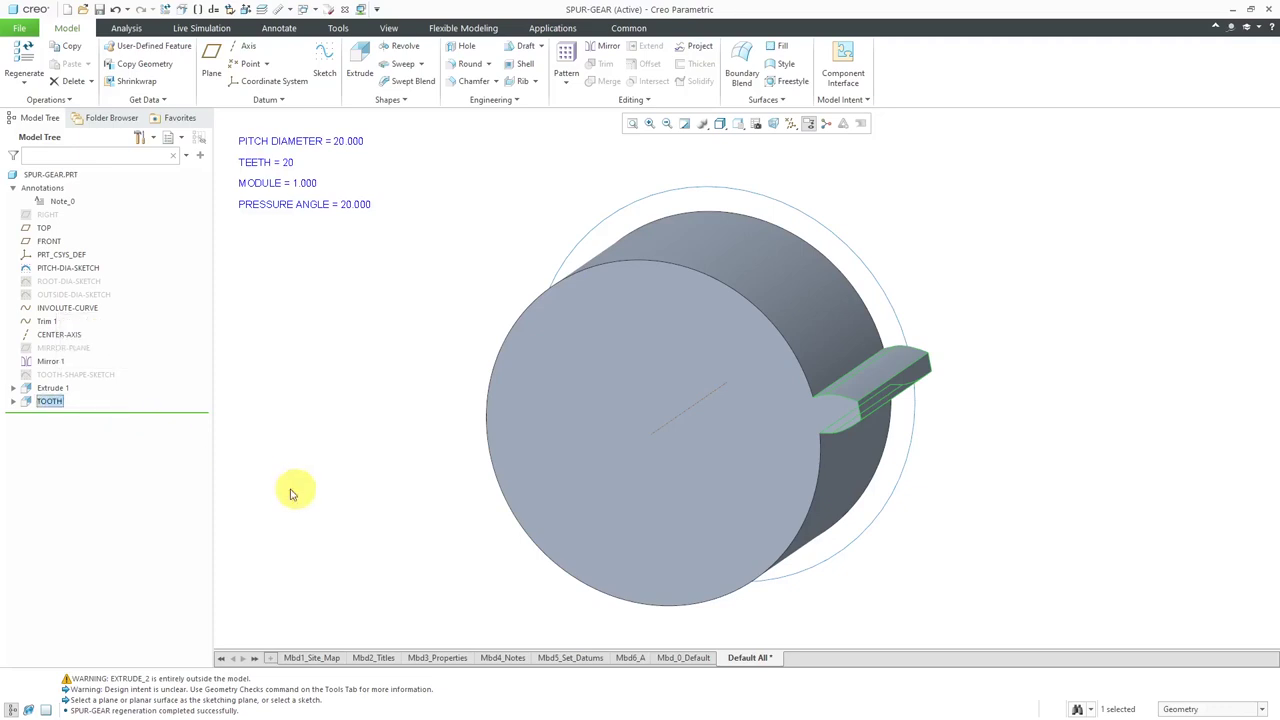
left_click(257, 380)
Pattern TOOTH by axis around CENTER-AXIS with members spread evenly over 360°.
left_click(55, 402)
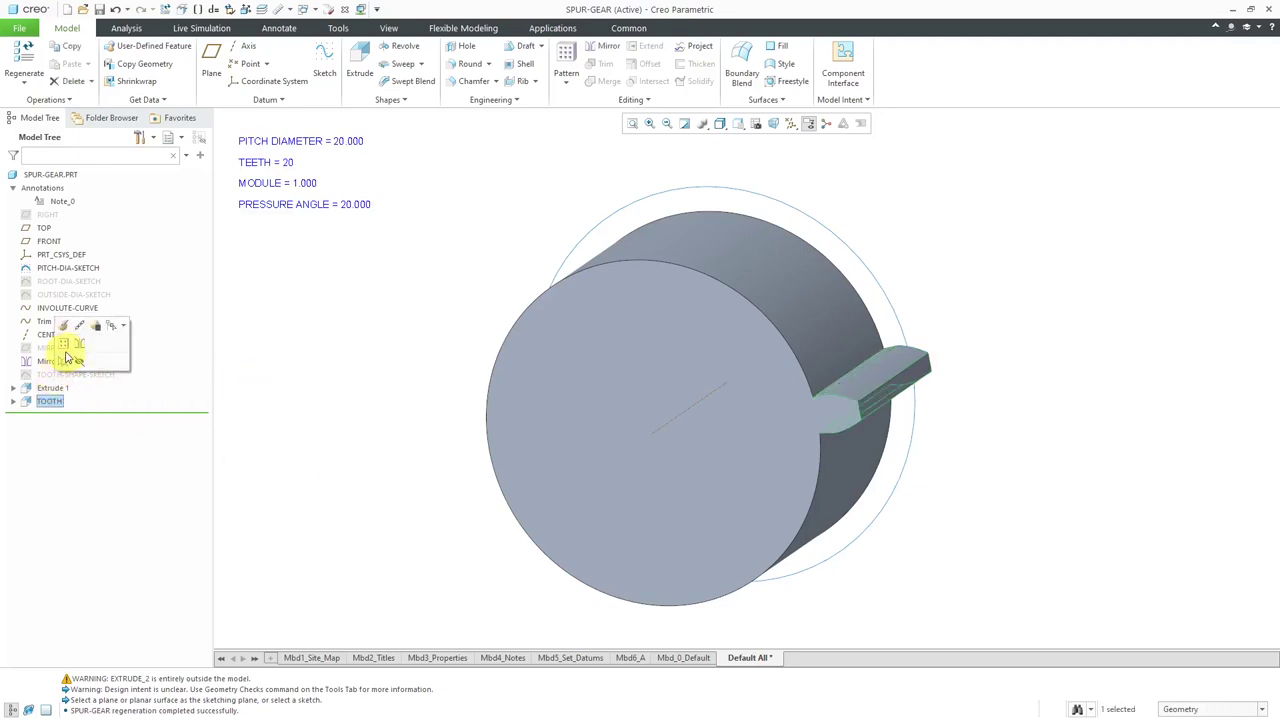
left_click(64, 347)
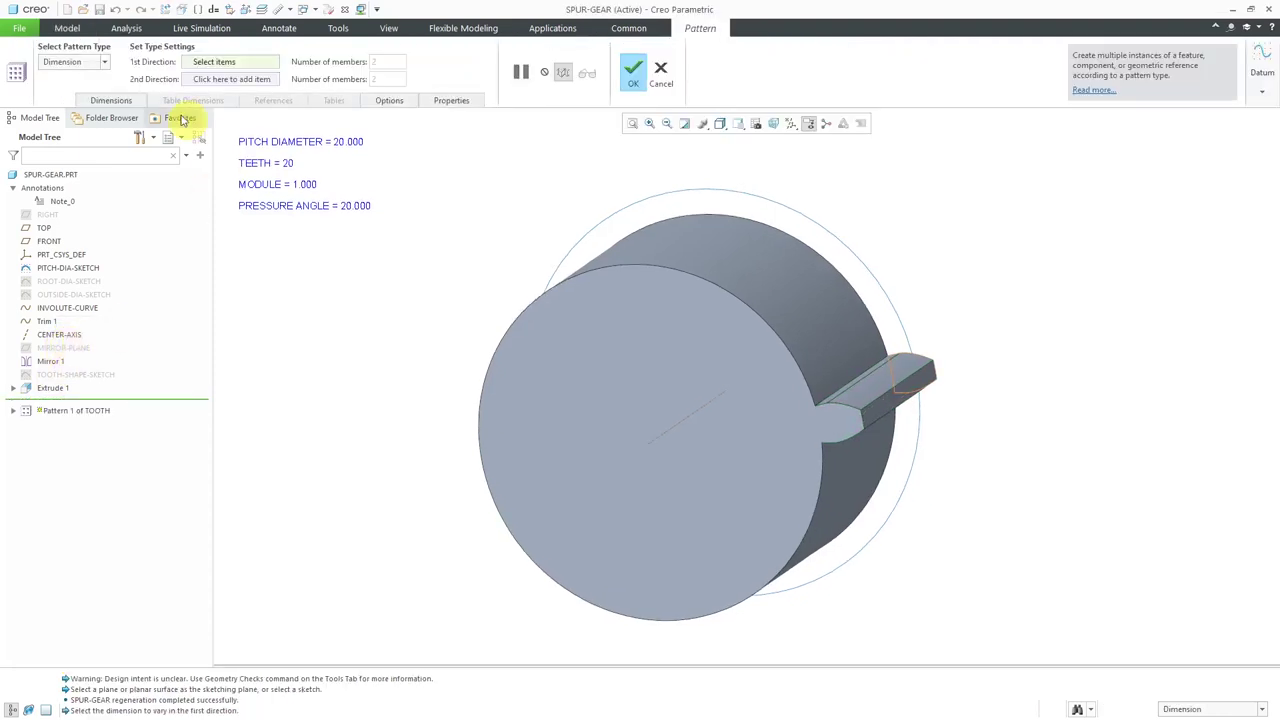
left_click(104, 62)
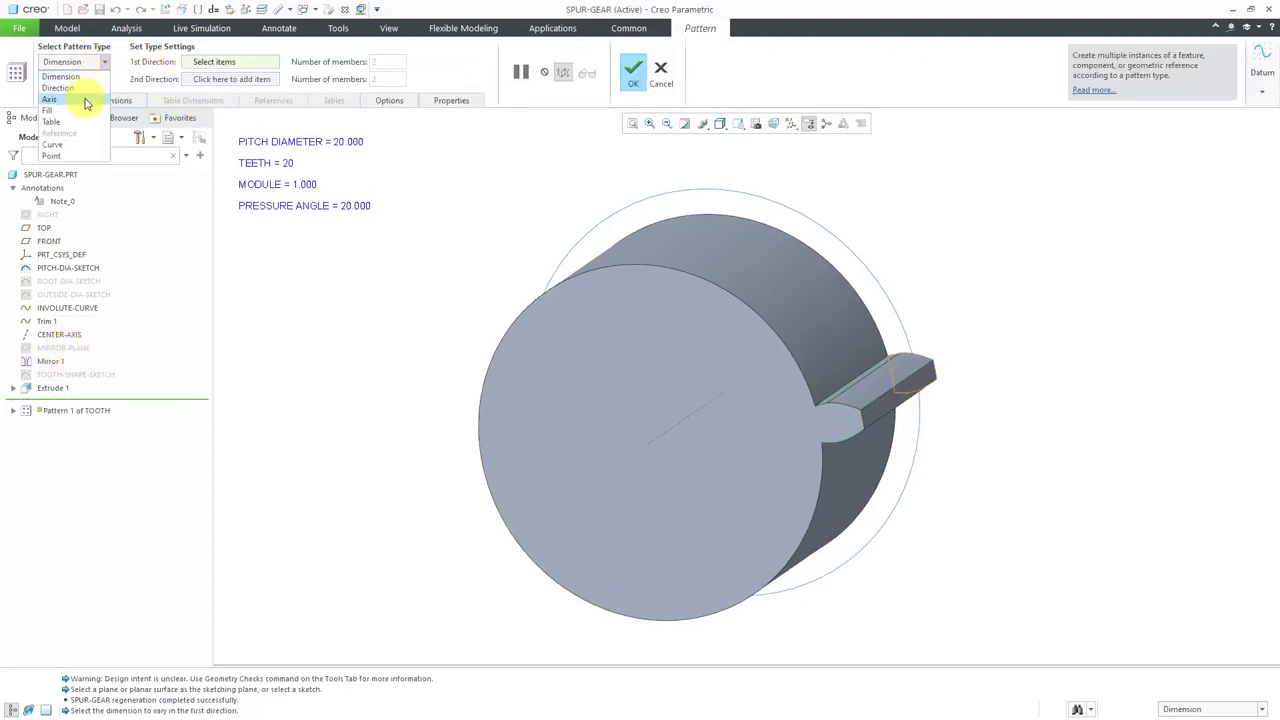
left_click(82, 95)
left_click(557, 434)
left_click(688, 425)
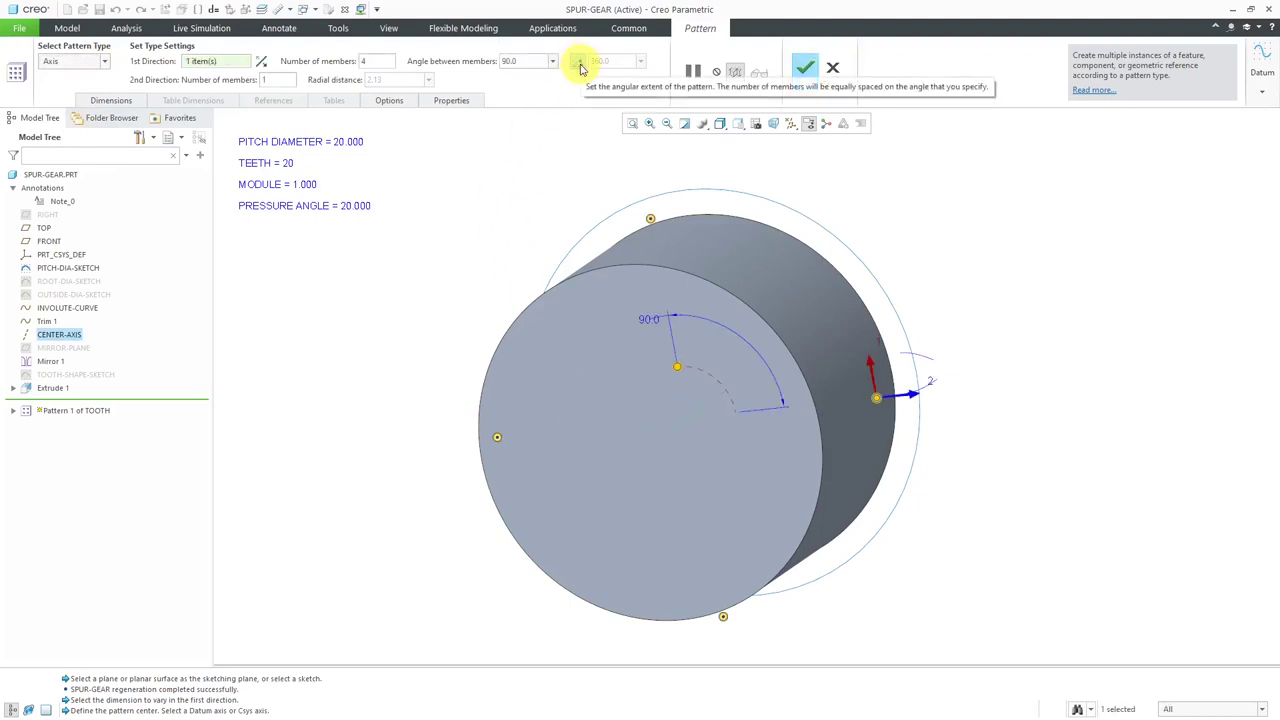
left_click(579, 64)
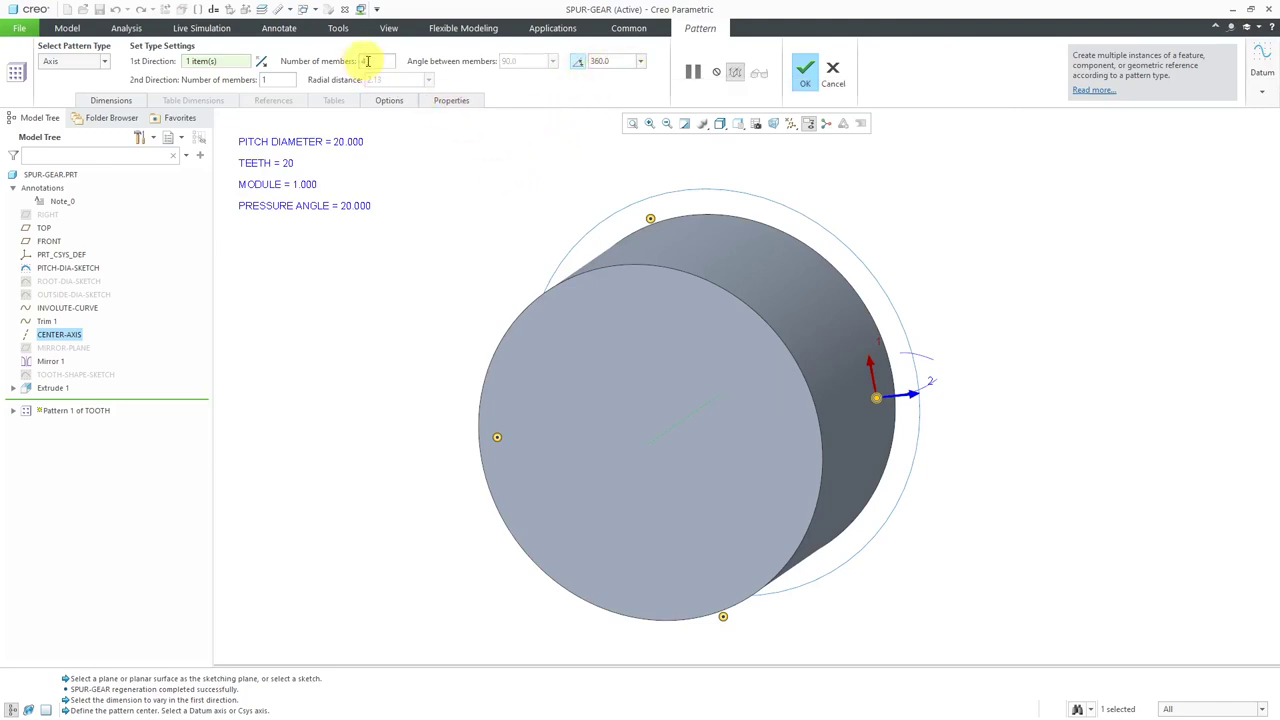
left_click(805, 72)
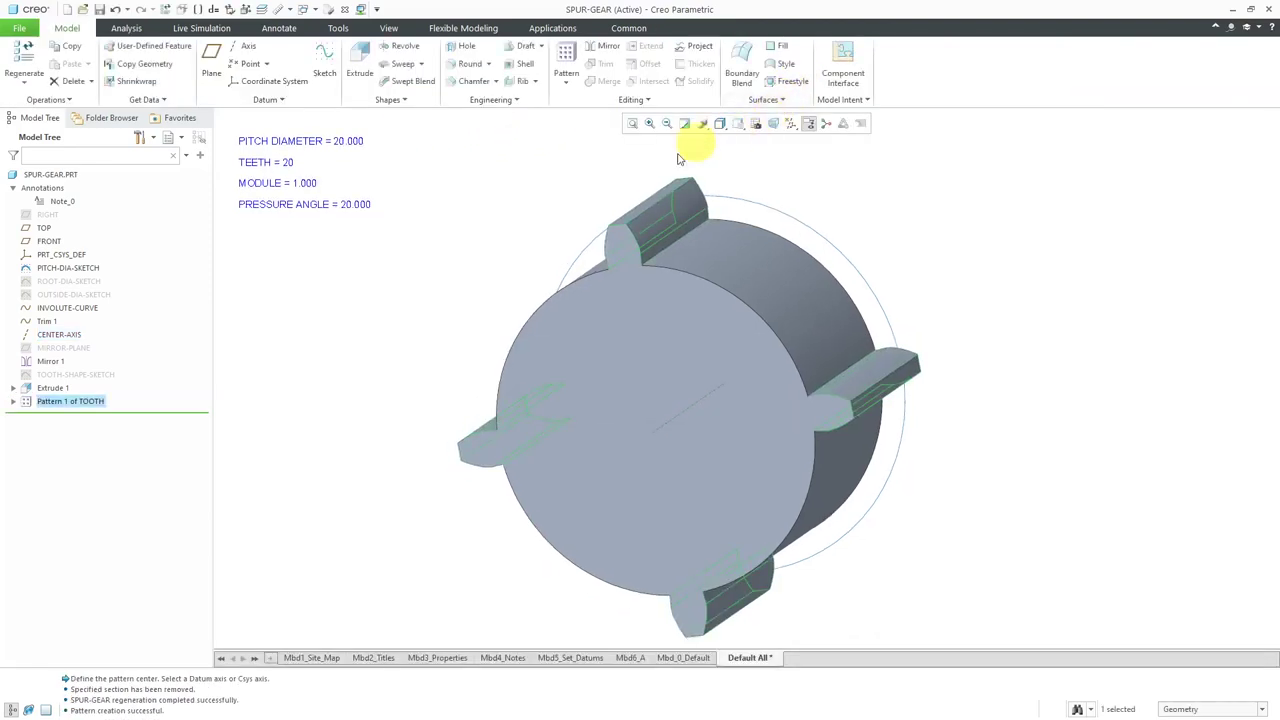
left_click(531, 173)
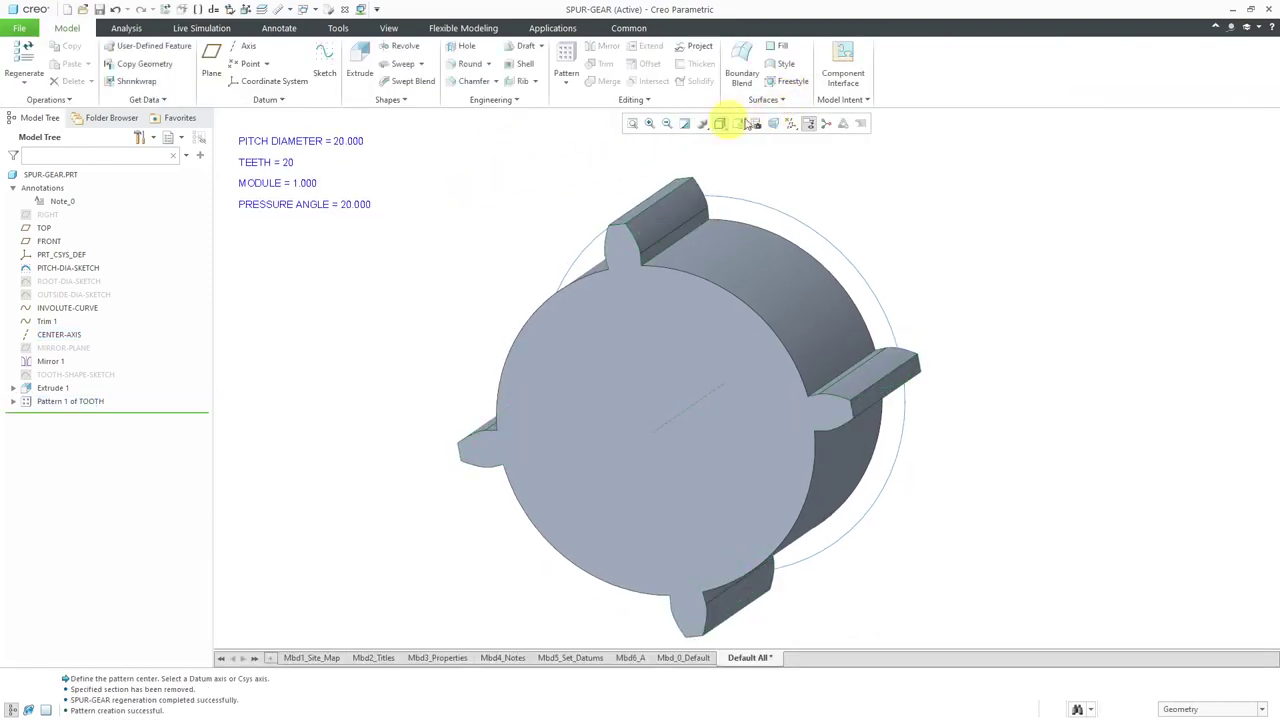
Open the Relations editor and add the NUMBER OF TEETH comment line.
left_click(840, 99)
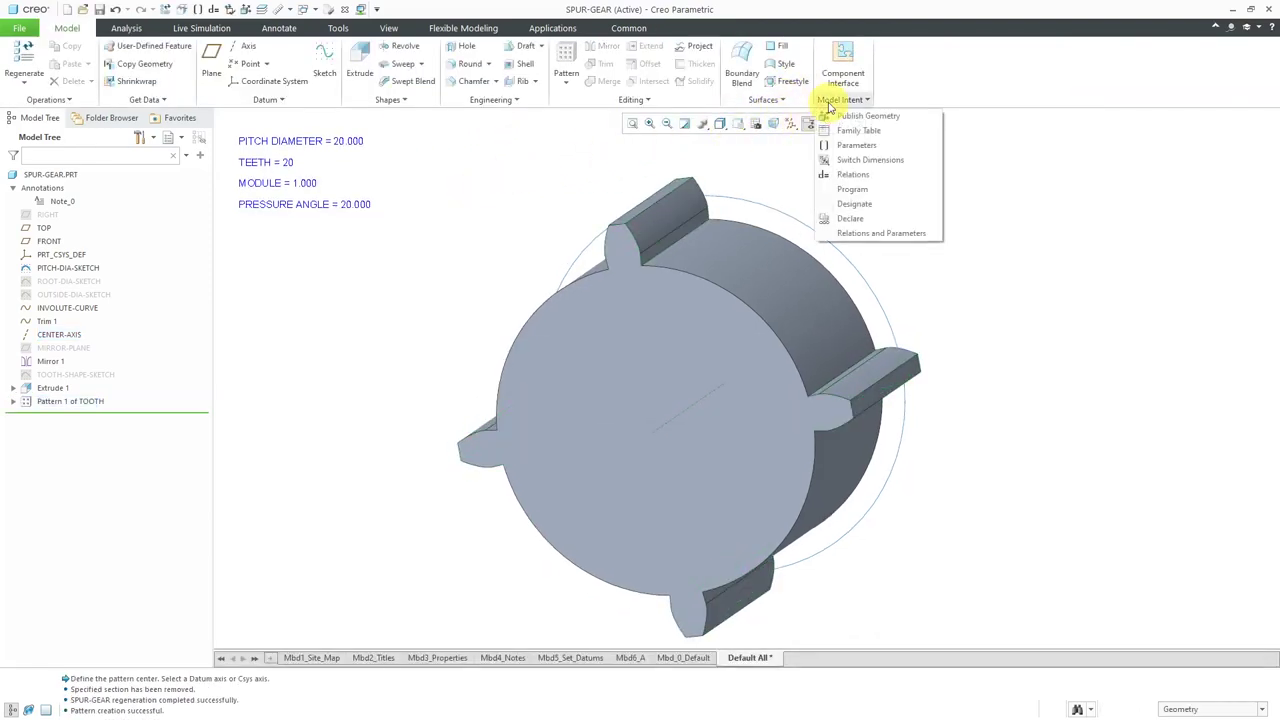
left_click(866, 174)
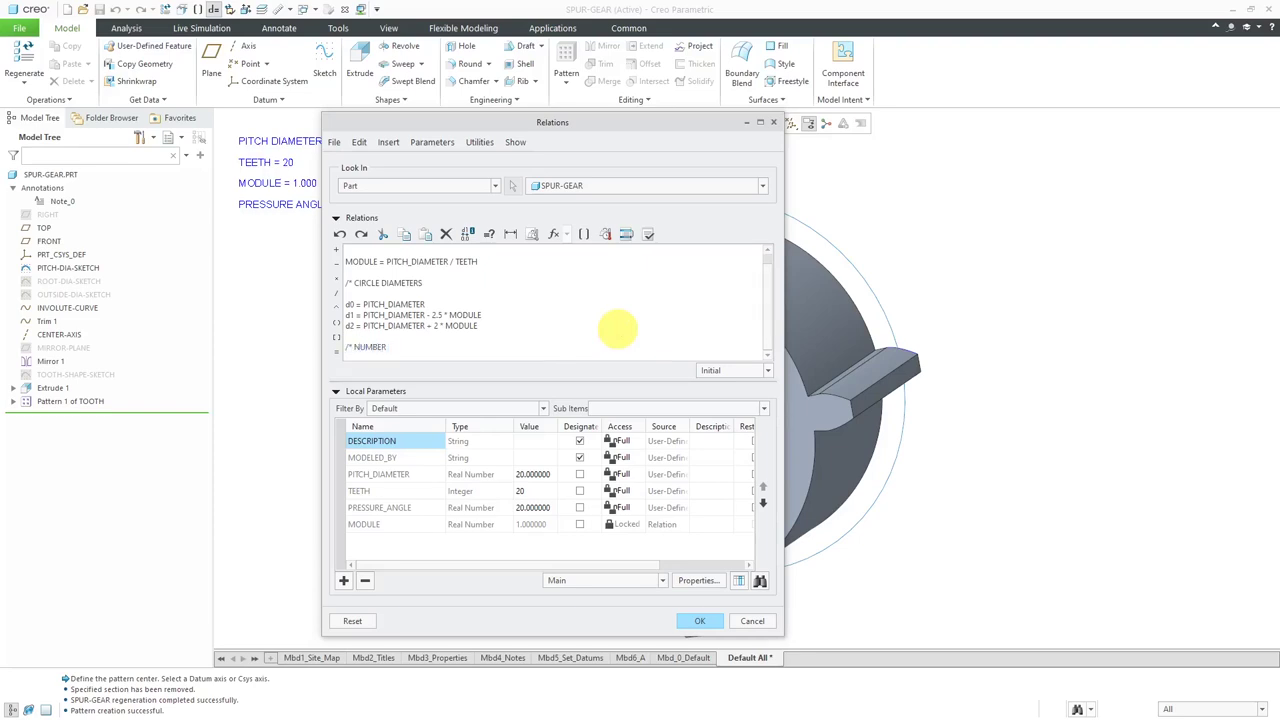
type("H")
key("Return")
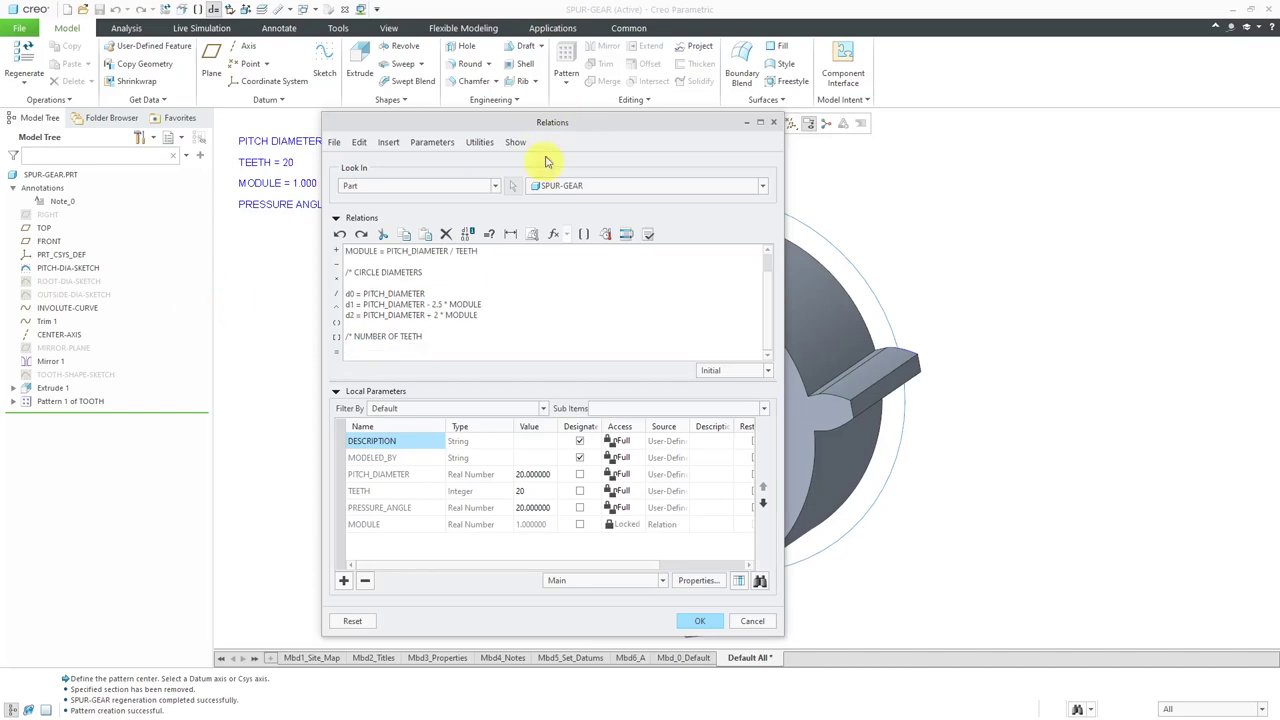
Relate the pattern count dimension to TEETH, apply it, and regenerate the gear.
left_click_drag(540, 126, 984, 104)
middle_click_drag(591, 200, 677, 272)
left_click(64, 401)
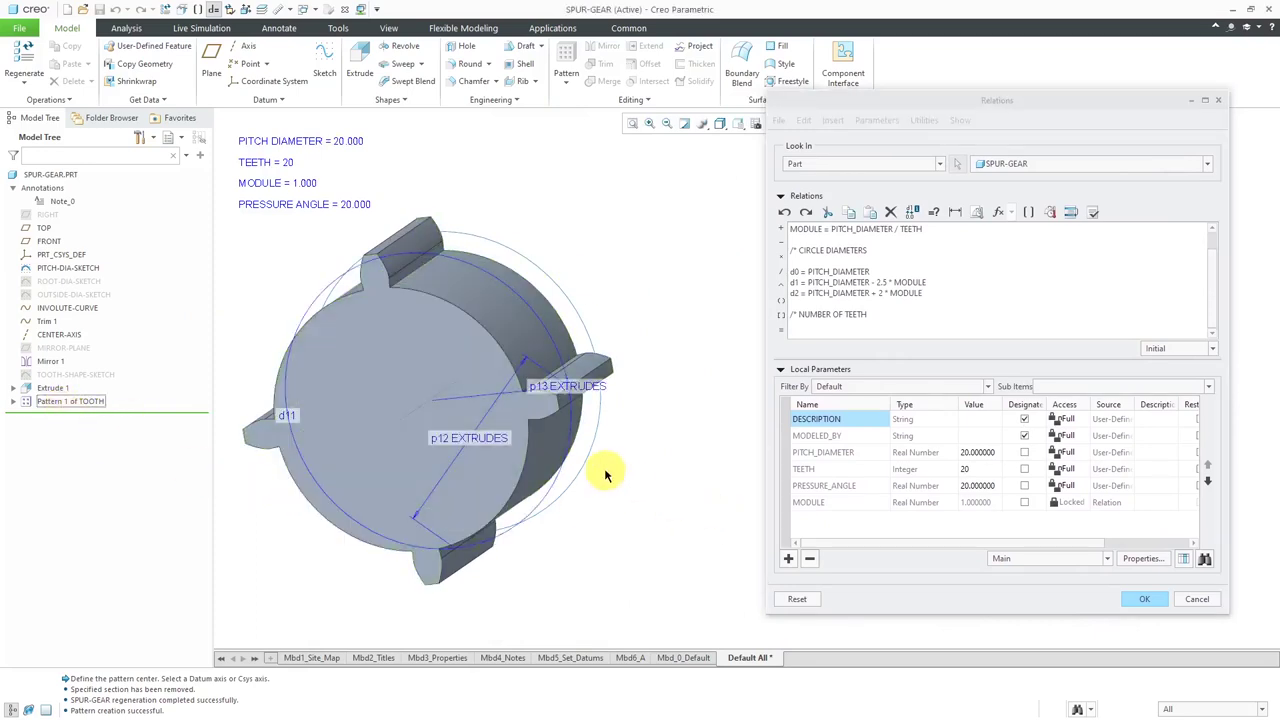
mouse_move(609, 480)
middle_mouse_down()
mouse_move(609, 468)
mouse_move(640, 463)
mouse_move(609, 467)
middle_mouse_up()
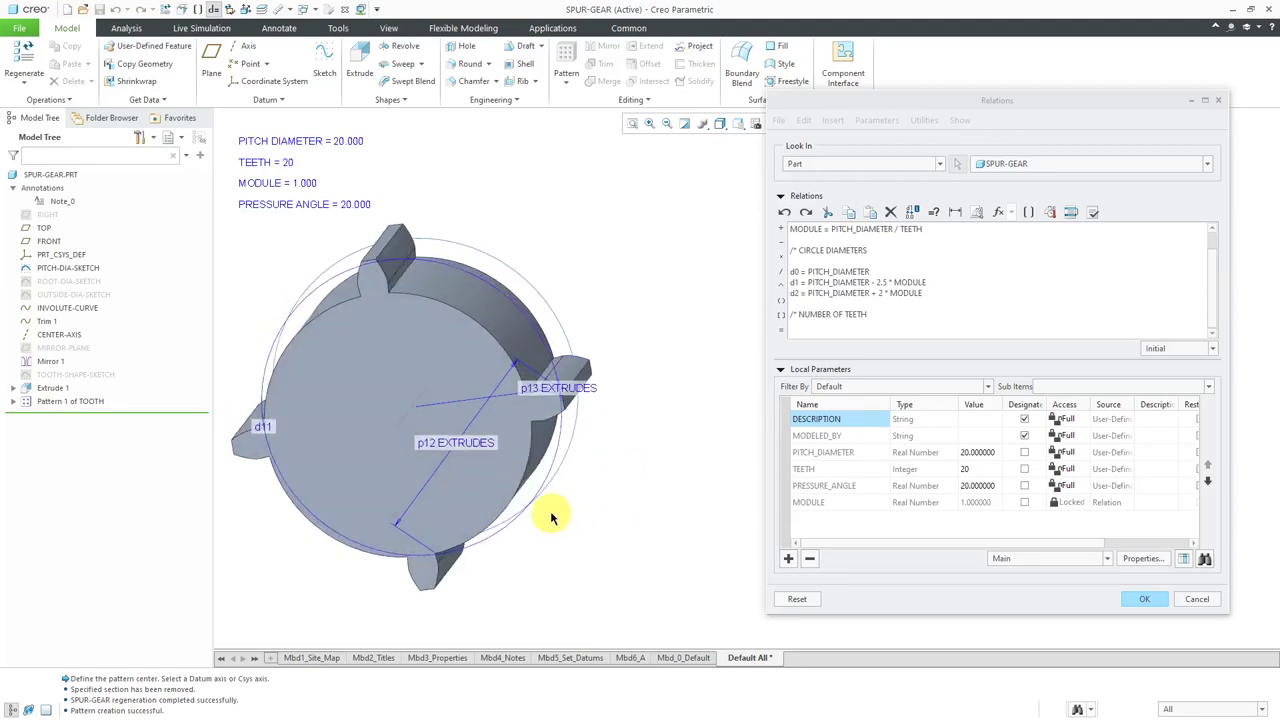
left_click(527, 396)
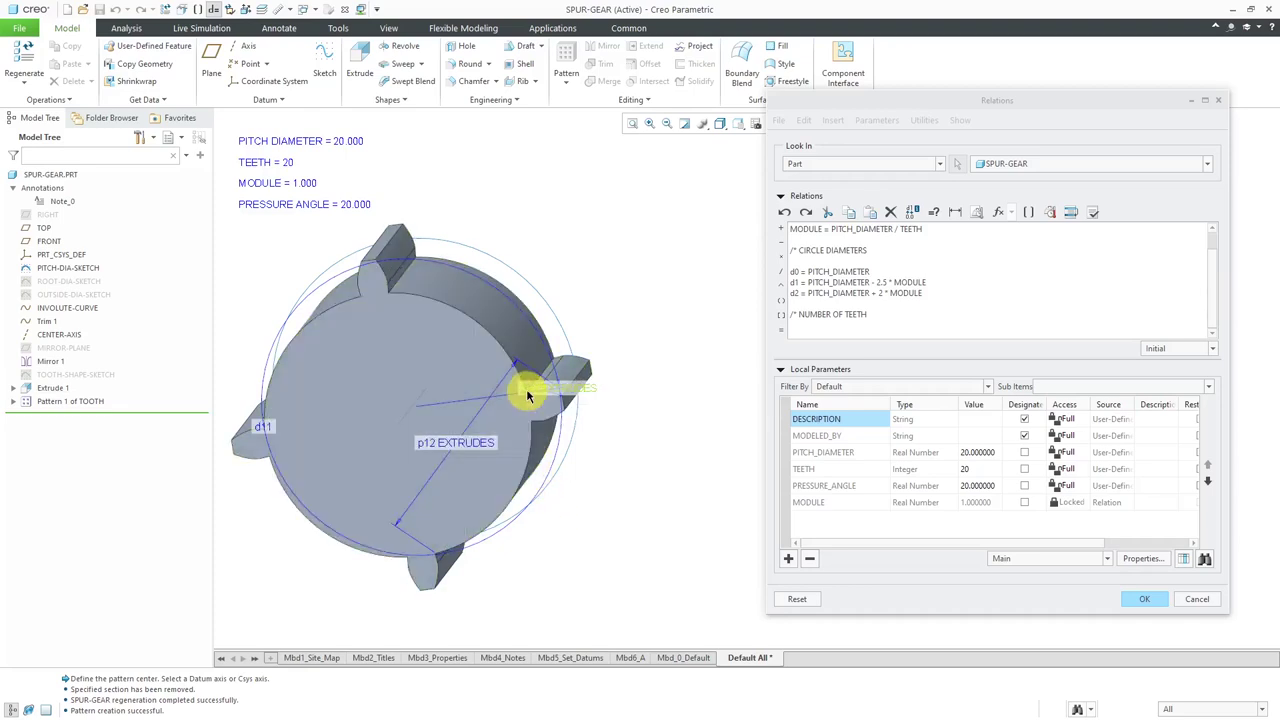
left_click(929, 329)
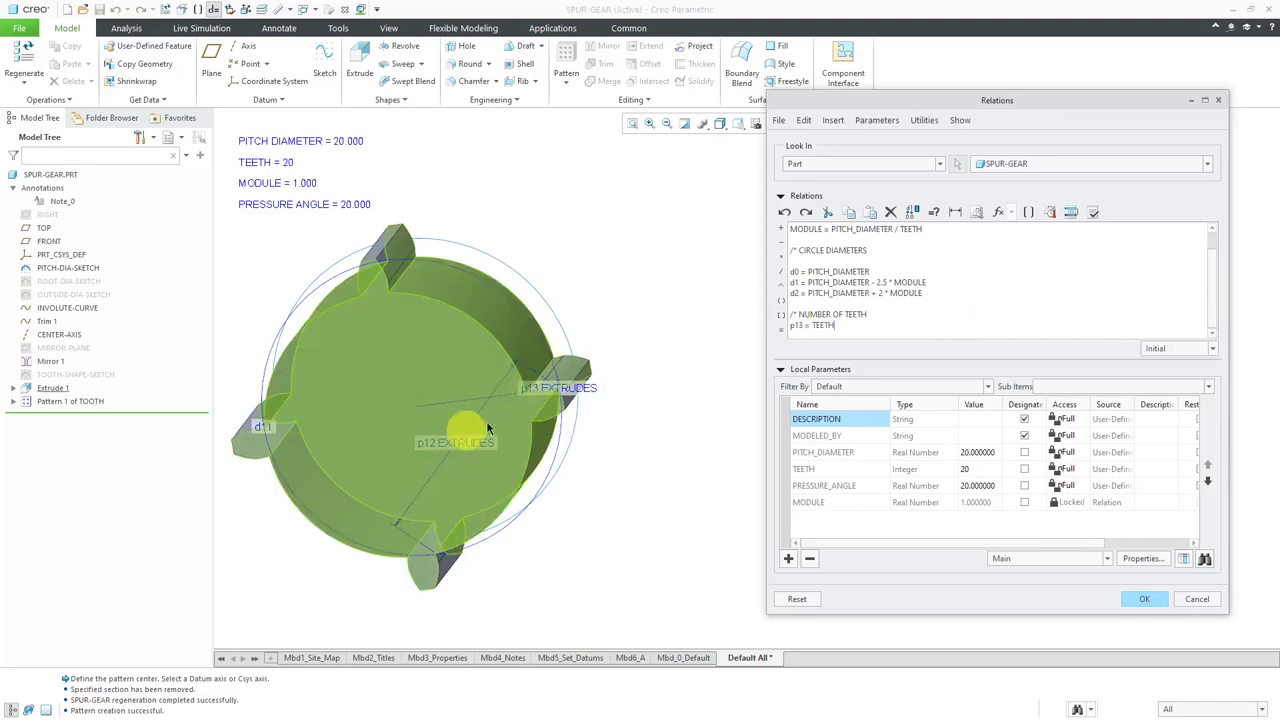
left_click(1139, 599)
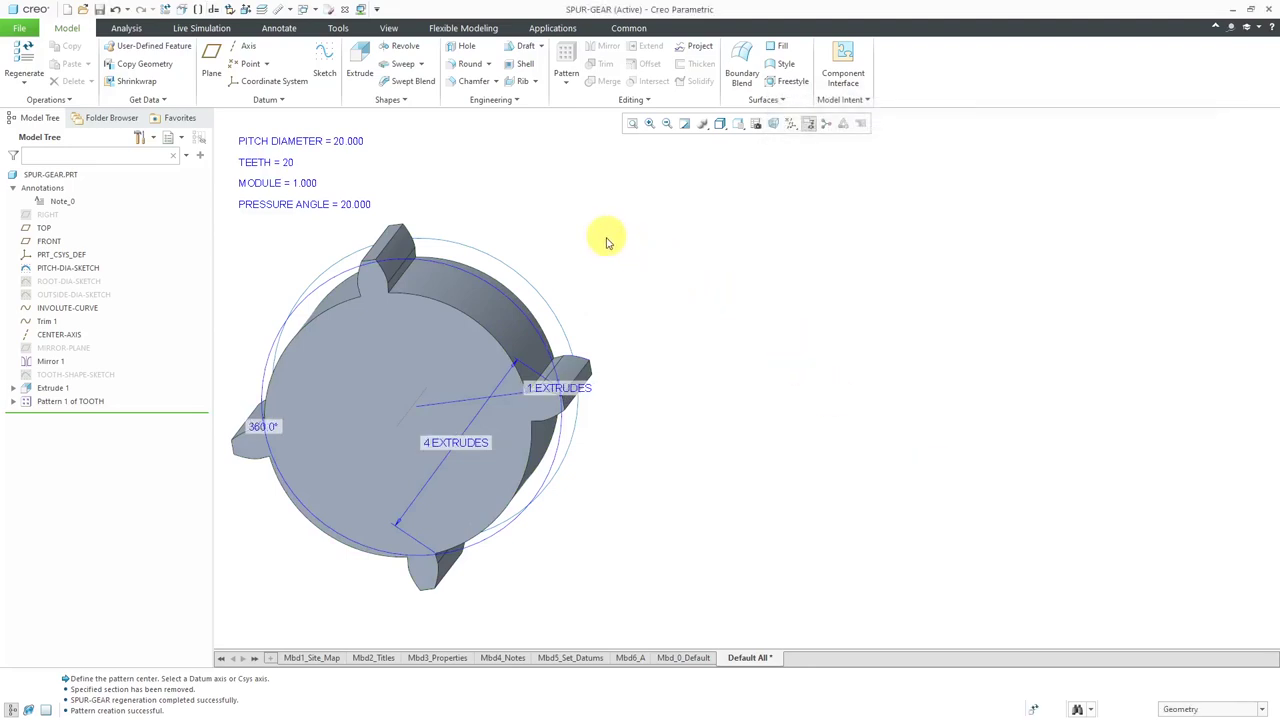
left_click(25, 62)
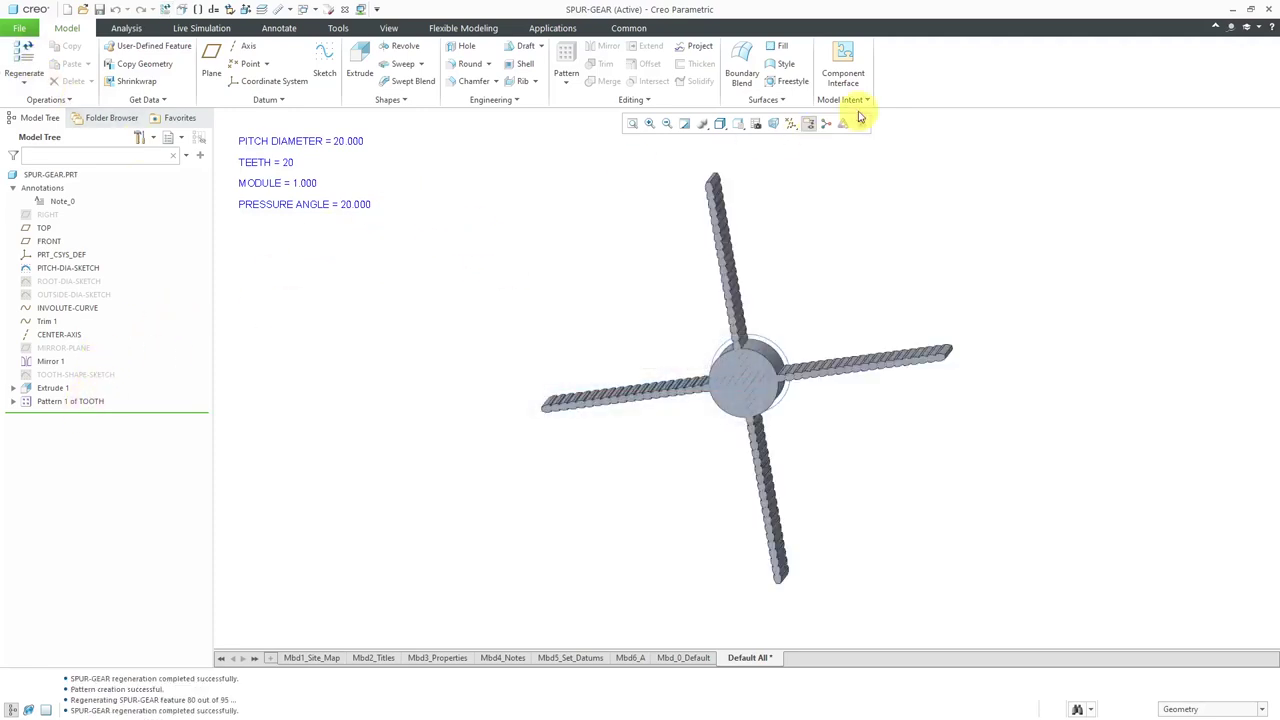
Apply the corrected p12 = TEETH relation and regenerate to show 20 teeth.
left_click(845, 100)
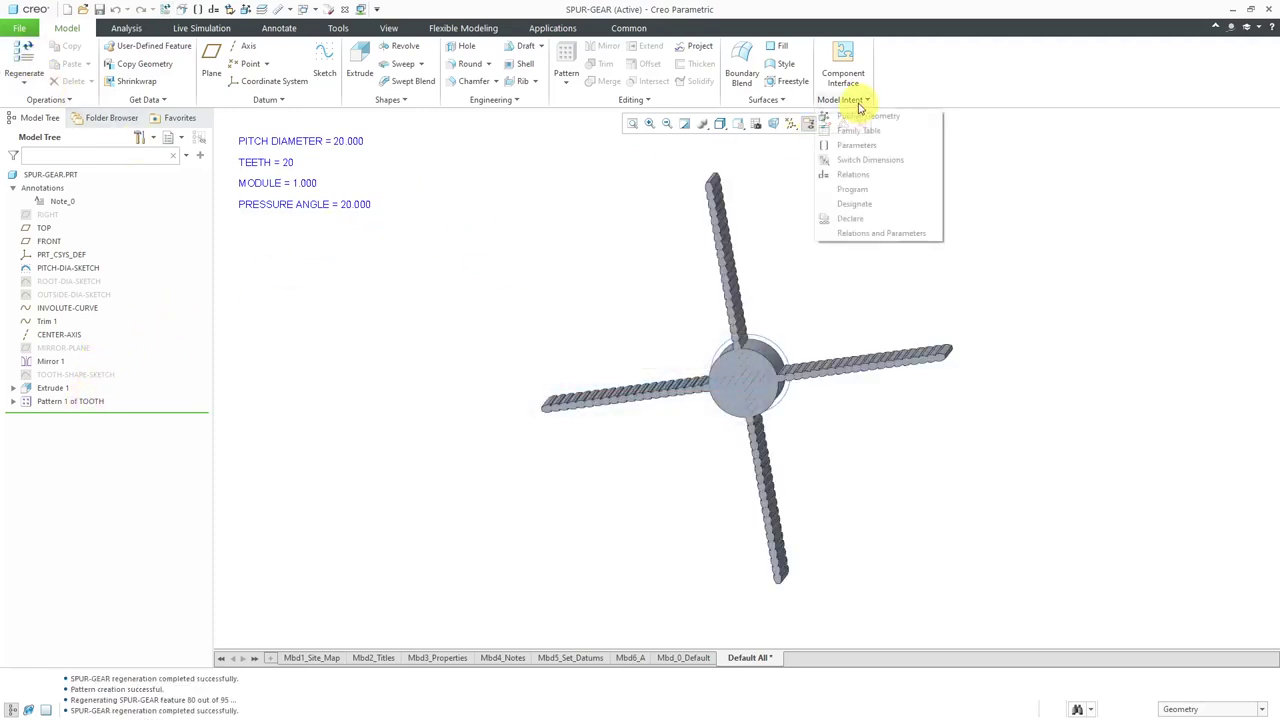
left_click(856, 175)
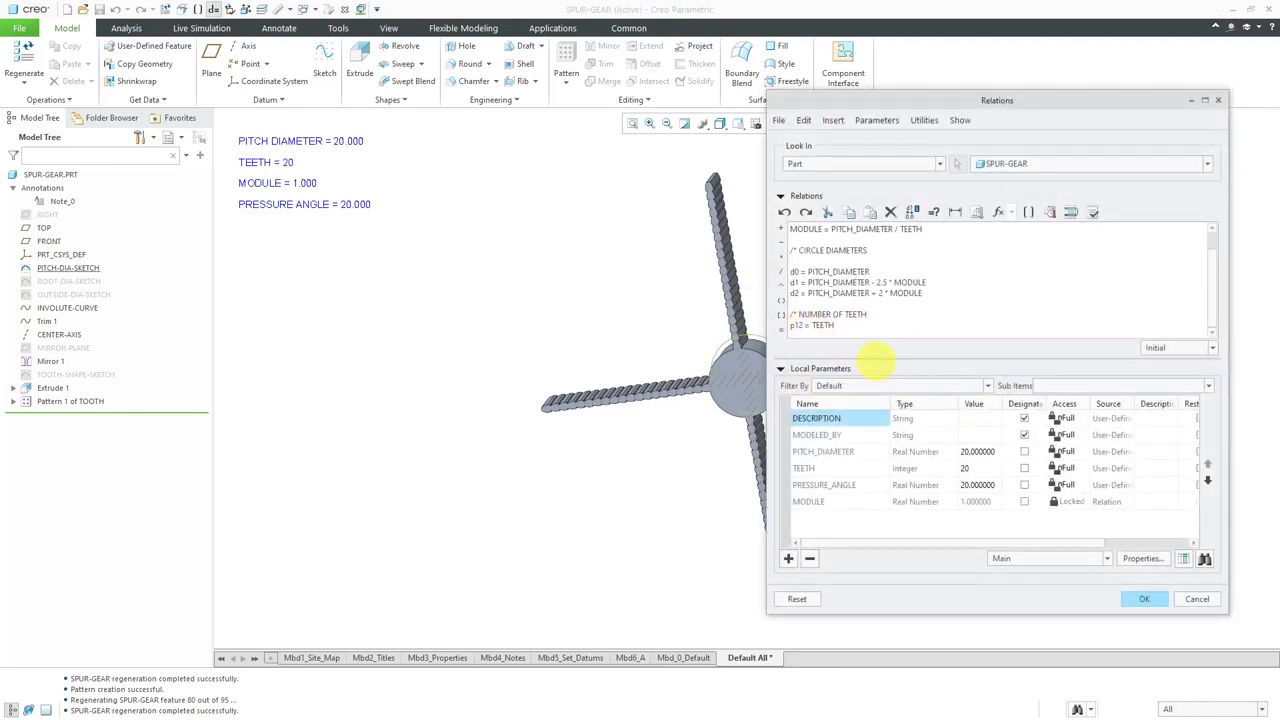
left_click(1142, 599)
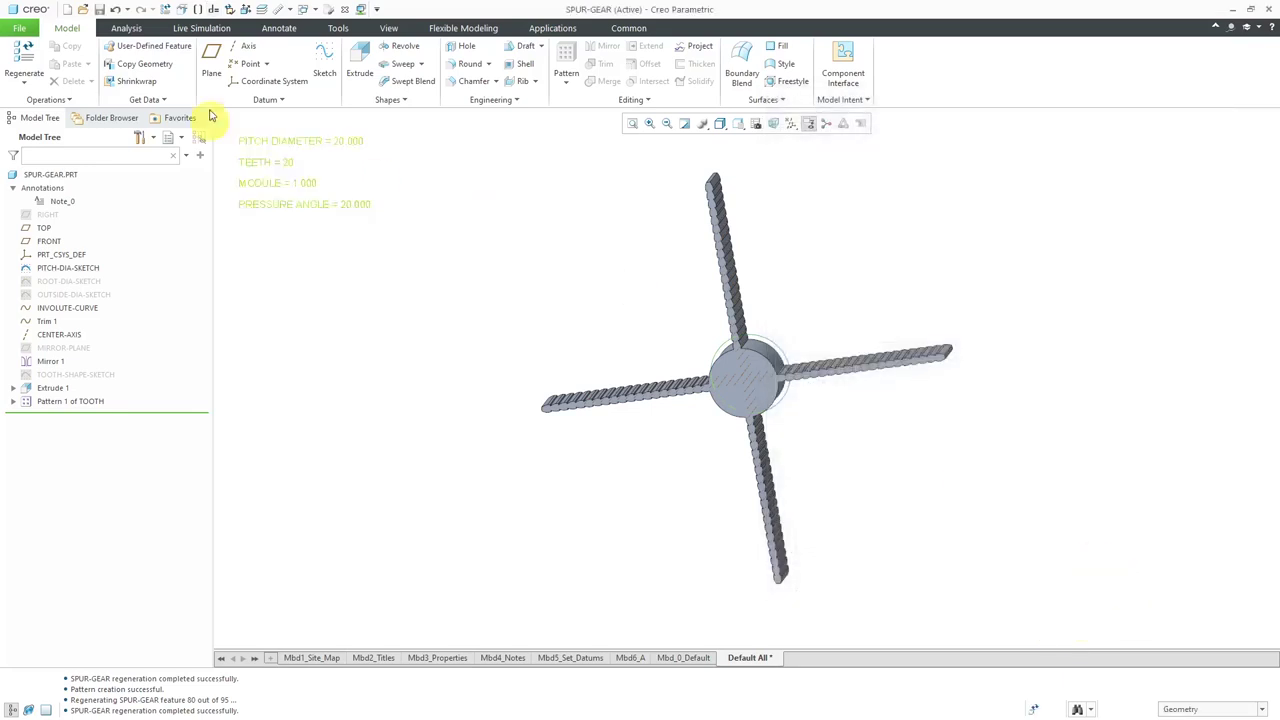
left_click(24, 60)
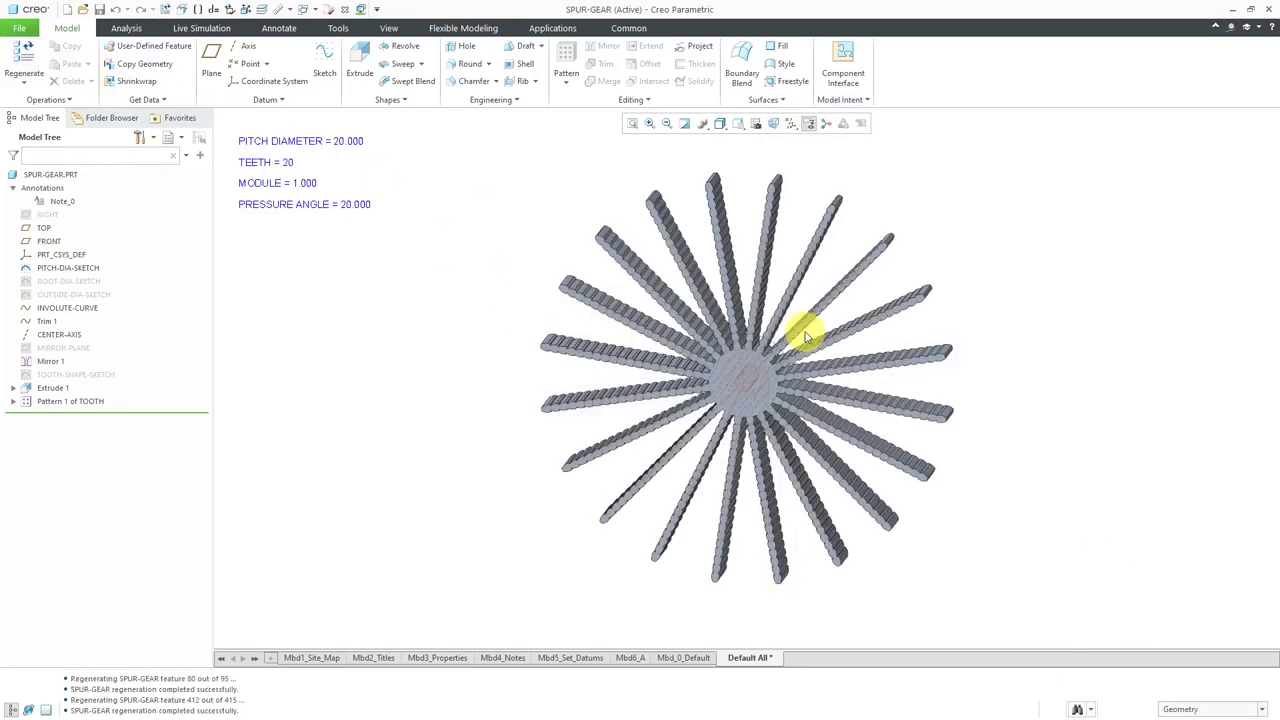
Delete the existing tooth pattern.
left_click(72, 402)
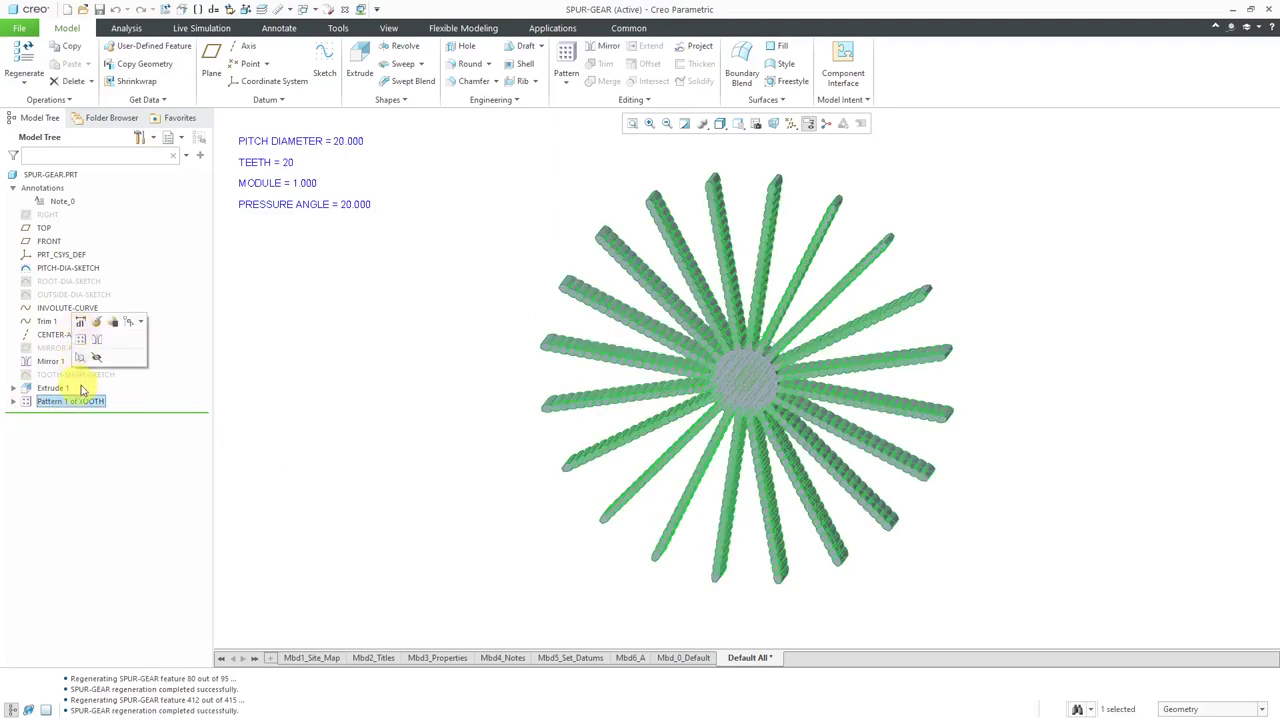
right_click(82, 401)
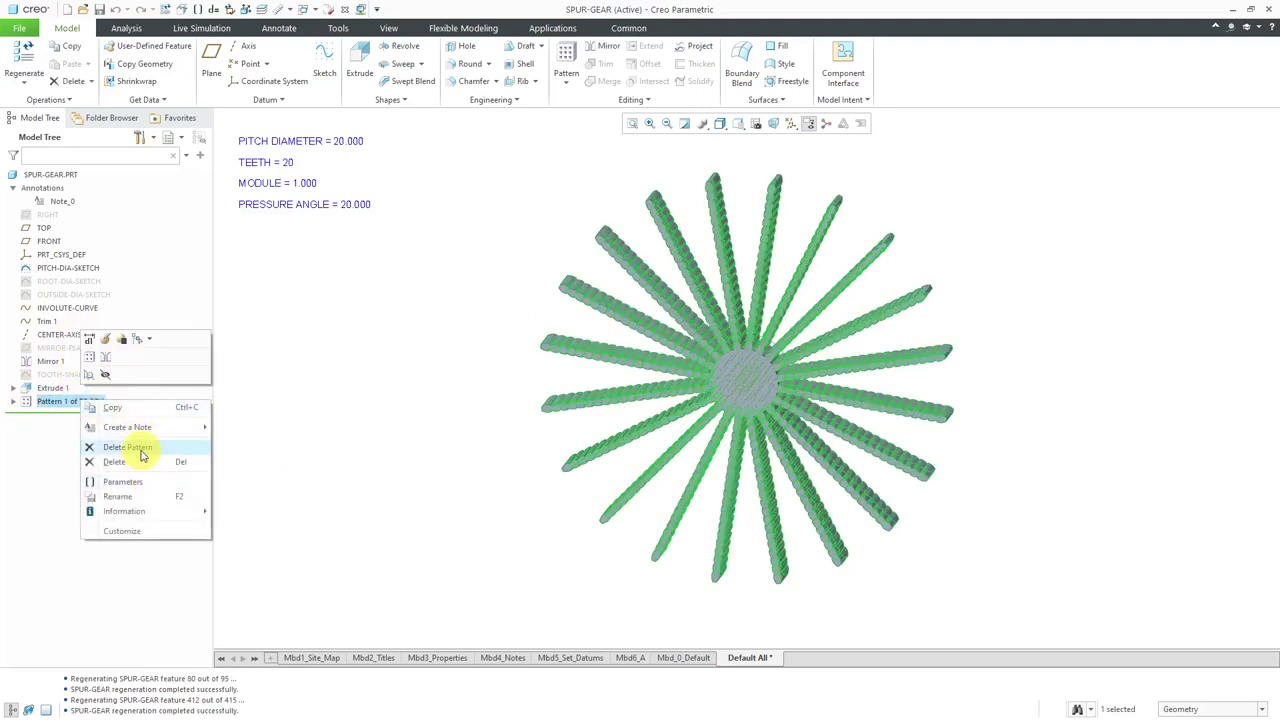
left_click(140, 448)
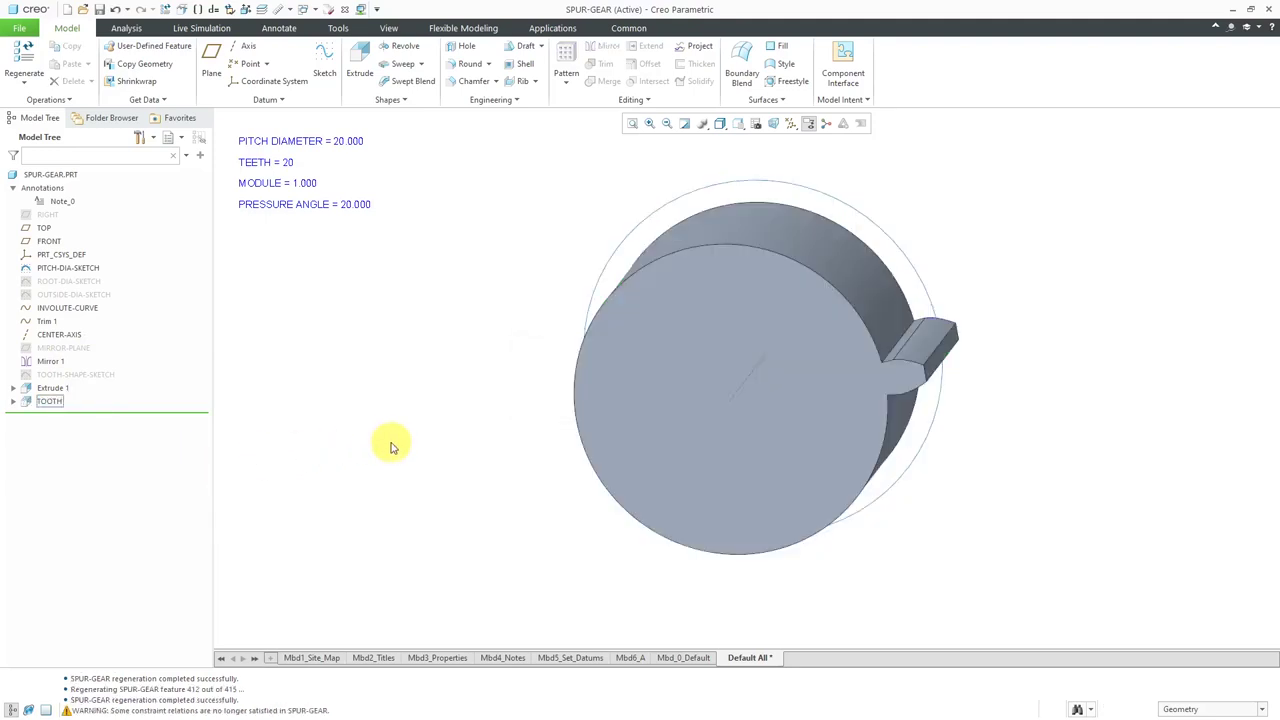
Pattern TOOTH around CENTER-AXIS with 20 members spread over 360°.
left_click(52, 402)
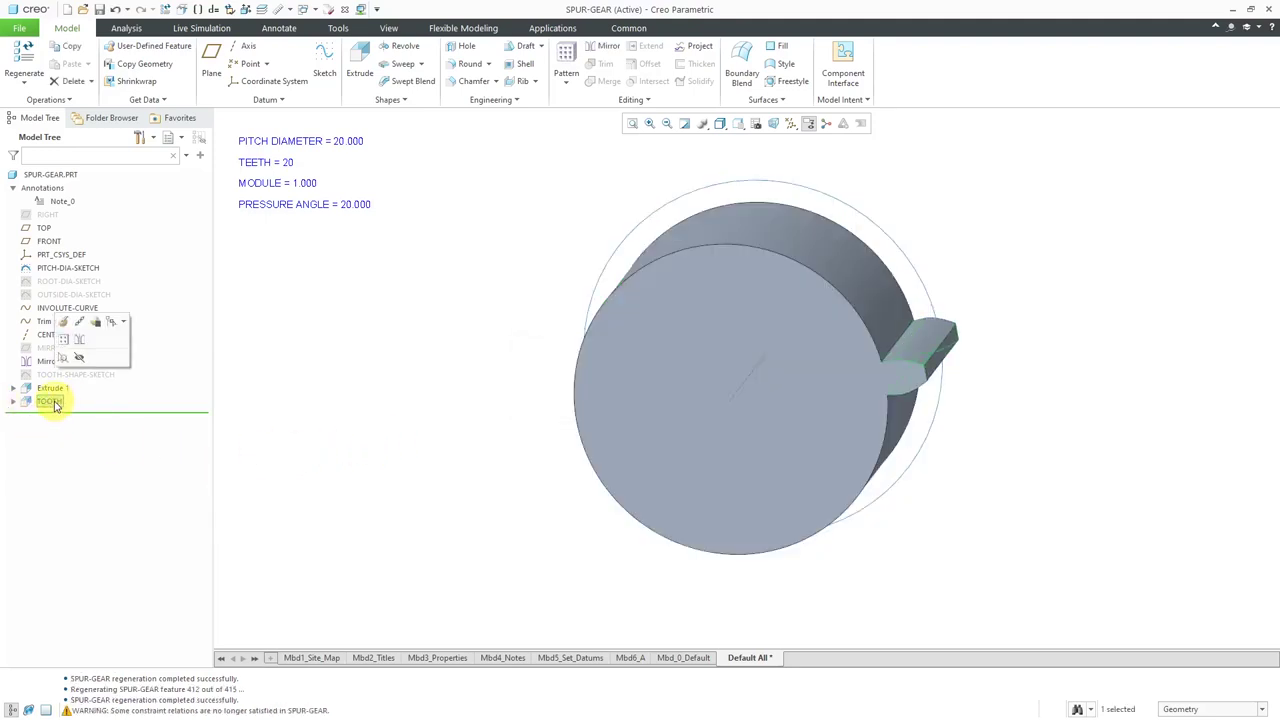
left_click(63, 343)
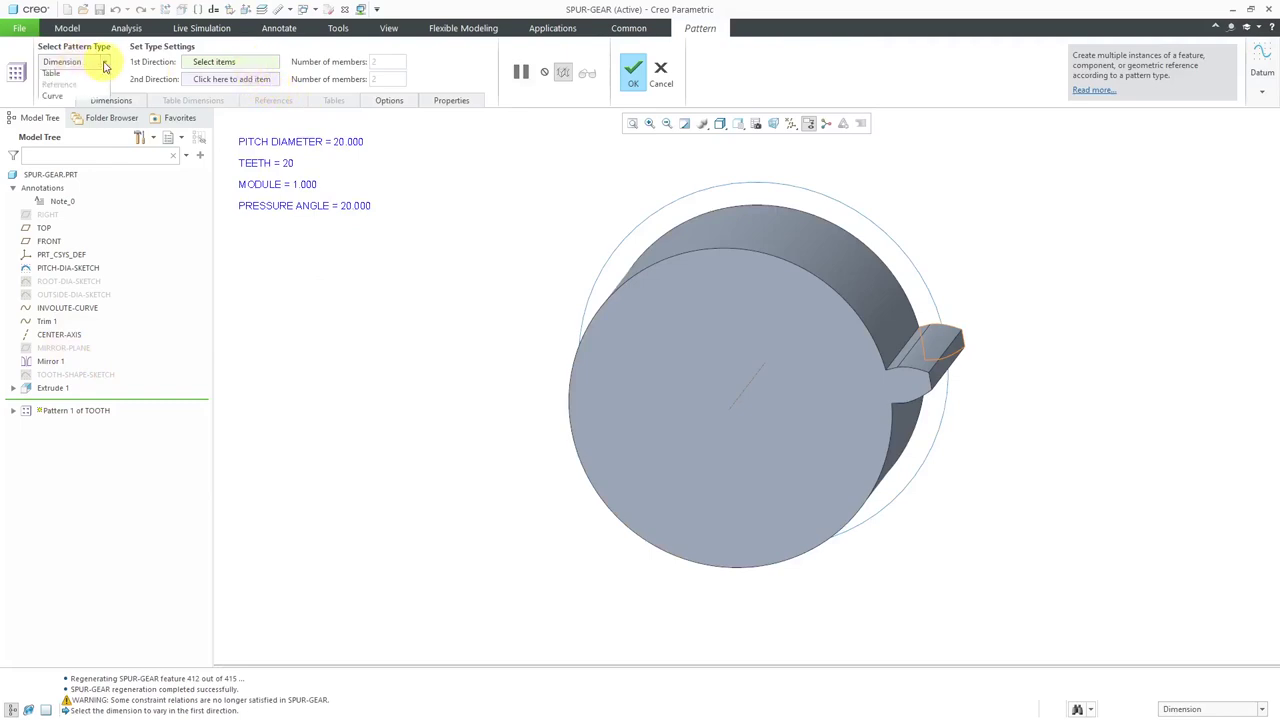
left_click(84, 95)
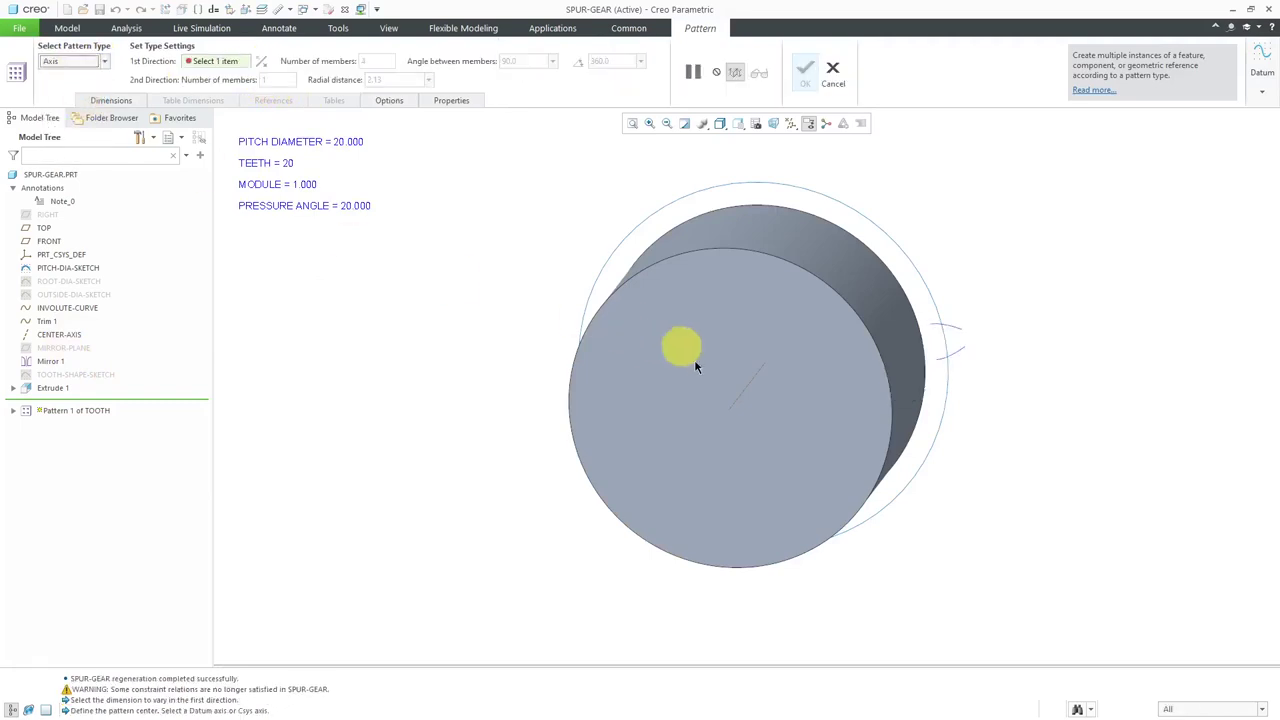
left_click(743, 403)
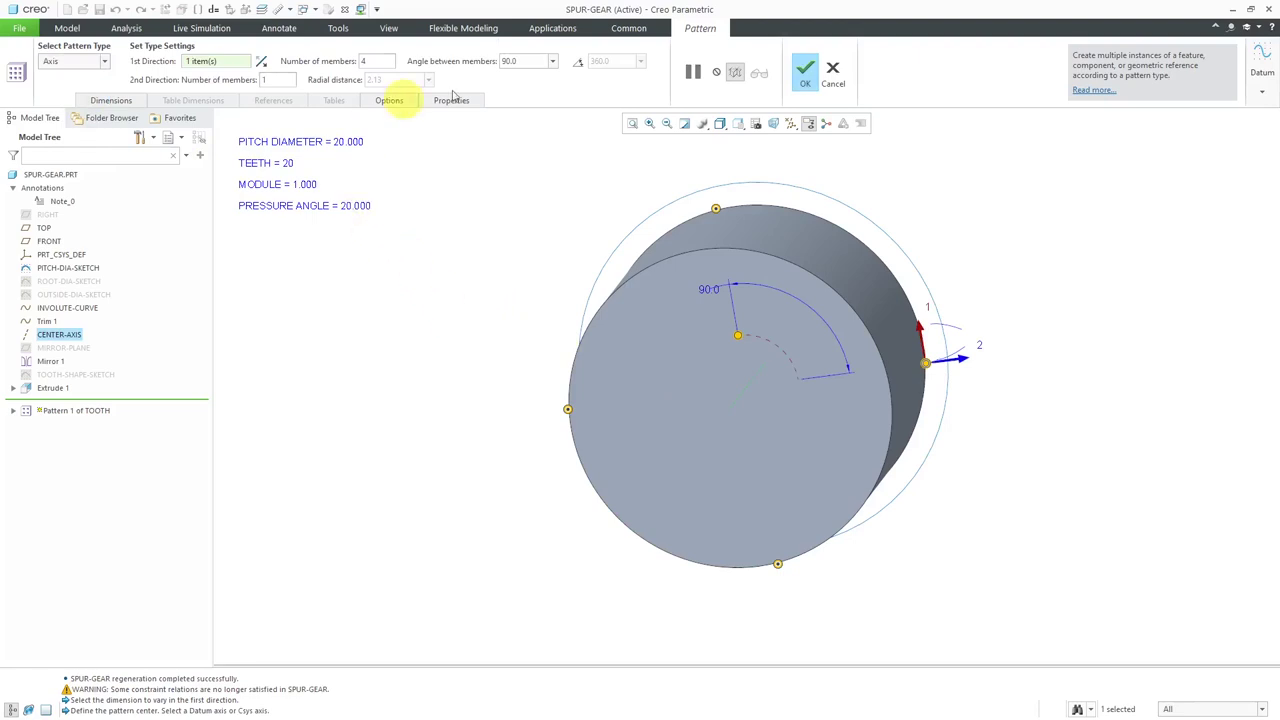
left_click(579, 63)
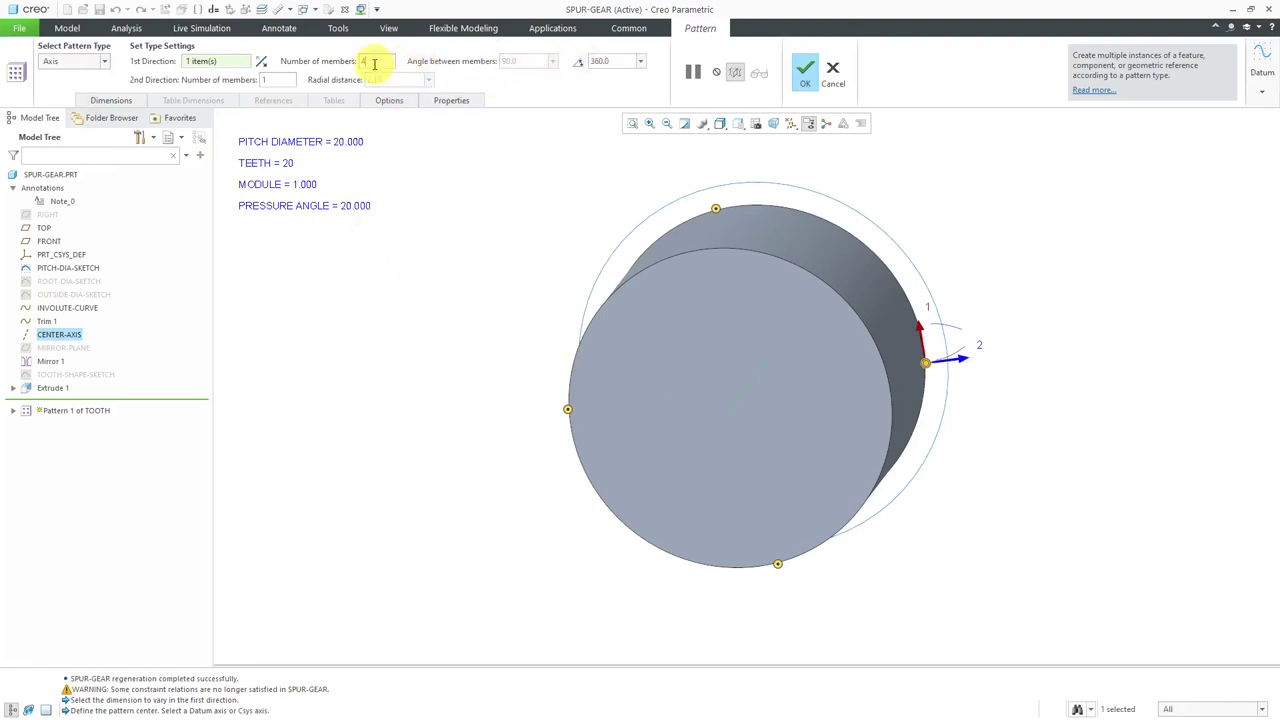
type("20")
key("Return")
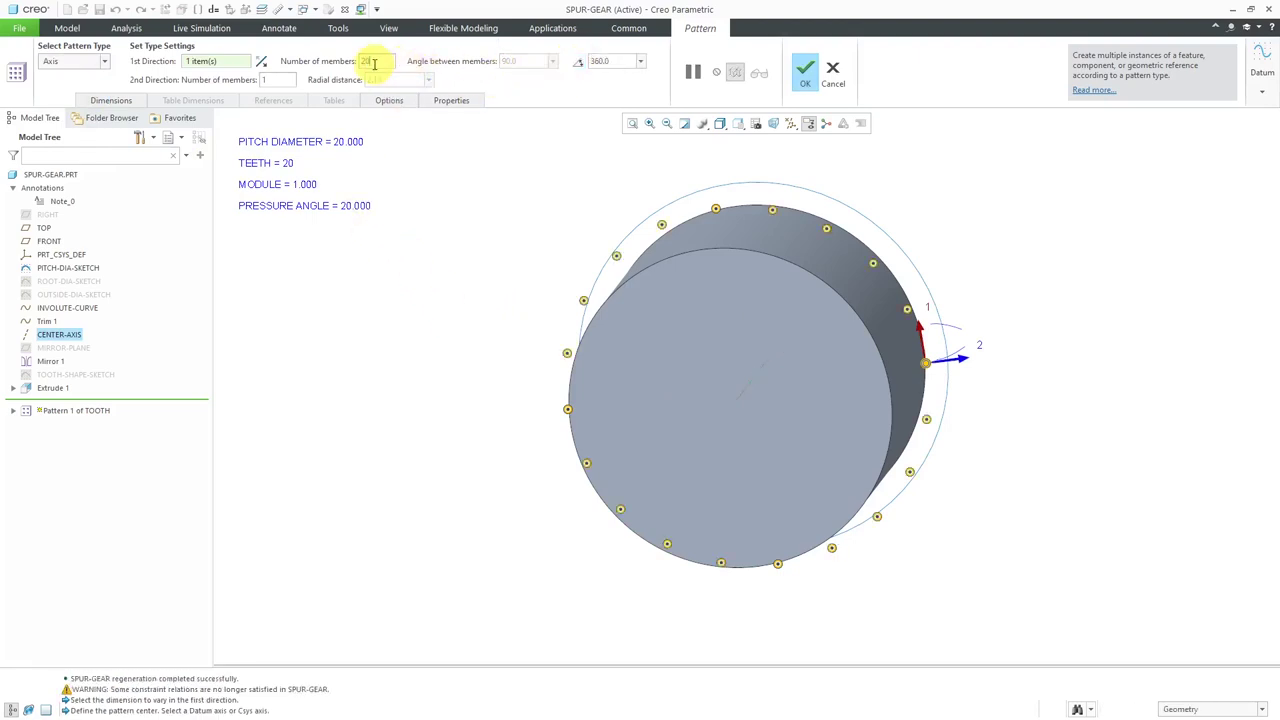
Finish the 20-tooth pattern and open the Relations editor, moved aside to show the d12 = TEETH relation.
left_click(803, 78)
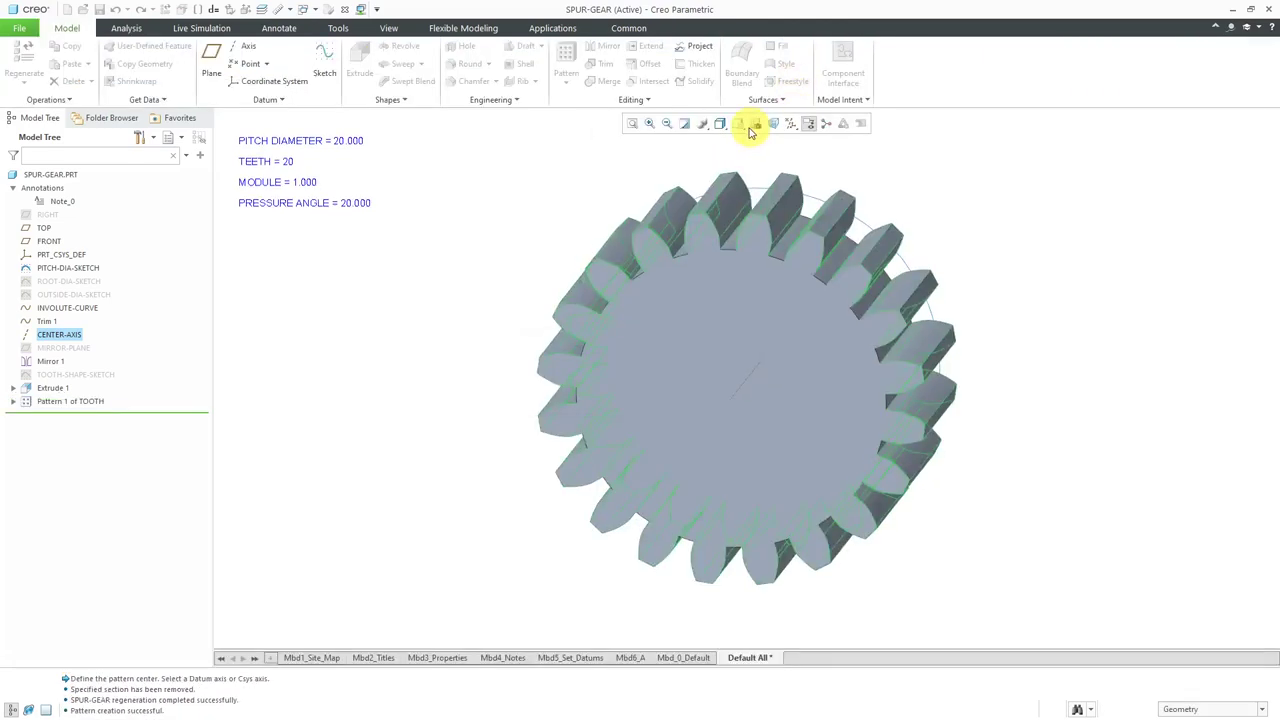
left_click(552, 180)
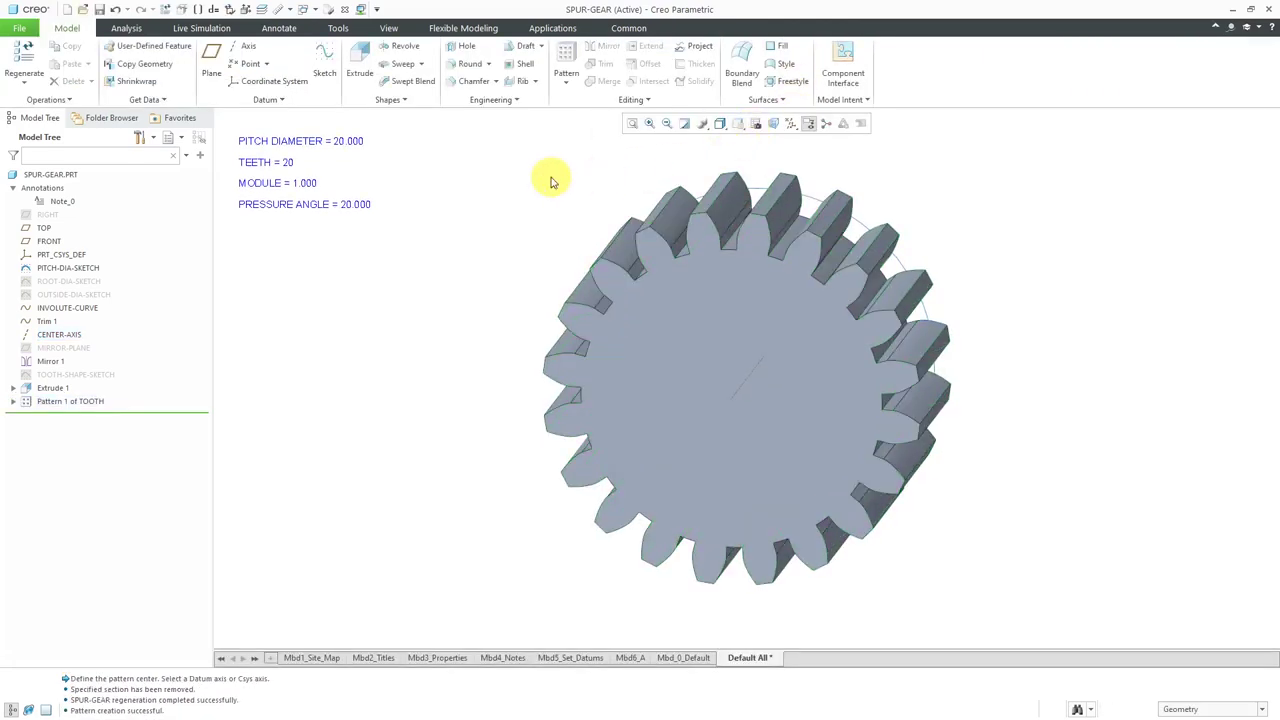
left_click(843, 100)
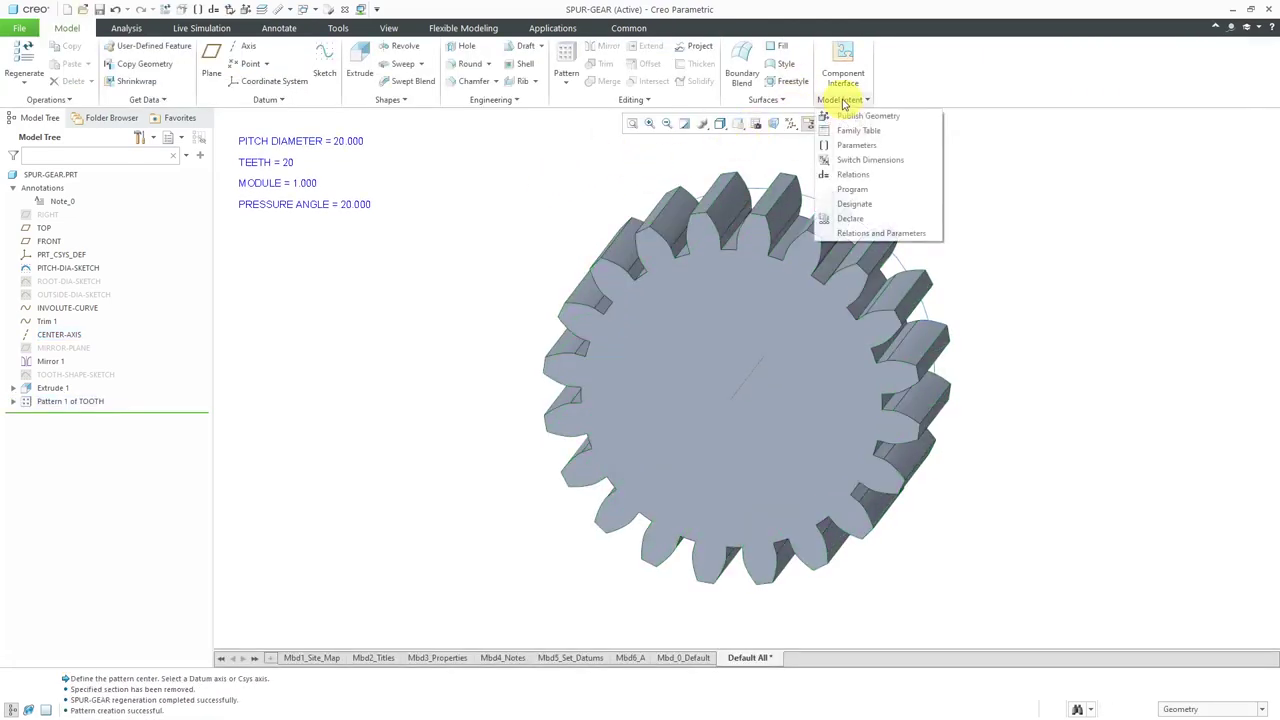
left_click(855, 175)
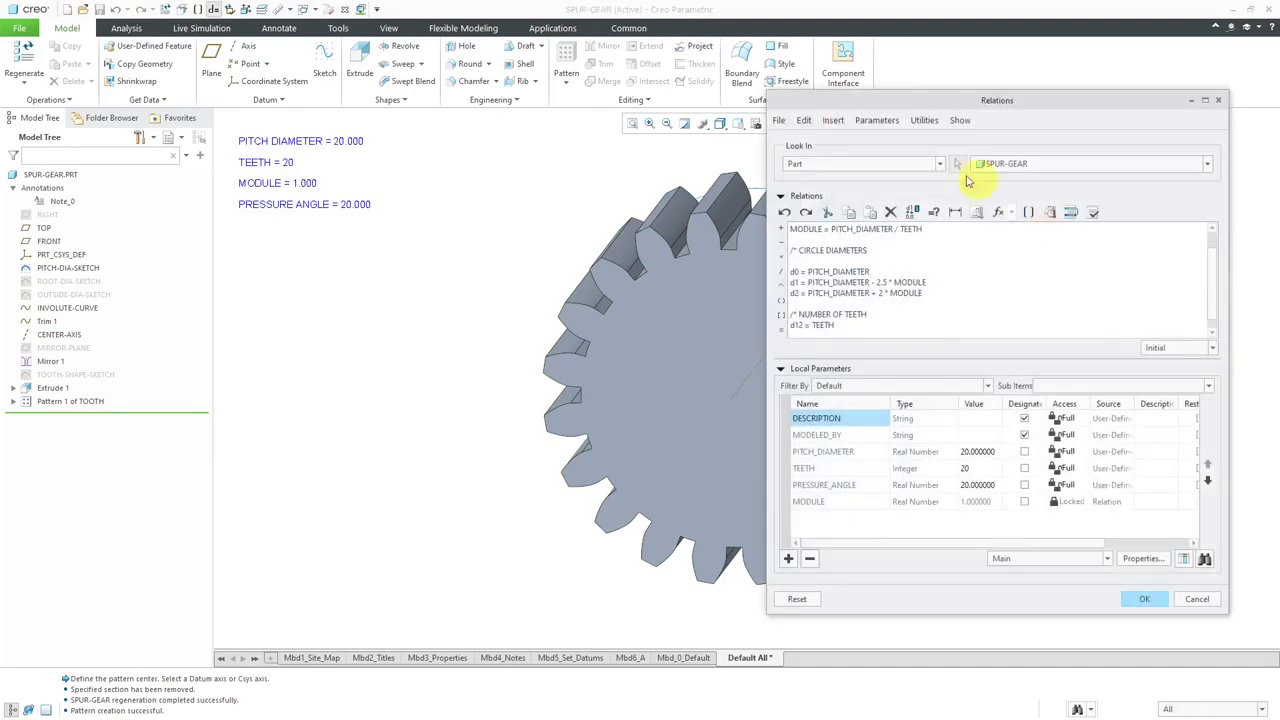
left_click_drag(953, 104, 253, 134)
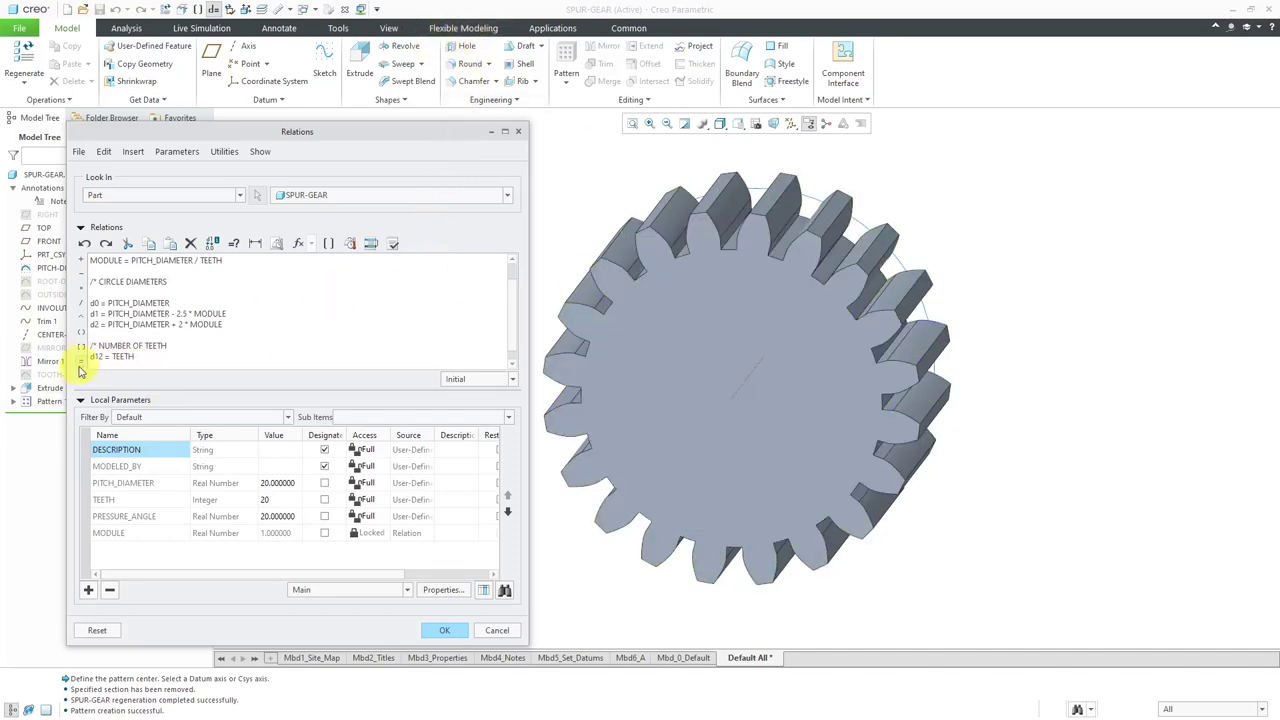
Show the tooth pattern's dimensions as symbols so the count appears as p17.
left_click(50, 401)
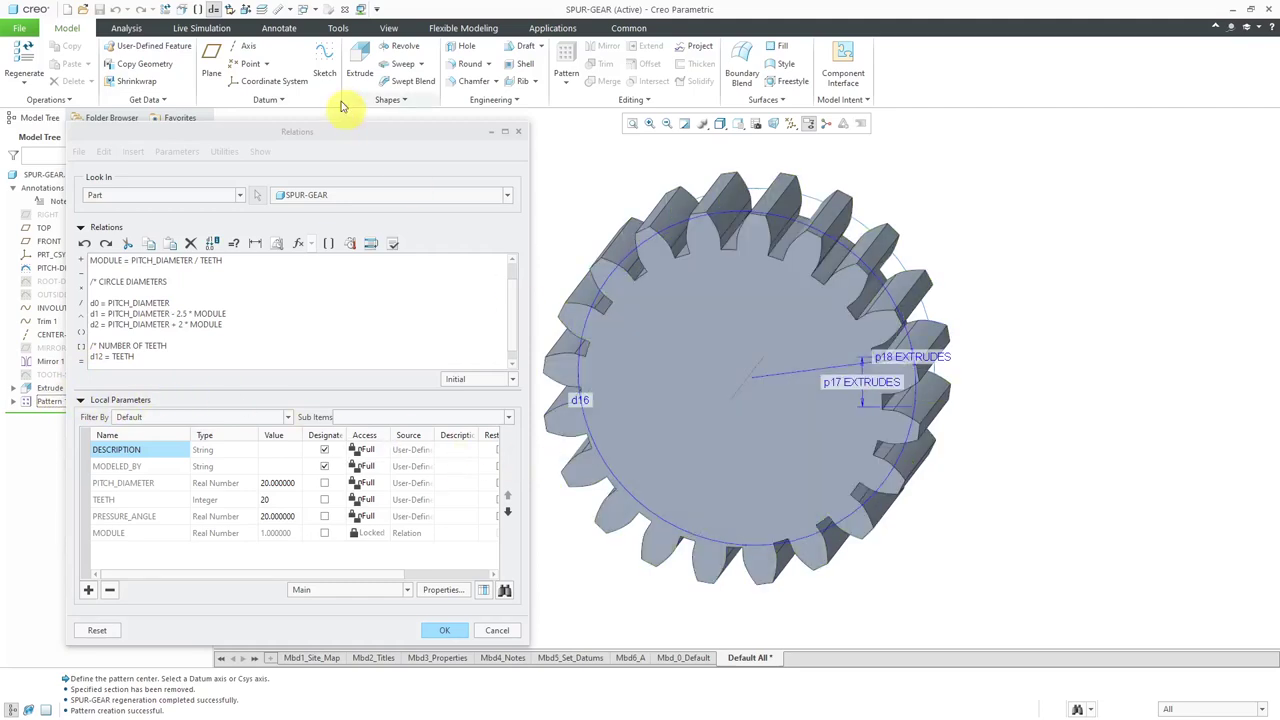
left_click(339, 30)
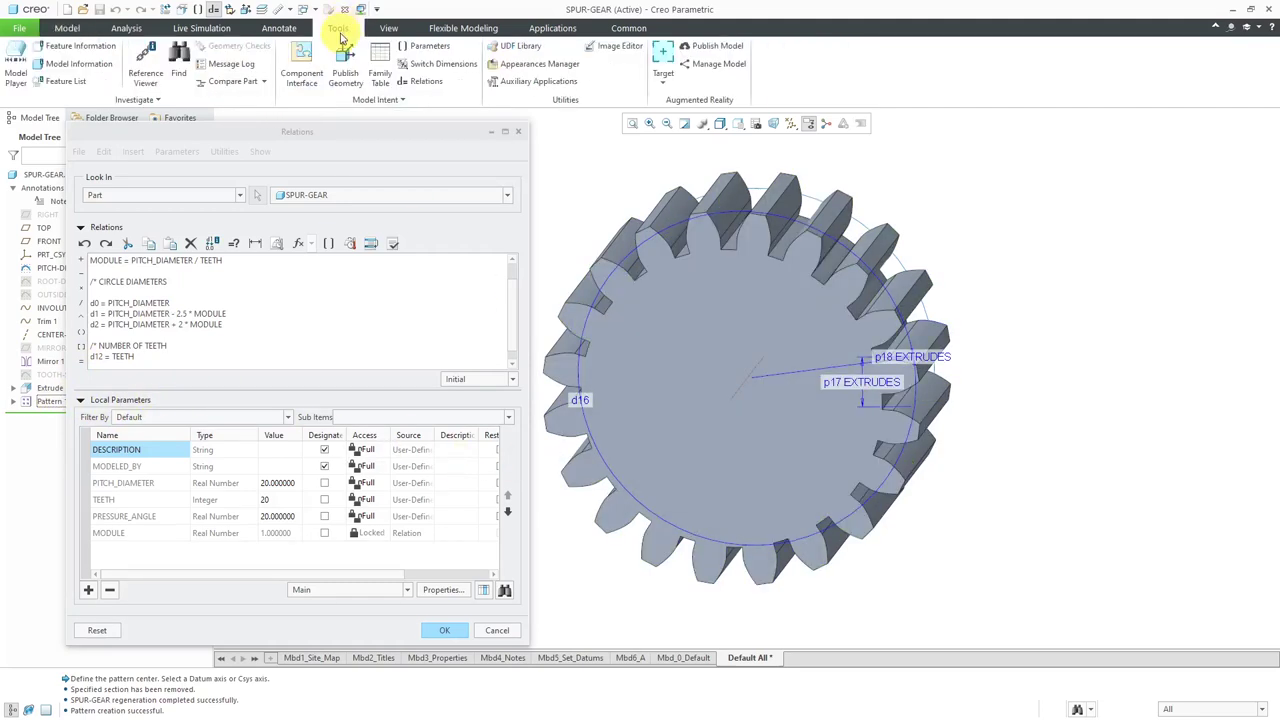
left_click(437, 63)
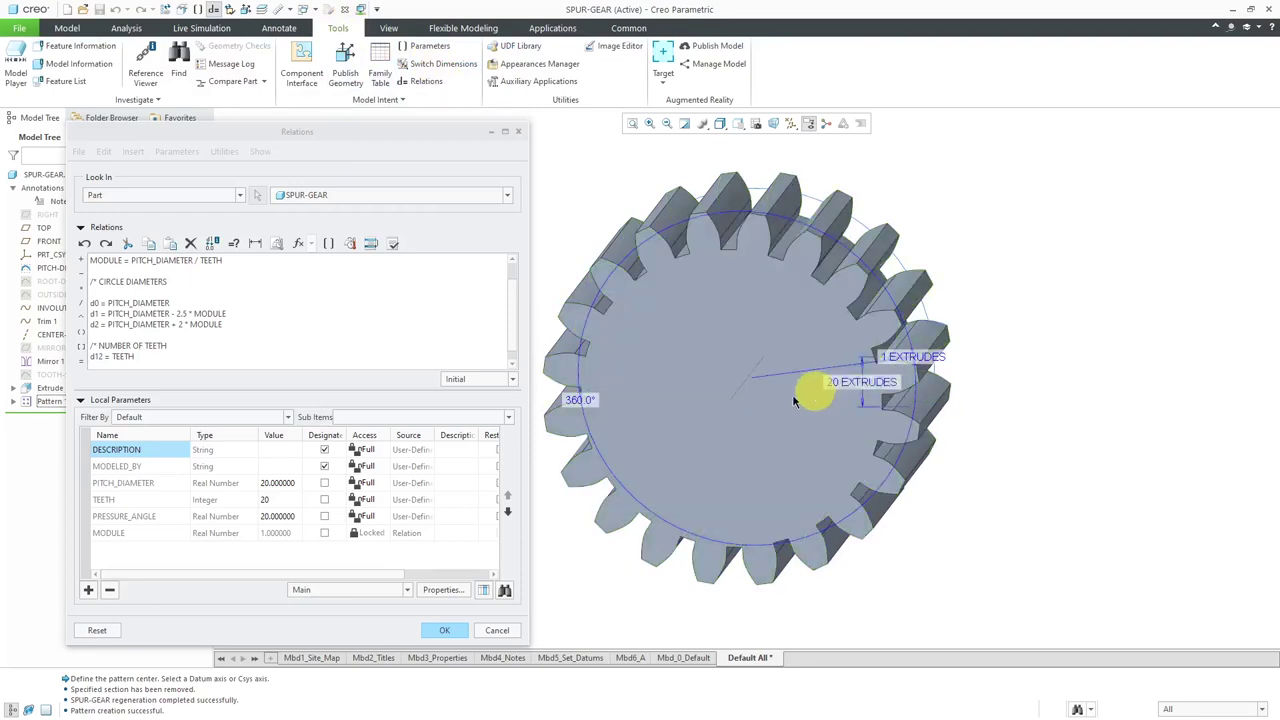
Add the relation p17 = TEETH, delete the old d12 = TEETH line, and verify the relations.
left_click(150, 356)
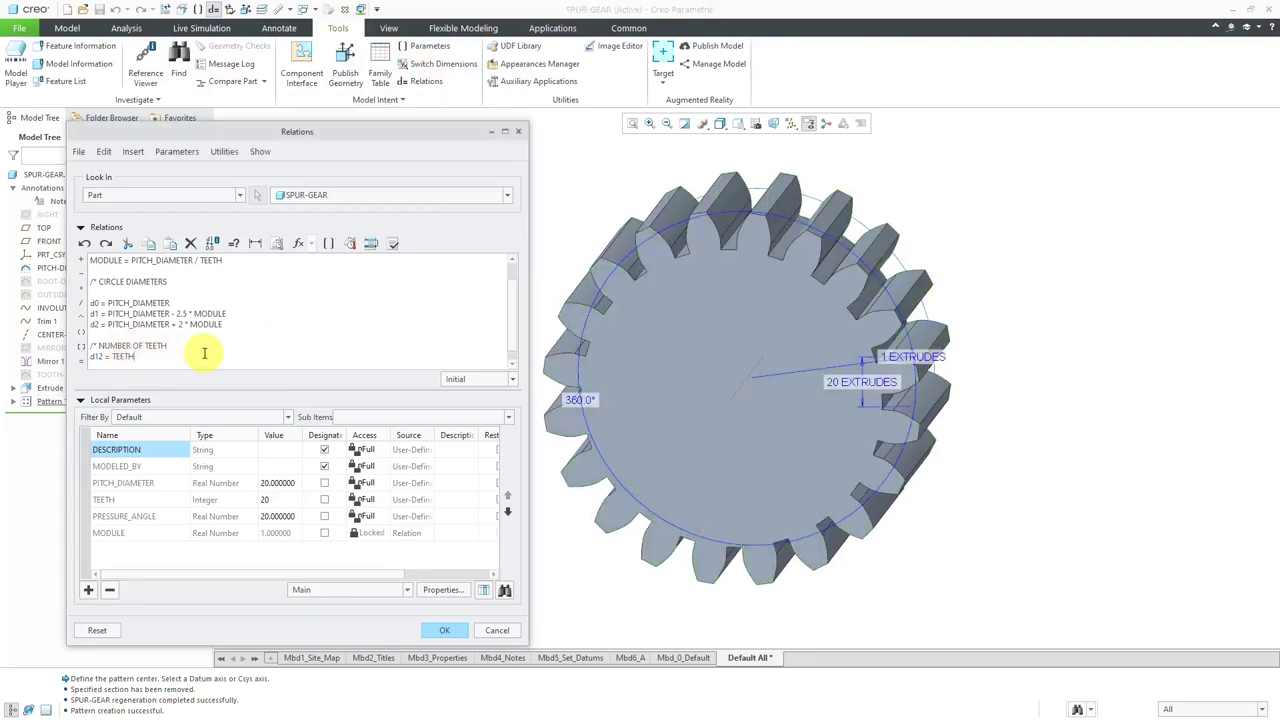
key("Return")
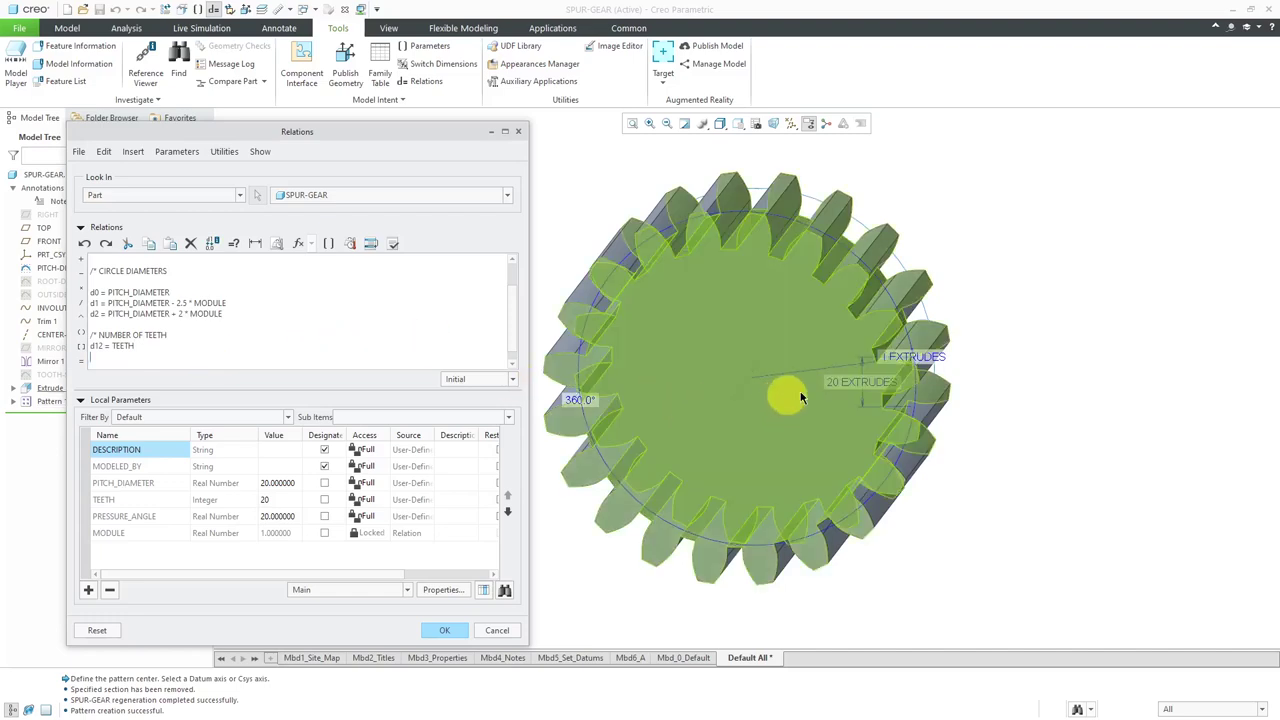
left_click(832, 390)
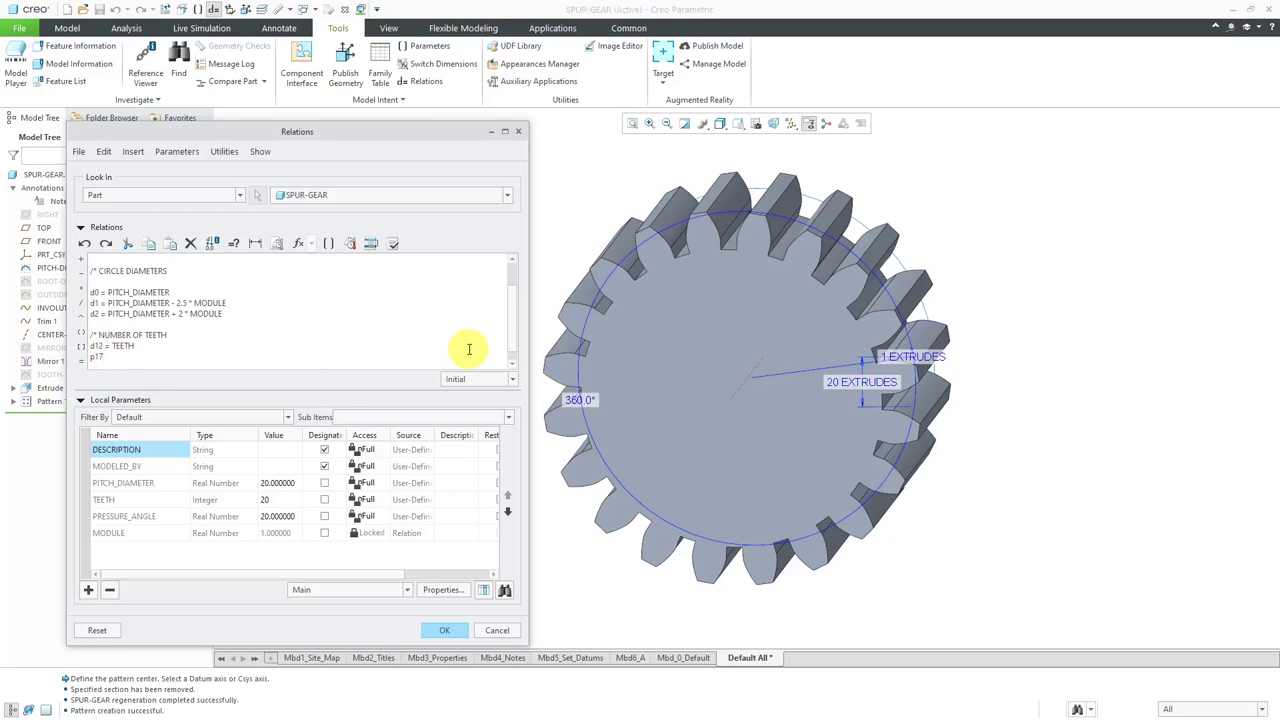
type("= TEET")
key("Up")
key("BackSpace")
key("BackSpace")
key("BackSpace")
key("BackSpace")
key("BackSpace")
key("BackSpace")
key("BackSpace")
key("BackSpace")
key("BackSpace")
key("BackSpace")
key("BackSpace")
key("BackSpace")
left_click(392, 243)
left_click(706, 391)
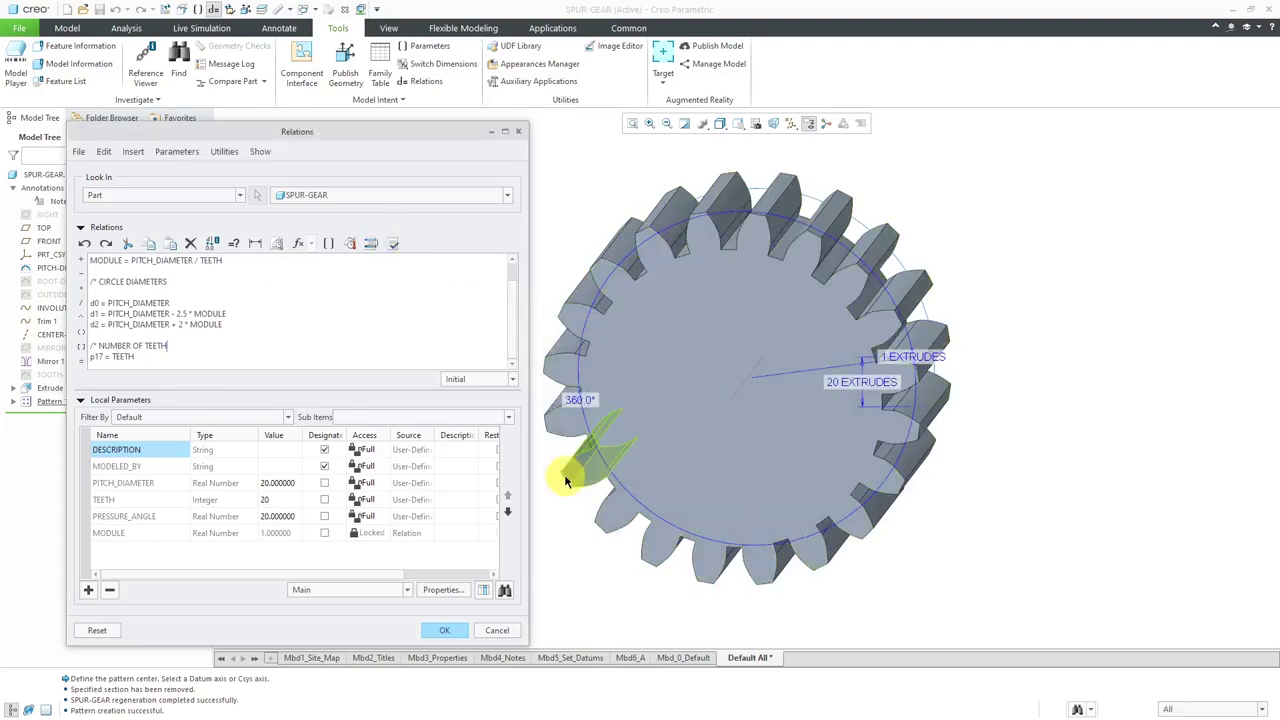
Close Relations, regenerate and repaint the 20-tooth gear, then orbit and zoom to a face-on view.
left_click(445, 630)
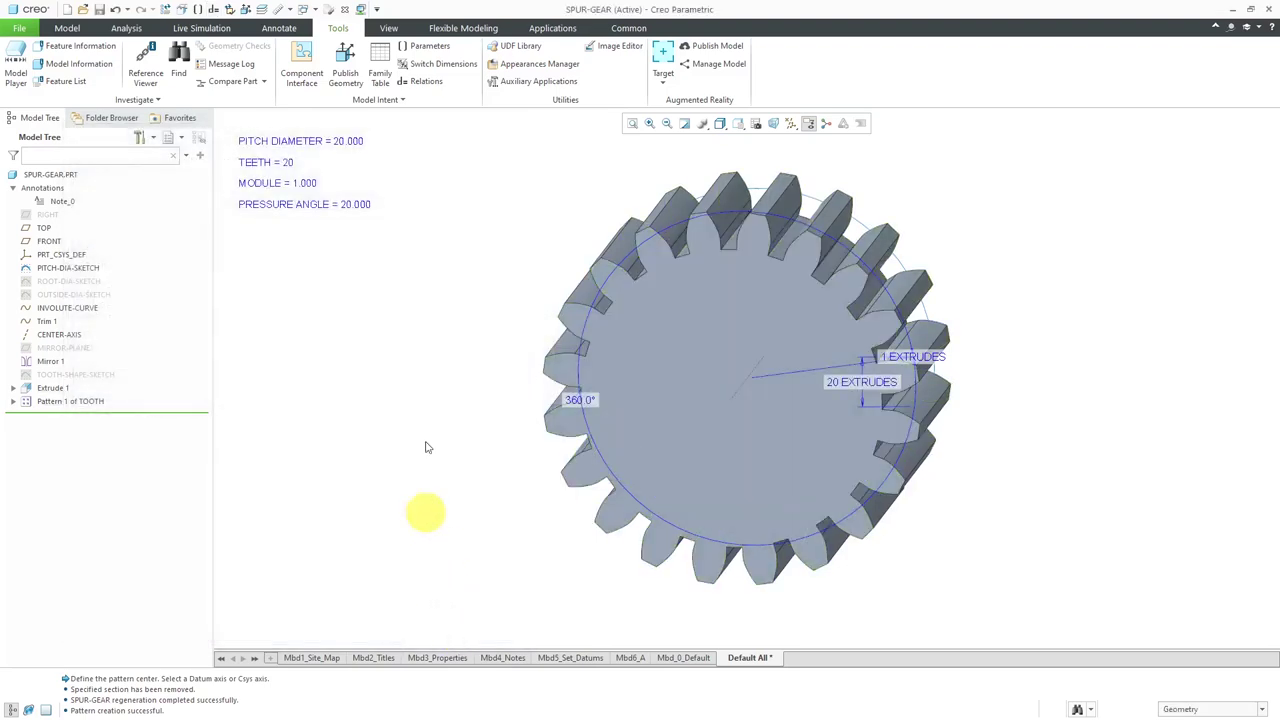
left_click(67, 28)
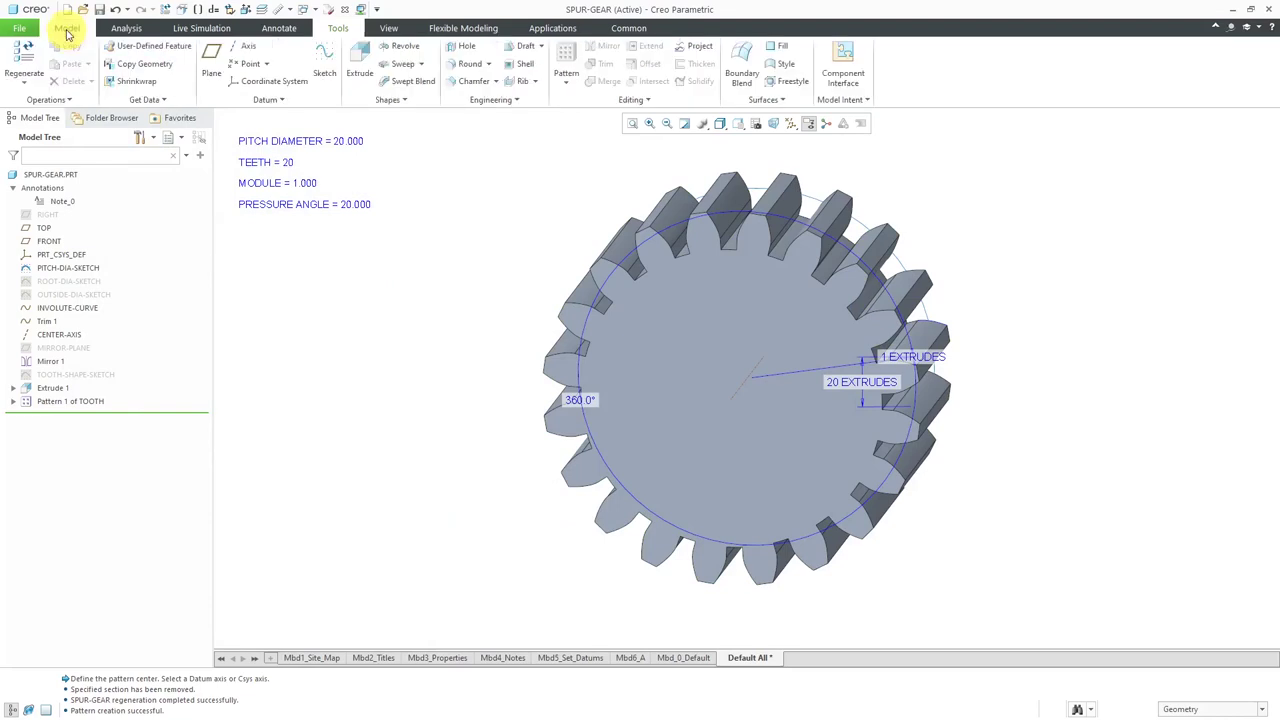
left_click(24, 62)
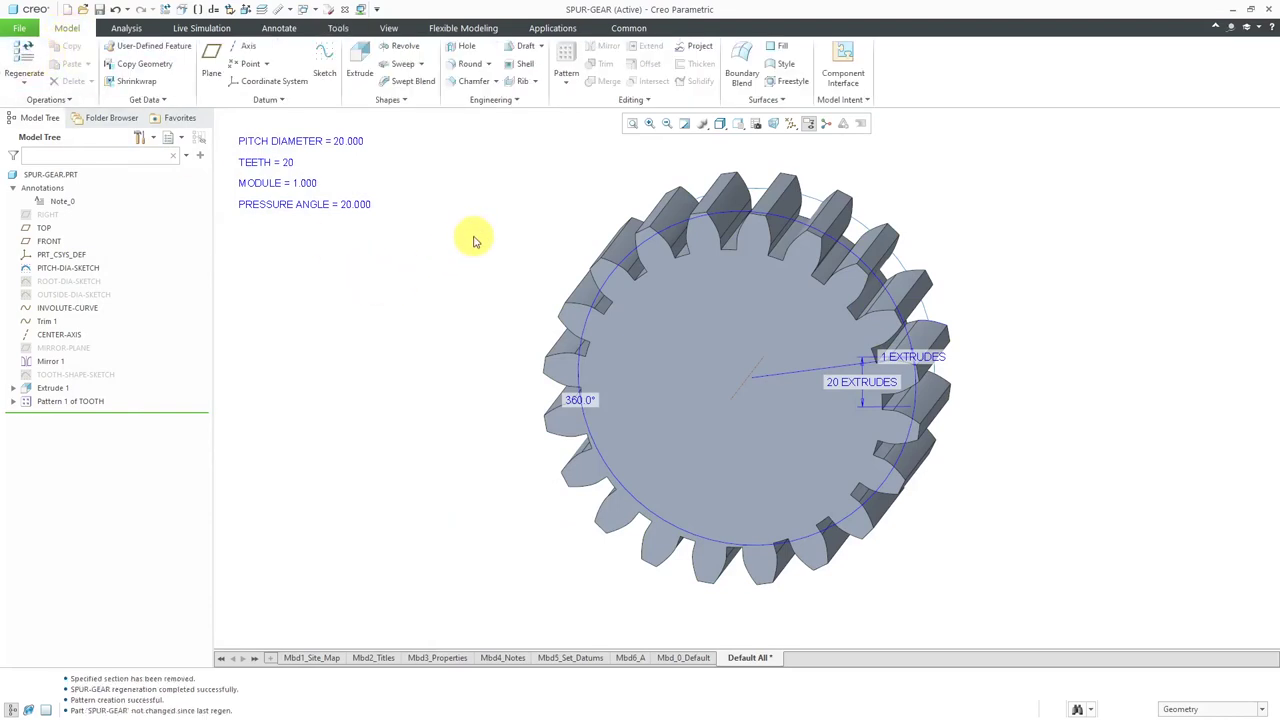
left_click(684, 124)
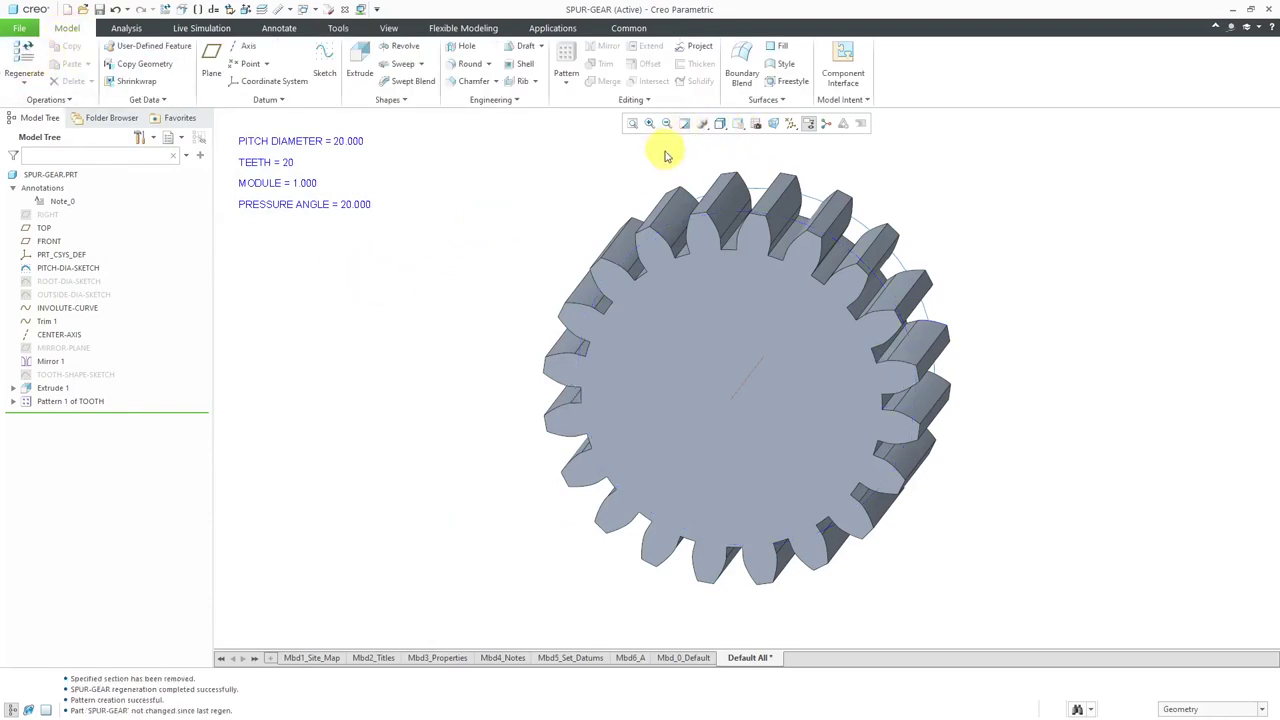
mouse_move(638, 375)
middle_mouse_down()
mouse_move(671, 337)
mouse_move(663, 354)
middle_mouse_up()
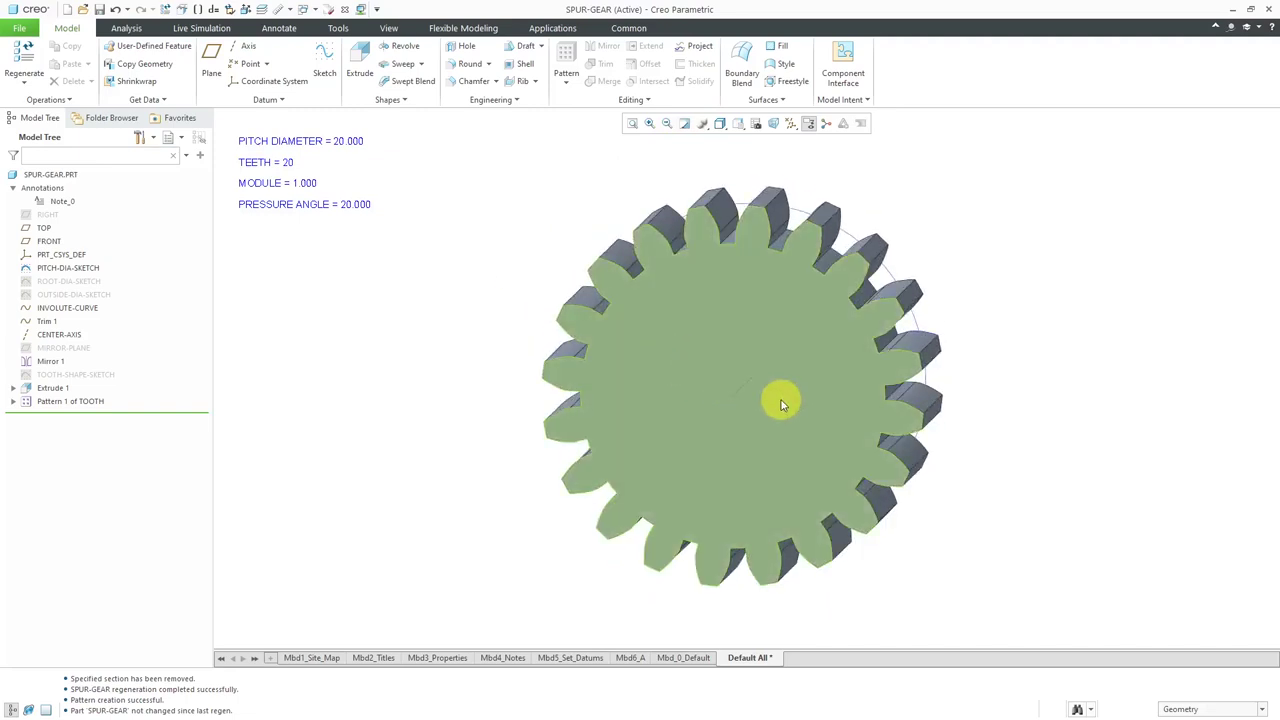
scroll(780, 400, "up", 2)
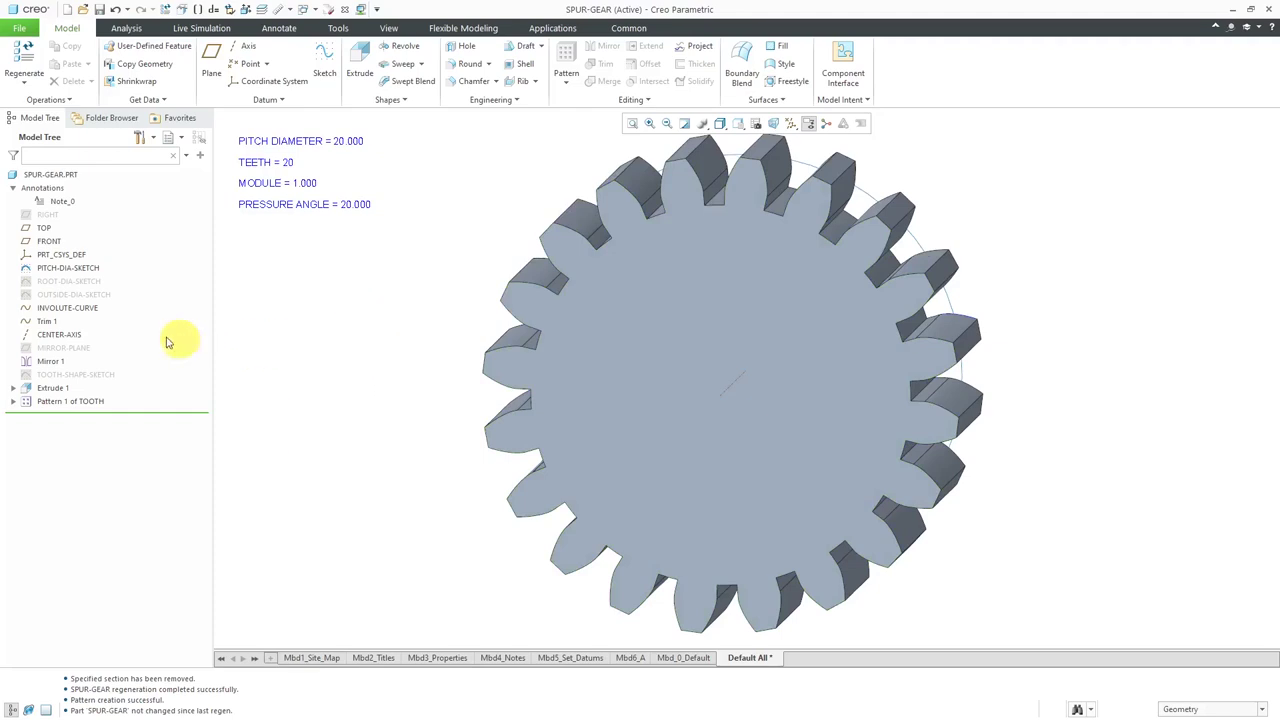
left_click(85, 312)
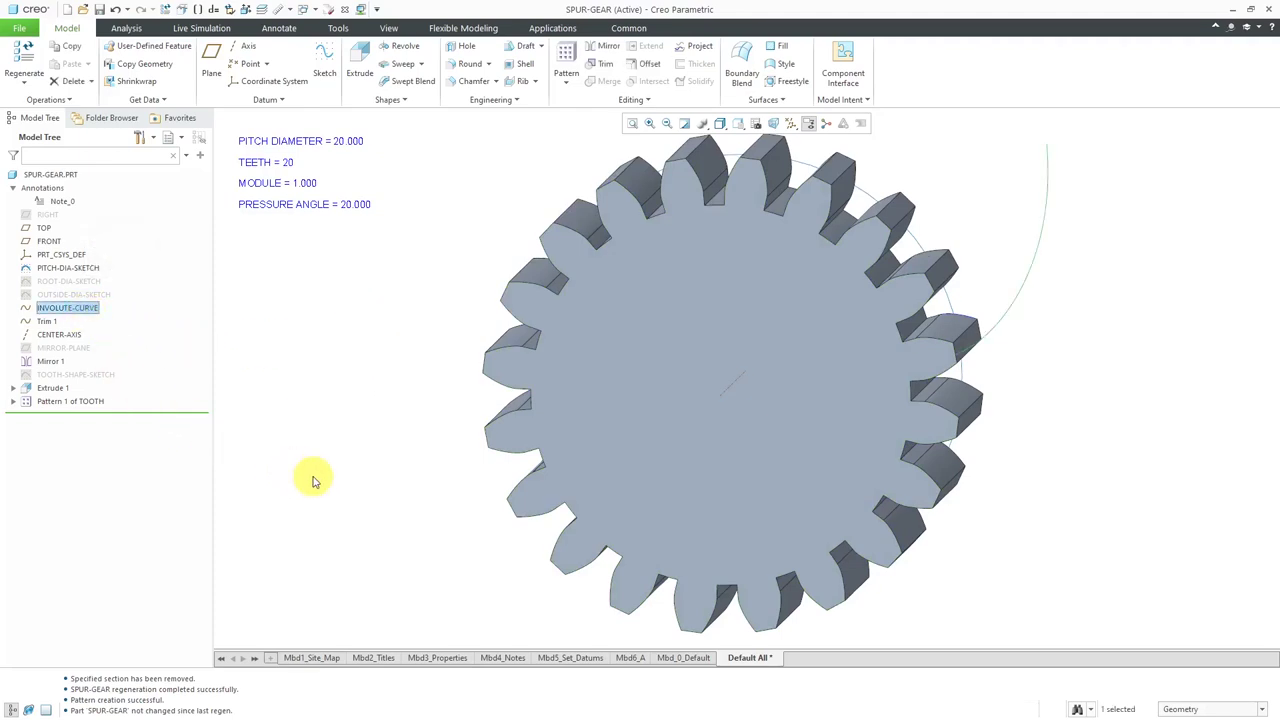
left_click(289, 440)
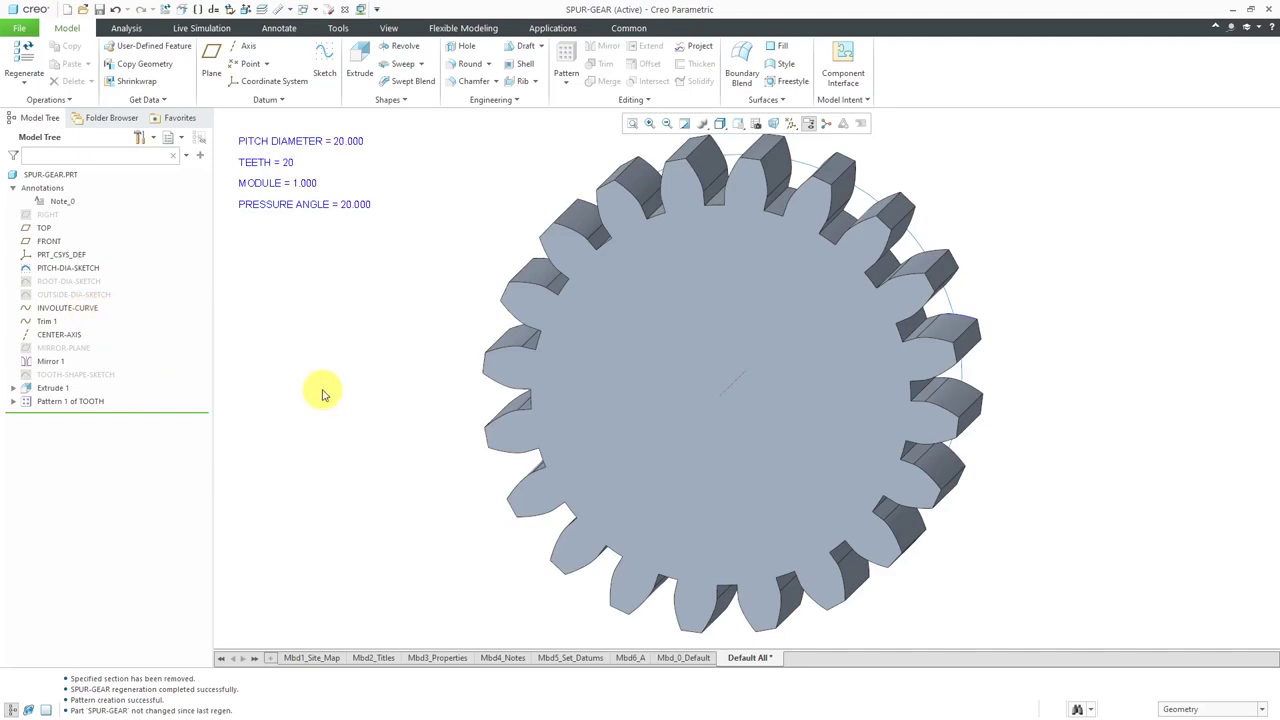
scroll(322, 393, "down", 2)
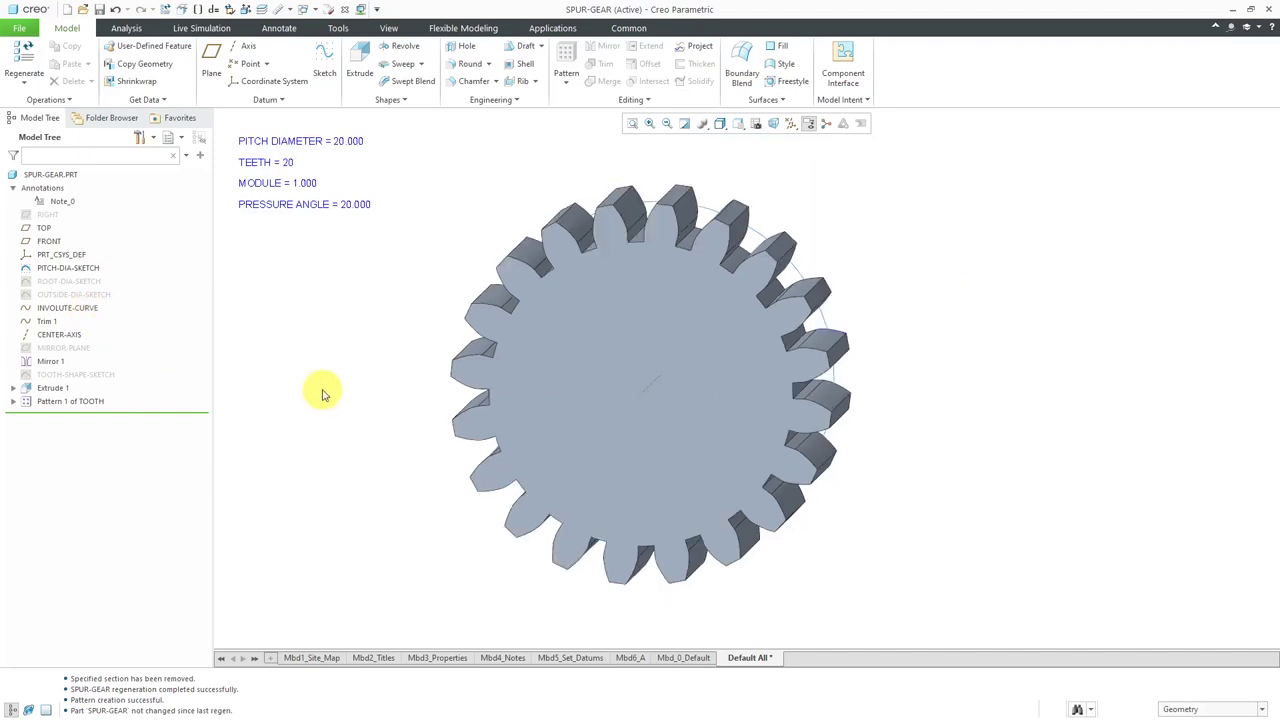